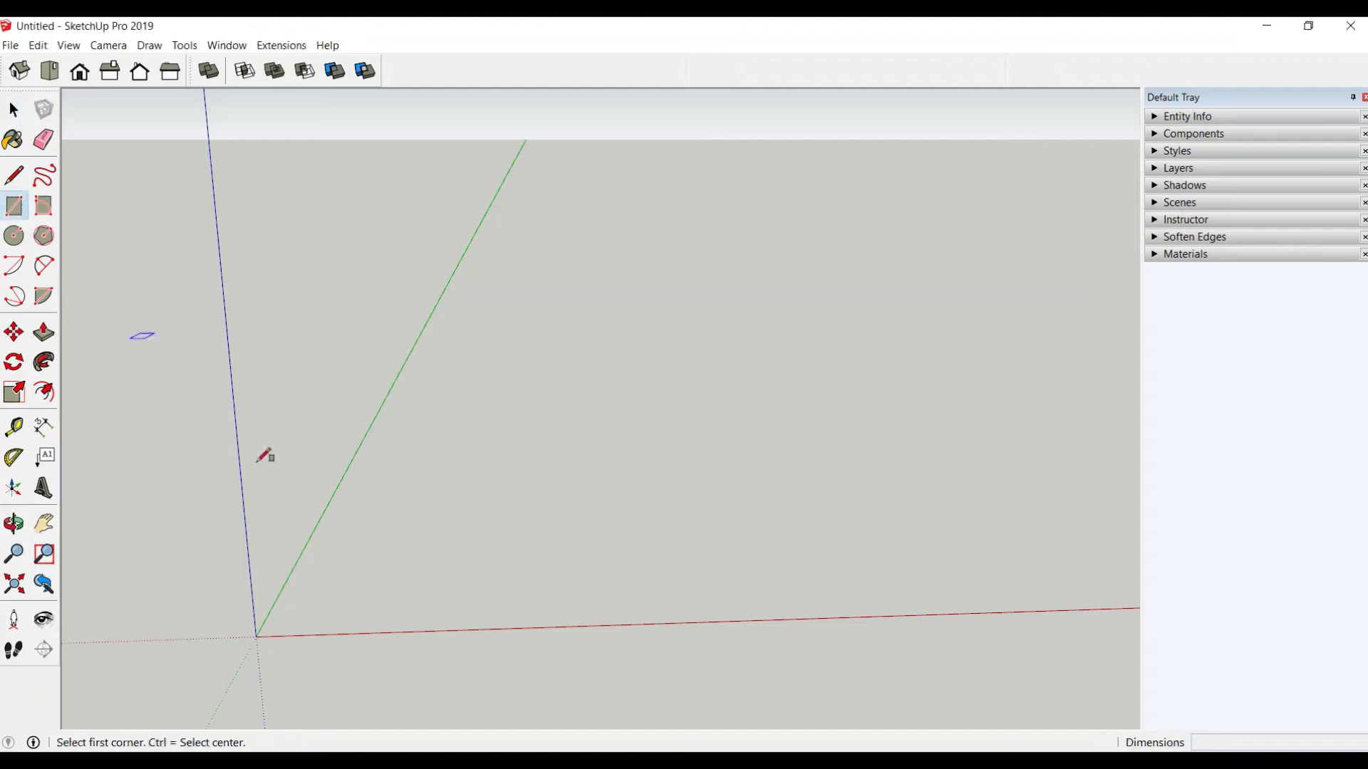
Step: Draw a 100 × 30 rectangle and raise it into a 2 cm thick slab
{"action": "left_click", "coordinate": [420, 585]}
{"action": "type", "text": "100,3"}
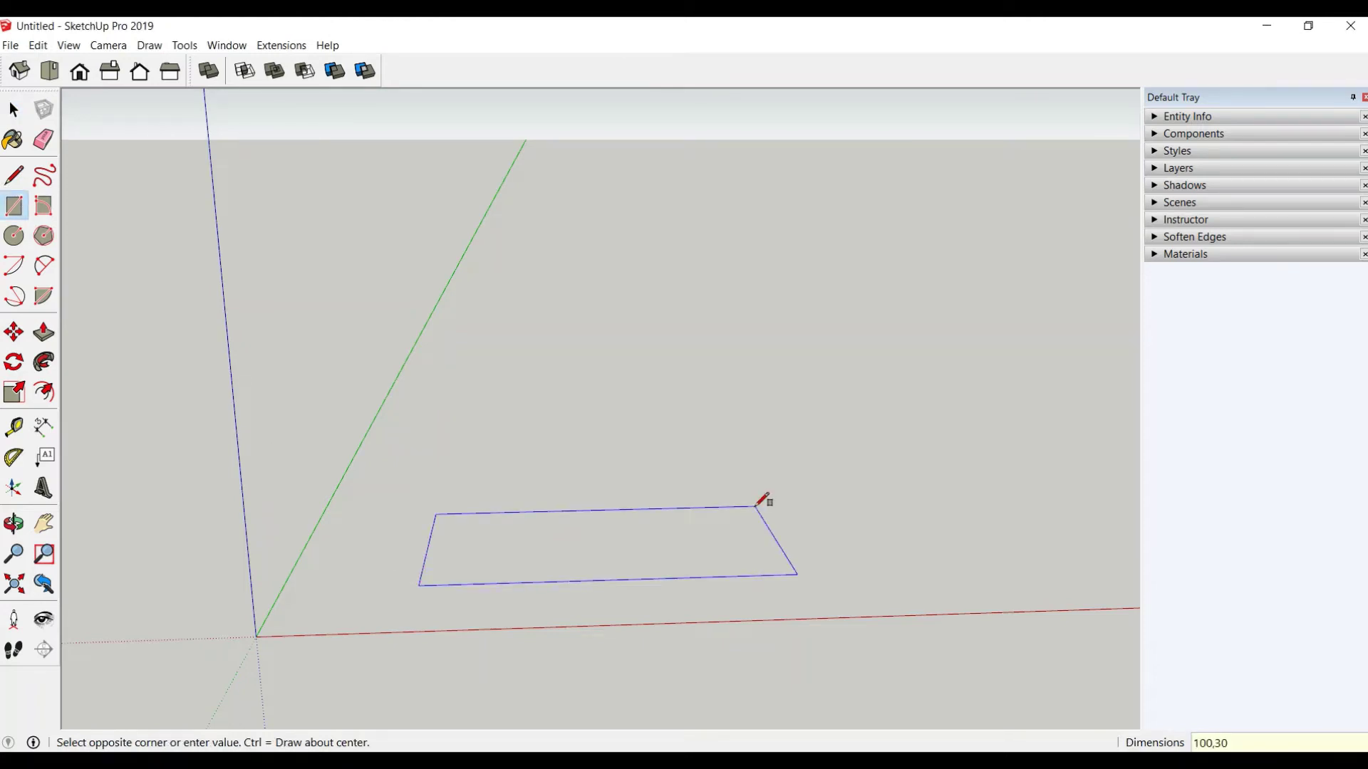
{"action": "left_click", "coordinate": [757, 505]}
{"action": "mouse_move", "coordinate": [656, 519]}
{"action": "middle_mouse_down"}
{"action": "mouse_move", "coordinate": [451, 577]}
{"action": "mouse_move", "coordinate": [489, 534]}
{"action": "mouse_move", "coordinate": [557, 505]}
{"action": "middle_mouse_up"}
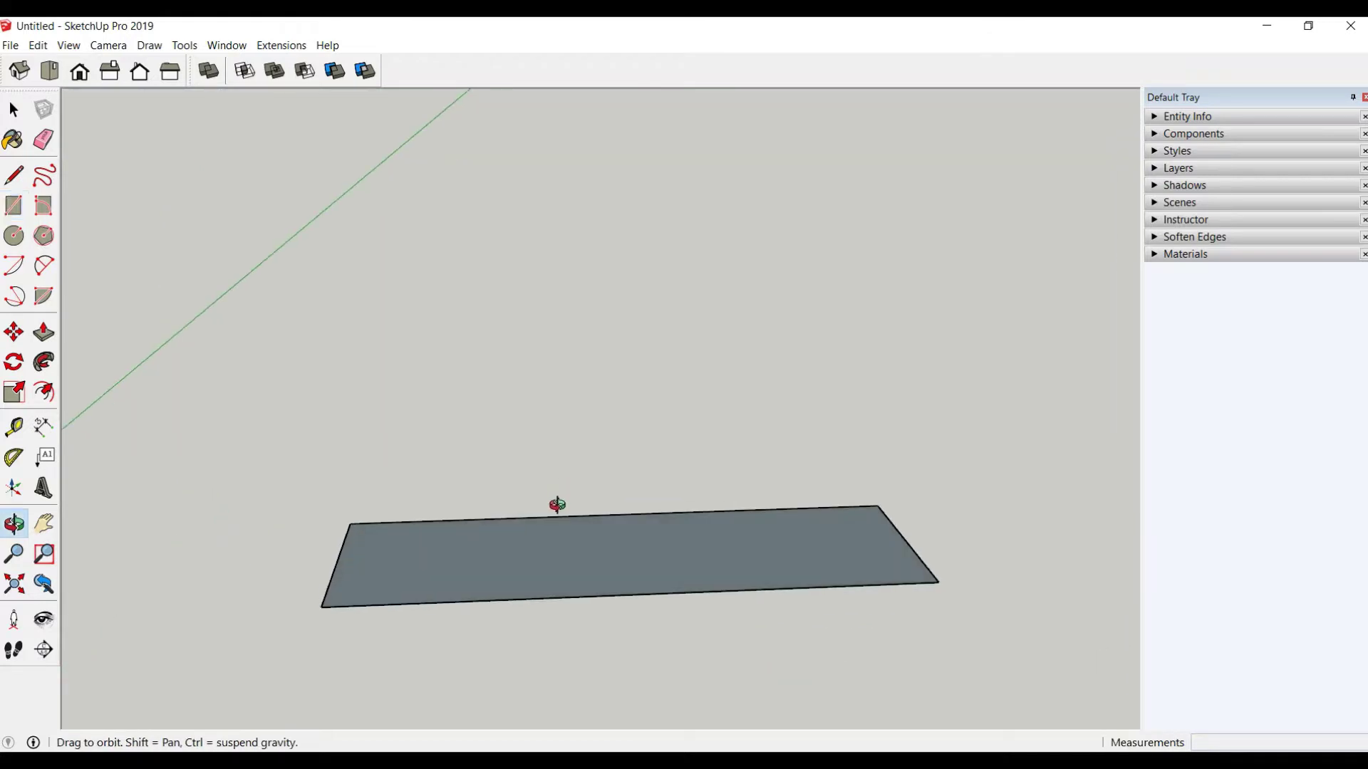
{"action": "left_click", "coordinate": [43, 333]}
{"action": "left_click", "coordinate": [562, 571]}
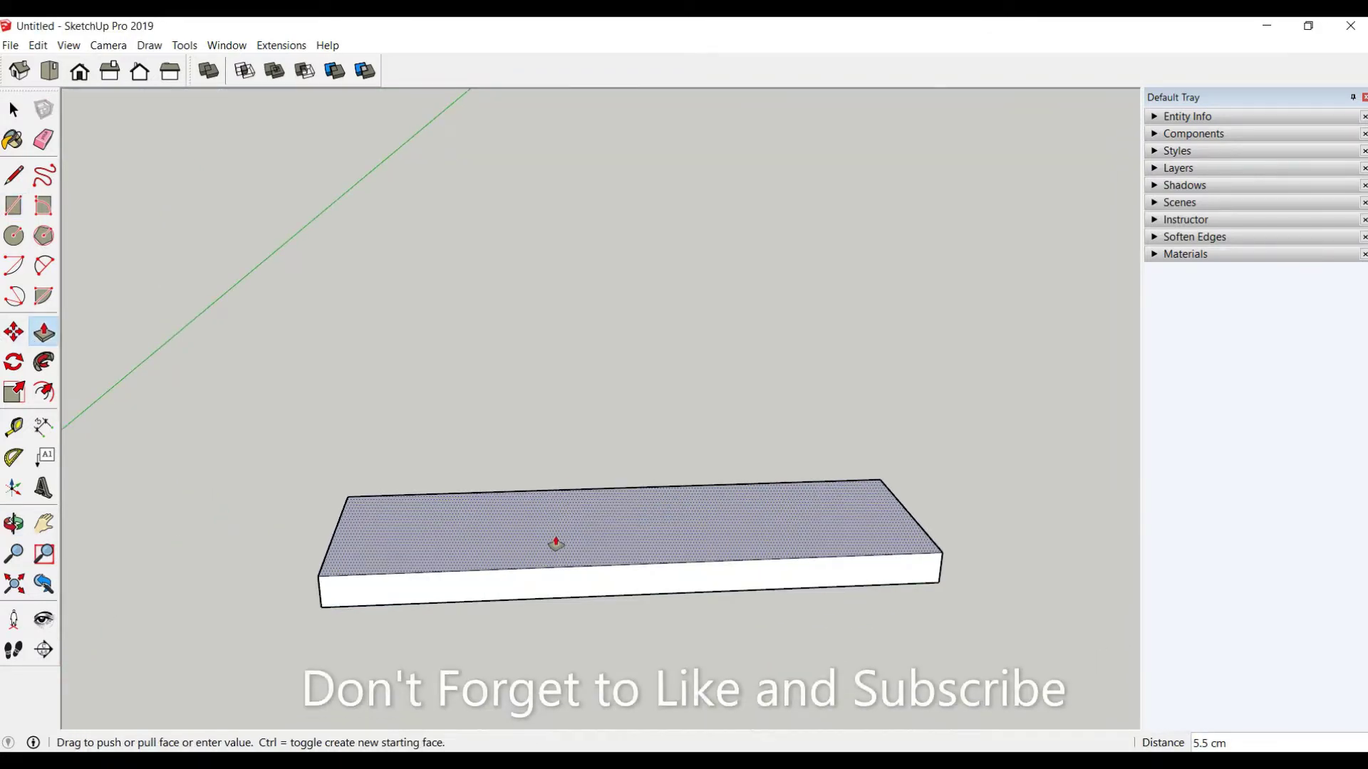
{"action": "key", "text": "Return"}
{"action": "scroll", "coordinate": [433, 503], "scroll_direction": "up", "scroll_amount": 3}
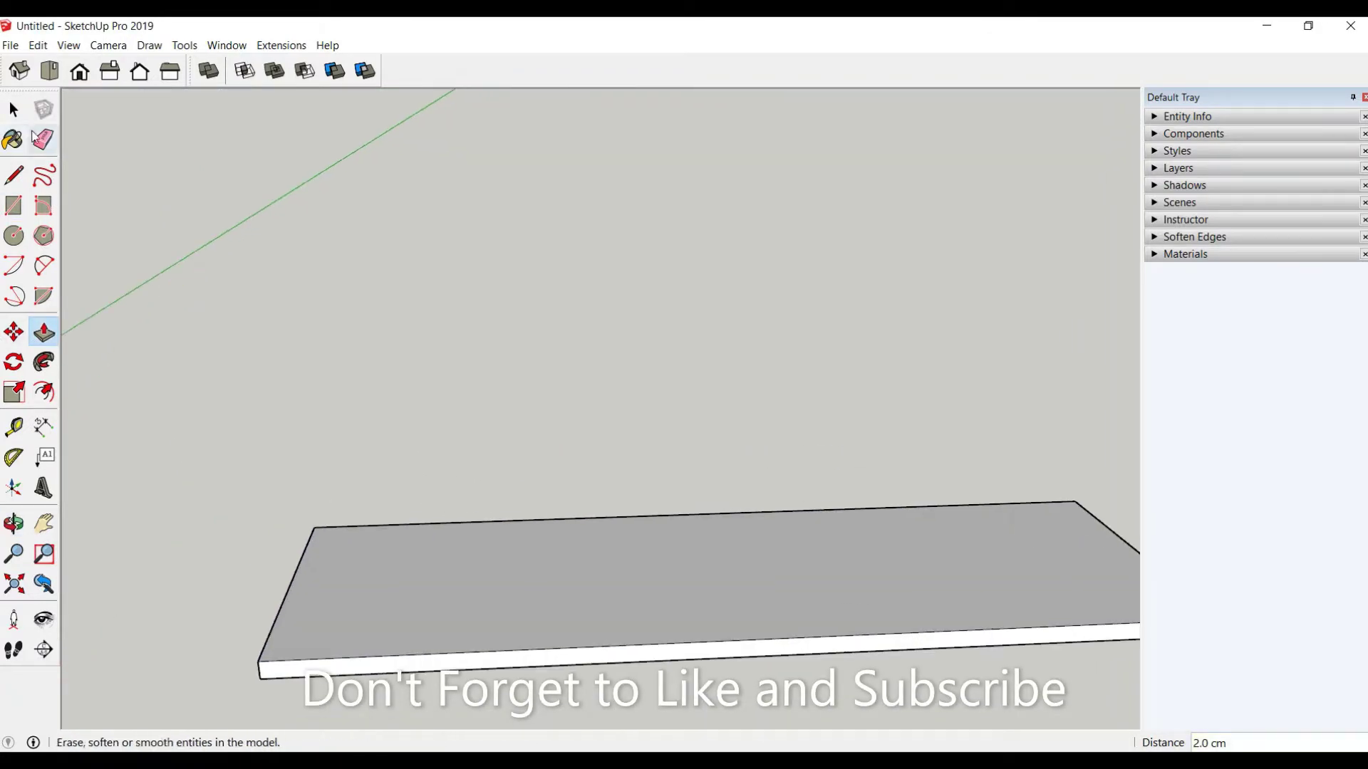
Step: Select the whole slab and make it a group
{"action": "left_click", "coordinate": [15, 116]}
{"action": "triple_click", "coordinate": [520, 546]}
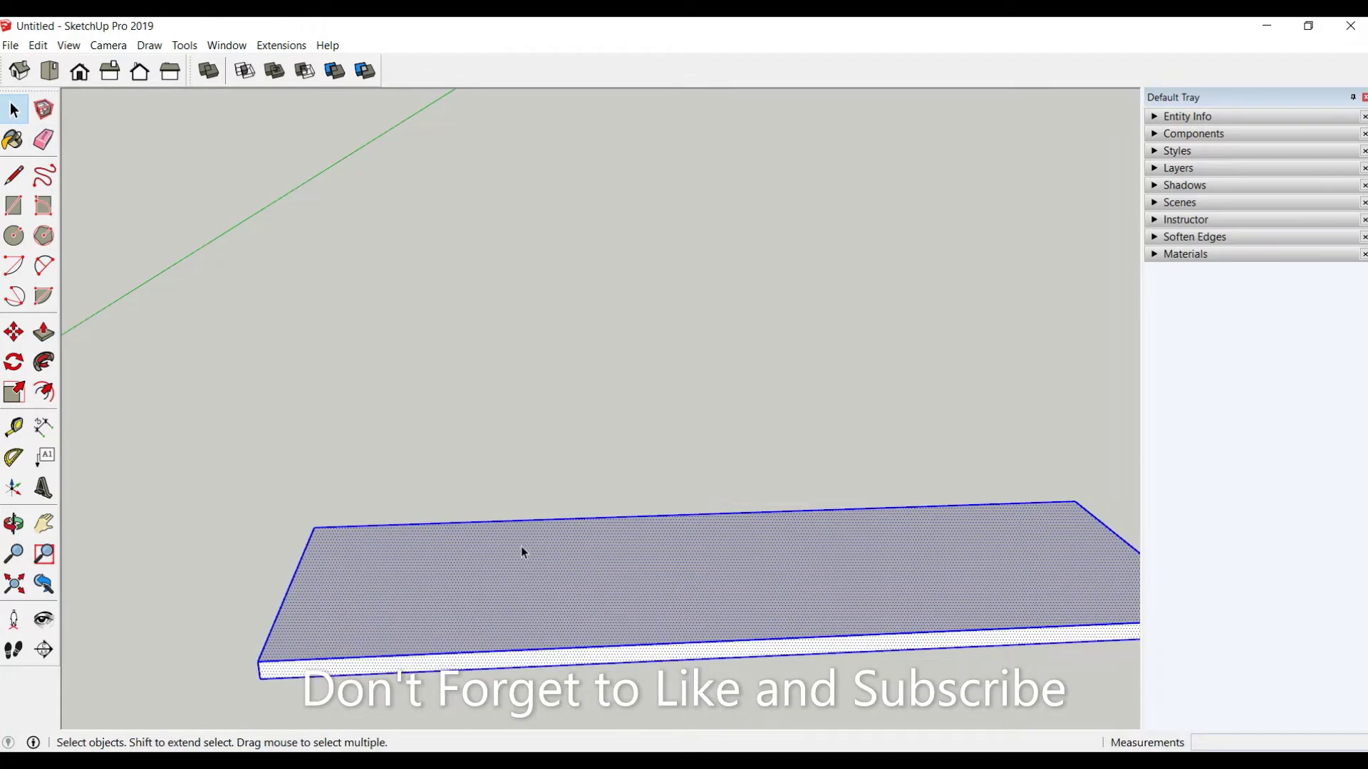
{"action": "right_click", "coordinate": [520, 546]}
{"action": "left_click", "coordinate": [570, 299]}
{"action": "scroll", "coordinate": [725, 396], "scroll_direction": "down", "scroll_amount": 2}
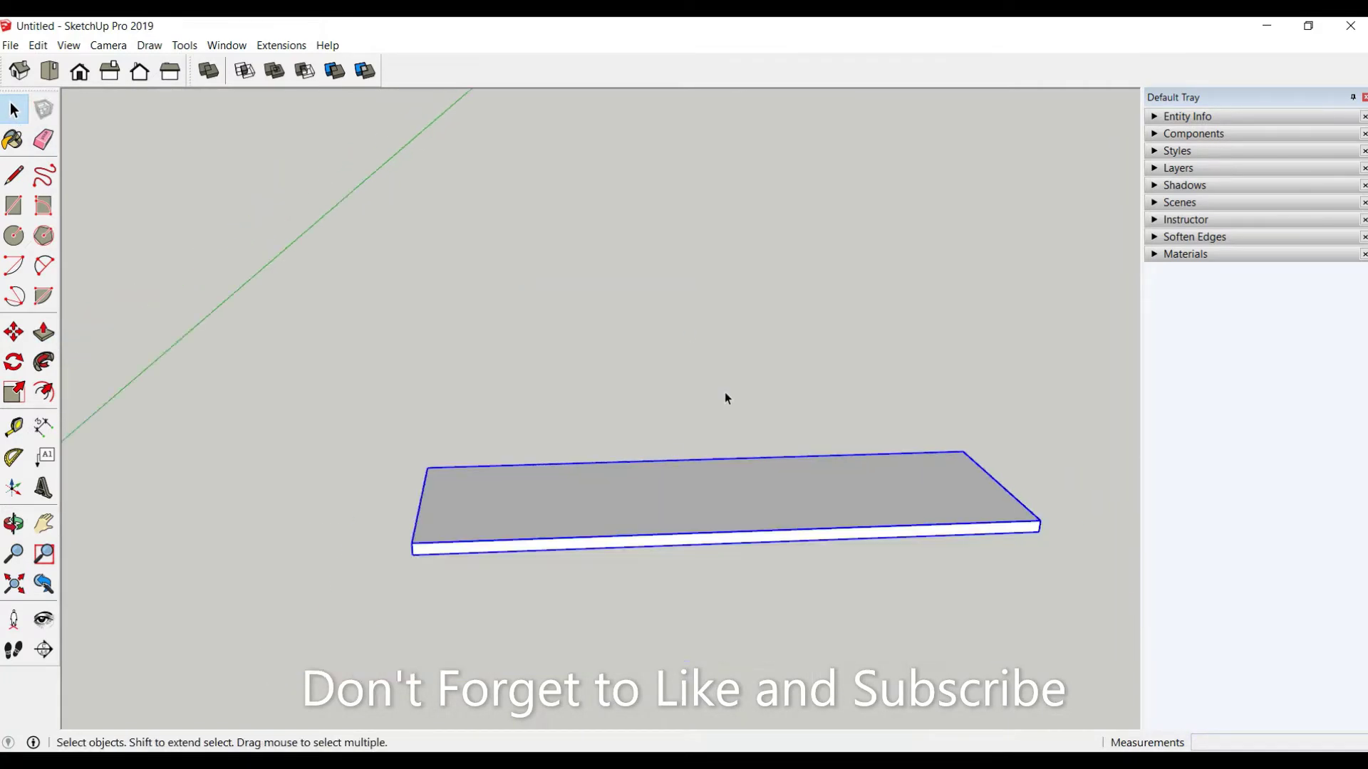
{"action": "middle_click_drag", "start_coordinate": [311, 530], "coordinate": [599, 504]}
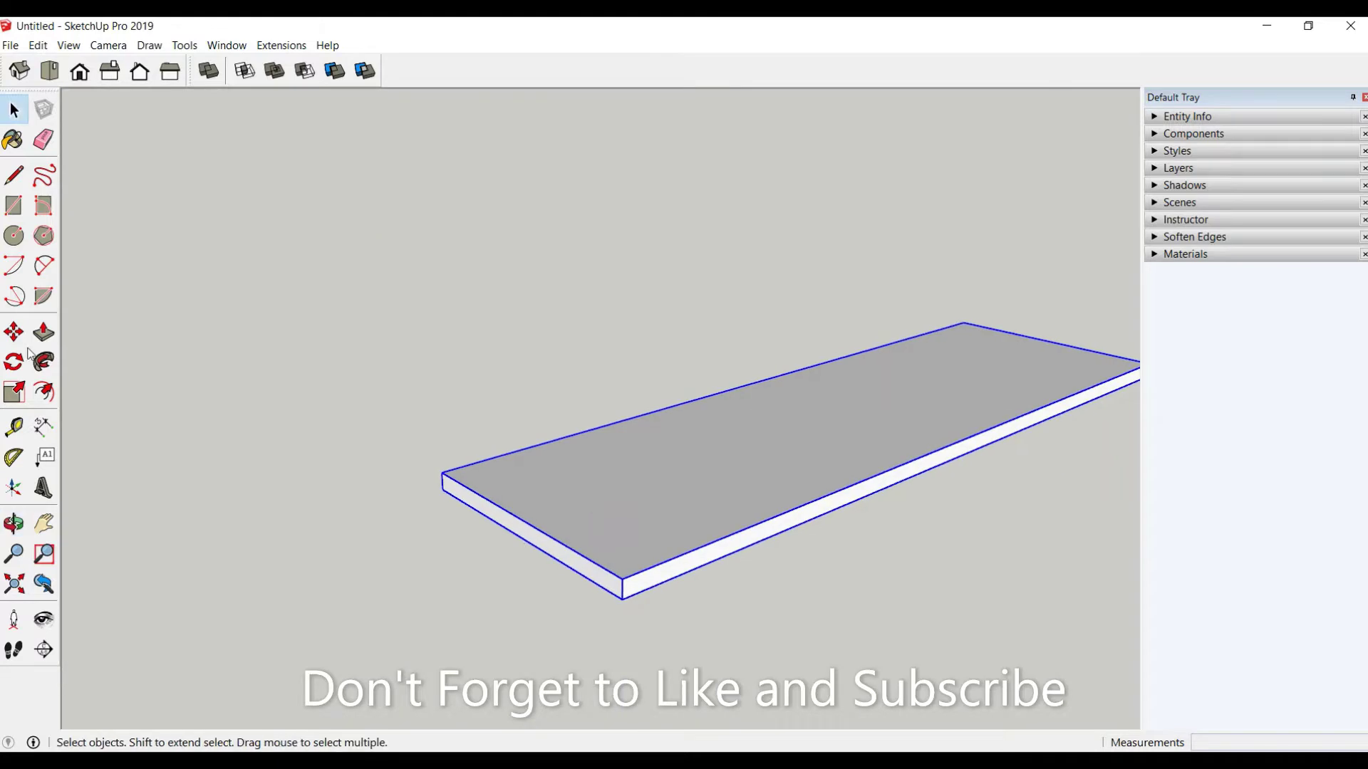
Step: Place a guide 2 cm from the slab edge and draw a 30 × 2 rectangle at the slab's end
{"action": "left_click", "coordinate": [14, 427]}
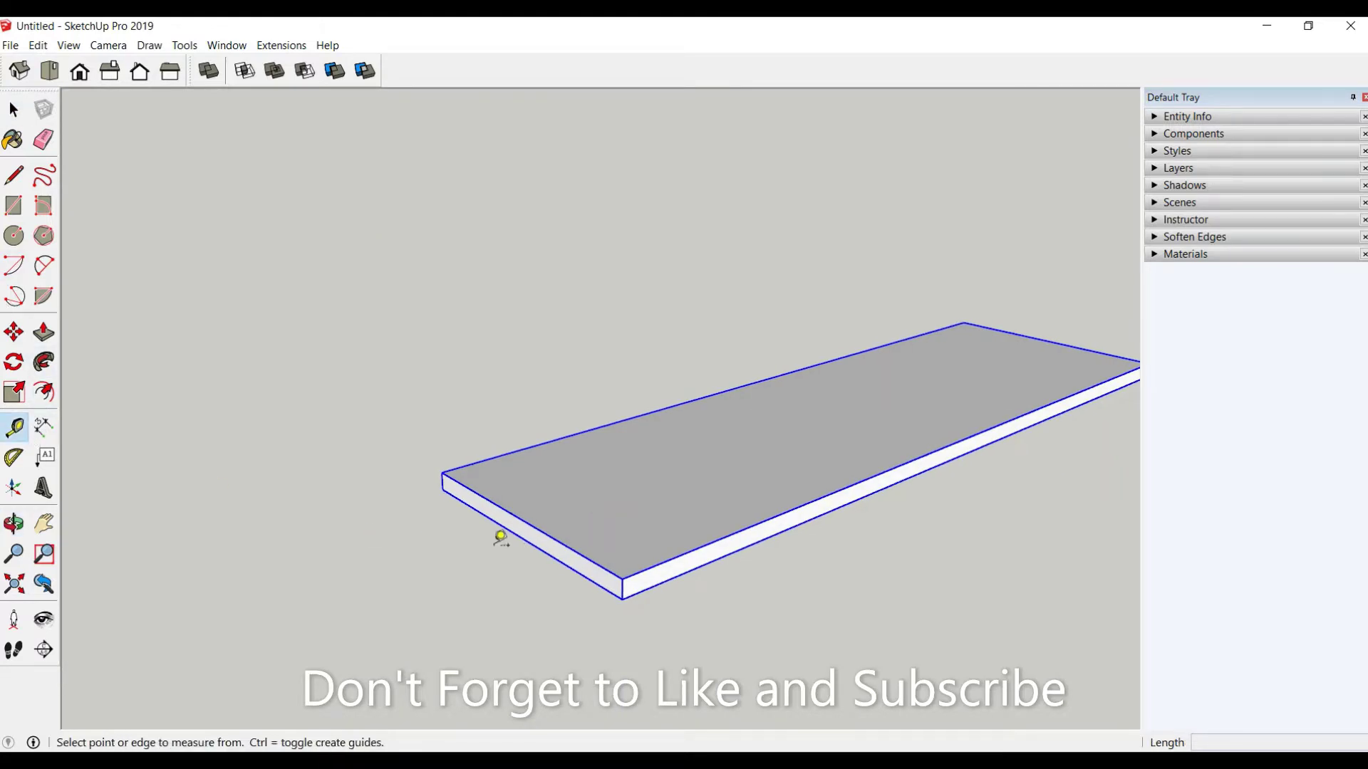
{"action": "left_click", "coordinate": [623, 599]}
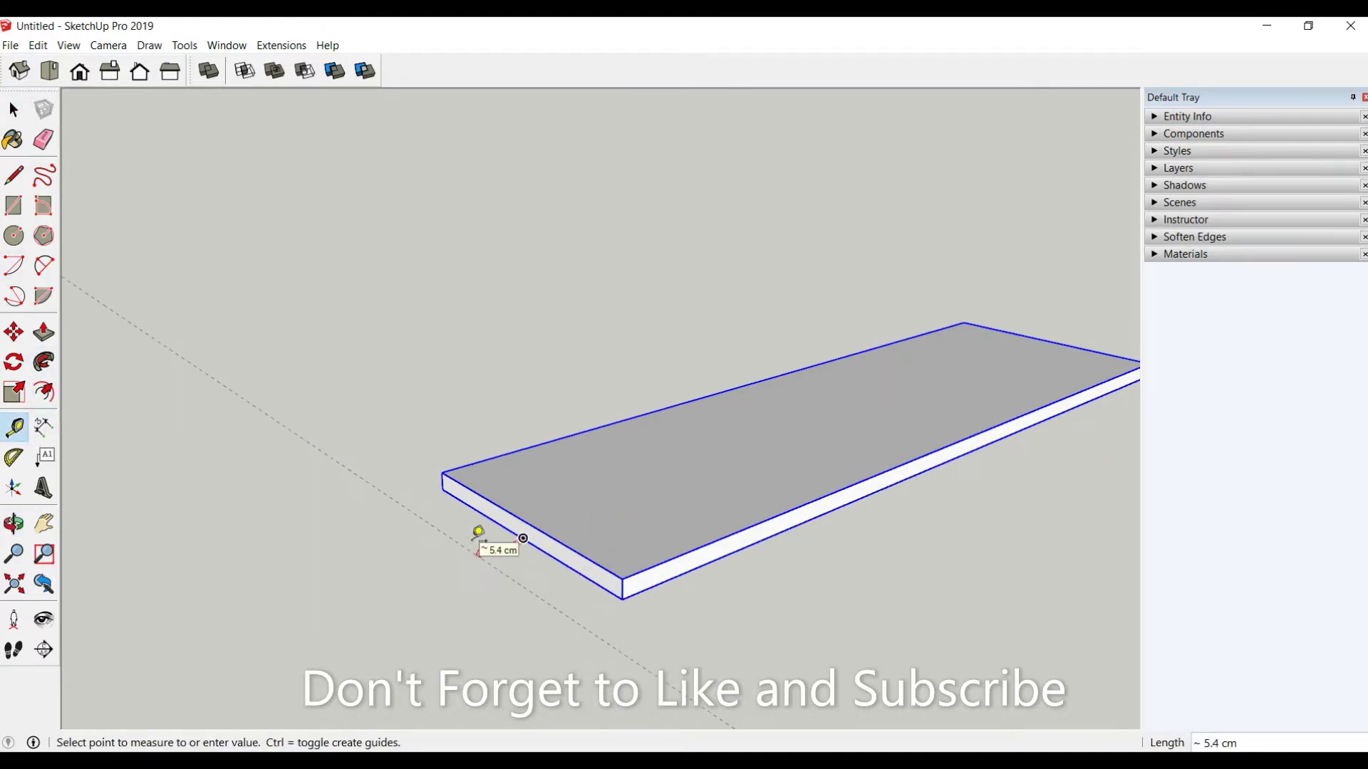
{"action": "key", "text": "Return"}
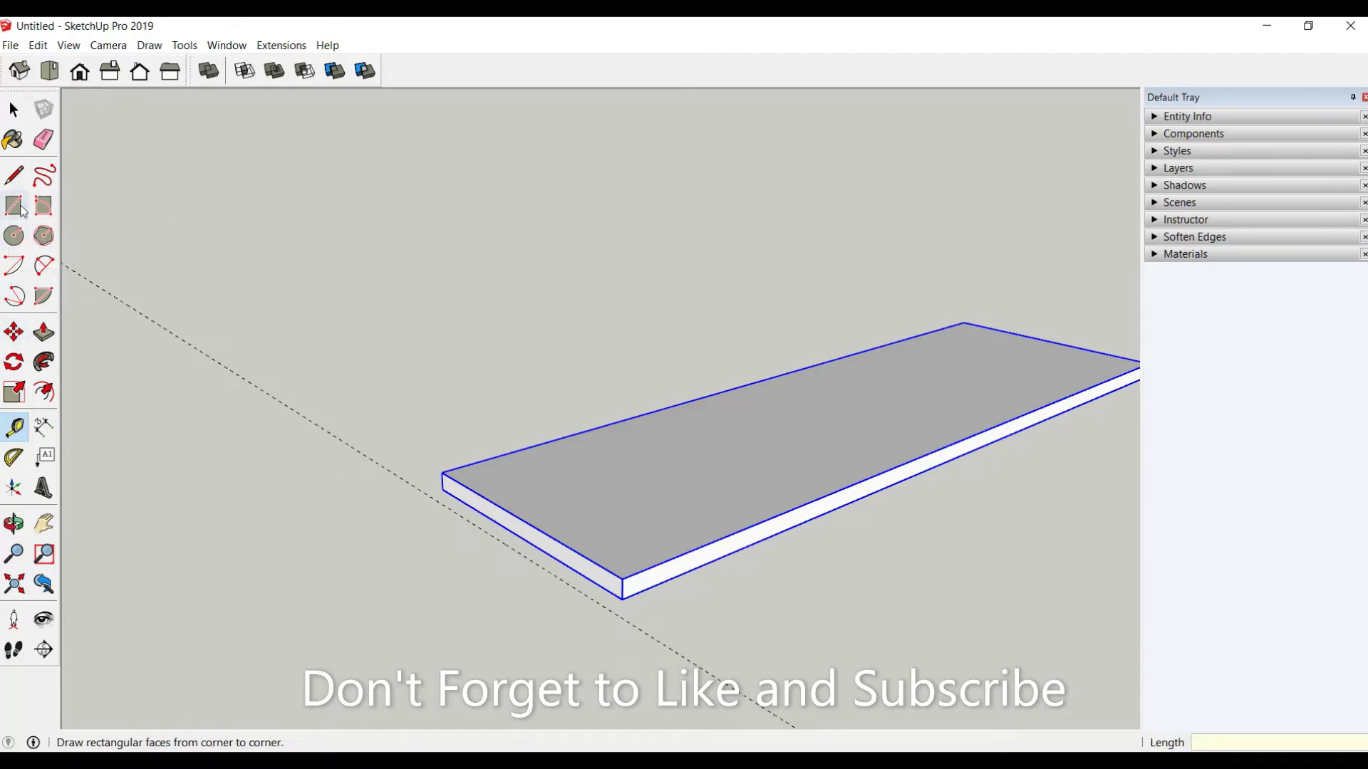
{"action": "left_click", "coordinate": [14, 206]}
{"action": "scroll", "coordinate": [439, 483], "scroll_direction": "up", "scroll_amount": 2}
{"action": "left_click", "coordinate": [447, 490]}
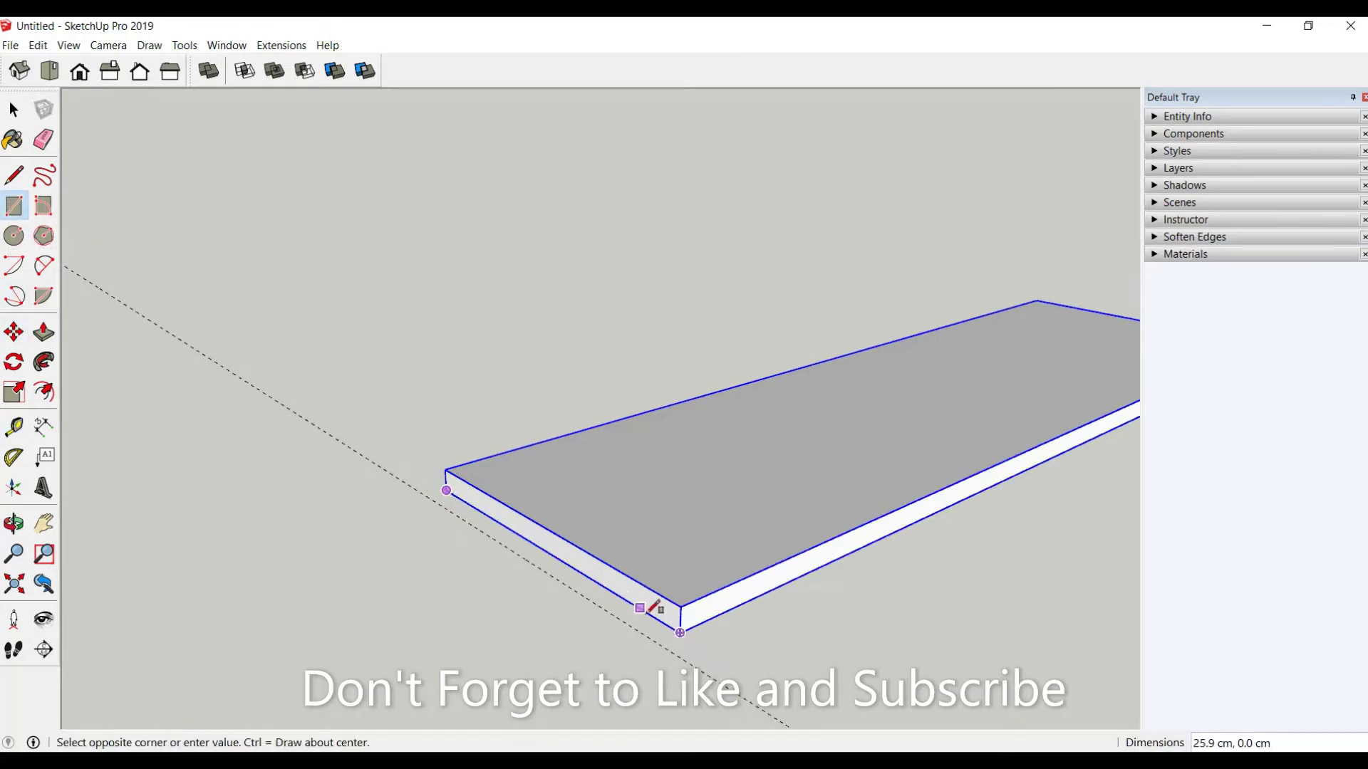
{"action": "left_click", "coordinate": [680, 632]}
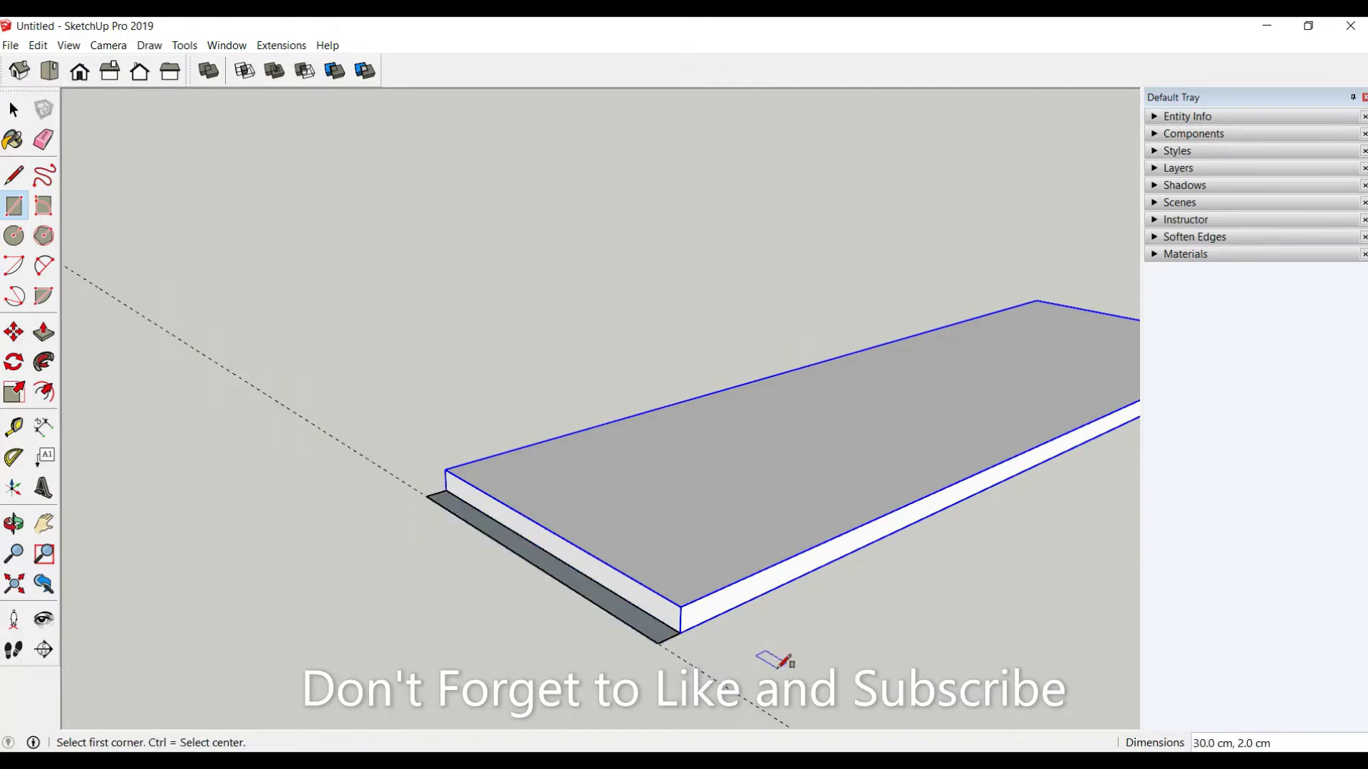
Step: Raise the rectangle 10.5 cm into an upright end board and select the whole board
{"action": "left_click", "coordinate": [44, 332]}
{"action": "left_click", "coordinate": [646, 638]}
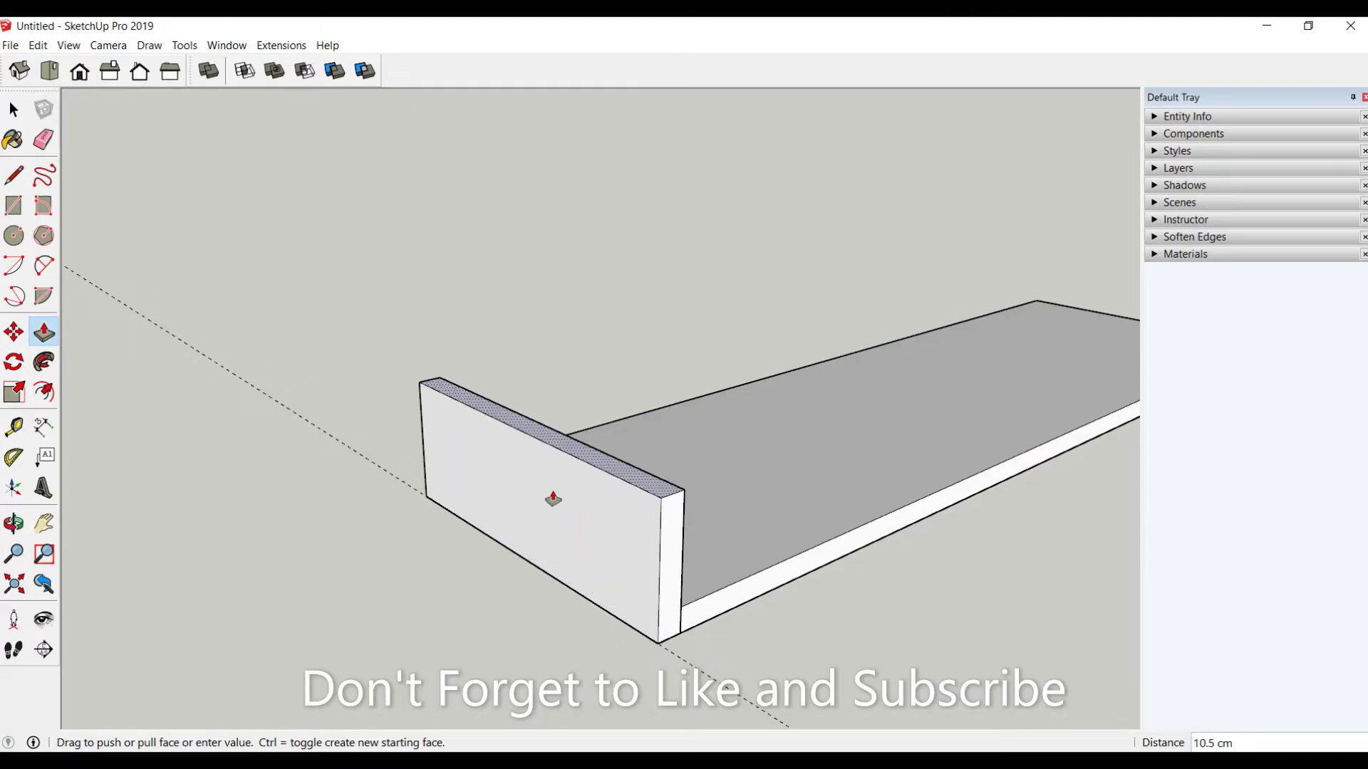
{"action": "left_click", "coordinate": [552, 494]}
{"action": "mouse_move", "coordinate": [610, 525]}
{"action": "middle_mouse_down"}
{"action": "mouse_move", "coordinate": [539, 578]}
{"action": "mouse_move", "coordinate": [442, 574]}
{"action": "middle_mouse_up"}
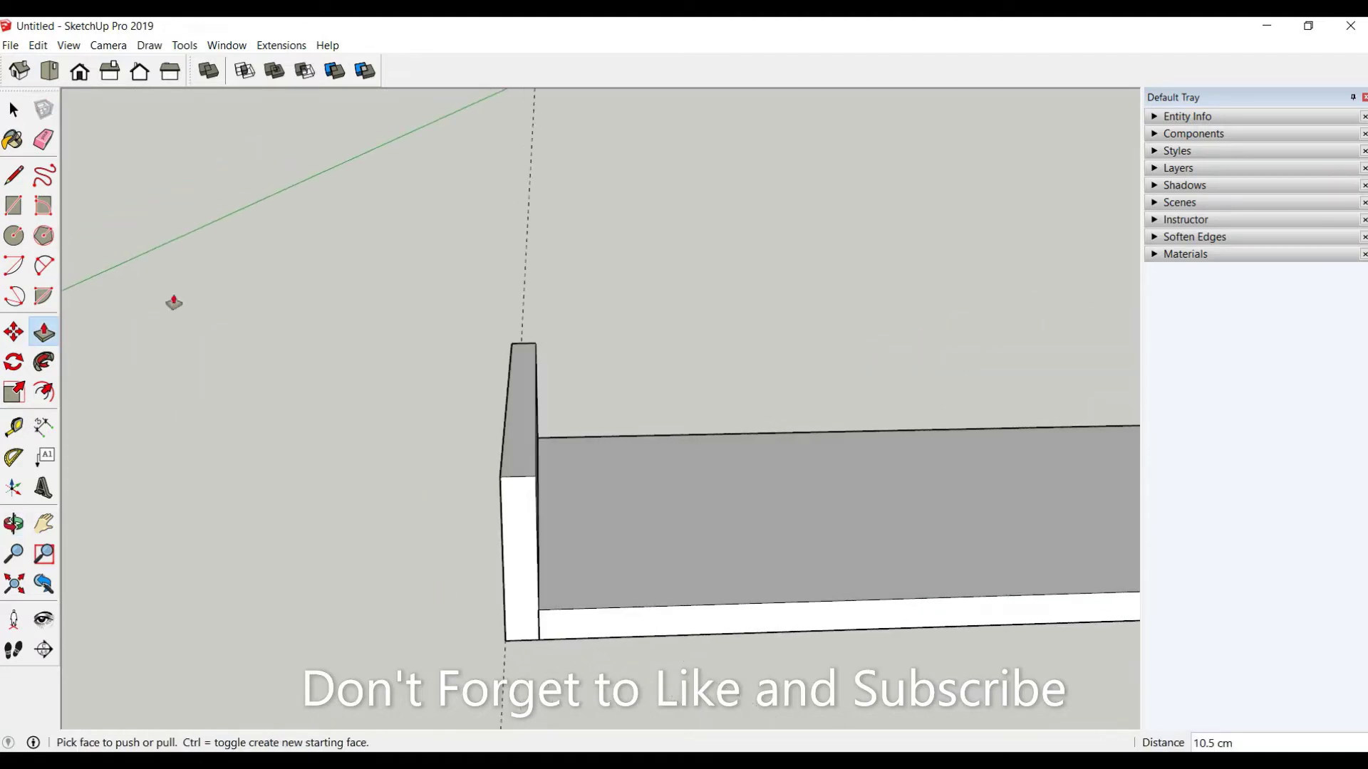
{"action": "left_click", "coordinate": [13, 109]}
{"action": "left_click", "coordinate": [510, 470]}
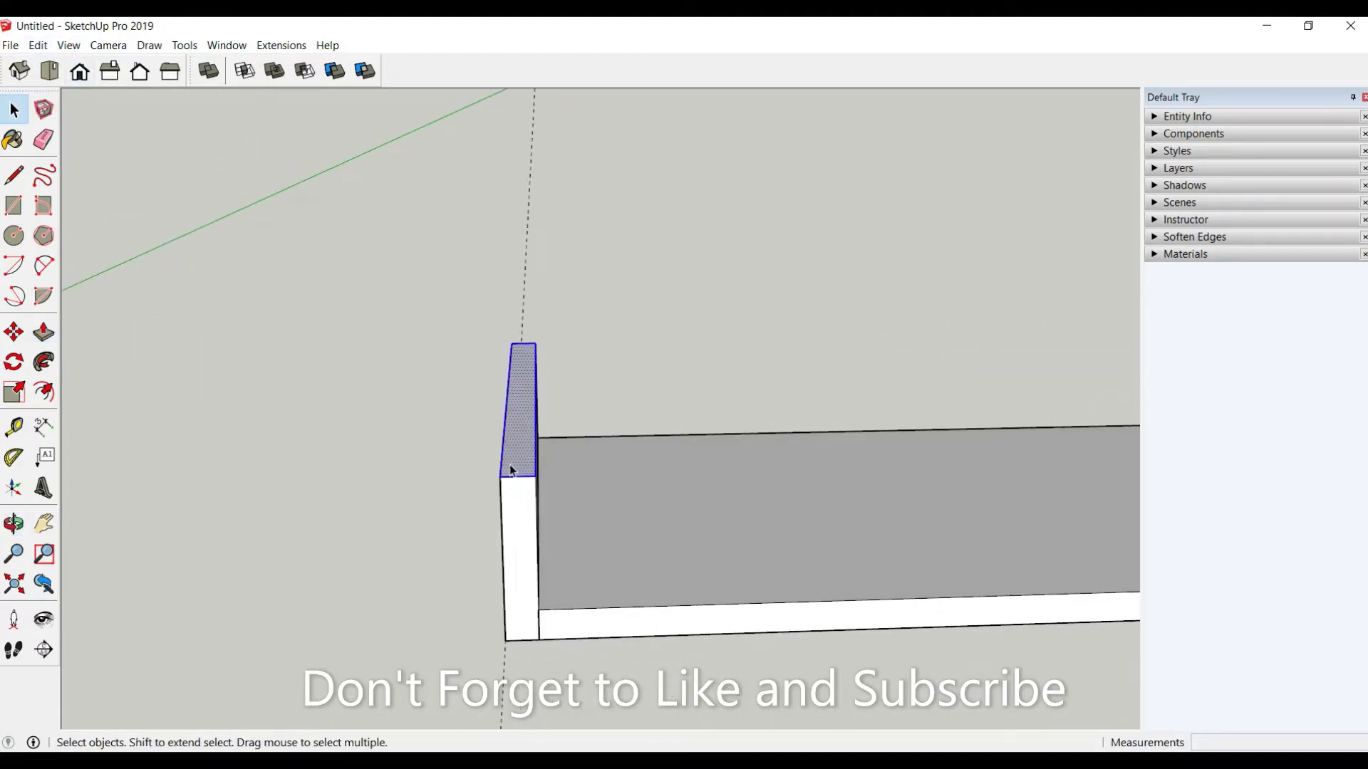
{"action": "double_click", "coordinate": [510, 470]}
Step: Group the end board and tilt it outward to 105°
{"action": "right_click", "coordinate": [510, 469]}
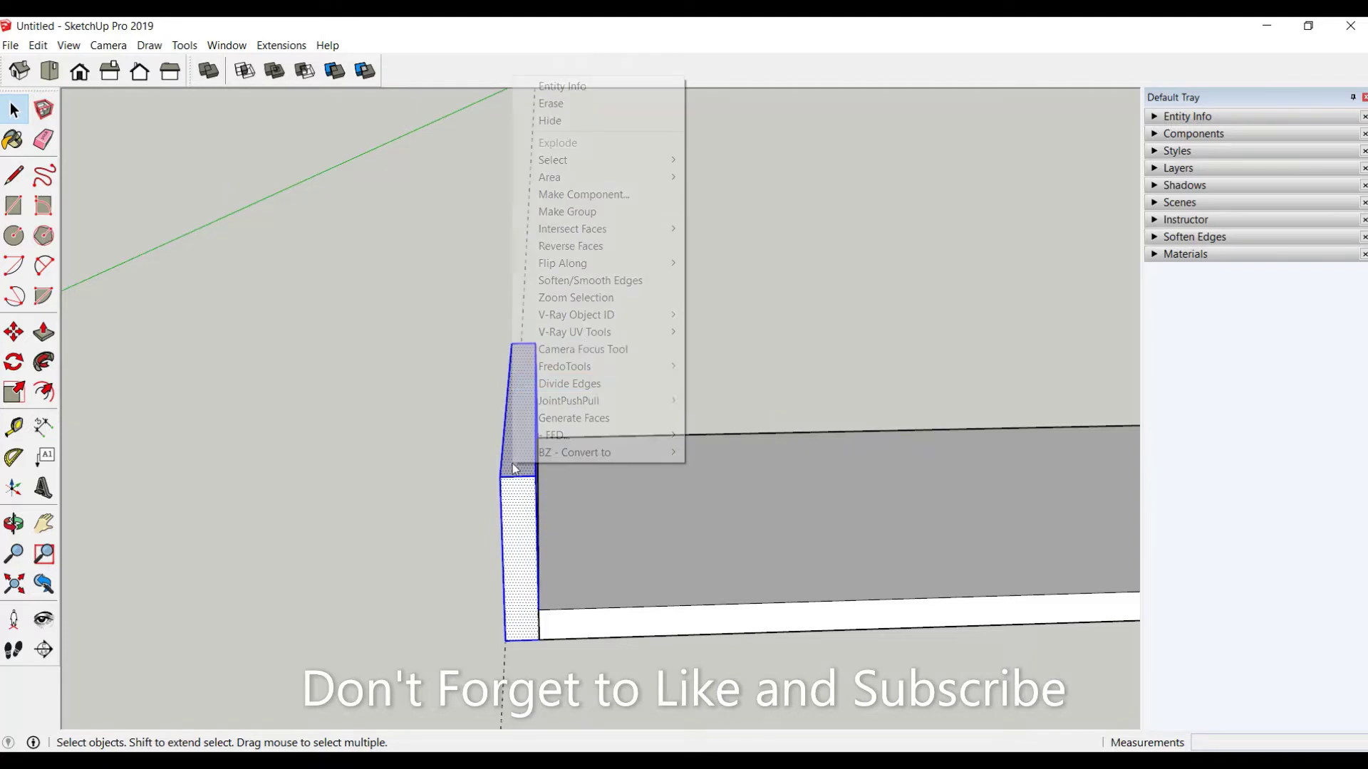
{"action": "left_click", "coordinate": [595, 212]}
{"action": "mouse_move", "coordinate": [613, 512]}
{"action": "middle_mouse_down"}
{"action": "mouse_move", "coordinate": [607, 485]}
{"action": "mouse_move", "coordinate": [562, 479]}
{"action": "middle_mouse_up"}
{"action": "left_click", "coordinate": [14, 333]}
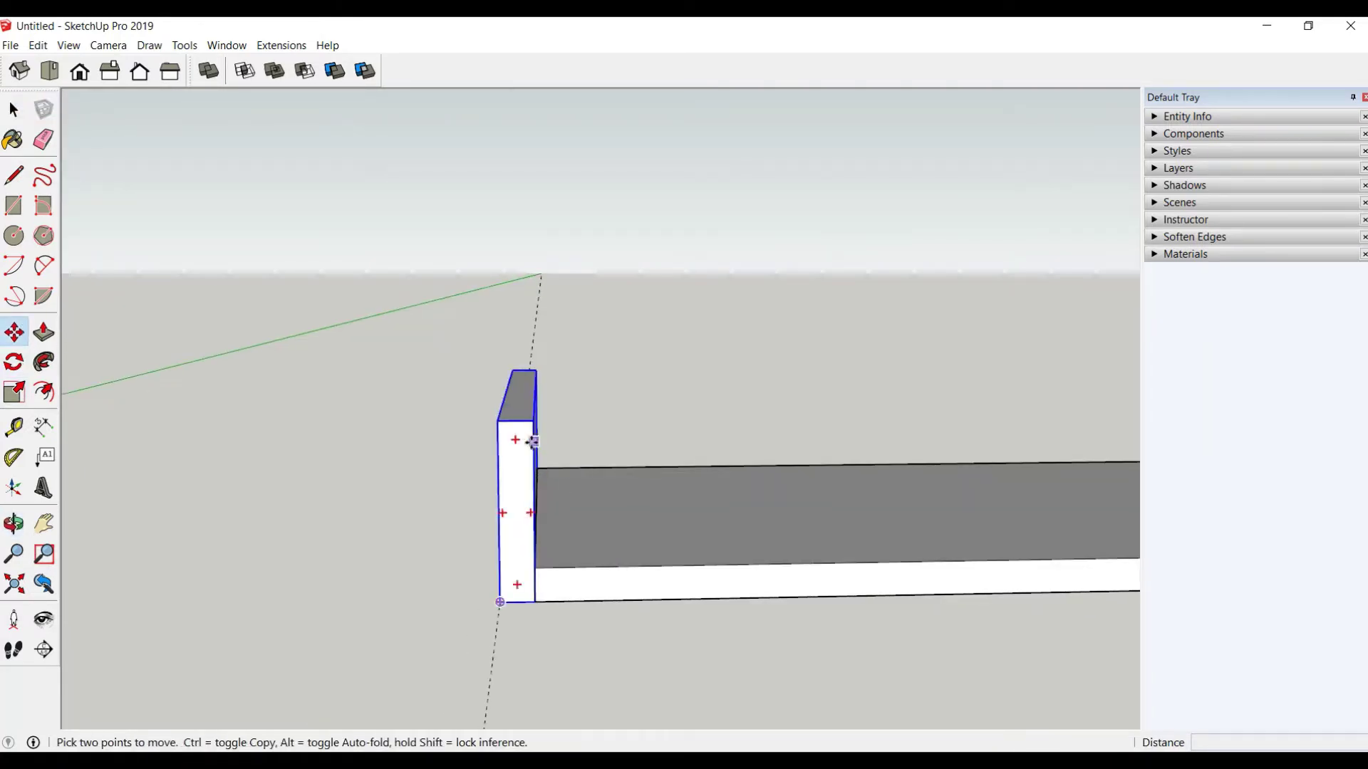
{"action": "left_click", "coordinate": [513, 441]}
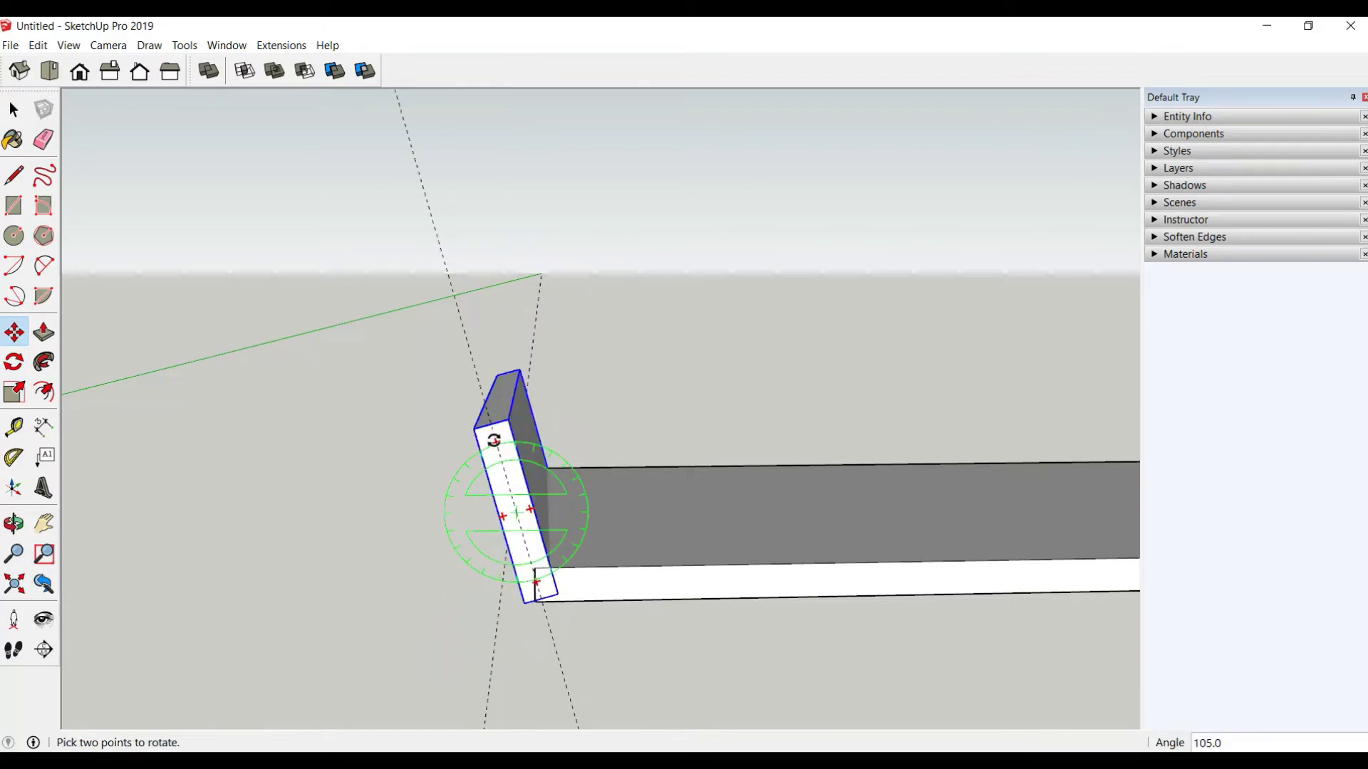
{"action": "left_click", "coordinate": [493, 439]}
{"action": "scroll", "coordinate": [570, 723], "scroll_direction": "up", "scroll_amount": 2}
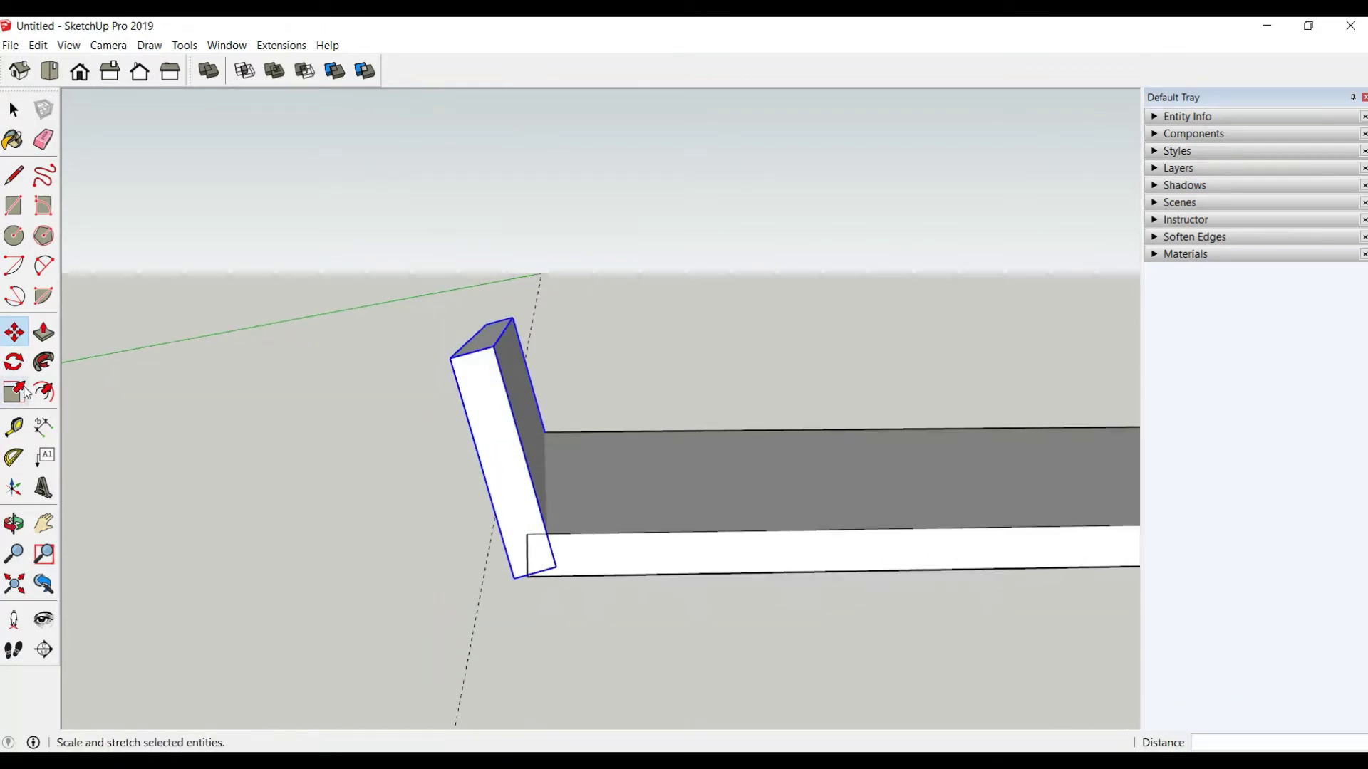
Step: Move the tilted board back onto the slab's corner
{"action": "left_click", "coordinate": [555, 570]}
{"action": "left_click", "coordinate": [528, 578]}
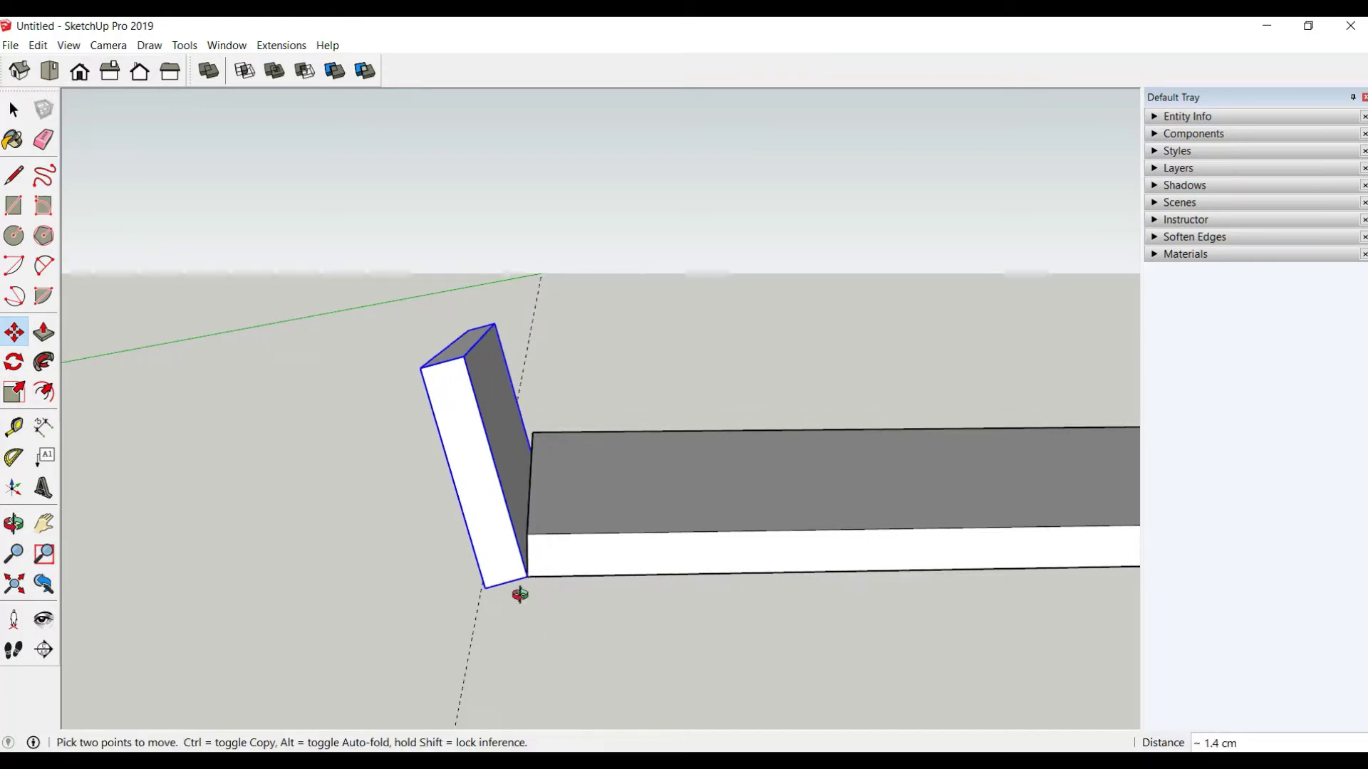
{"action": "middle_click_drag", "start_coordinate": [520, 595], "coordinate": [527, 559]}
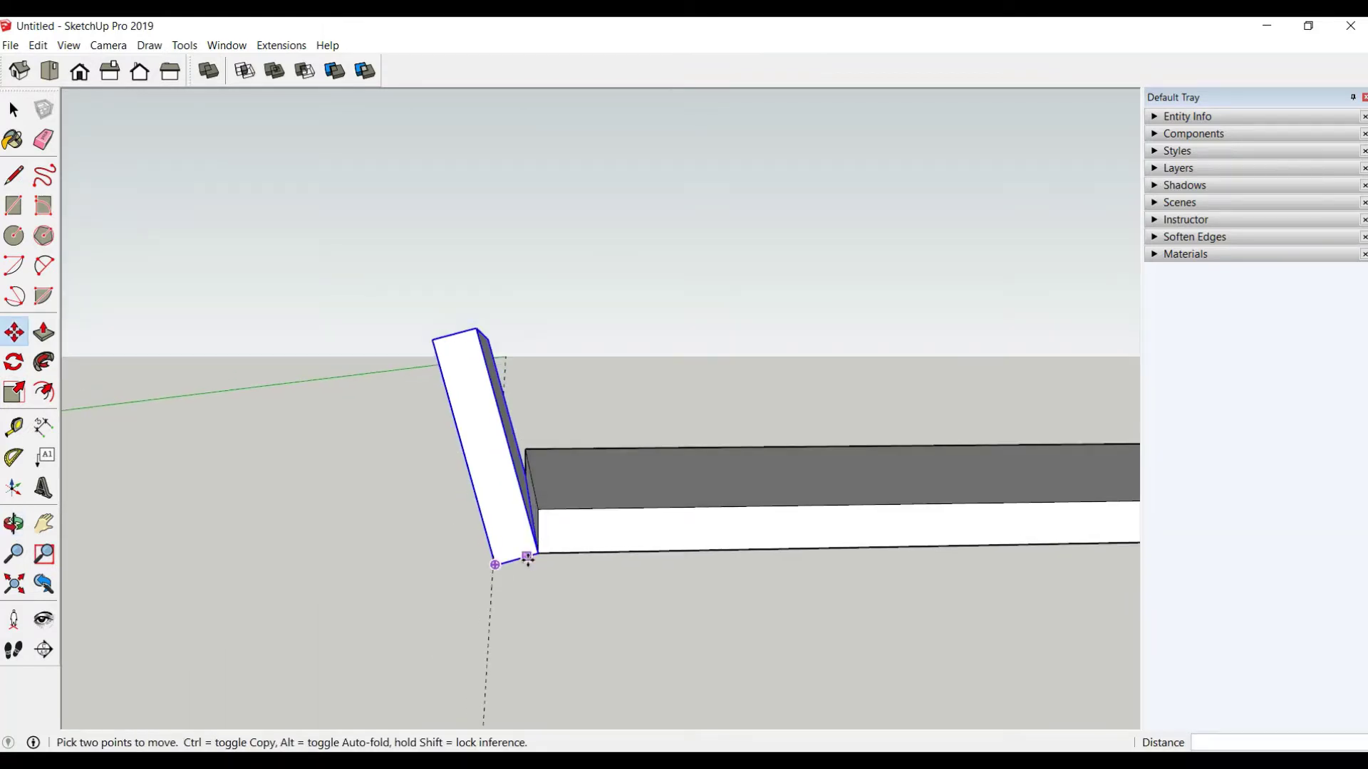
{"action": "key", "text": "space"}
{"action": "left_click", "coordinate": [16, 112]}
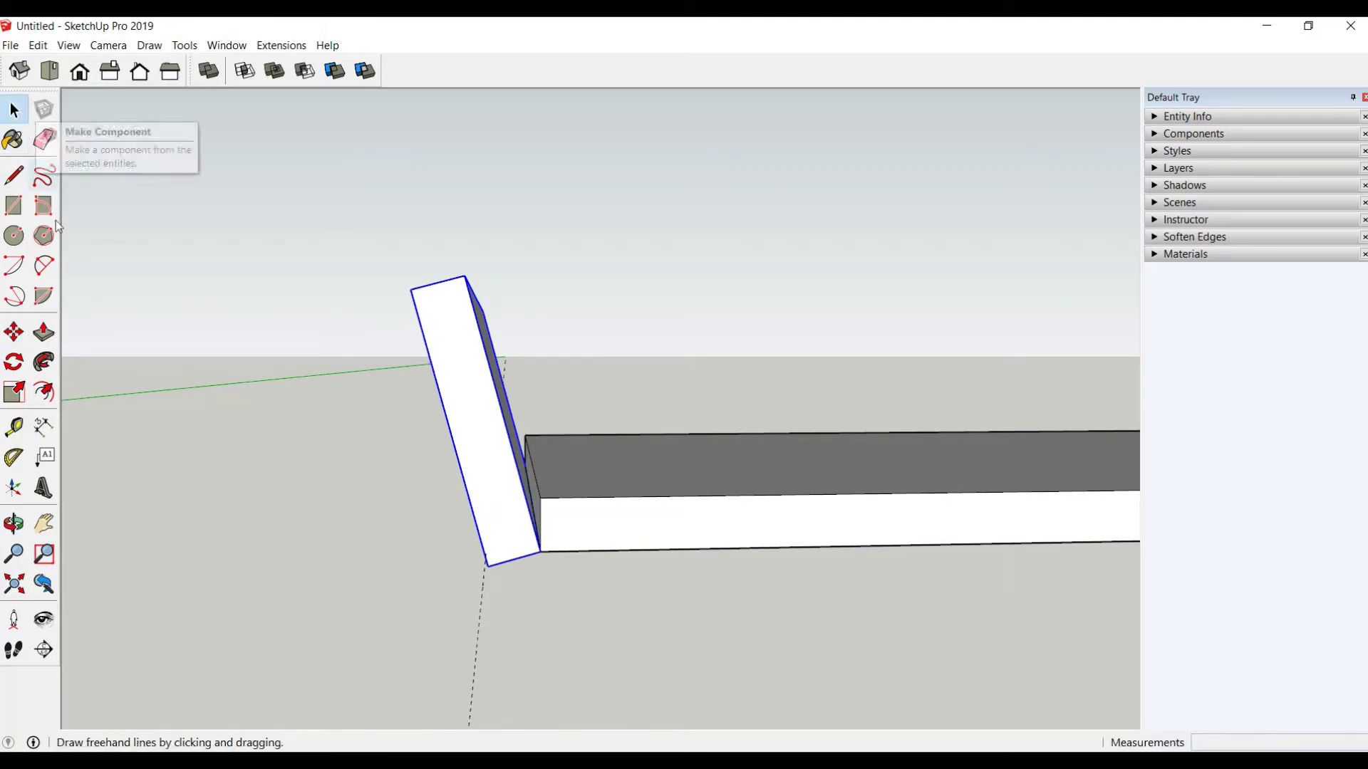
Step: Draw a quarter-round arc from the board's lower corner to the slab's corner
{"action": "left_click", "coordinate": [44, 264]}
{"action": "scroll", "coordinate": [445, 545], "scroll_direction": "up", "scroll_amount": 2}
{"action": "left_click", "coordinate": [592, 550]}
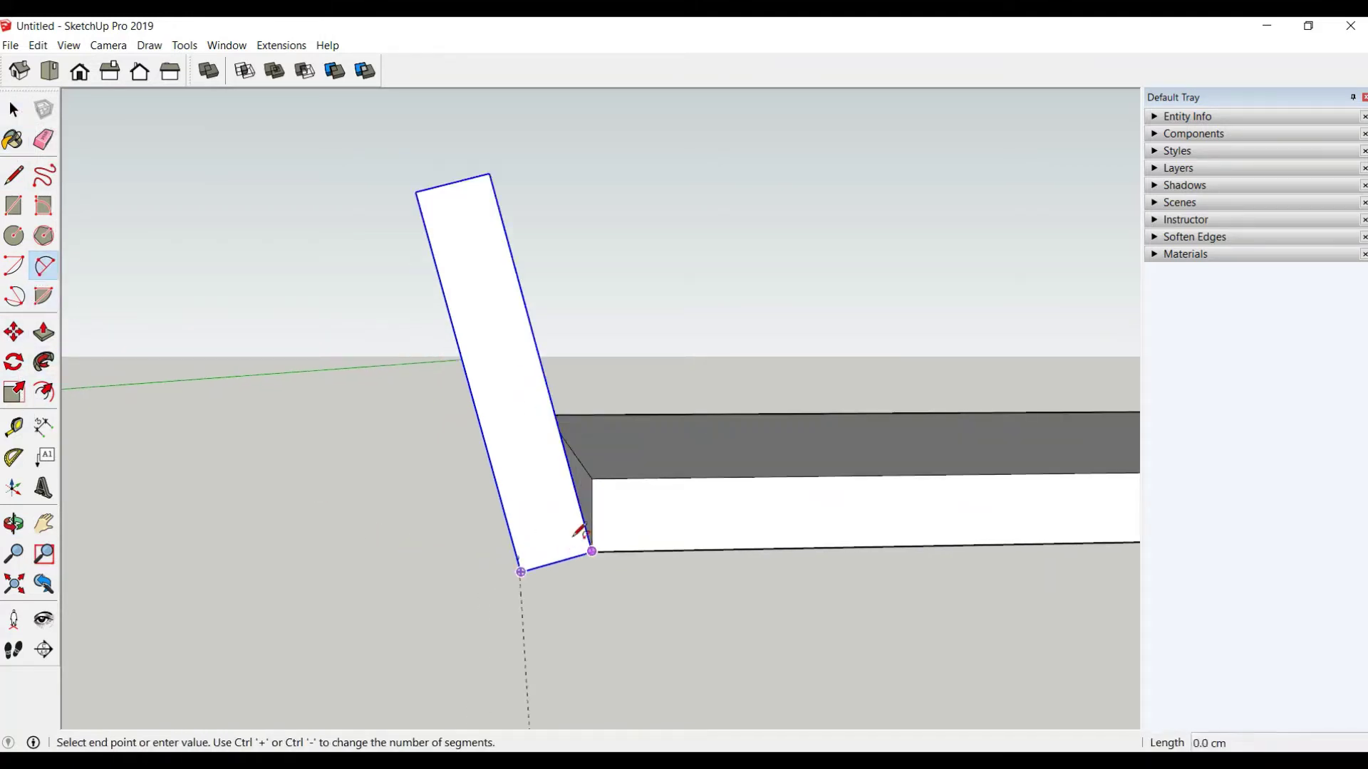
{"action": "left_click", "coordinate": [488, 457]}
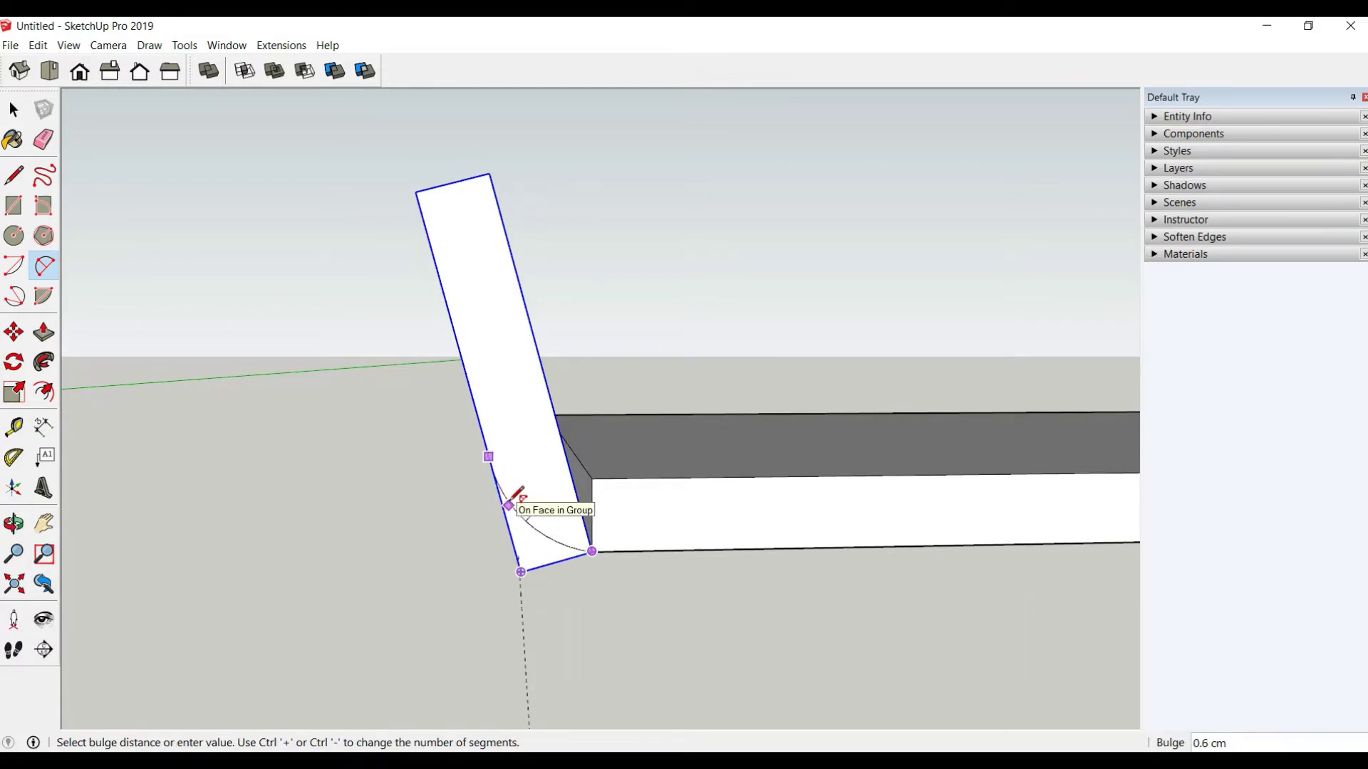
{"action": "left_click", "coordinate": [515, 494]}
{"action": "middle_click_drag", "start_coordinate": [516, 493], "coordinate": [515, 442]}
Step: Offset the arc by 2 cm and delete the selected board geometry
{"action": "left_click", "coordinate": [43, 392]}
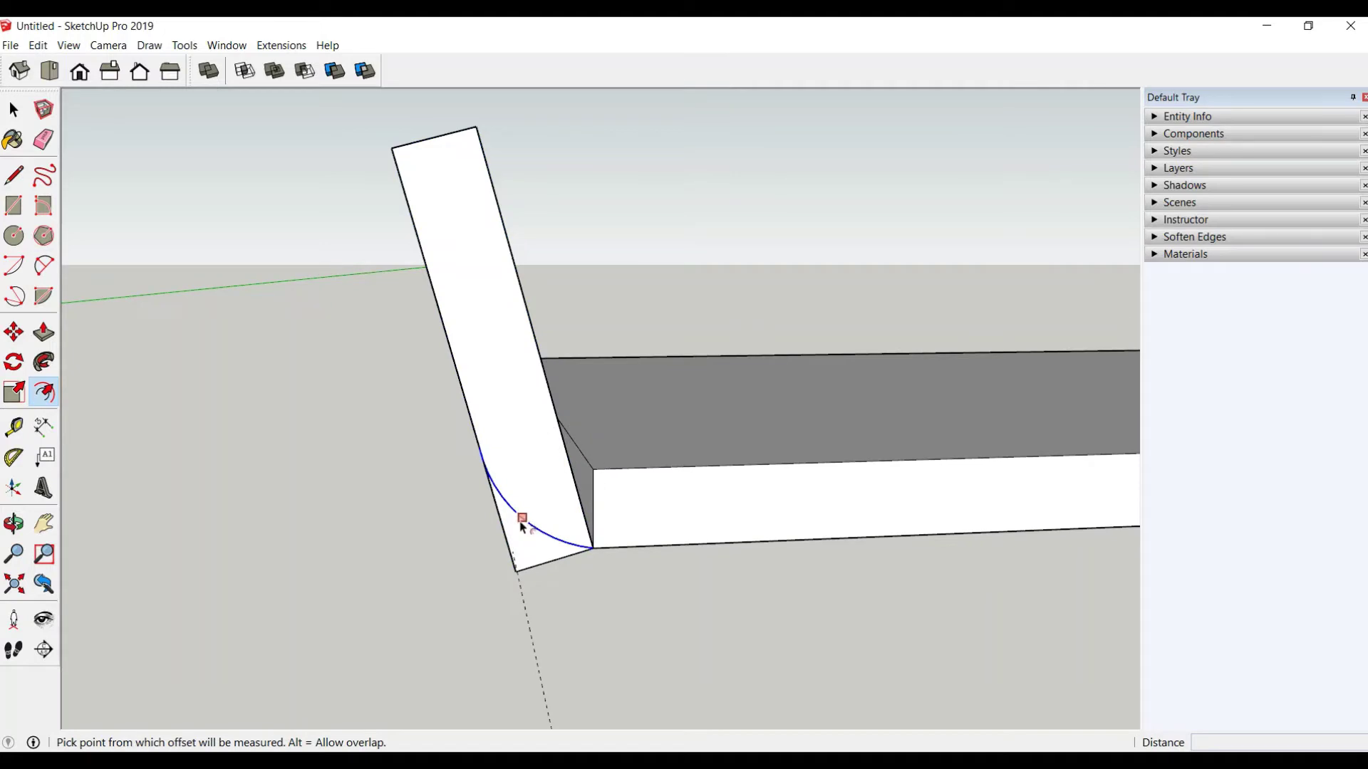
{"action": "left_click", "coordinate": [522, 522]}
{"action": "type", "text": "2"}
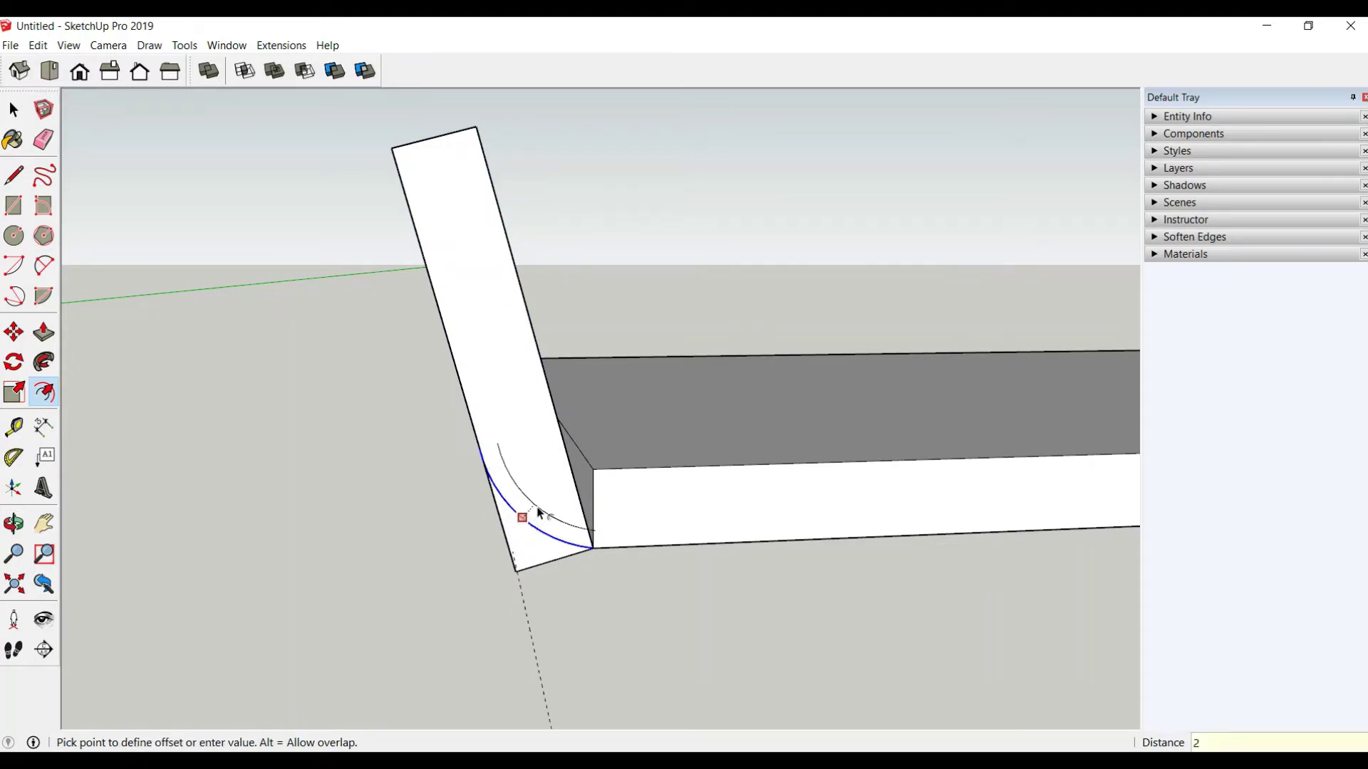
{"action": "key", "text": "Return"}
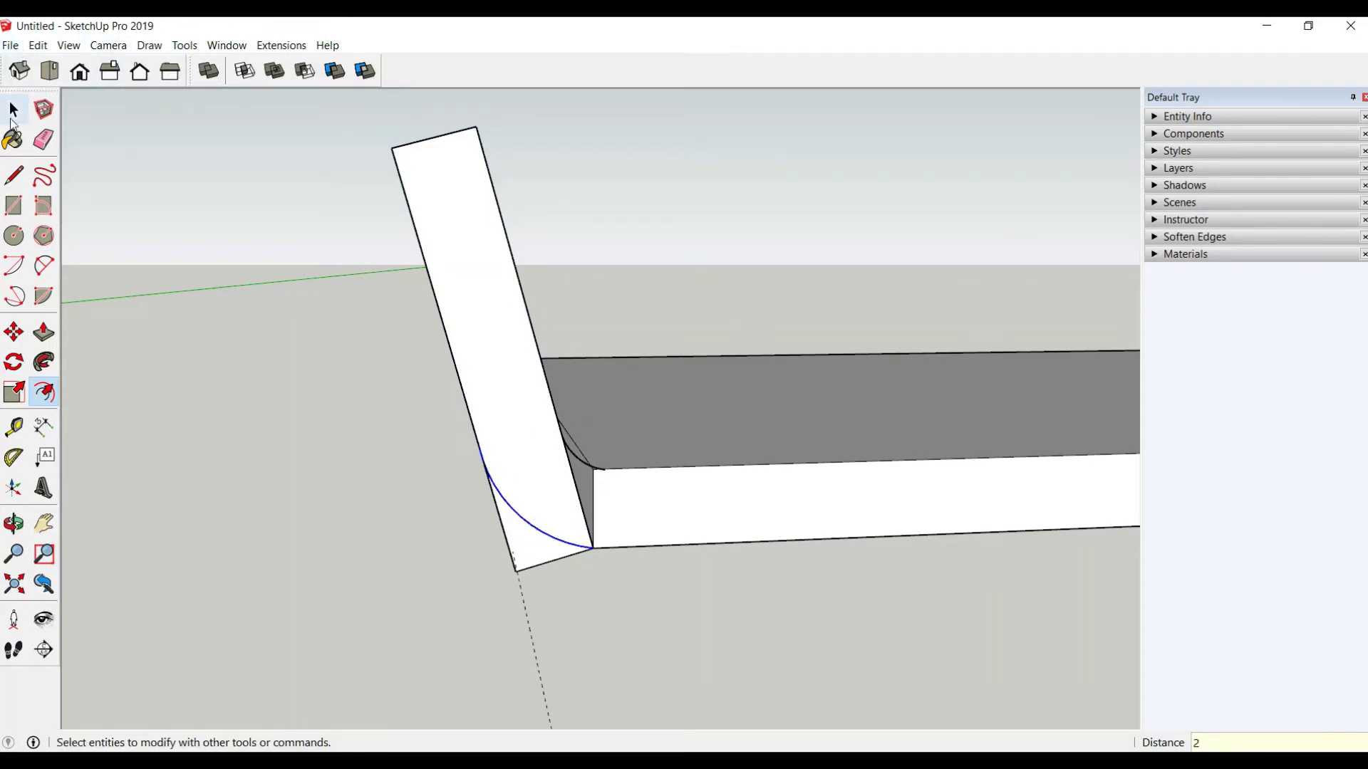
{"action": "left_click", "coordinate": [14, 109]}
{"action": "mouse_move", "coordinate": [752, 495]}
{"action": "middle_mouse_down"}
{"action": "mouse_move", "coordinate": [498, 513]}
{"action": "mouse_move", "coordinate": [622, 527]}
{"action": "middle_mouse_up"}
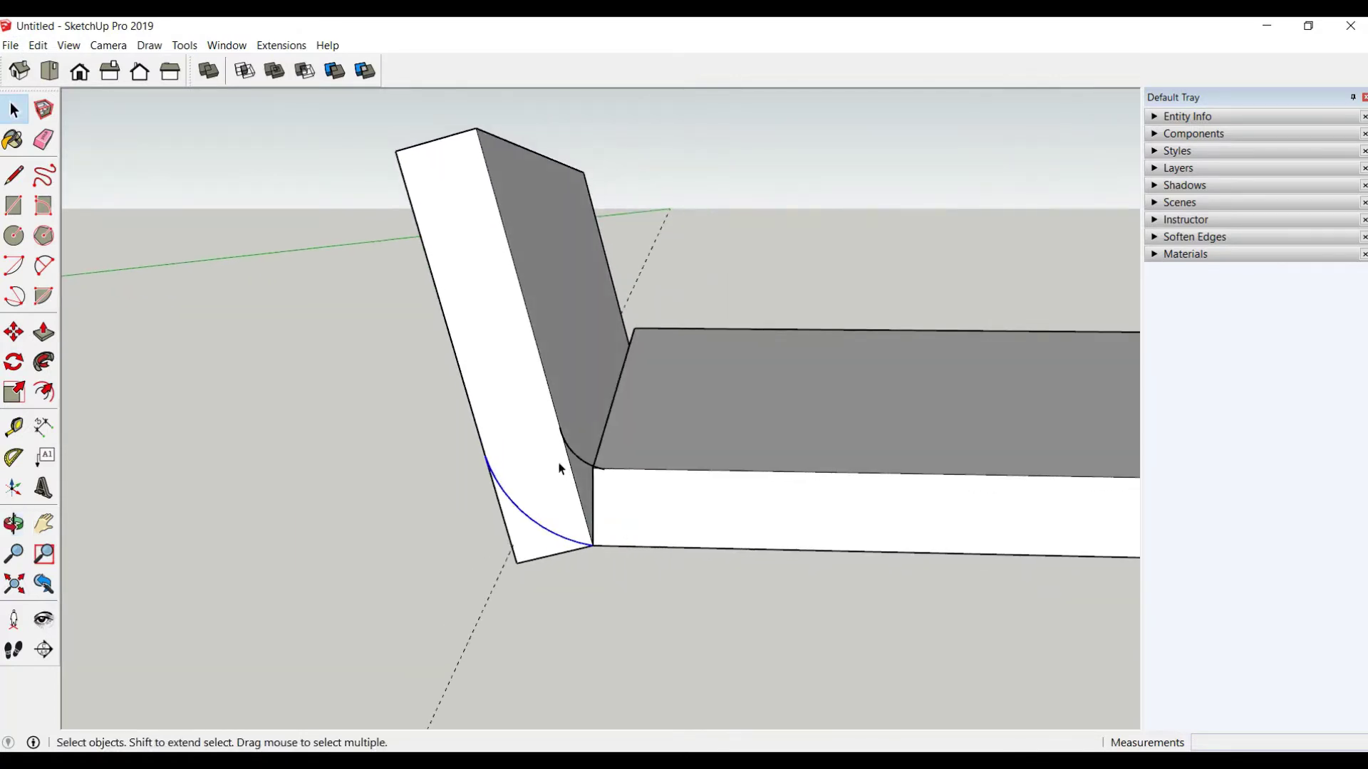
{"action": "key", "text": "Delete"}
{"action": "middle_click_drag", "start_coordinate": [480, 482], "coordinate": [613, 470]}
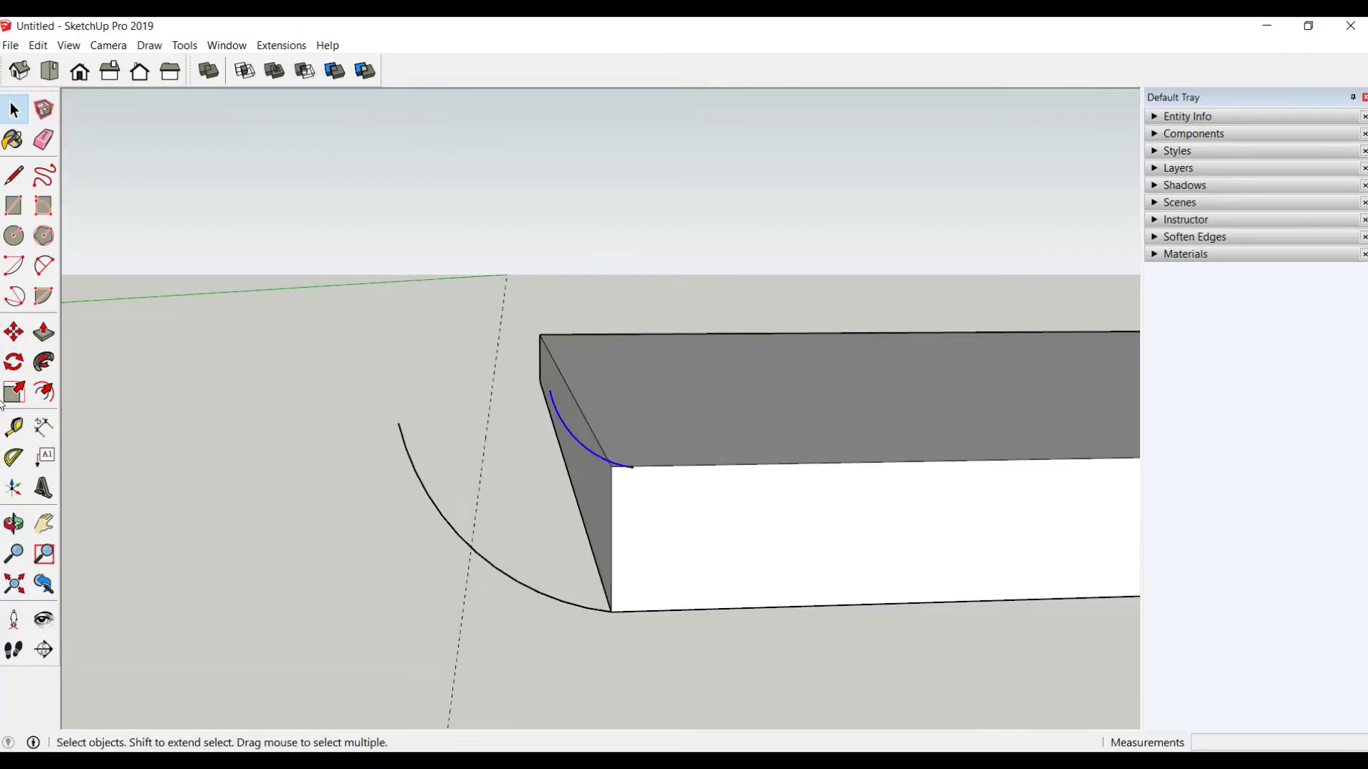
Step: Move the small arc to the board corner and close the end profile with lines
{"action": "left_click", "coordinate": [13, 332]}
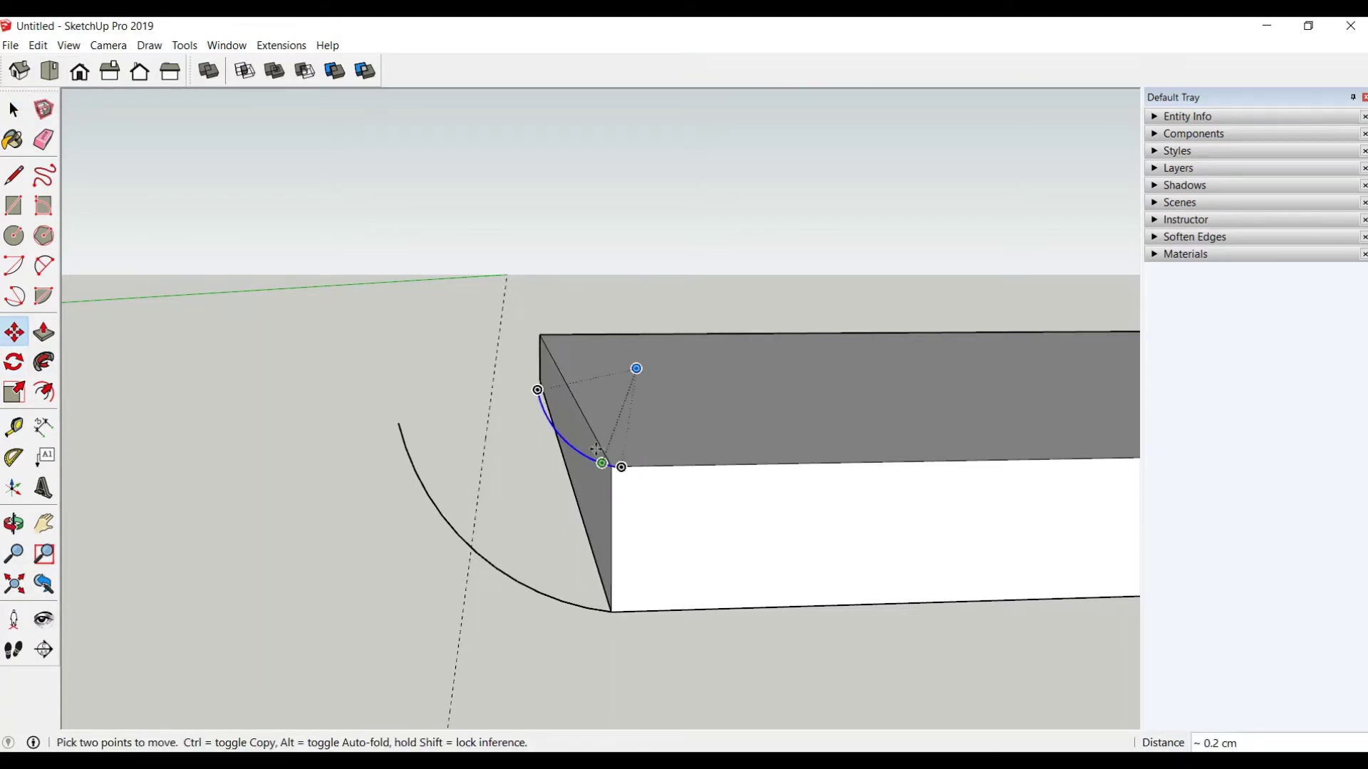
{"action": "scroll", "coordinate": [633, 470], "scroll_direction": "up", "scroll_amount": 3}
{"action": "scroll", "coordinate": [634, 472], "scroll_direction": "up", "scroll_amount": 1}
{"action": "left_click", "coordinate": [683, 521]}
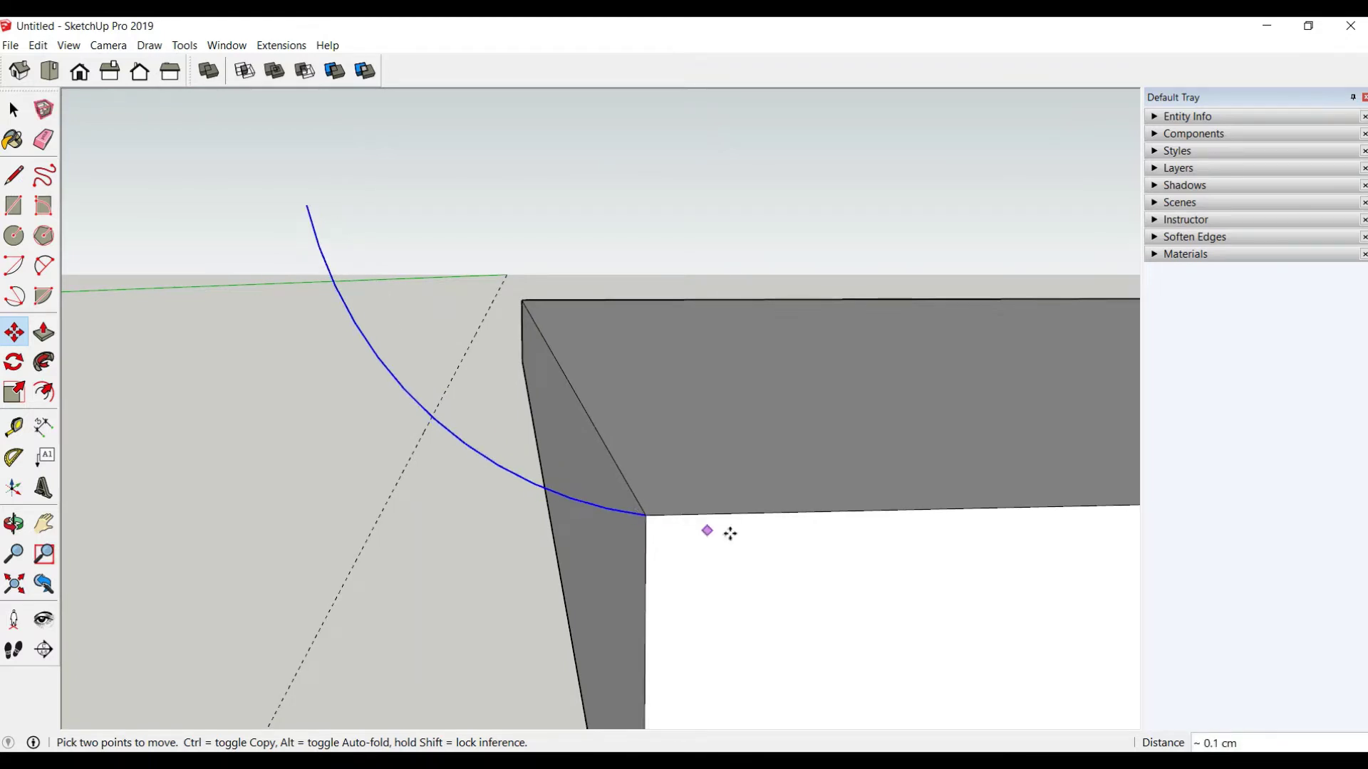
{"action": "mouse_move", "coordinate": [730, 534]}
{"action": "middle_mouse_down"}
{"action": "mouse_move", "coordinate": [571, 543]}
{"action": "mouse_move", "coordinate": [549, 520]}
{"action": "mouse_move", "coordinate": [525, 519]}
{"action": "mouse_move", "coordinate": [675, 528]}
{"action": "middle_mouse_up"}
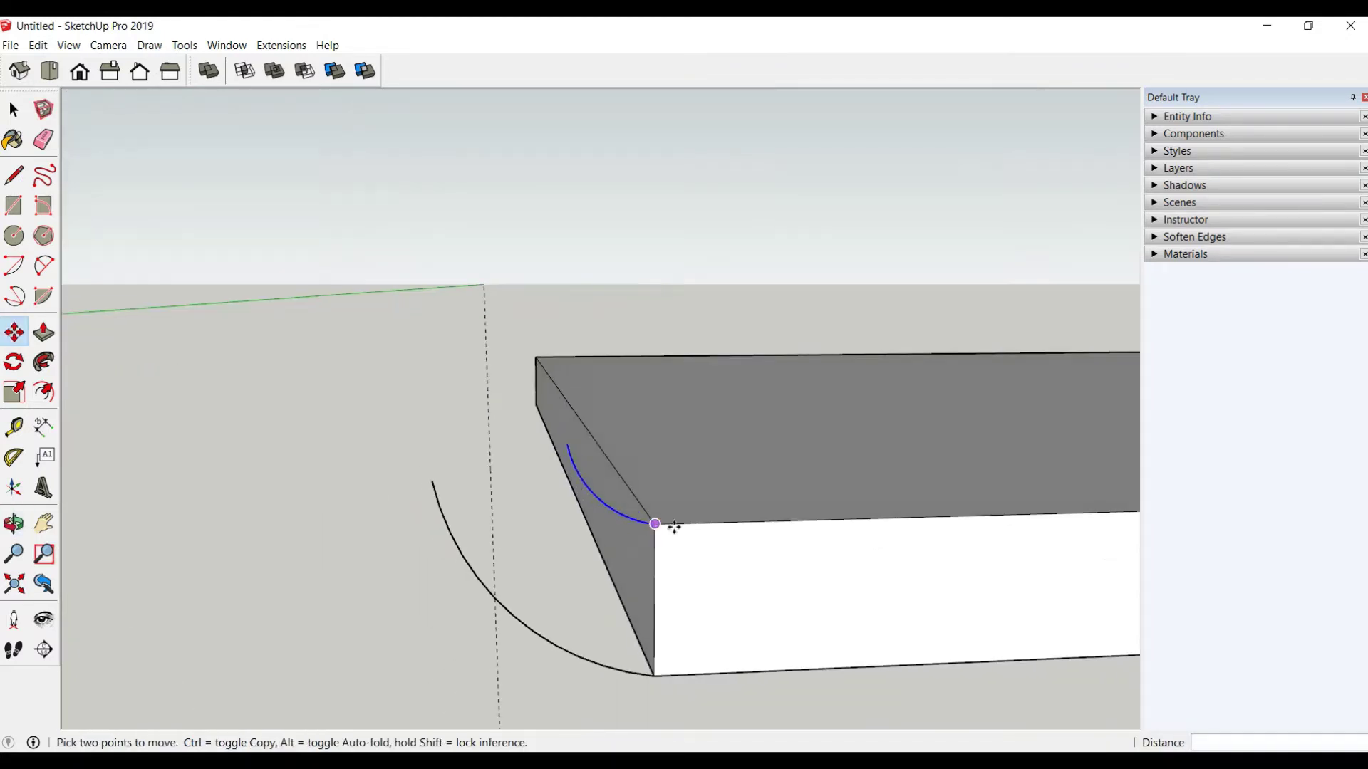
{"action": "left_click", "coordinate": [674, 528]}
{"action": "left_click", "coordinate": [13, 175]}
{"action": "left_click", "coordinate": [655, 523]}
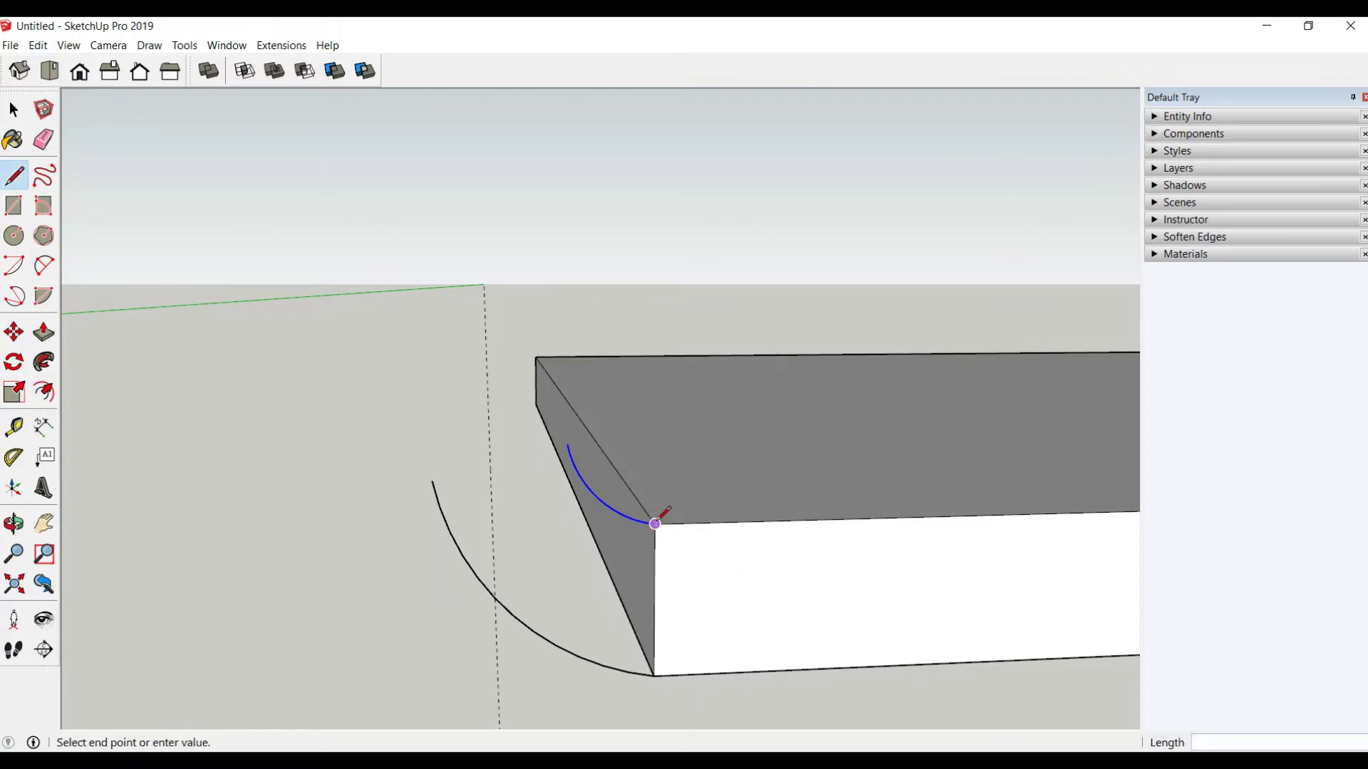
{"action": "left_click", "coordinate": [570, 453]}
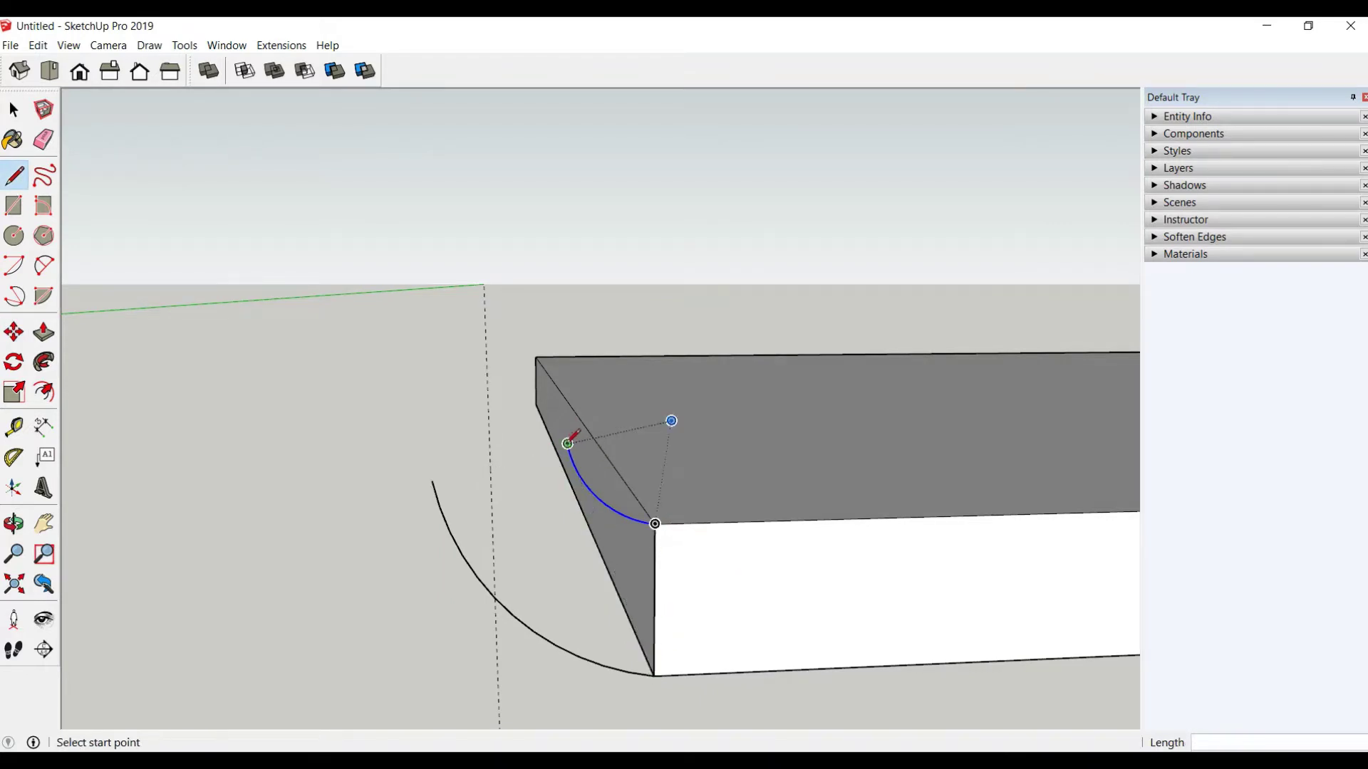
{"action": "left_click", "coordinate": [432, 481]}
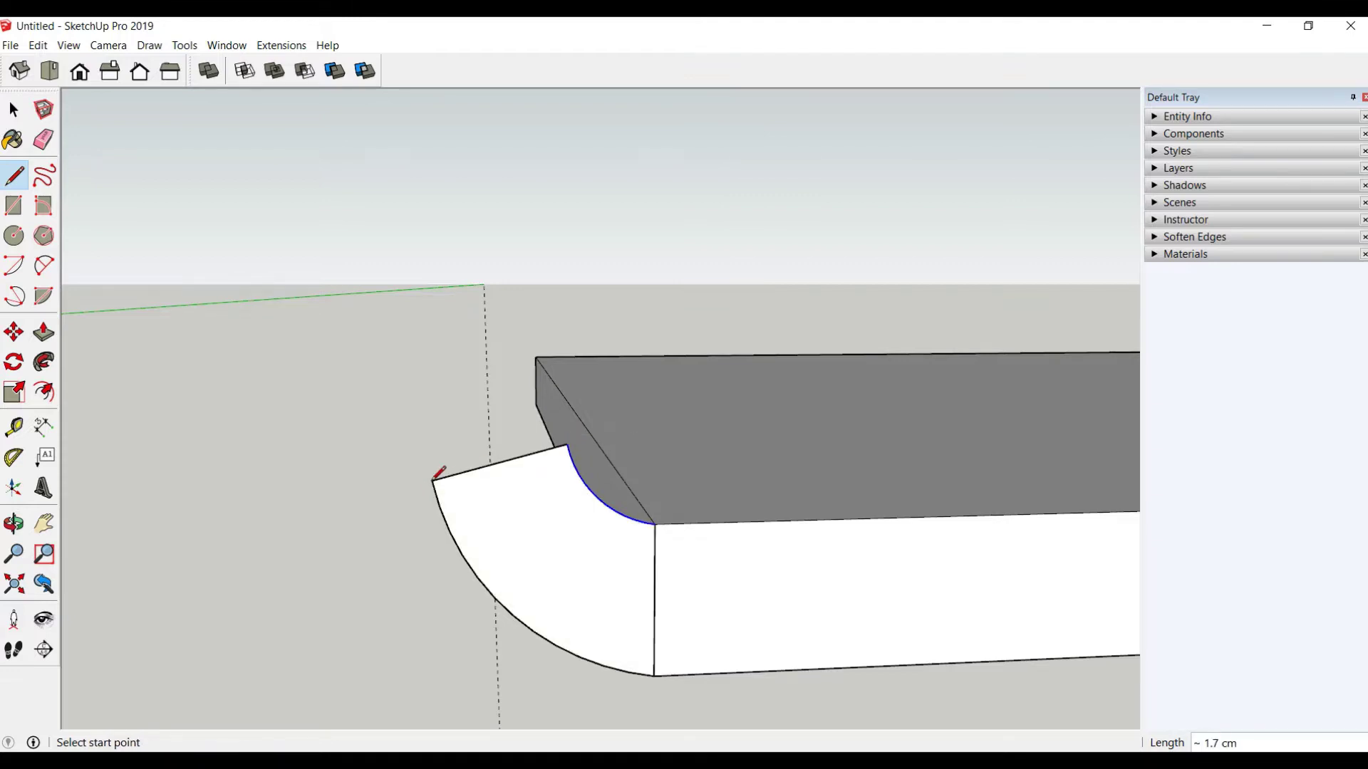
{"action": "middle_click_drag", "start_coordinate": [443, 473], "coordinate": [452, 504]}
Step: Extrude the curved profile 30 cm into a moulding
{"action": "key", "text": "p"}
{"action": "left_click", "coordinate": [510, 528]}
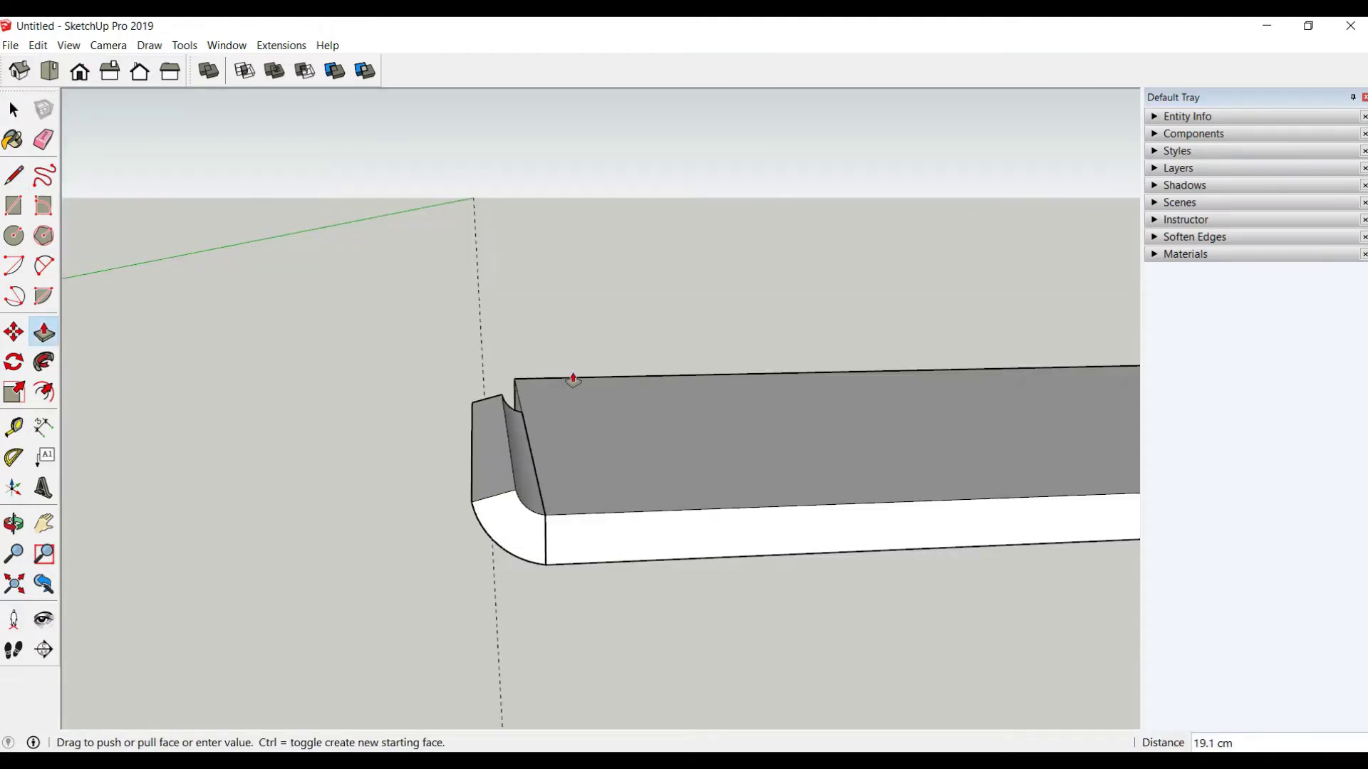
{"action": "middle_click_drag", "start_coordinate": [584, 379], "coordinate": [641, 555]}
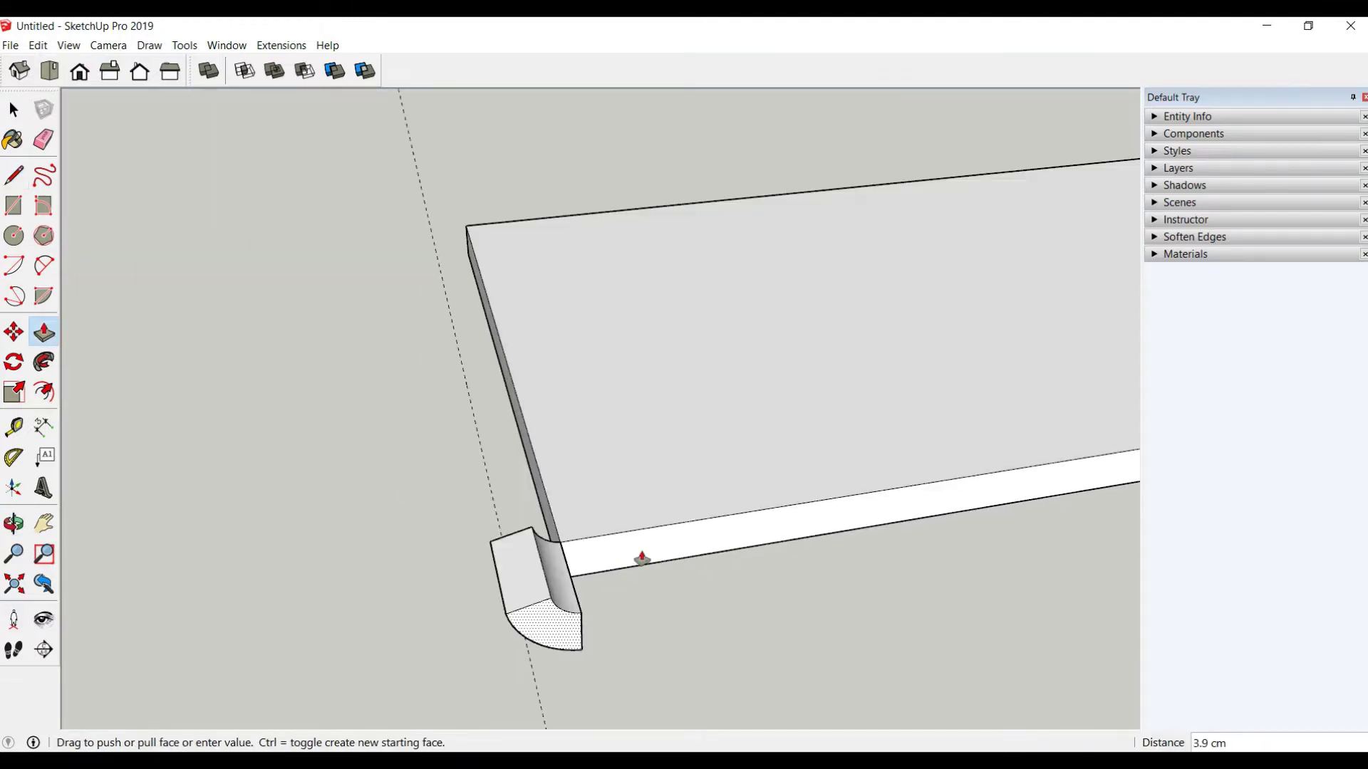
{"action": "left_click", "coordinate": [541, 222]}
{"action": "middle_click_drag", "start_coordinate": [525, 345], "coordinate": [474, 165]}
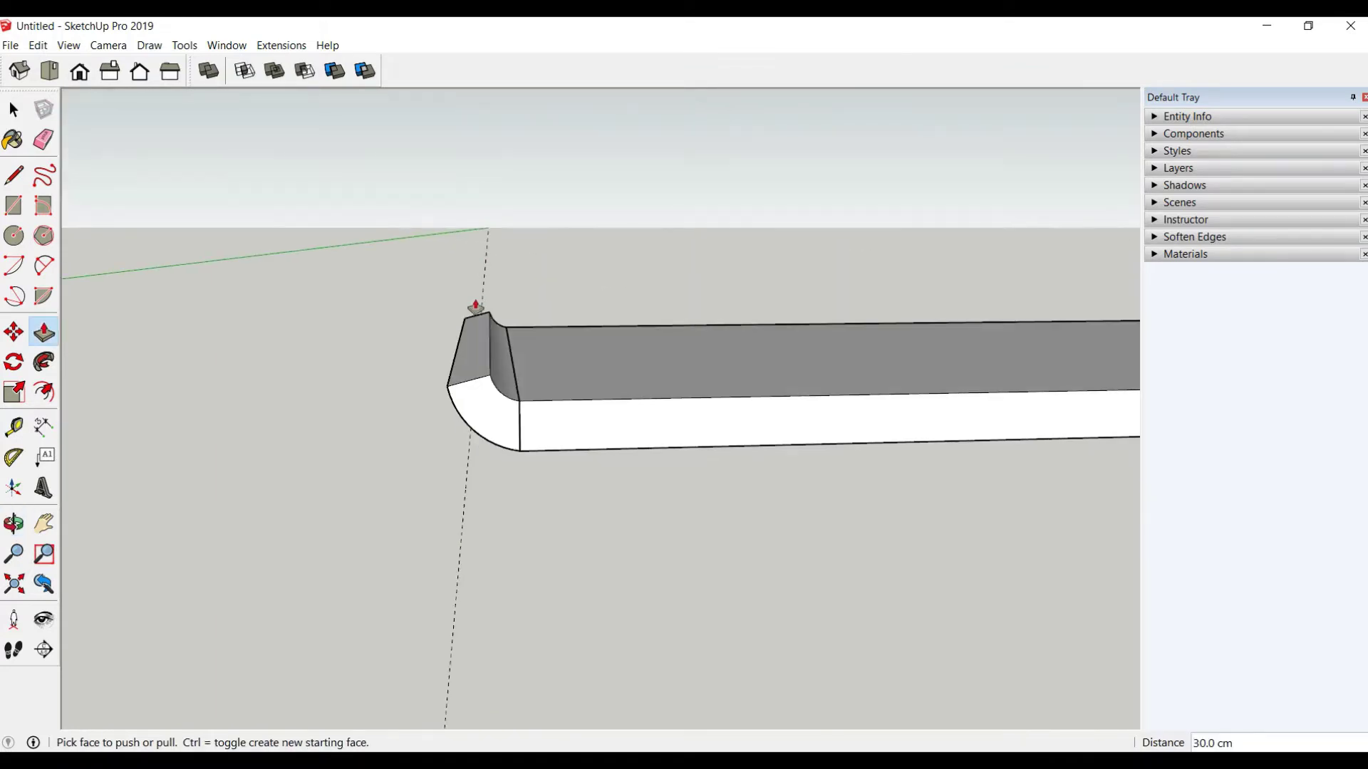
{"action": "mouse_move", "coordinate": [476, 305]}
{"action": "middle_mouse_down"}
{"action": "mouse_move", "coordinate": [532, 370]}
{"action": "mouse_move", "coordinate": [506, 339]}
{"action": "mouse_move", "coordinate": [506, 375]}
{"action": "middle_mouse_up"}
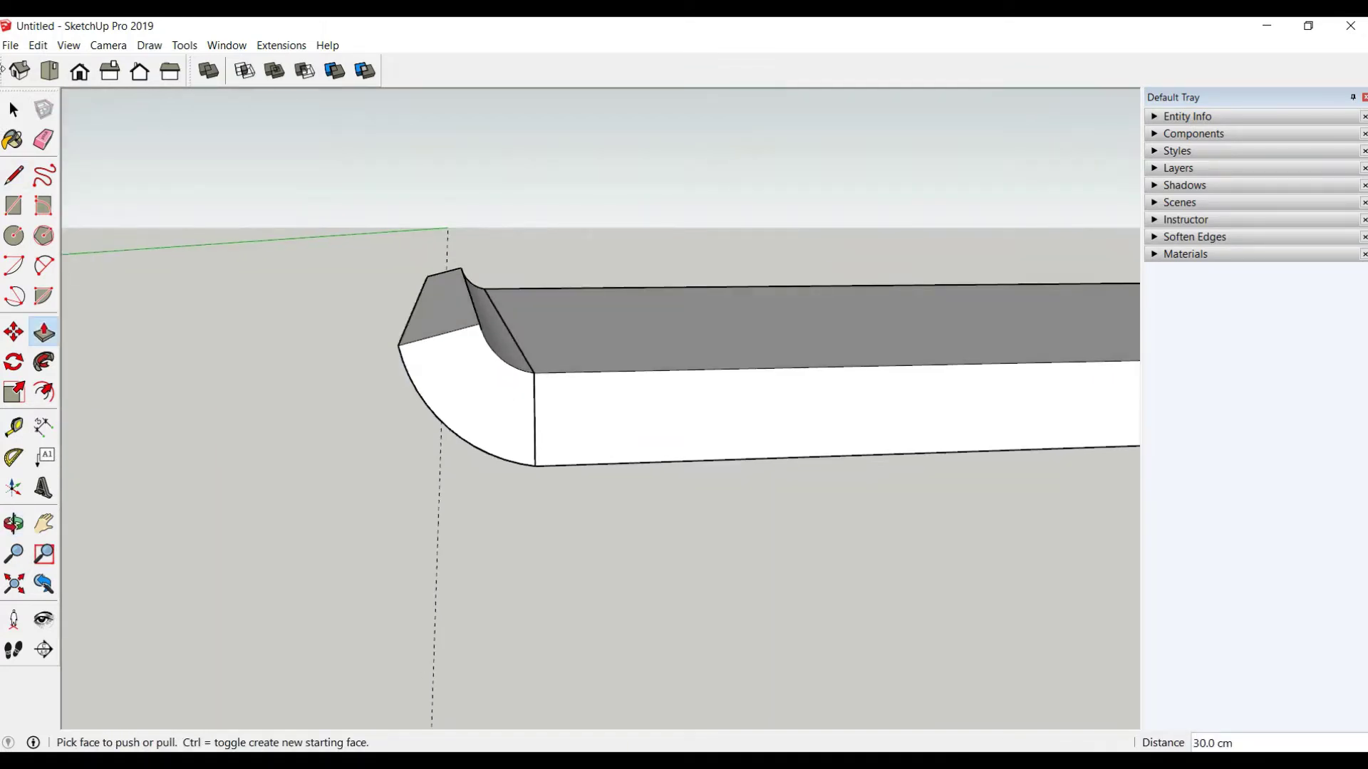
Step: Nudge the moulding's outer top edge slightly outward
{"action": "left_click", "coordinate": [18, 106]}
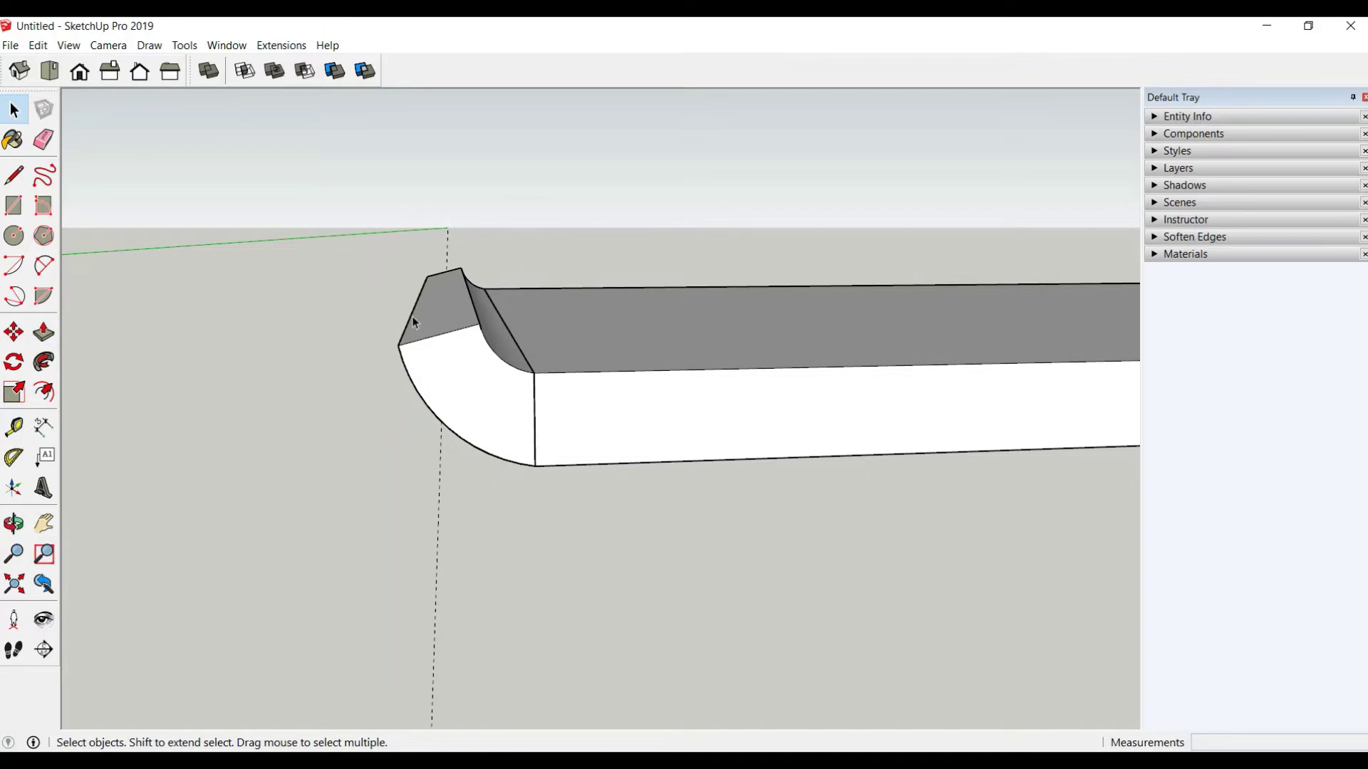
{"action": "left_click", "coordinate": [14, 332]}
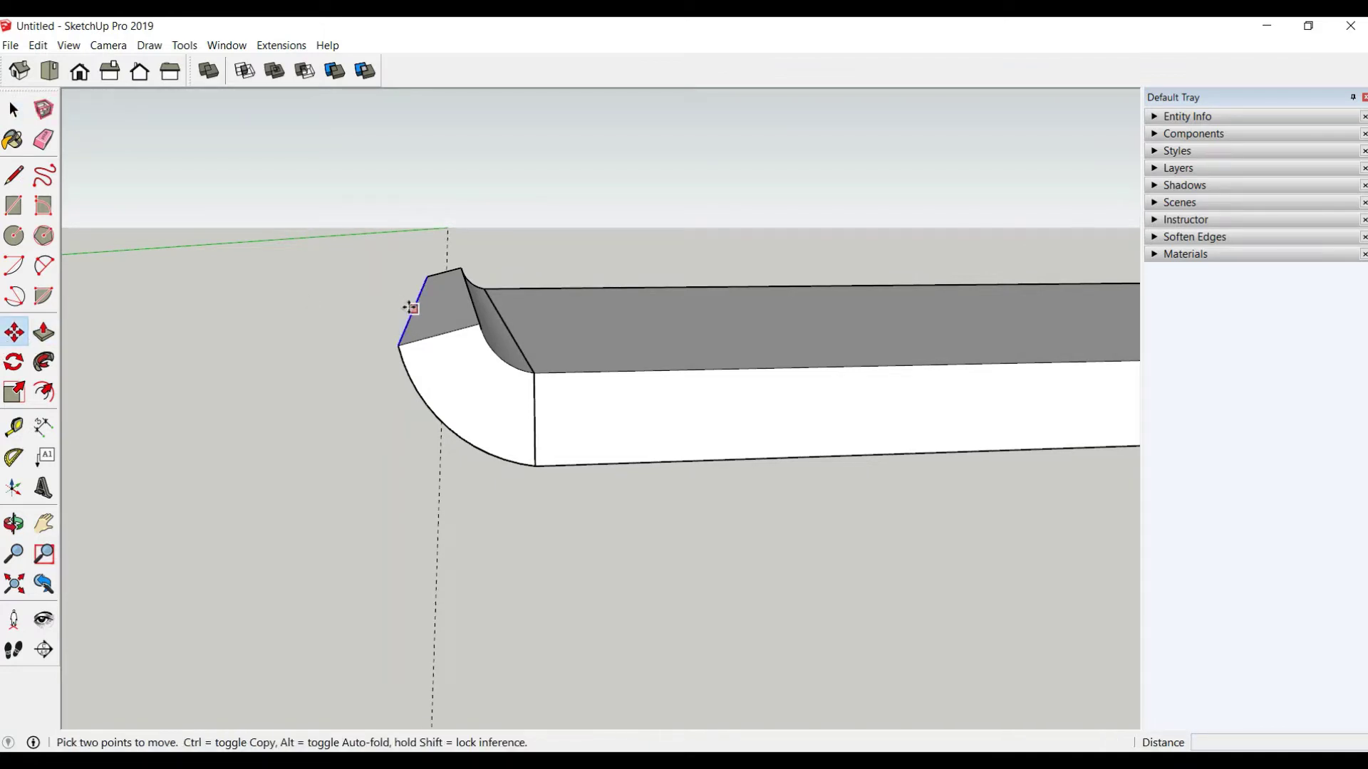
{"action": "left_click", "coordinate": [410, 308]}
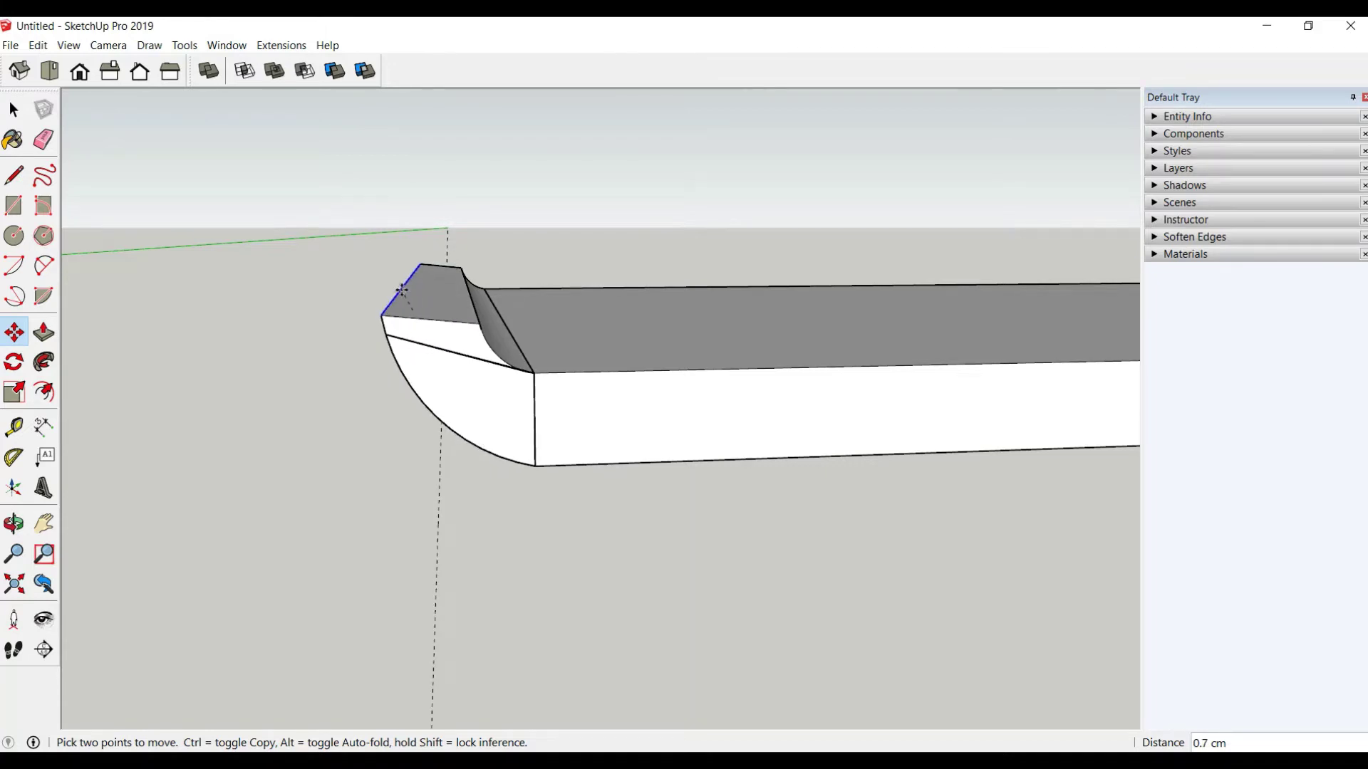
{"action": "left_click", "coordinate": [402, 291]}
{"action": "mouse_move", "coordinate": [373, 327]}
{"action": "middle_mouse_down"}
{"action": "mouse_move", "coordinate": [473, 275]}
{"action": "mouse_move", "coordinate": [641, 382]}
{"action": "mouse_move", "coordinate": [341, 344]}
{"action": "mouse_move", "coordinate": [183, 238]}
{"action": "mouse_move", "coordinate": [449, 295]}
{"action": "middle_mouse_up"}
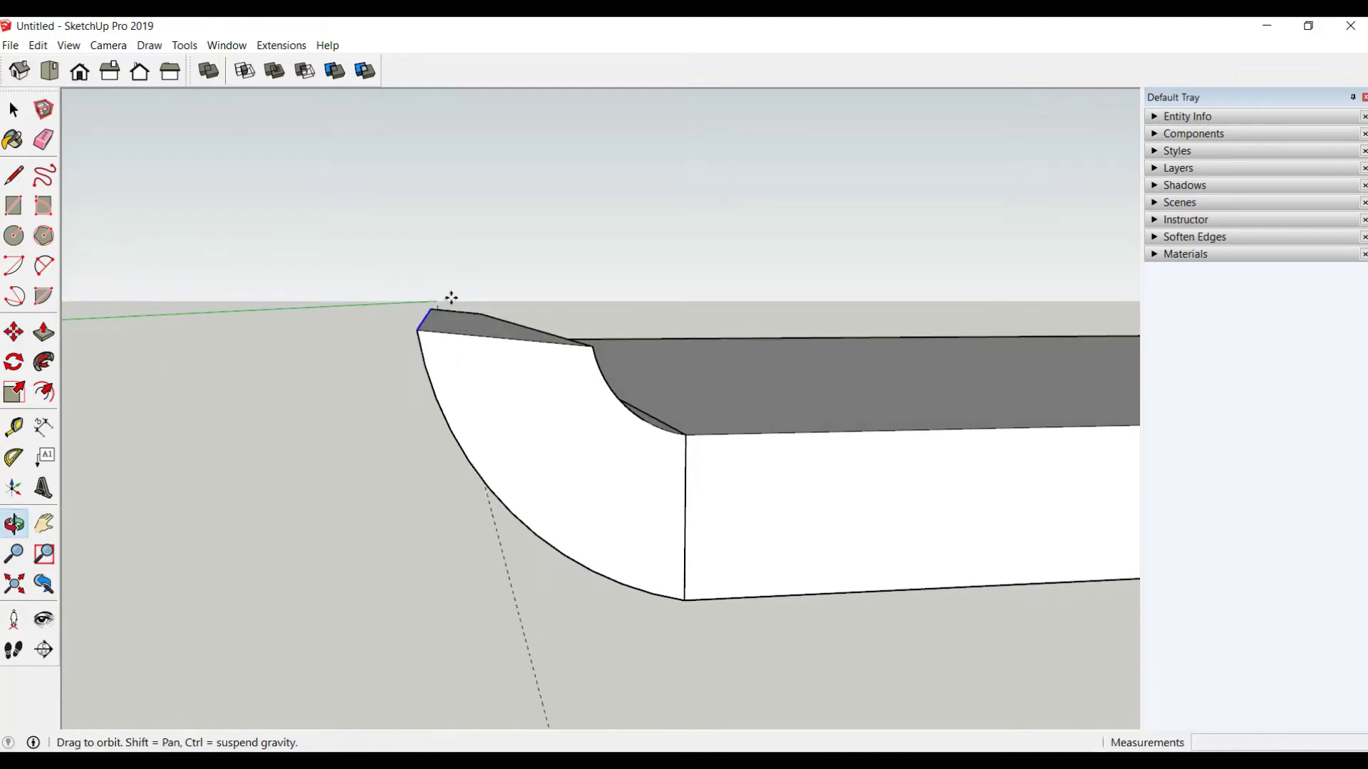
Step: Measure the roughly 2 cm offset at the moulding's top corner
{"action": "left_click", "coordinate": [13, 428]}
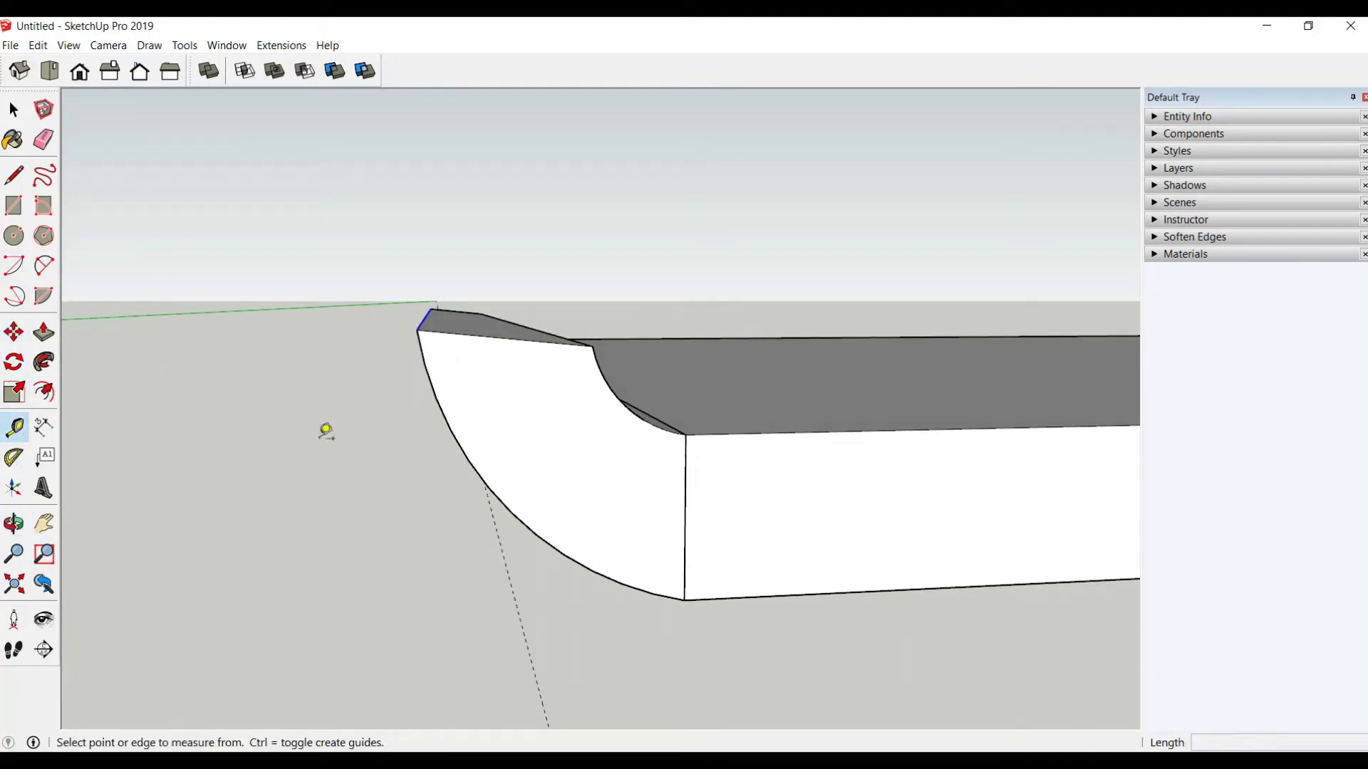
{"action": "left_click", "coordinate": [593, 347]}
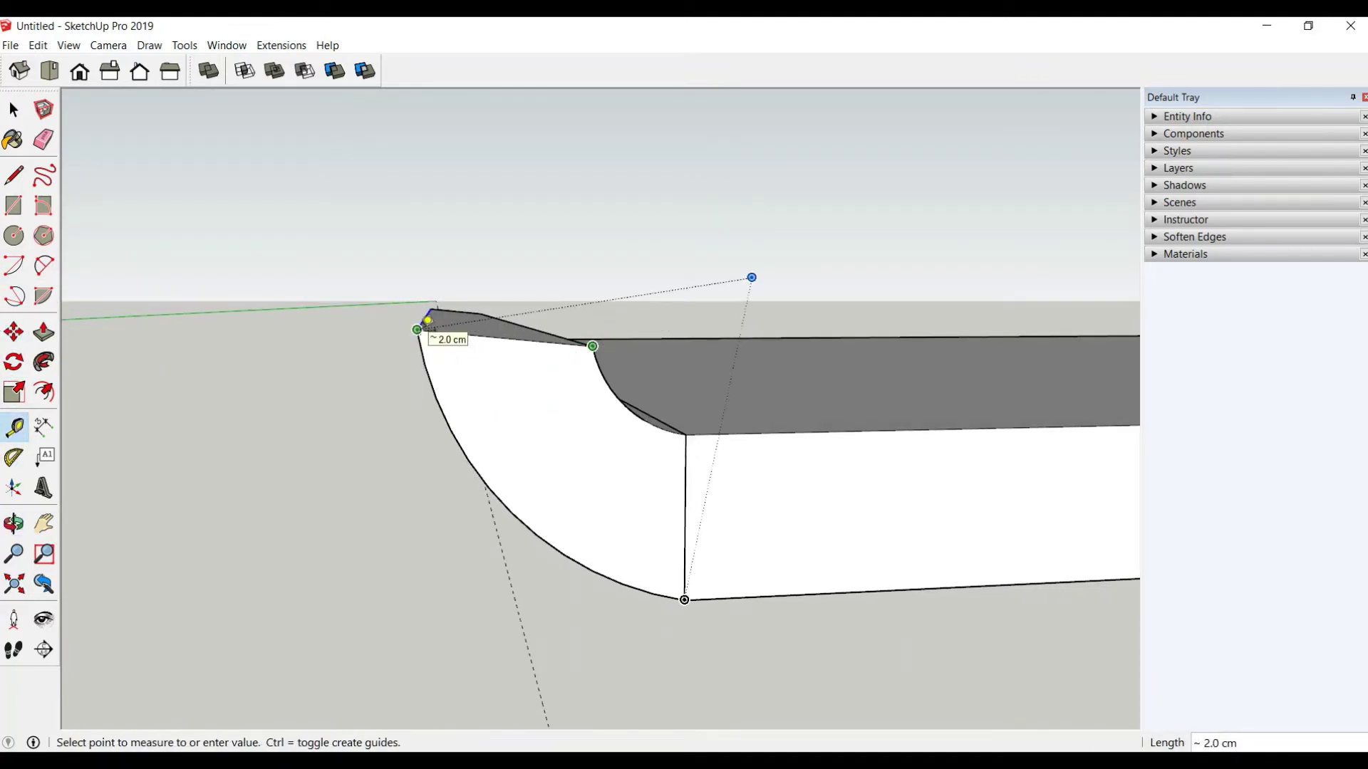
{"action": "left_click", "coordinate": [427, 320]}
{"action": "scroll", "coordinate": [427, 320], "scroll_direction": "down", "scroll_amount": 1}
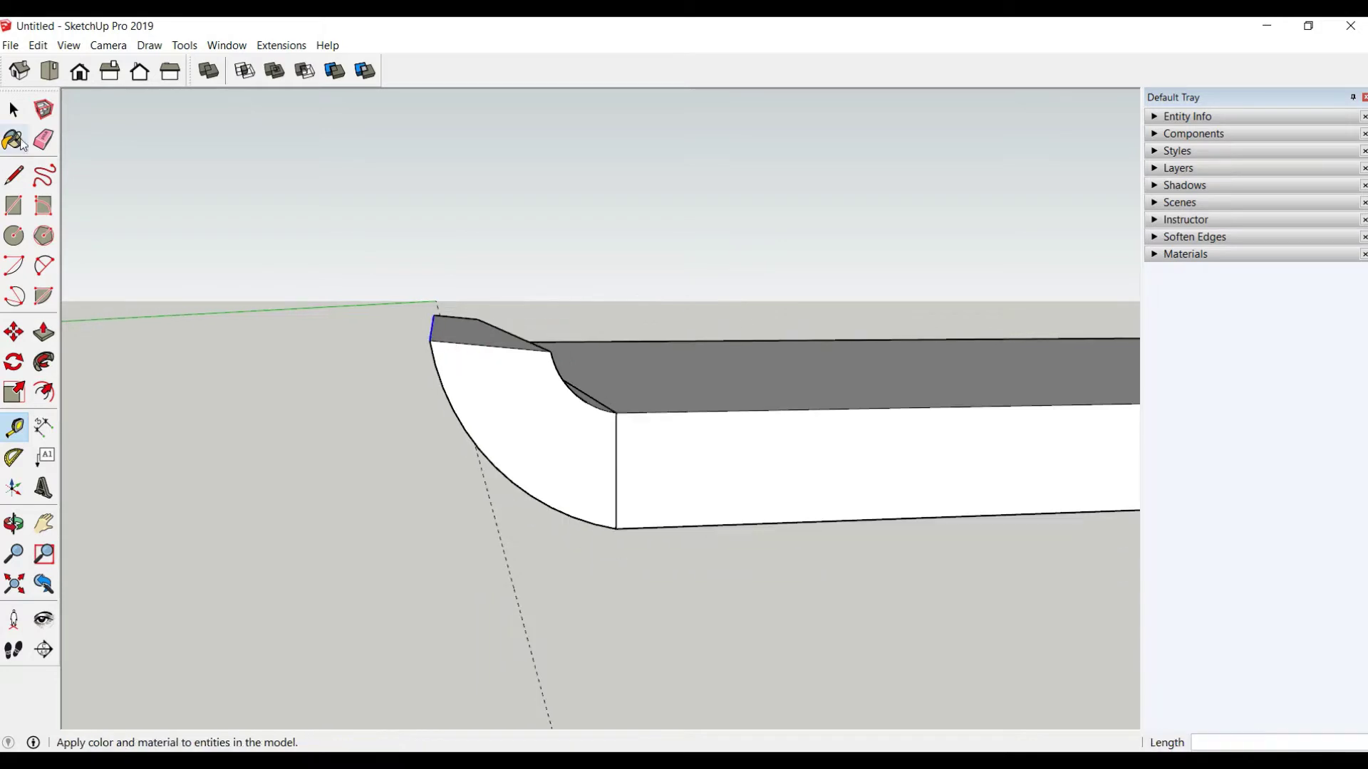
{"action": "left_click", "coordinate": [13, 109]}
{"action": "mouse_move", "coordinate": [178, 308]}
{"action": "middle_mouse_down"}
{"action": "mouse_move", "coordinate": [522, 446]}
{"action": "mouse_move", "coordinate": [537, 424]}
{"action": "middle_mouse_up"}
Step: Group the moulding and copy it to about 19 cm beyond the board's far end
{"action": "left_click", "coordinate": [538, 425]}
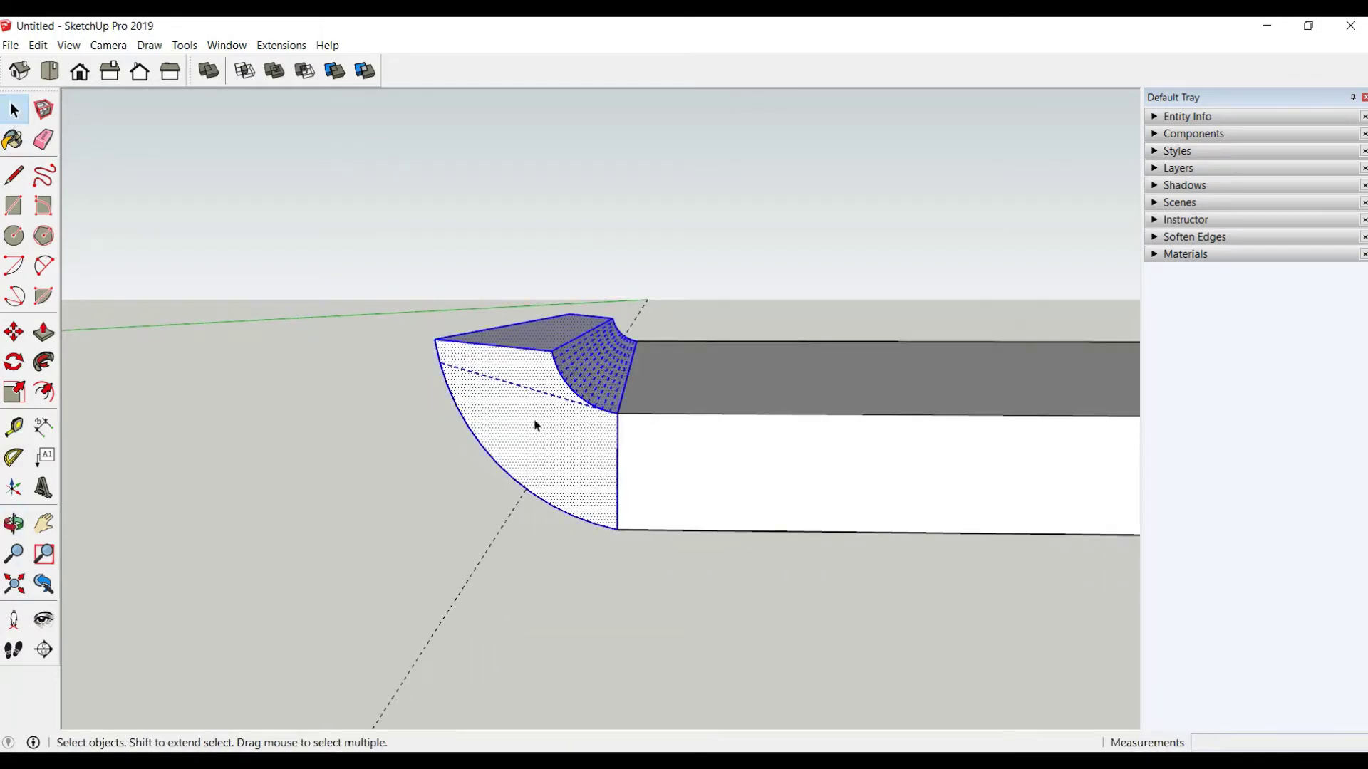
{"action": "right_click", "coordinate": [538, 425]}
{"action": "left_click", "coordinate": [627, 451]}
{"action": "key", "text": "m"}
{"action": "middle_click_drag", "start_coordinate": [627, 451], "coordinate": [212, 475]}
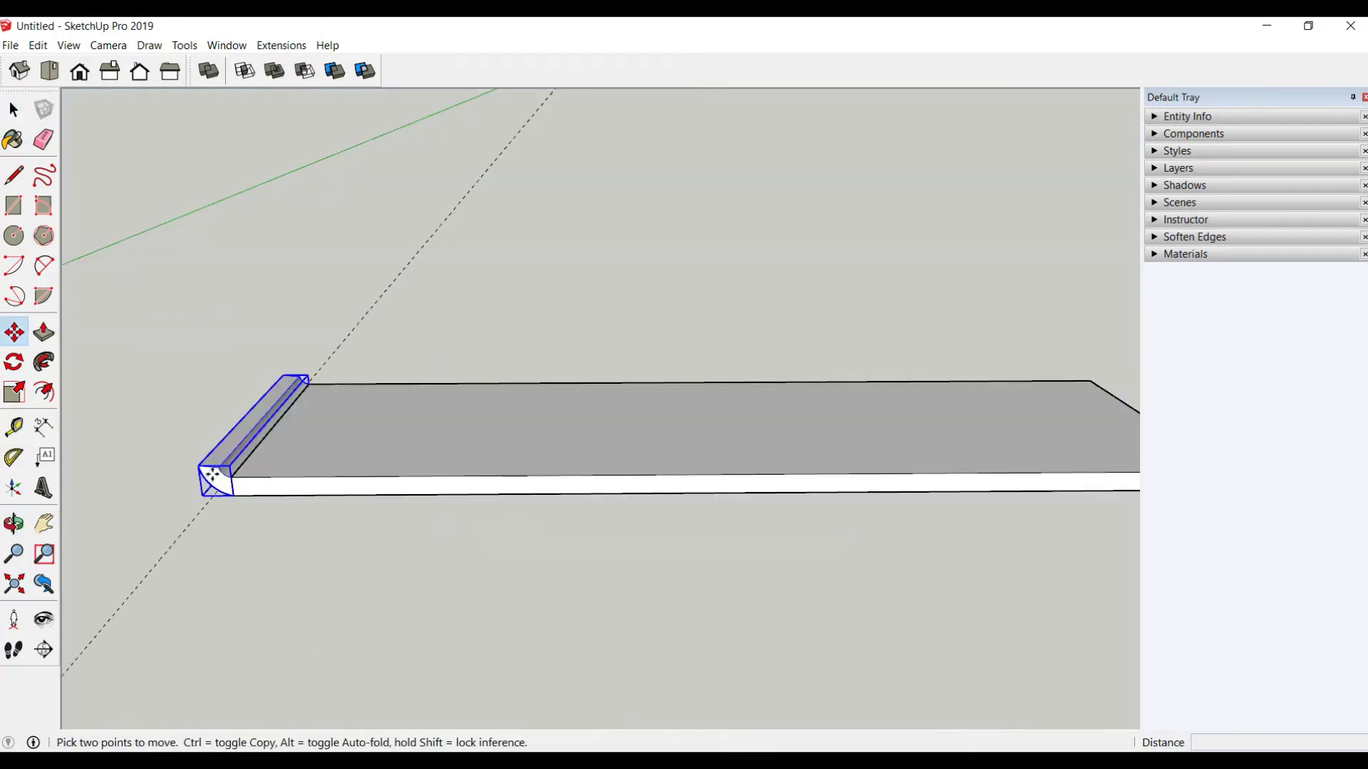
{"action": "key", "text": "ctrl"}
{"action": "left_click", "coordinate": [299, 570]}
{"action": "scroll", "coordinate": [554, 557], "scroll_direction": "down", "scroll_amount": 2}
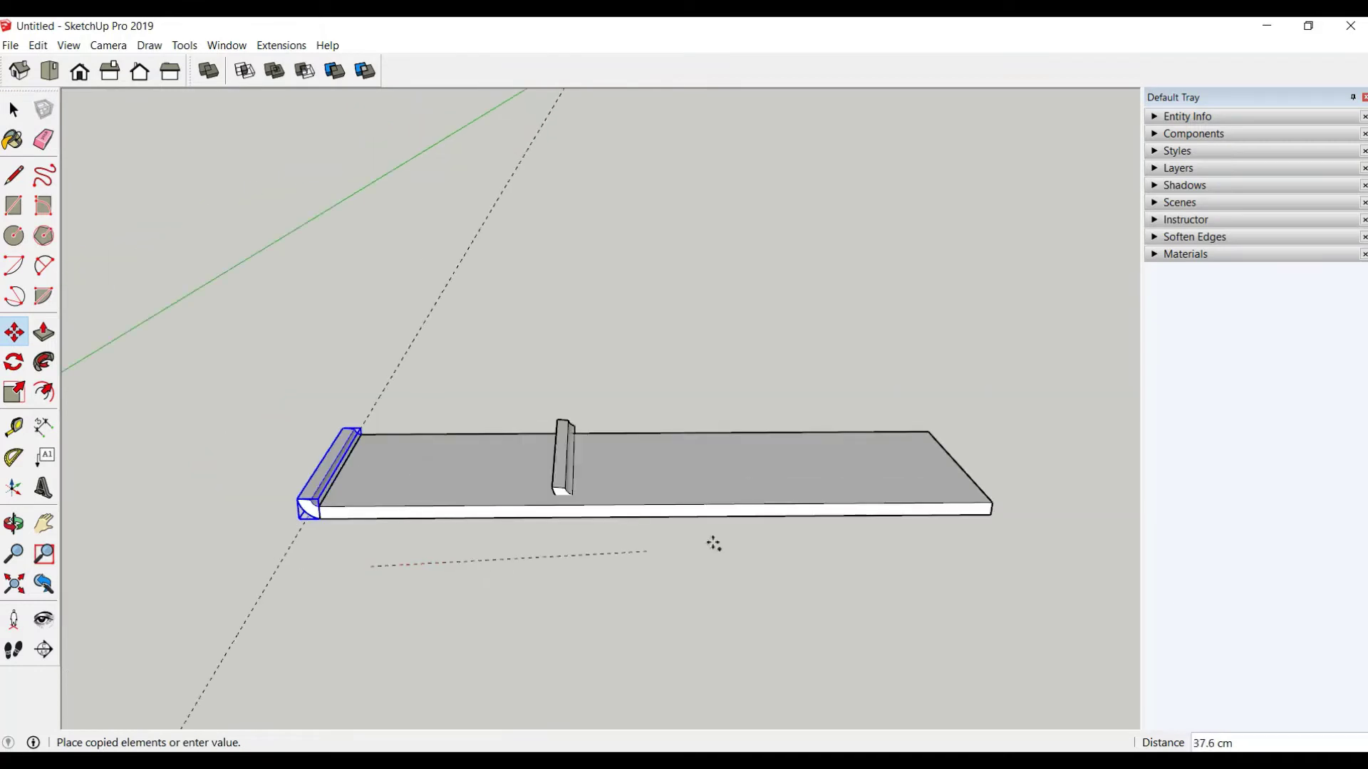
{"action": "left_click", "coordinate": [1049, 555]}
{"action": "left_click", "coordinate": [712, 598]}
{"action": "left_click", "coordinate": [848, 596]}
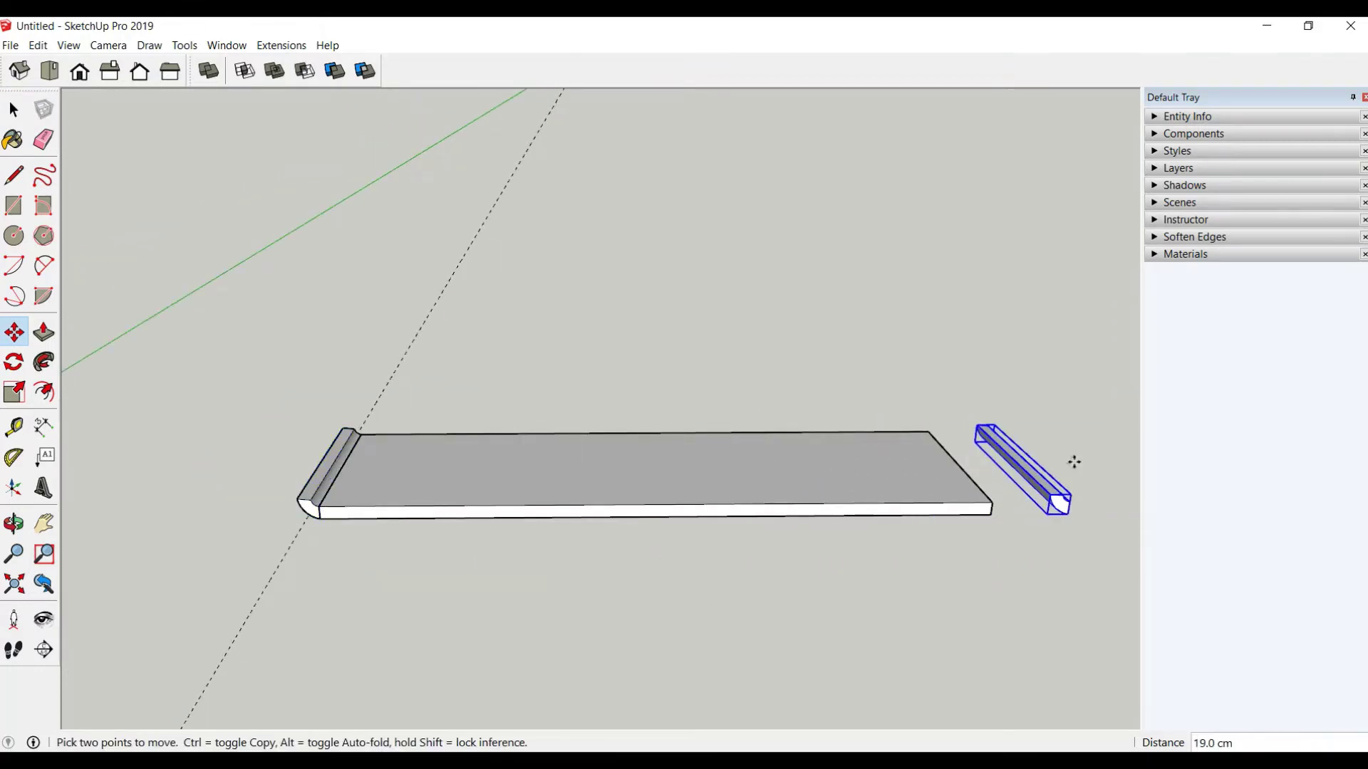
{"action": "scroll", "coordinate": [1075, 462], "scroll_direction": "up", "scroll_amount": 2}
Step: Mirror the copied moulding with a scale of -1
{"action": "left_click", "coordinate": [14, 392]}
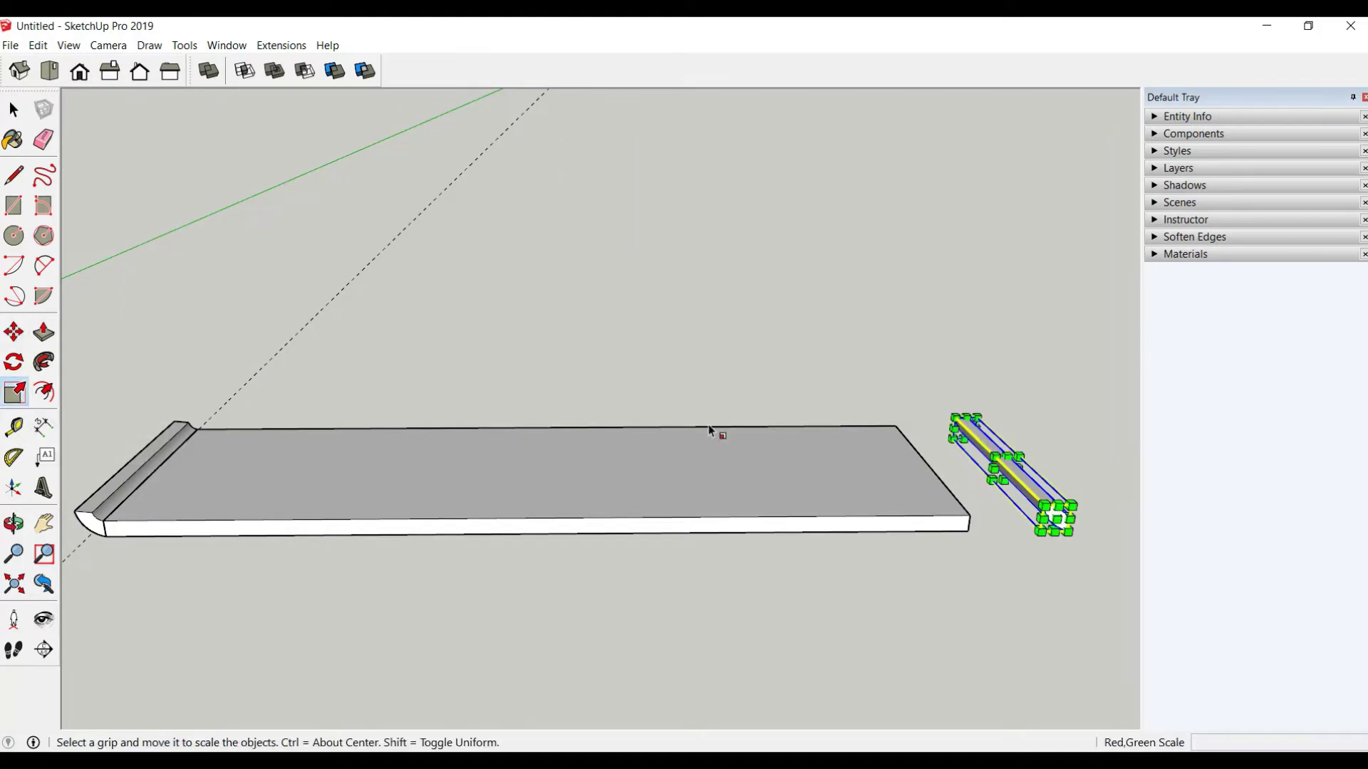
{"action": "left_click", "coordinate": [1054, 518]}
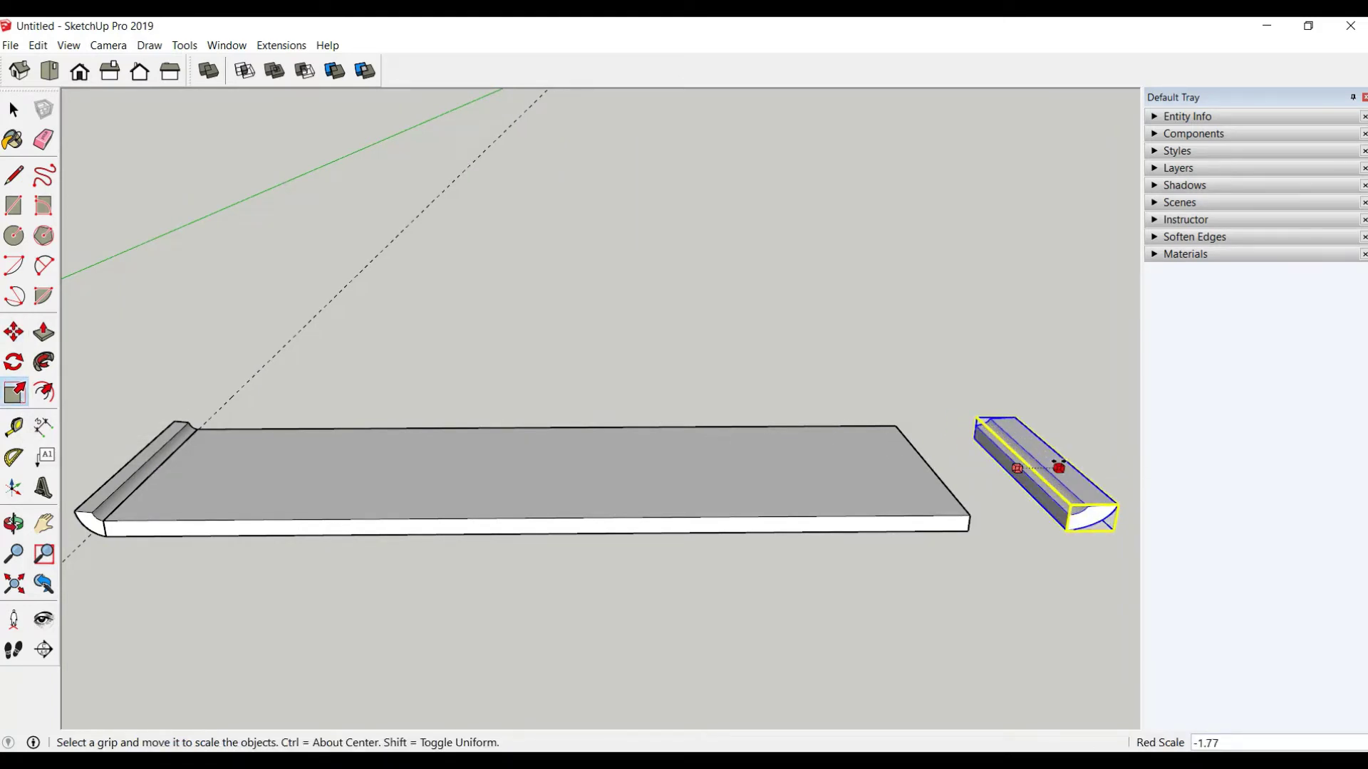
{"action": "type", "text": "-1"}
{"action": "key", "text": "Return"}
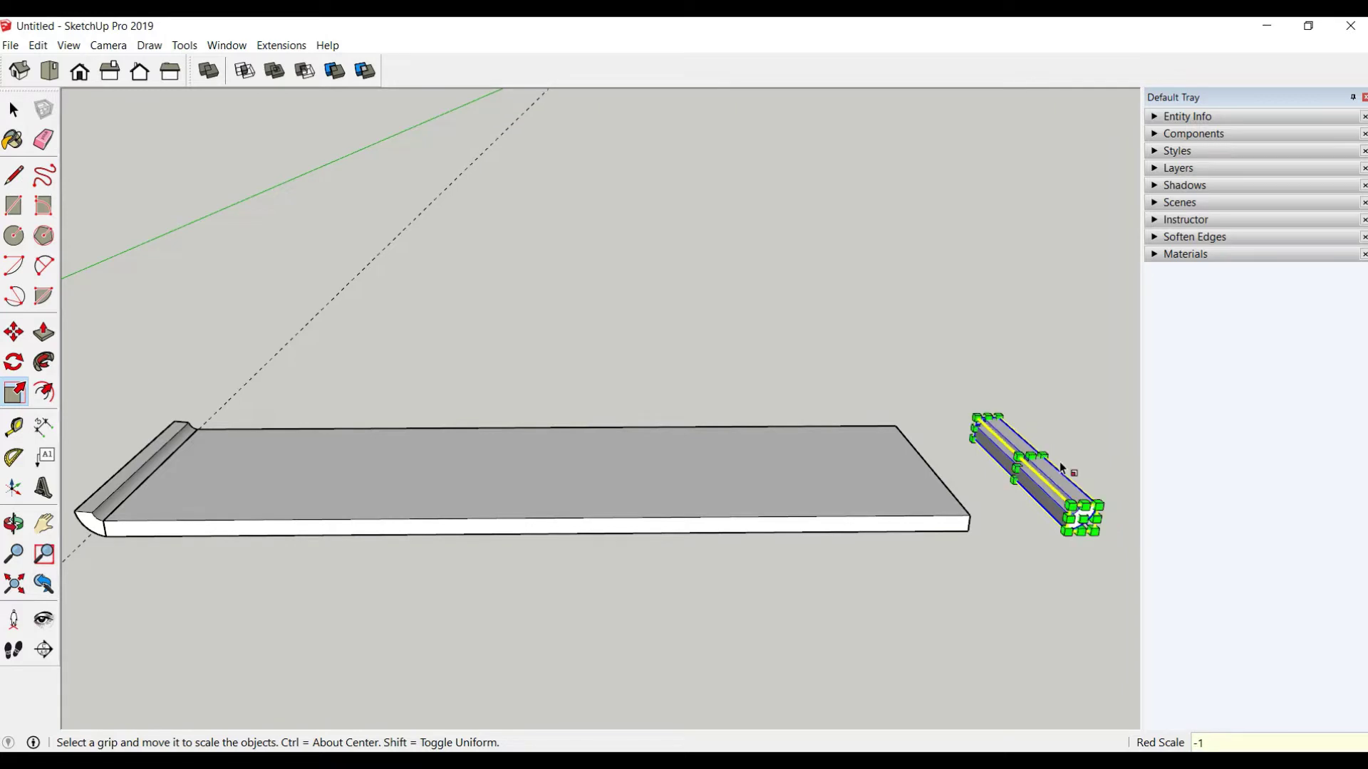
{"action": "scroll", "coordinate": [1020, 504], "scroll_direction": "up", "scroll_amount": 2}
Step: Fit the mirrored moulding against the board's opposite end
{"action": "left_click", "coordinate": [13, 332]}
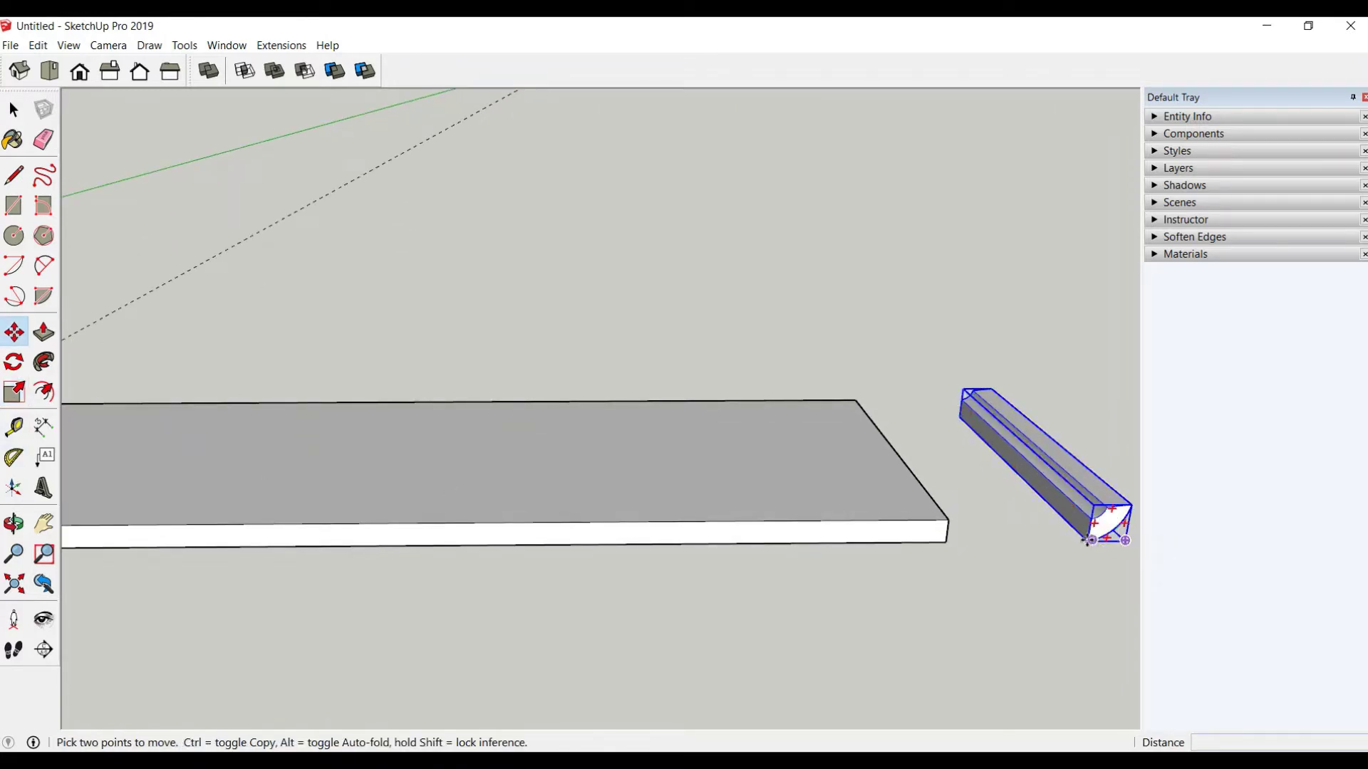
{"action": "scroll", "coordinate": [1088, 541], "scroll_direction": "up", "scroll_amount": 1}
{"action": "left_click", "coordinate": [1079, 538]}
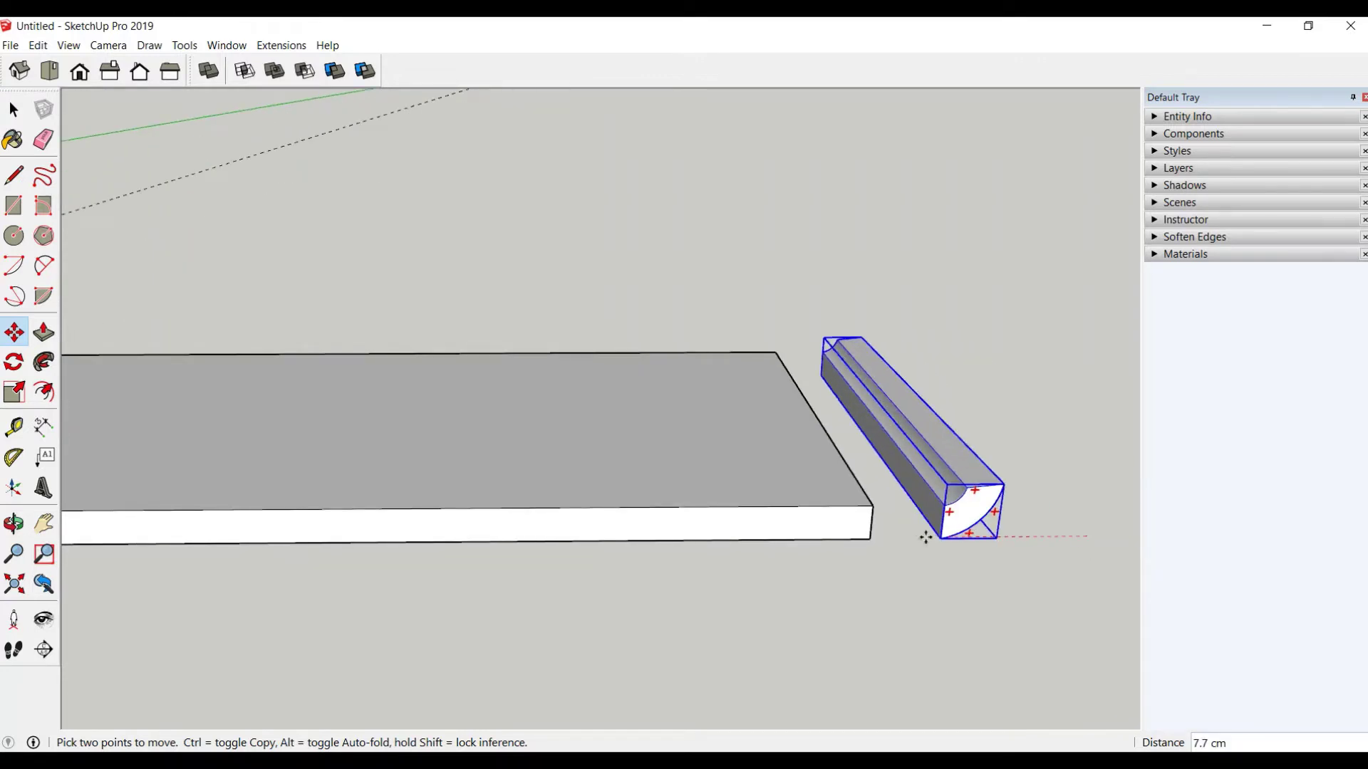
{"action": "left_click", "coordinate": [916, 537]}
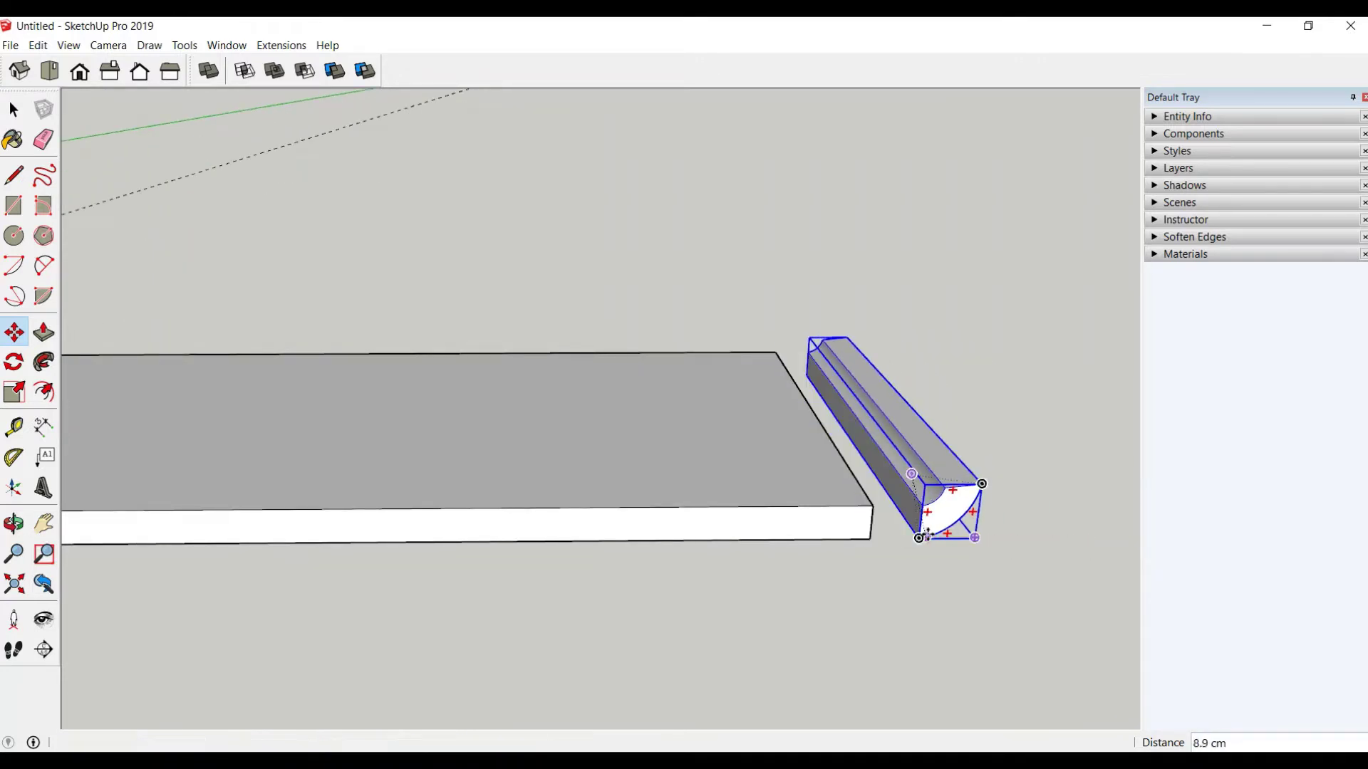
{"action": "scroll", "coordinate": [914, 540], "scroll_direction": "up", "scroll_amount": 2}
{"action": "left_click", "coordinate": [924, 511]}
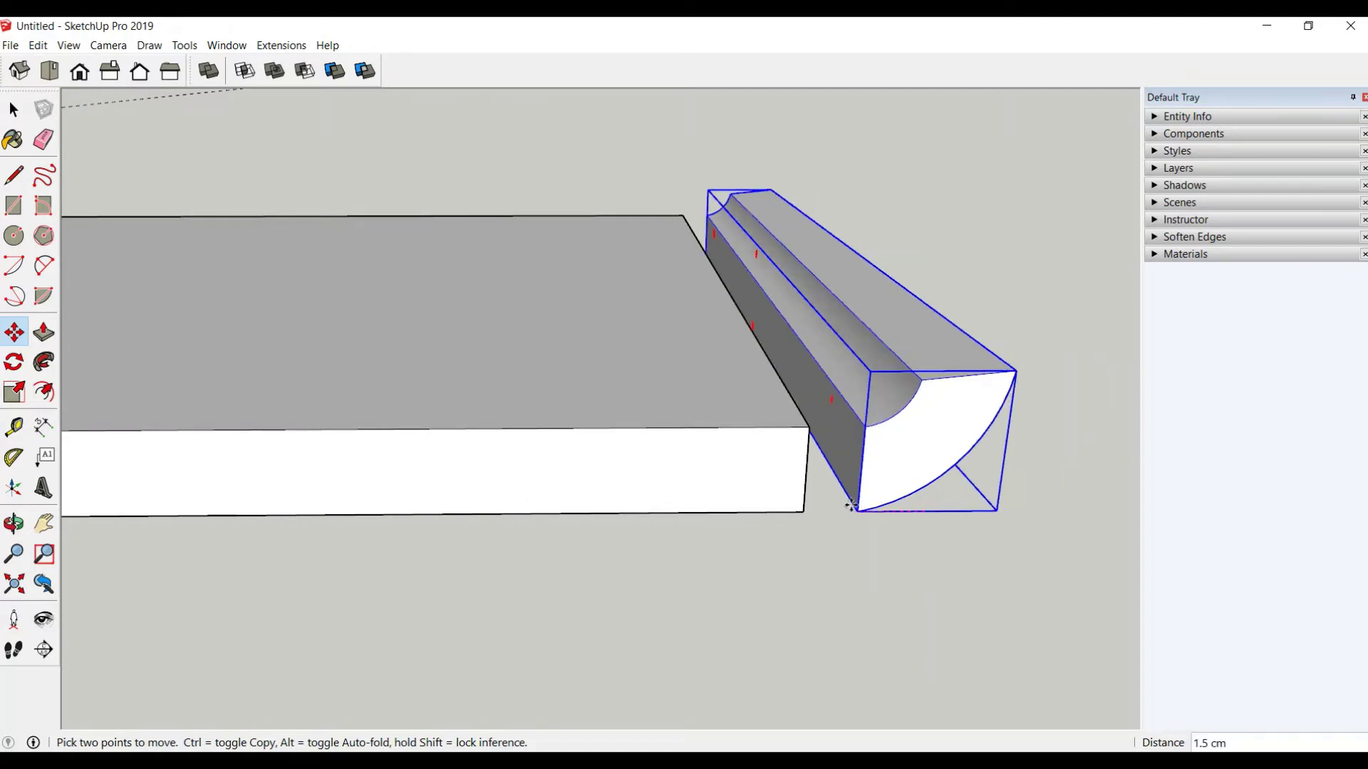
{"action": "left_click", "coordinate": [800, 510]}
{"action": "mouse_move", "coordinate": [800, 510]}
{"action": "middle_mouse_down"}
{"action": "mouse_move", "coordinate": [878, 580]}
{"action": "mouse_move", "coordinate": [327, 427]}
{"action": "mouse_move", "coordinate": [310, 471]}
{"action": "middle_mouse_up"}
Step: Draw front edges linking the left and right moulding corners along the bottom
{"action": "key", "text": "l"}
{"action": "left_click", "coordinate": [174, 448]}
{"action": "scroll", "coordinate": [473, 441], "scroll_direction": "down", "scroll_amount": 3}
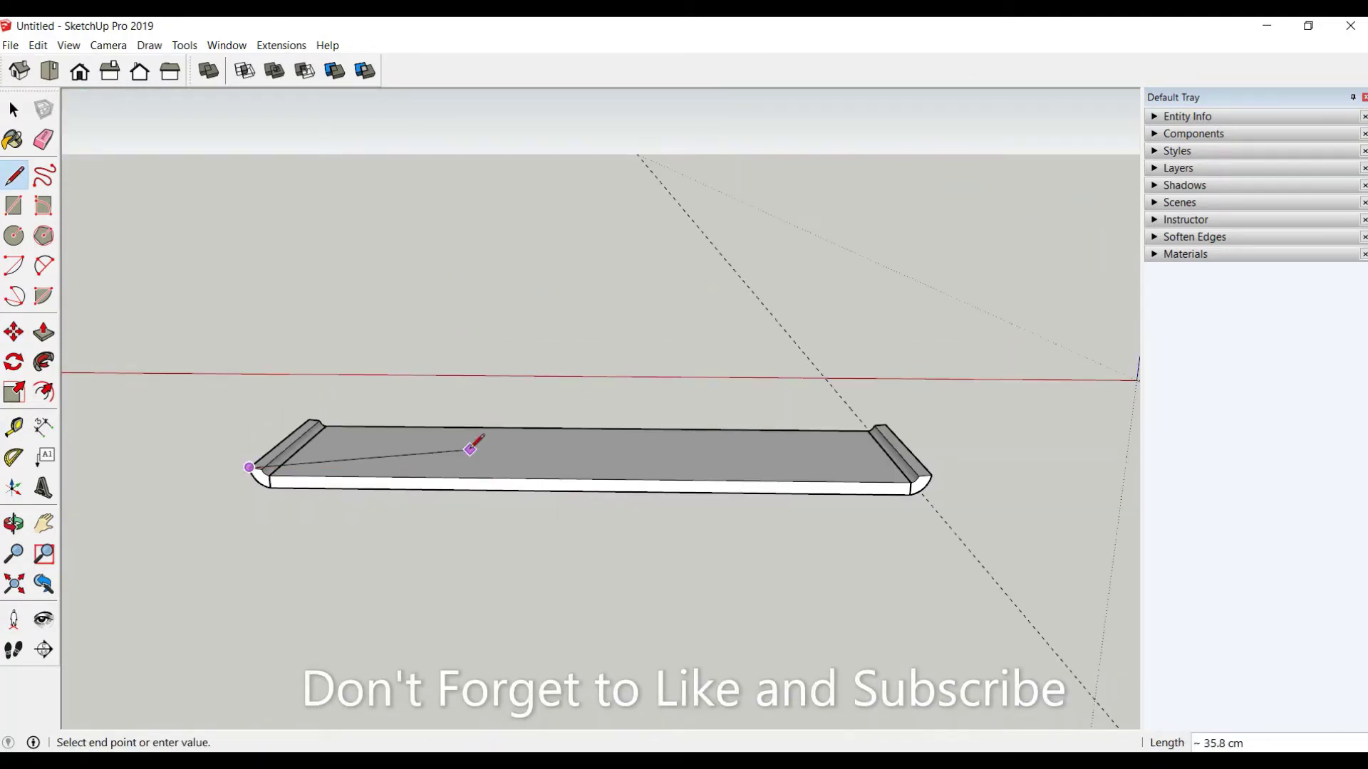
{"action": "scroll", "coordinate": [802, 492], "scroll_direction": "up", "scroll_amount": 3}
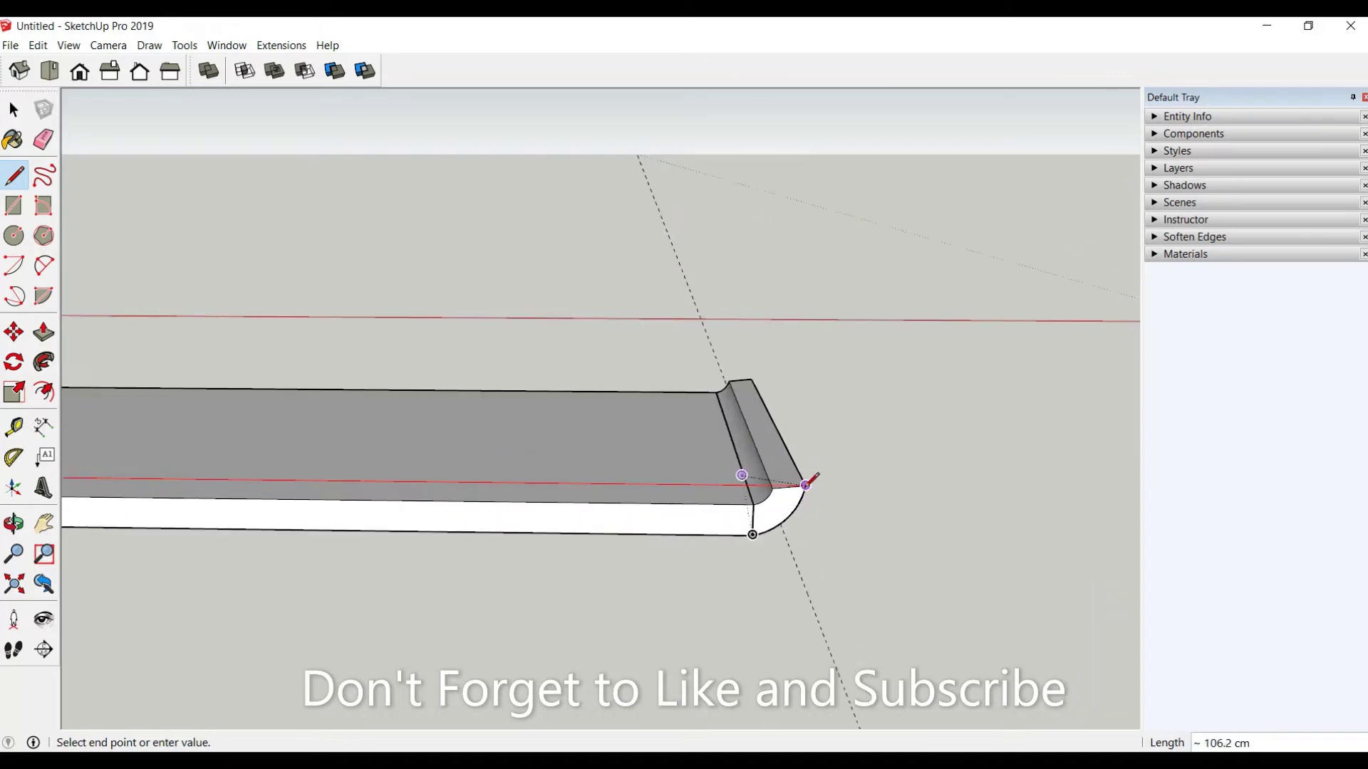
{"action": "left_click", "coordinate": [804, 486]}
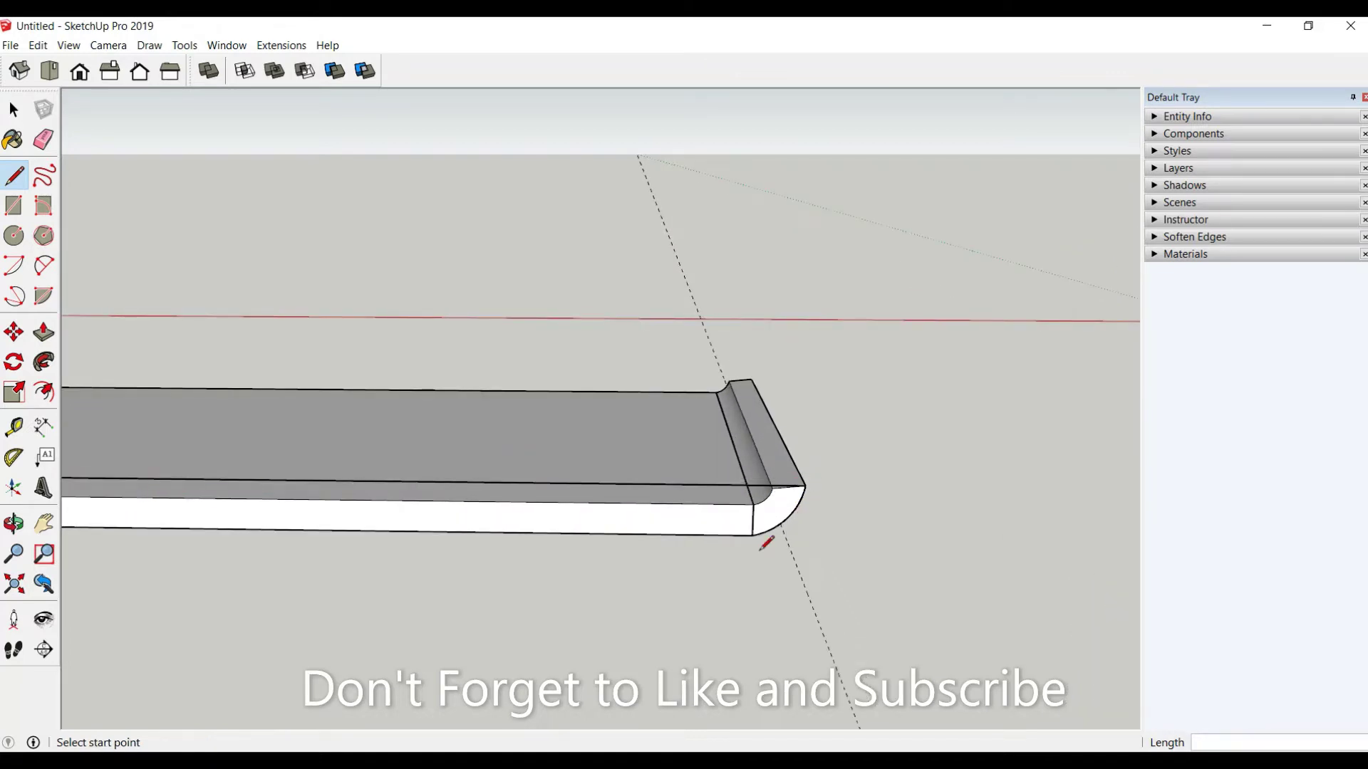
{"action": "scroll", "coordinate": [755, 530], "scroll_direction": "down", "scroll_amount": 3}
{"action": "scroll", "coordinate": [784, 545], "scroll_direction": "down", "scroll_amount": 2}
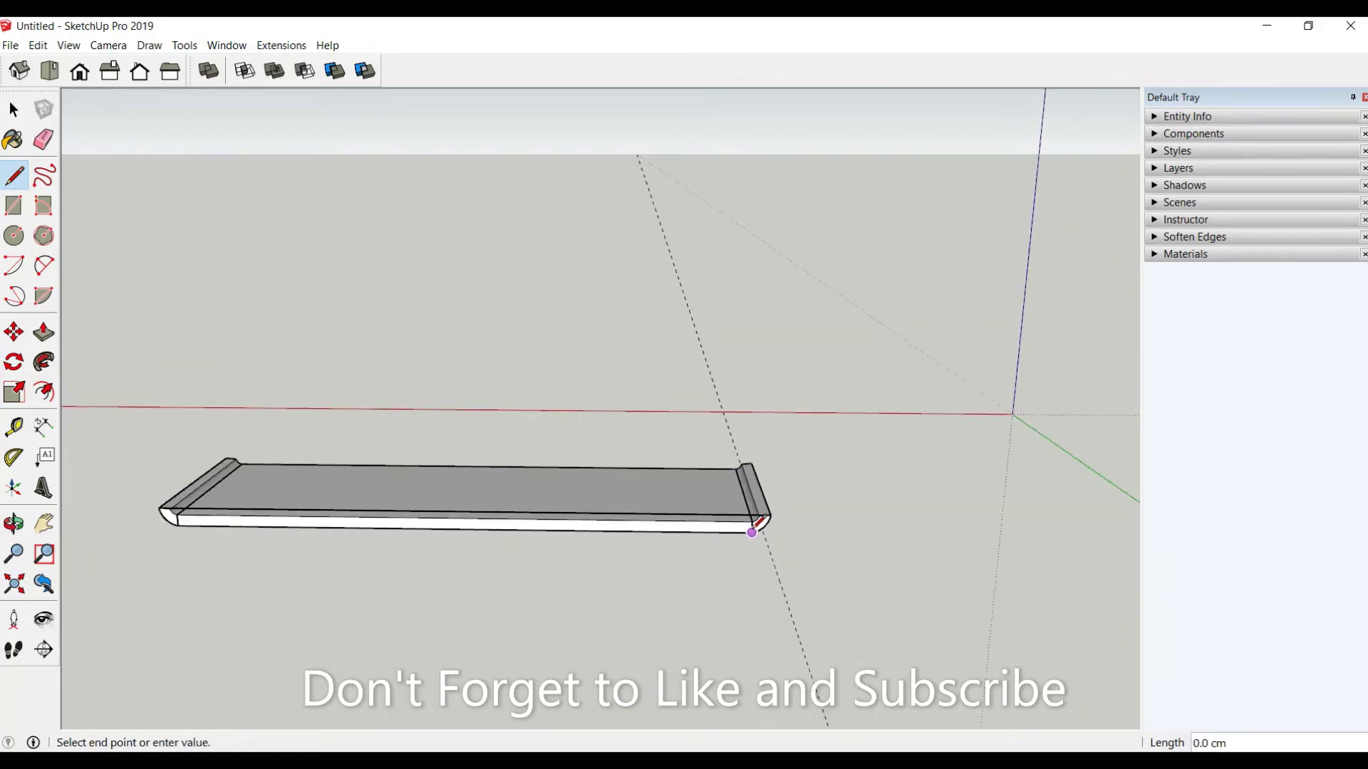
{"action": "scroll", "coordinate": [788, 547], "scroll_direction": "down", "scroll_amount": 2}
{"action": "scroll", "coordinate": [456, 577], "scroll_direction": "up", "scroll_amount": 2}
{"action": "scroll", "coordinate": [351, 490], "scroll_direction": "up", "scroll_amount": 2}
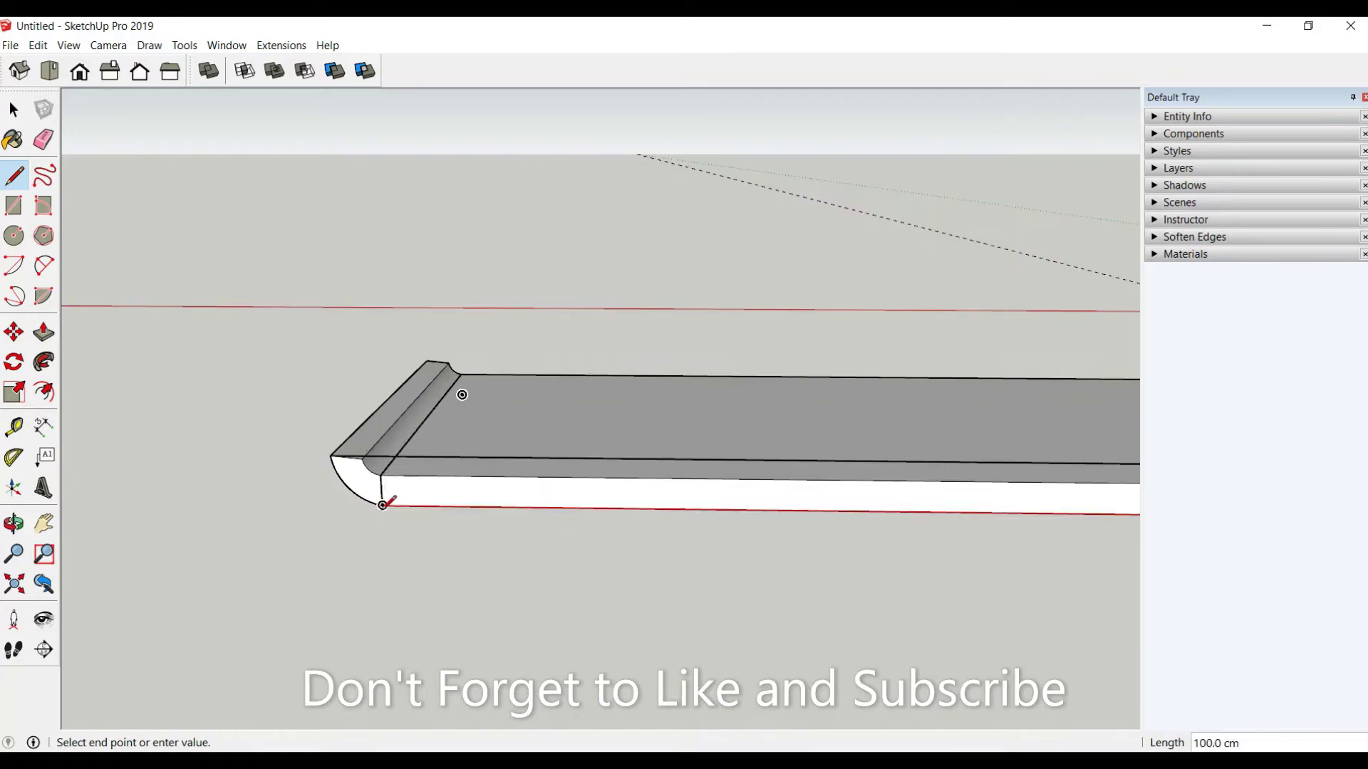
{"action": "left_click", "coordinate": [383, 505]}
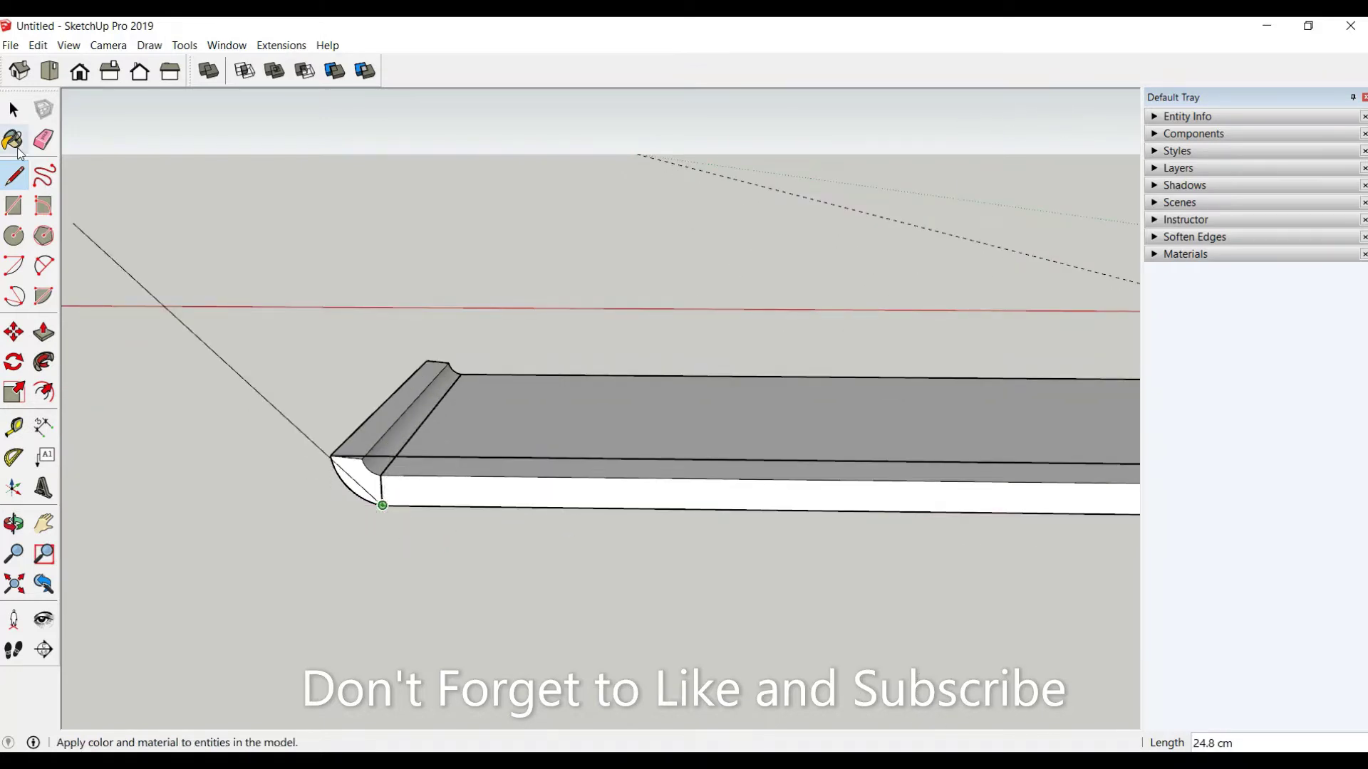
{"action": "key", "text": "Escape"}
Step: Round the left and right ends of the front strip with 2-point arcs
{"action": "left_click", "coordinate": [41, 275]}
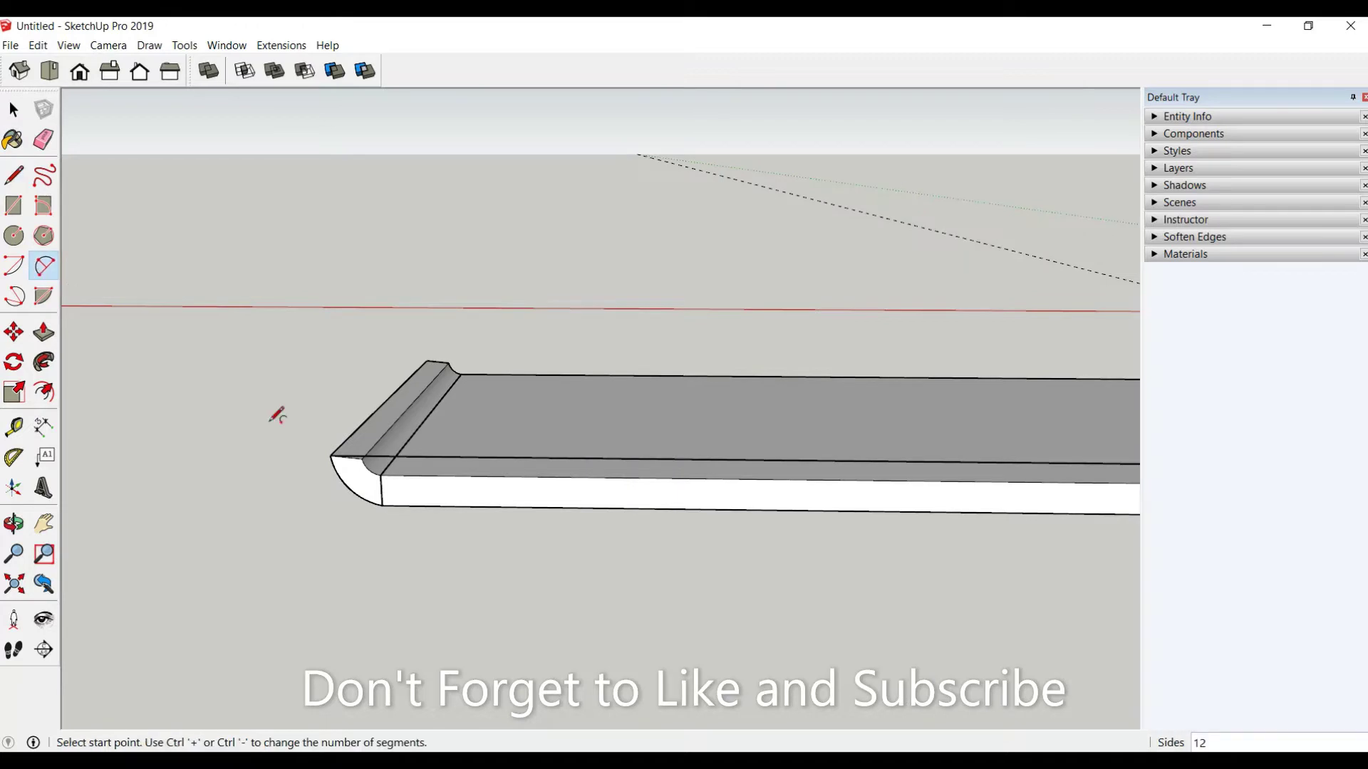
{"action": "scroll", "coordinate": [385, 534], "scroll_direction": "up", "scroll_amount": 2}
{"action": "scroll", "coordinate": [436, 507], "scroll_direction": "up", "scroll_amount": 2}
{"action": "left_click", "coordinate": [435, 508]}
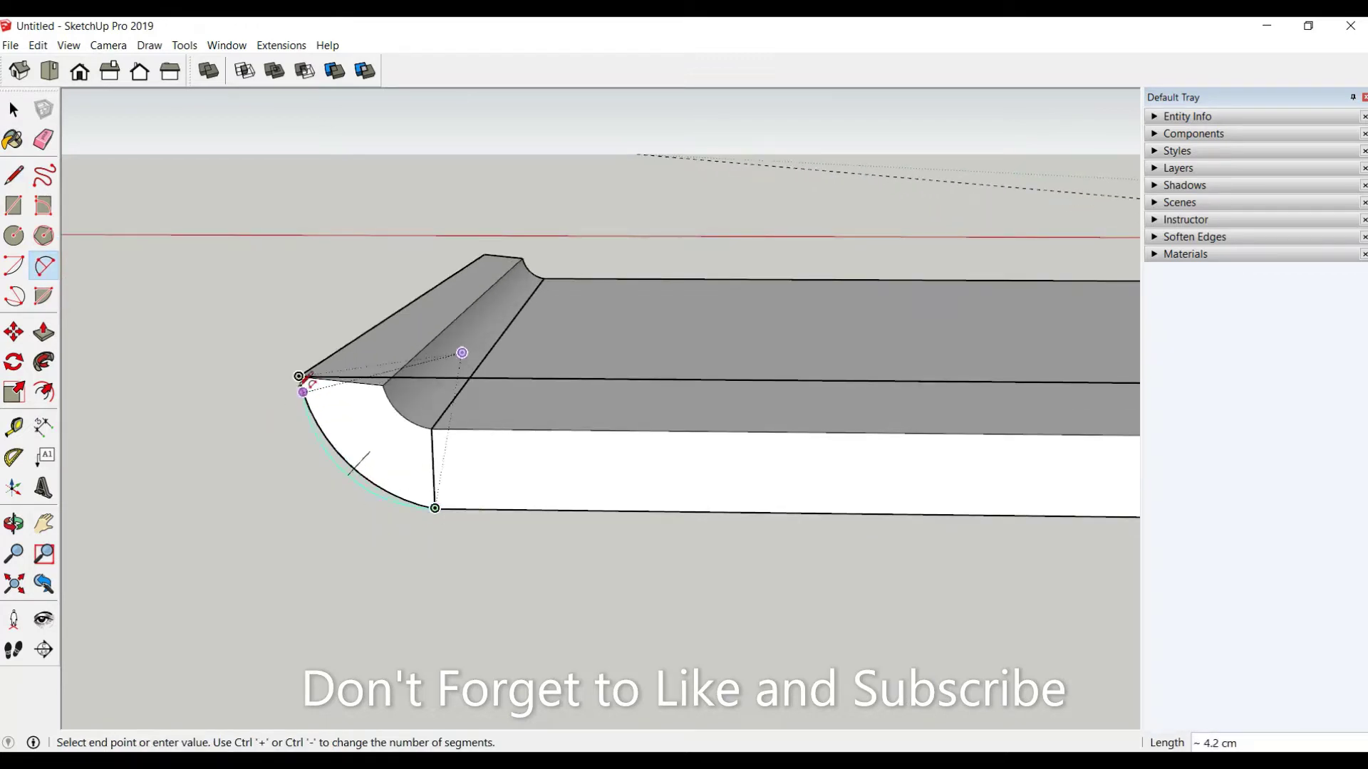
{"action": "left_click", "coordinate": [299, 376]}
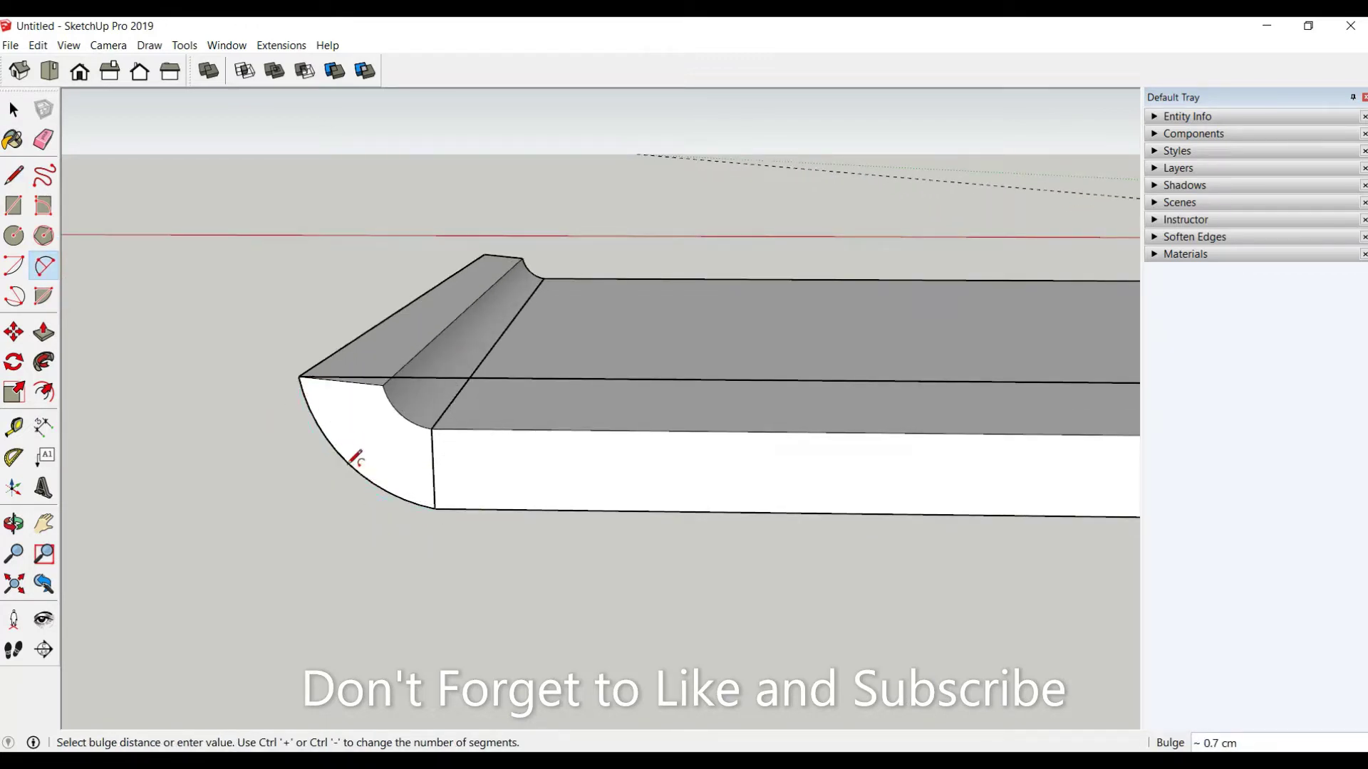
{"action": "left_click", "coordinate": [349, 463]}
{"action": "scroll", "coordinate": [225, 471], "scroll_direction": "down", "scroll_amount": 2}
{"action": "scroll", "coordinate": [156, 458], "scroll_direction": "down", "scroll_amount": 2}
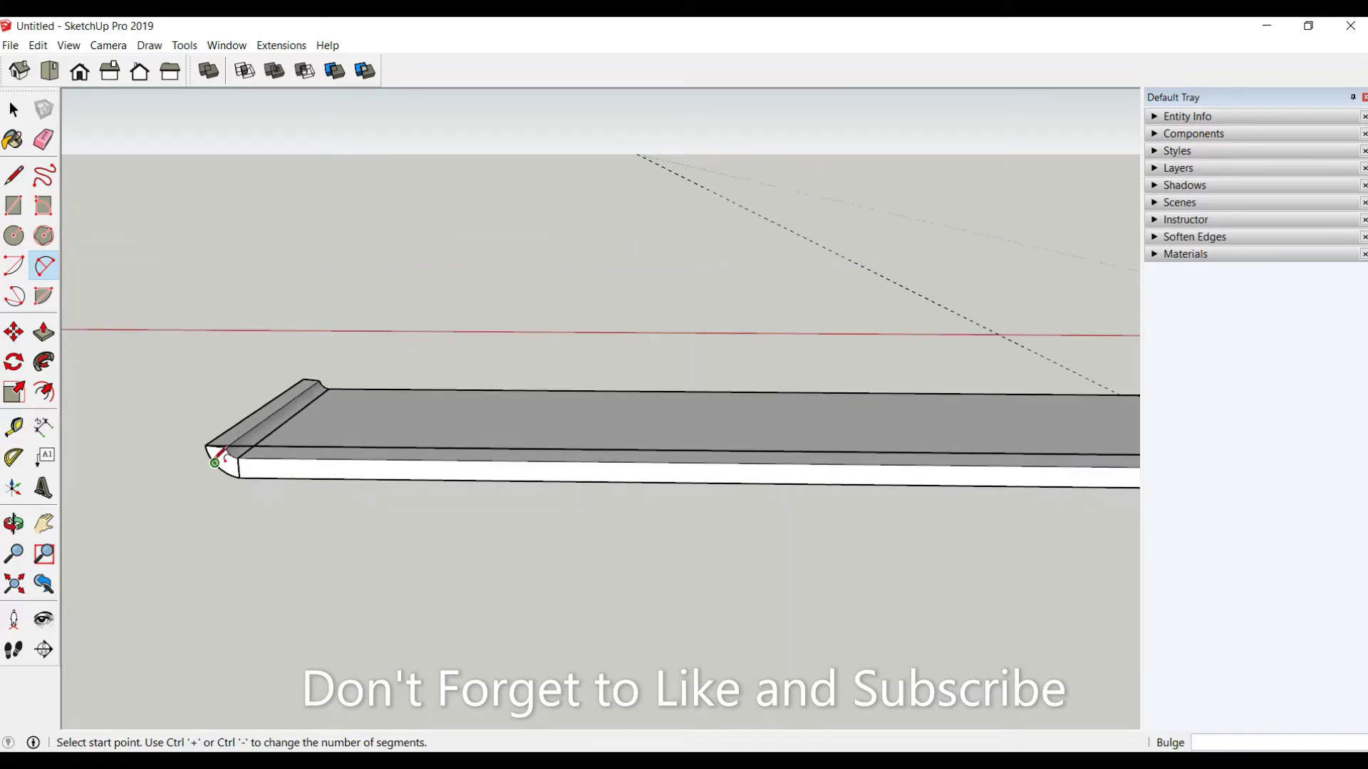
{"action": "scroll", "coordinate": [156, 458], "scroll_direction": "down", "scroll_amount": 2}
{"action": "scroll", "coordinate": [848, 478], "scroll_direction": "up", "scroll_amount": 4}
{"action": "scroll", "coordinate": [848, 479], "scroll_direction": "up", "scroll_amount": 3}
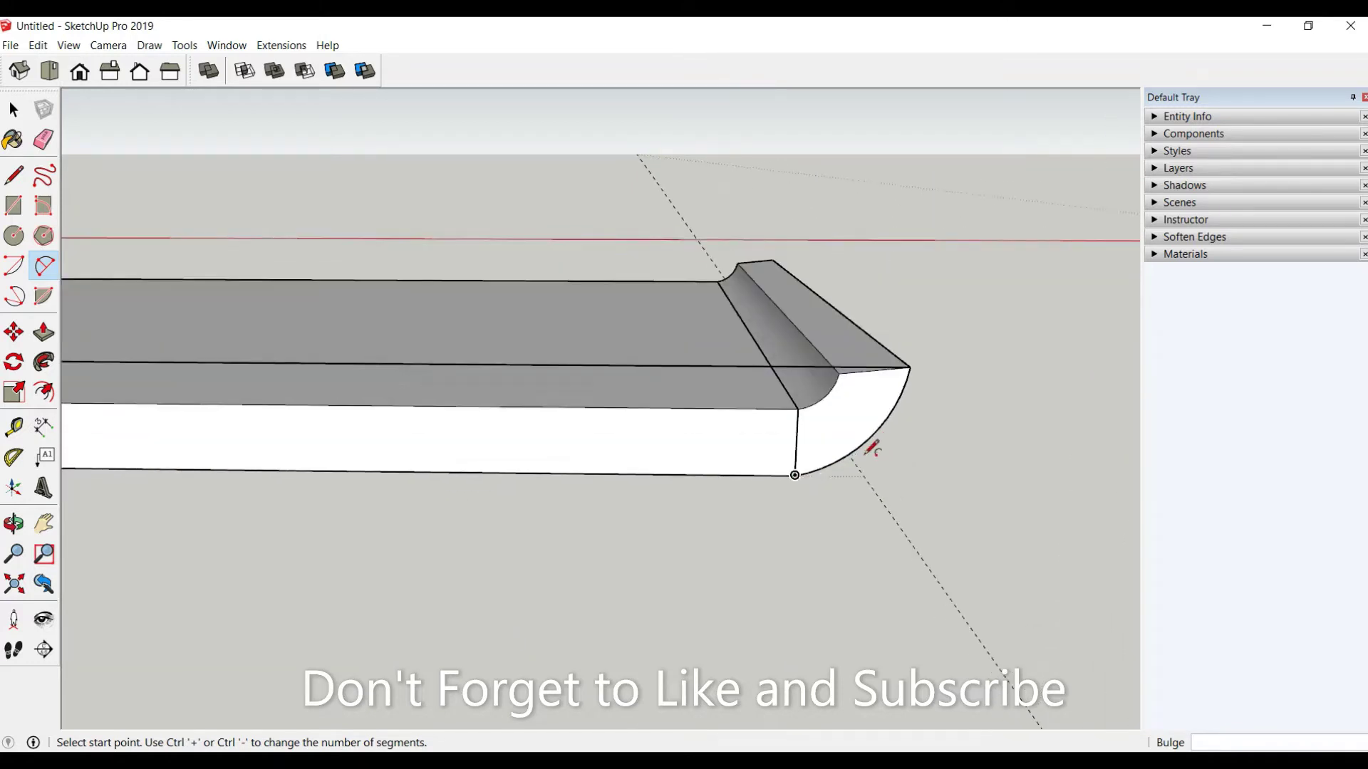
{"action": "left_click", "coordinate": [787, 476]}
{"action": "left_click", "coordinate": [915, 355]}
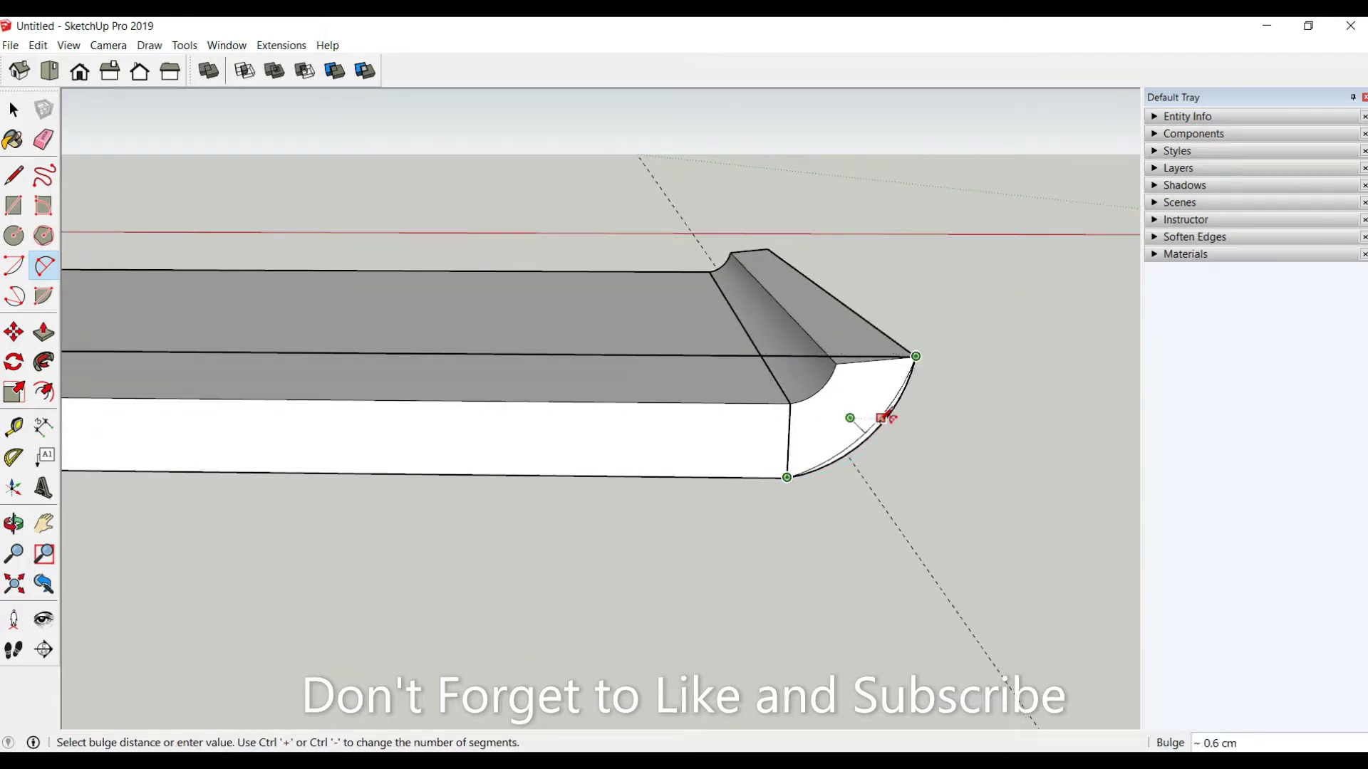
{"action": "left_click", "coordinate": [879, 428]}
{"action": "scroll", "coordinate": [899, 464], "scroll_direction": "down", "scroll_amount": 2}
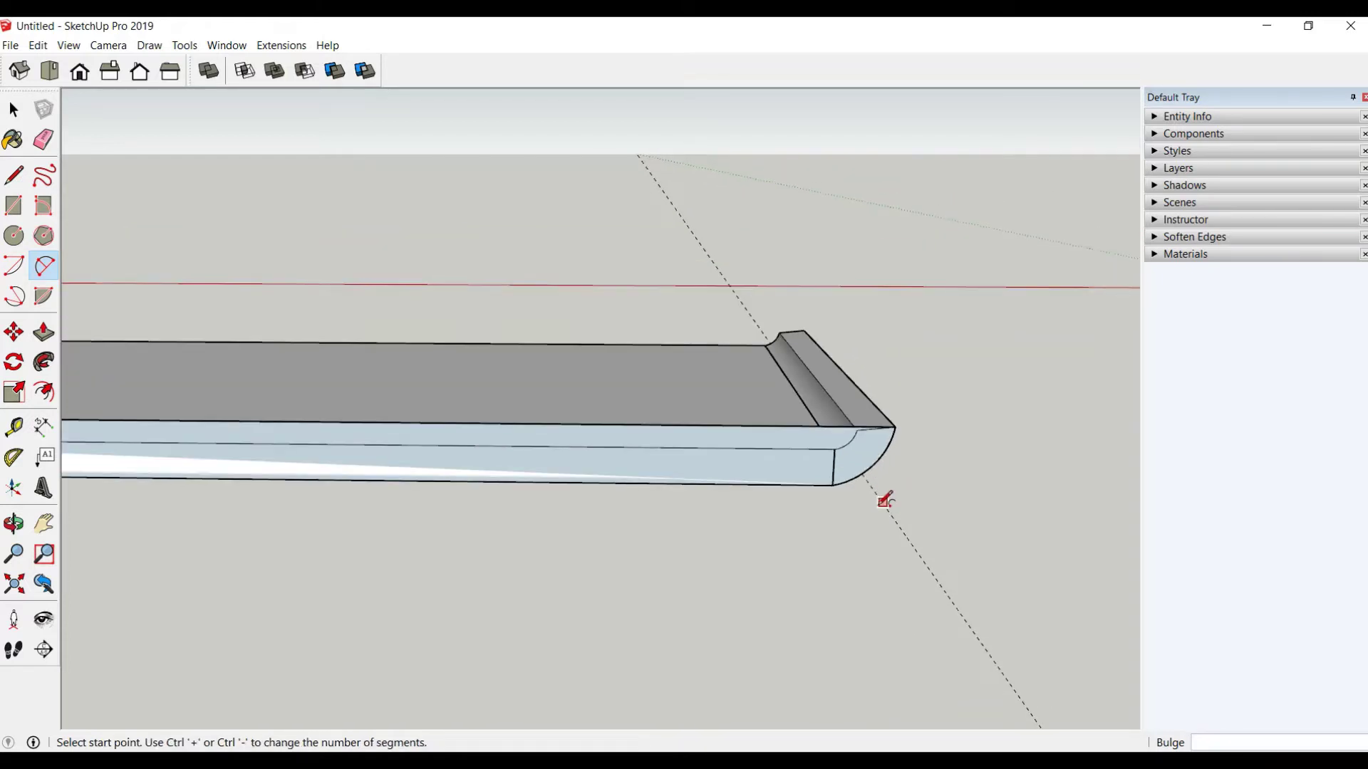
Step: Push the new curved-end face outward 2 cm
{"action": "left_click", "coordinate": [44, 332]}
{"action": "left_click", "coordinate": [271, 453]}
{"action": "type", "text": "2"}
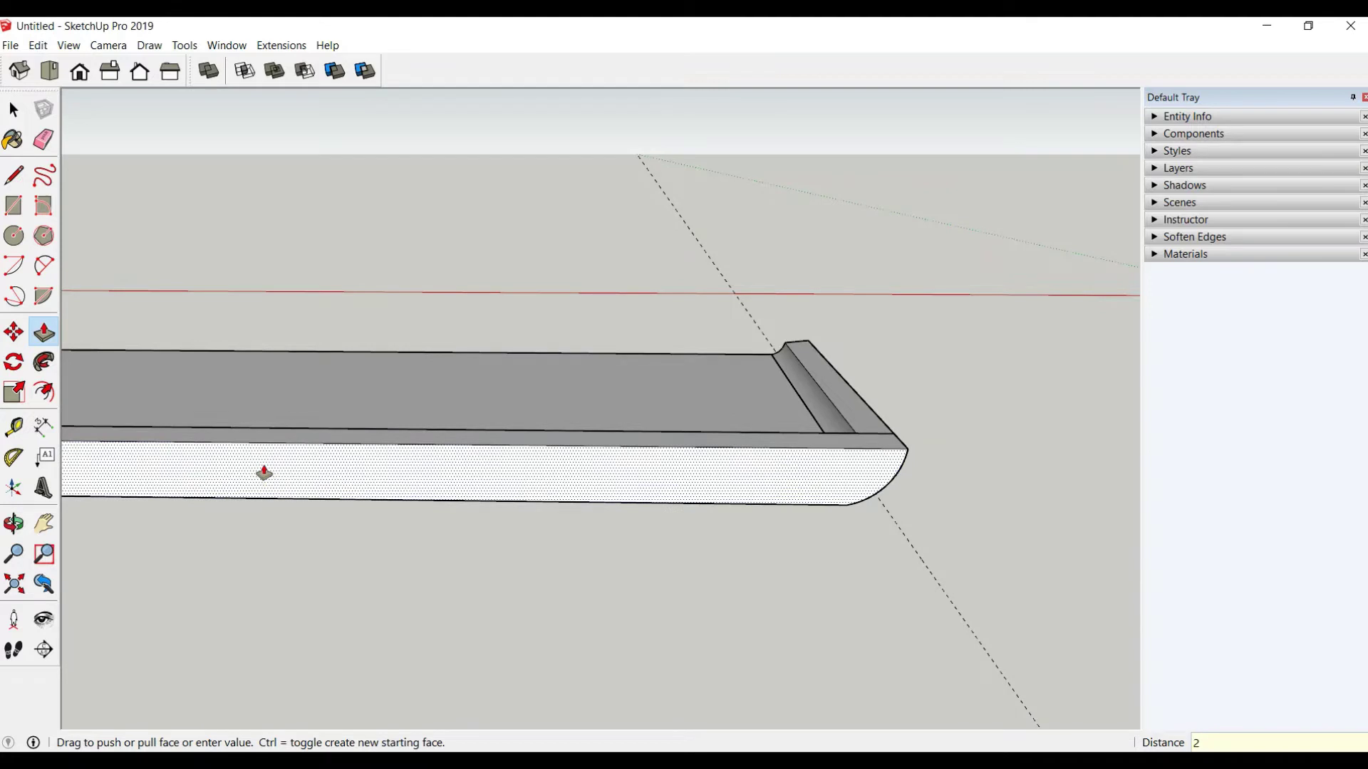
{"action": "key", "text": "Return"}
{"action": "scroll", "coordinate": [351, 420], "scroll_direction": "down", "scroll_amount": 2}
Step: Group the tray top's white front face together with its edges
{"action": "left_click", "coordinate": [13, 109]}
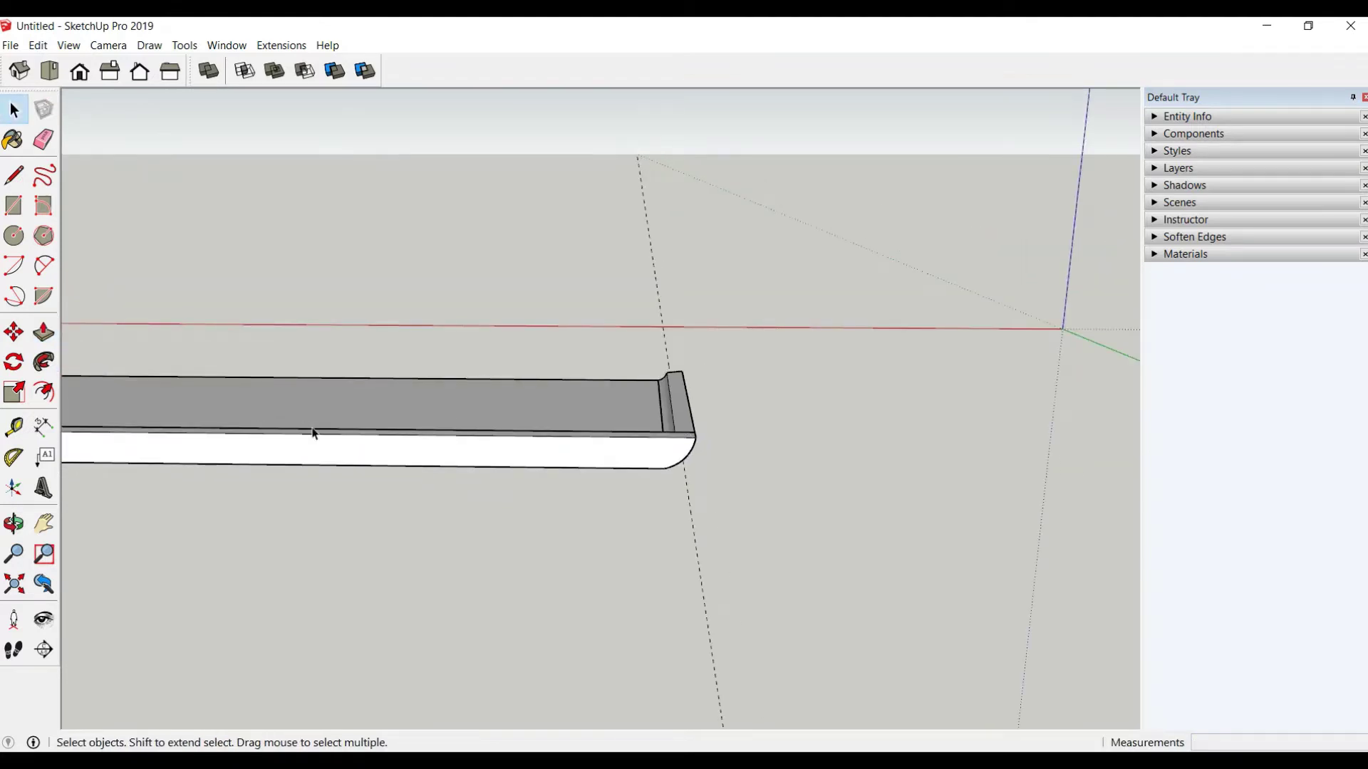
{"action": "left_click", "coordinate": [321, 456]}
{"action": "left_click", "coordinate": [321, 455]}
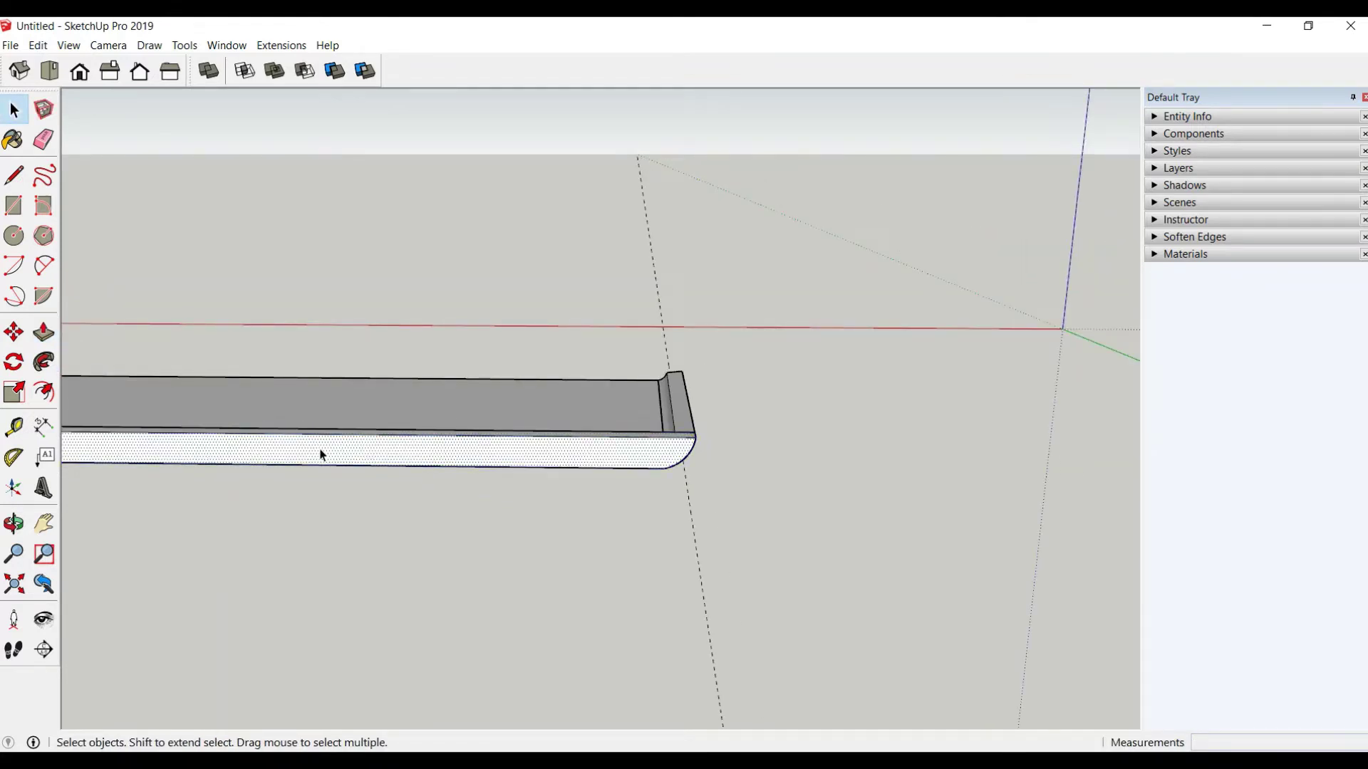
{"action": "double_click", "coordinate": [321, 455]}
{"action": "right_click", "coordinate": [322, 455]}
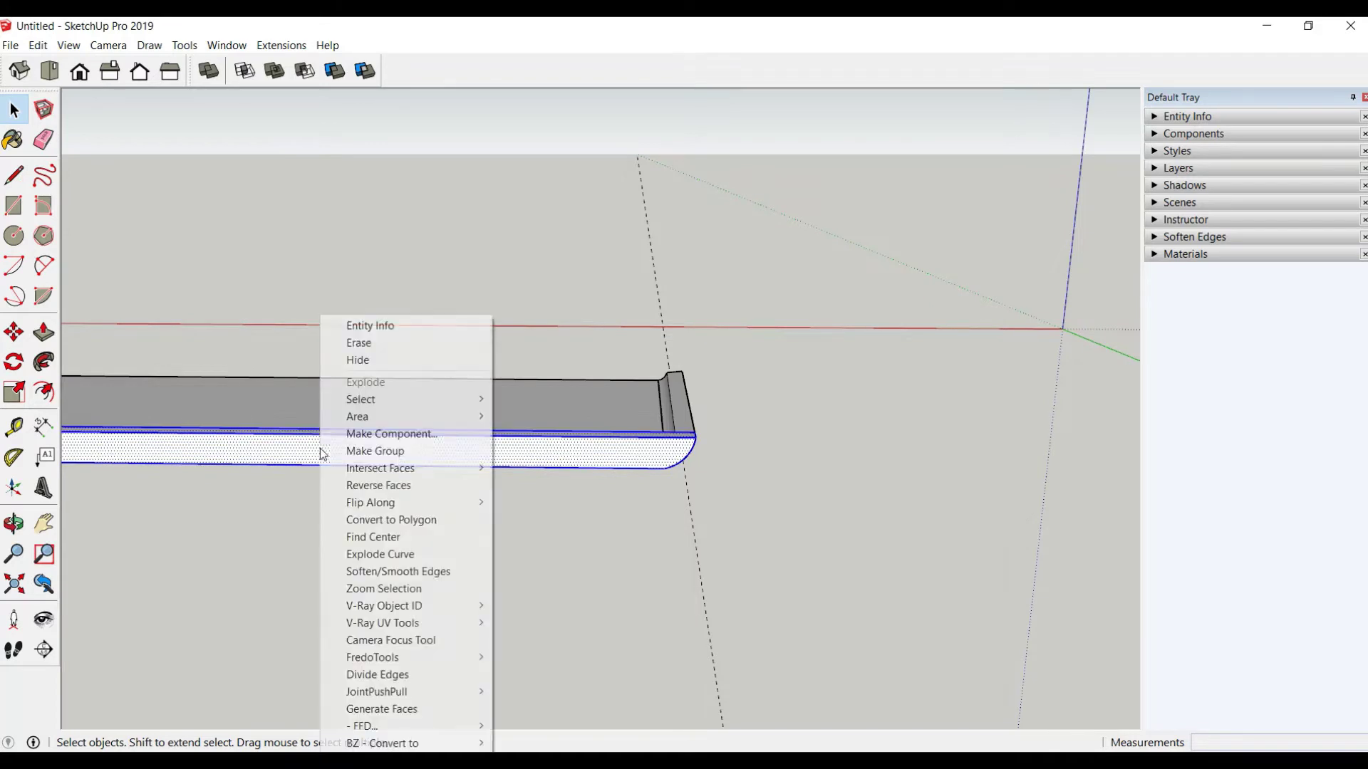
{"action": "left_click", "coordinate": [410, 455]}
Step: Group the whole selected tray-top shelf
{"action": "mouse_move", "coordinate": [799, 463]}
{"action": "middle_mouse_down"}
{"action": "mouse_move", "coordinate": [263, 506]}
{"action": "mouse_move", "coordinate": [243, 477]}
{"action": "mouse_move", "coordinate": [591, 285]}
{"action": "mouse_move", "coordinate": [559, 403]}
{"action": "middle_mouse_up"}
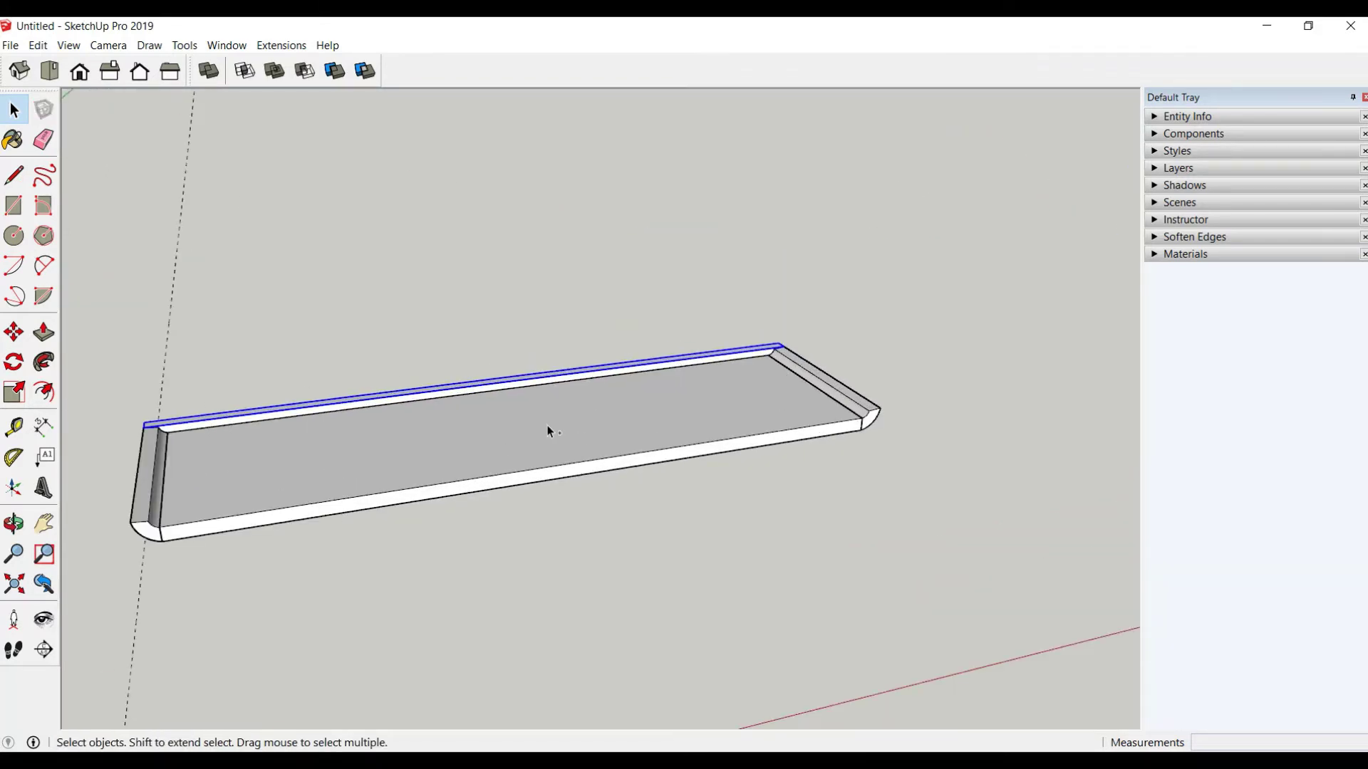
{"action": "scroll", "coordinate": [547, 425], "scroll_direction": "up", "scroll_amount": 3}
{"action": "scroll", "coordinate": [466, 391], "scroll_direction": "up", "scroll_amount": 3}
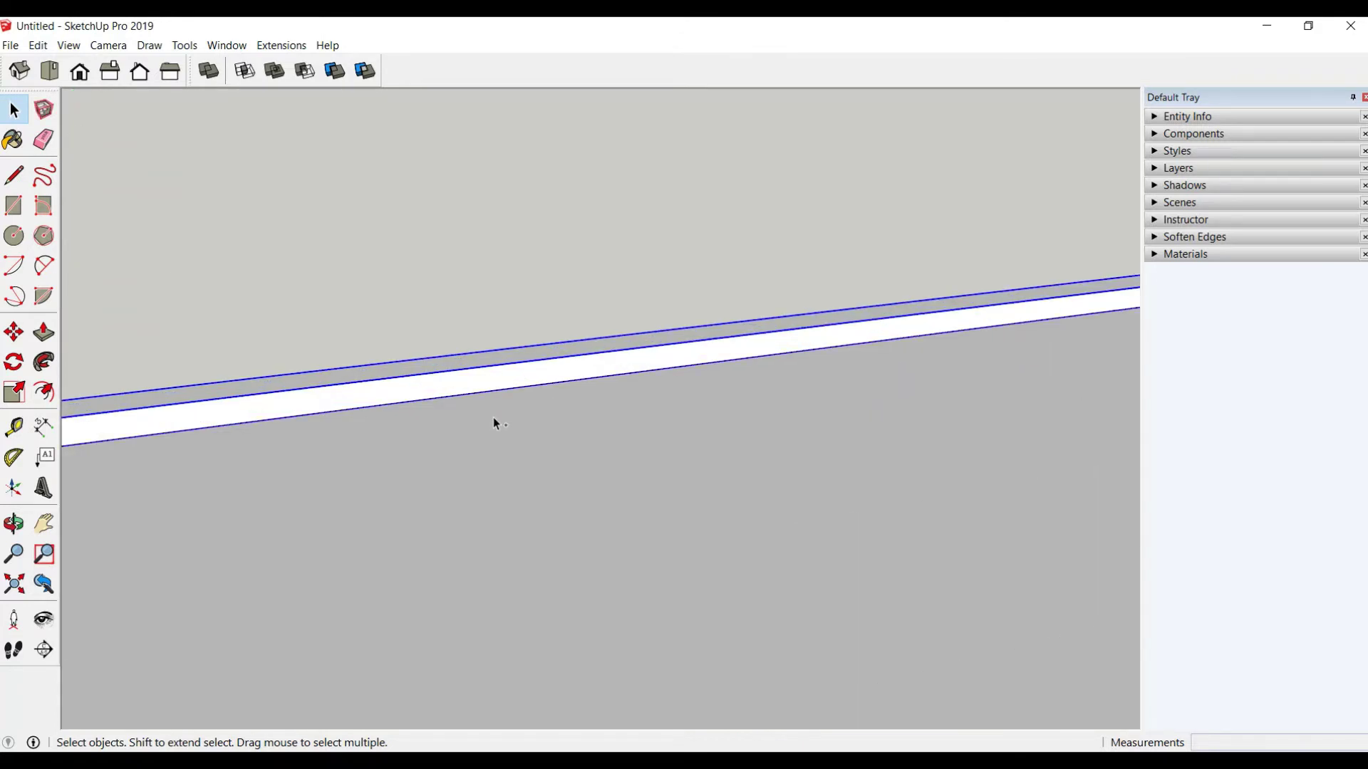
{"action": "scroll", "coordinate": [495, 420], "scroll_direction": "down", "scroll_amount": 5}
{"action": "scroll", "coordinate": [998, 353], "scroll_direction": "down", "scroll_amount": 3}
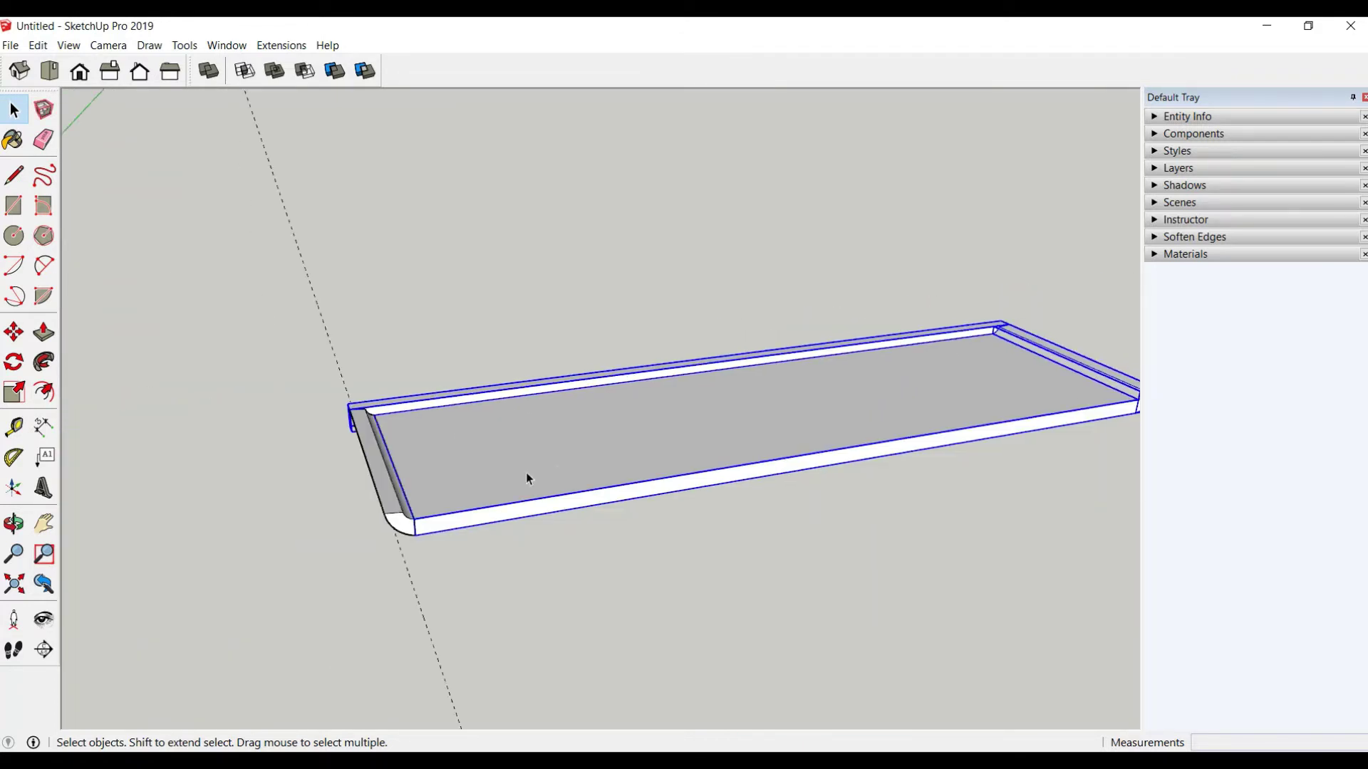
{"action": "scroll", "coordinate": [424, 480], "scroll_direction": "down", "scroll_amount": 5}
{"action": "scroll", "coordinate": [343, 391], "scroll_direction": "down", "scroll_amount": 1}
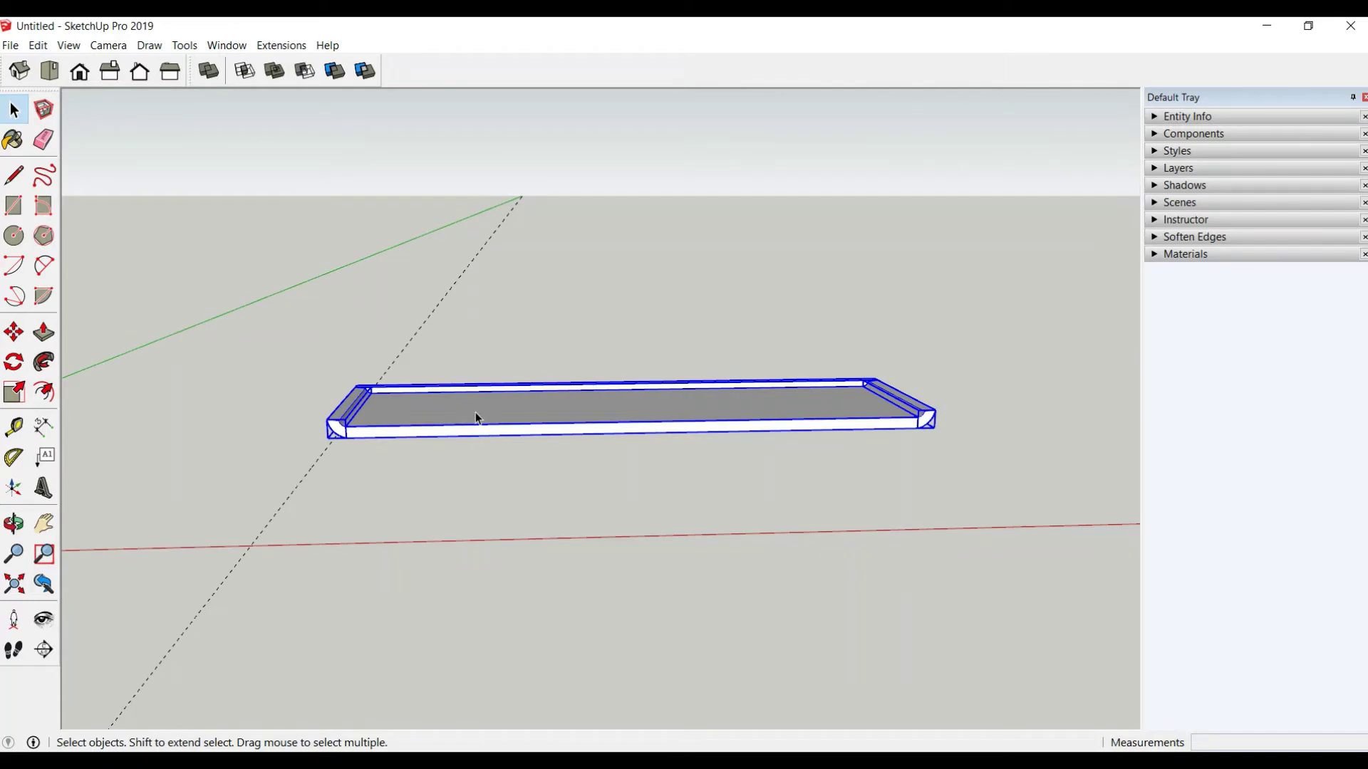
{"action": "right_click", "coordinate": [476, 412]}
{"action": "left_click", "coordinate": [531, 177]}
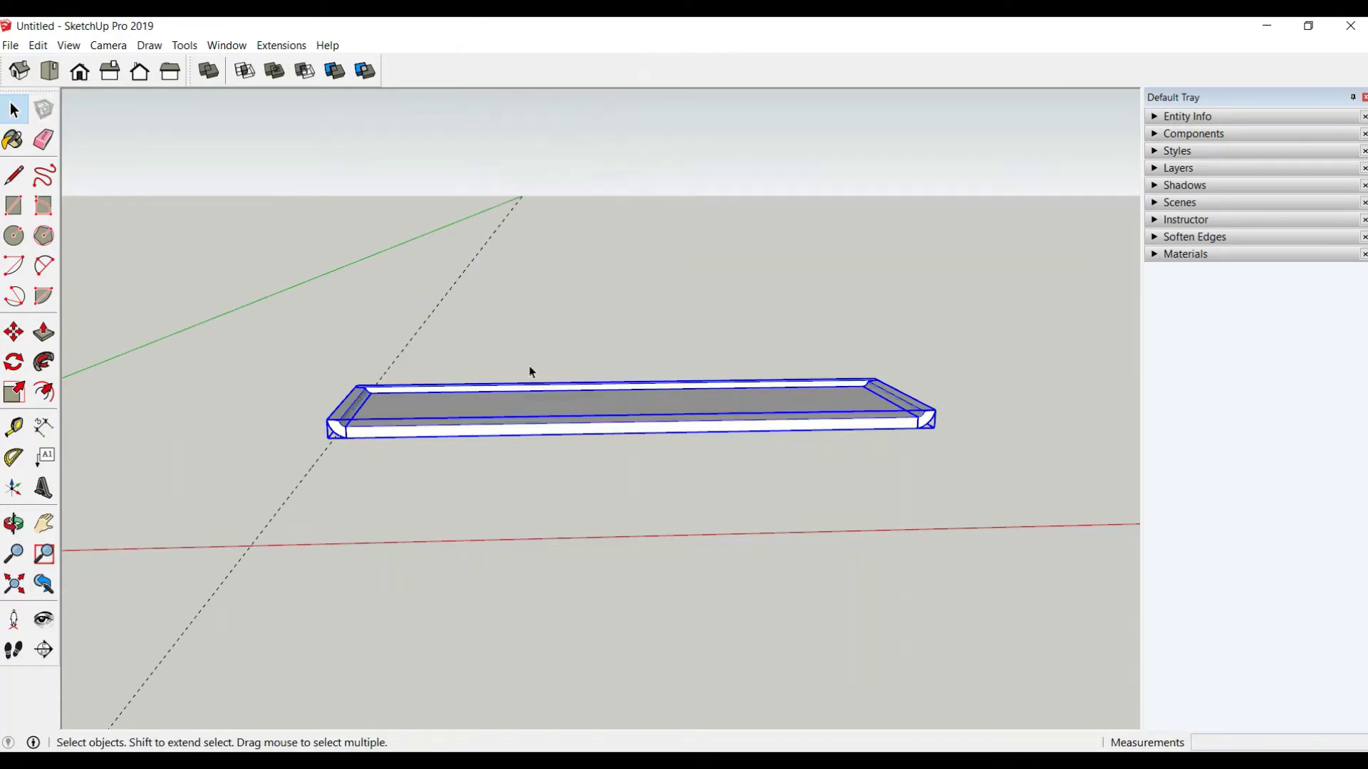
Step: Start rotating the shelf about its left end, then delete all existing guide lines
{"action": "left_click", "coordinate": [14, 332]}
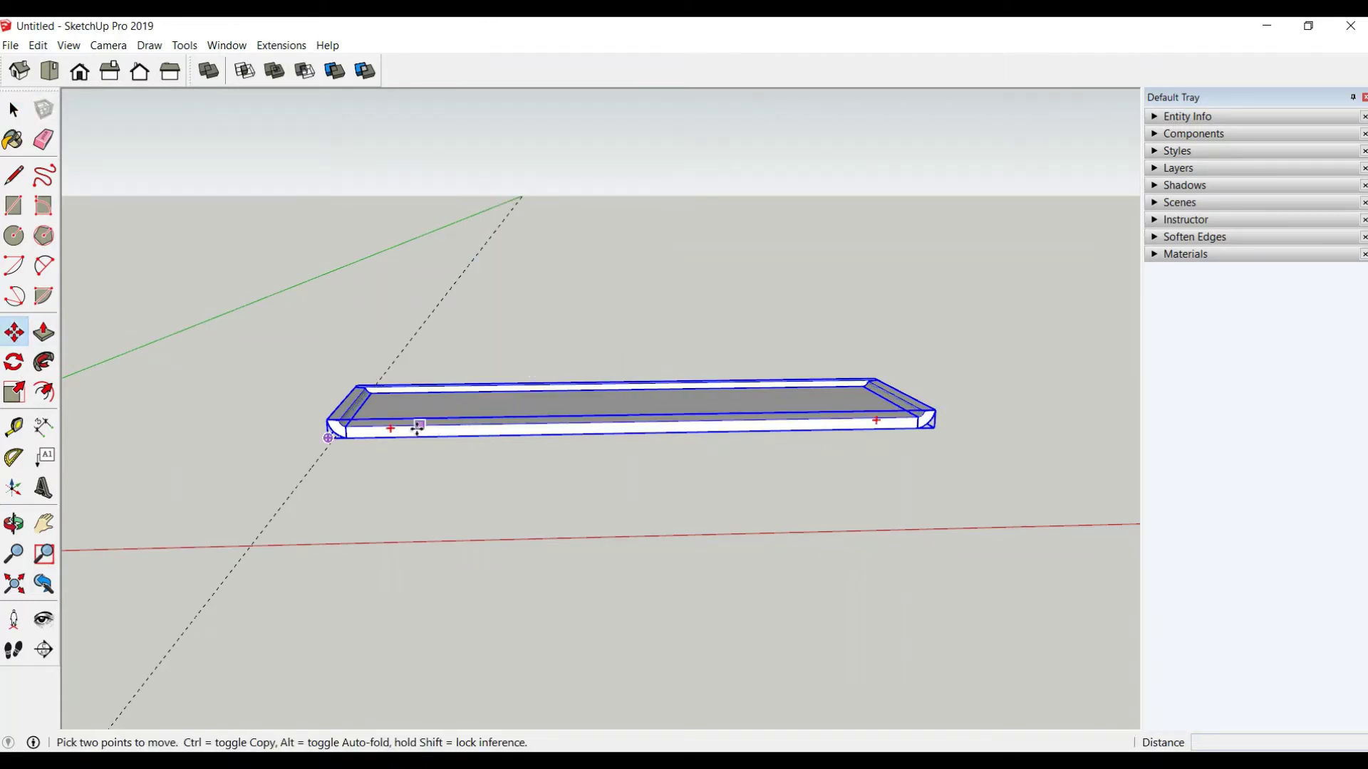
{"action": "key", "text": "q"}
{"action": "left_click", "coordinate": [393, 428]}
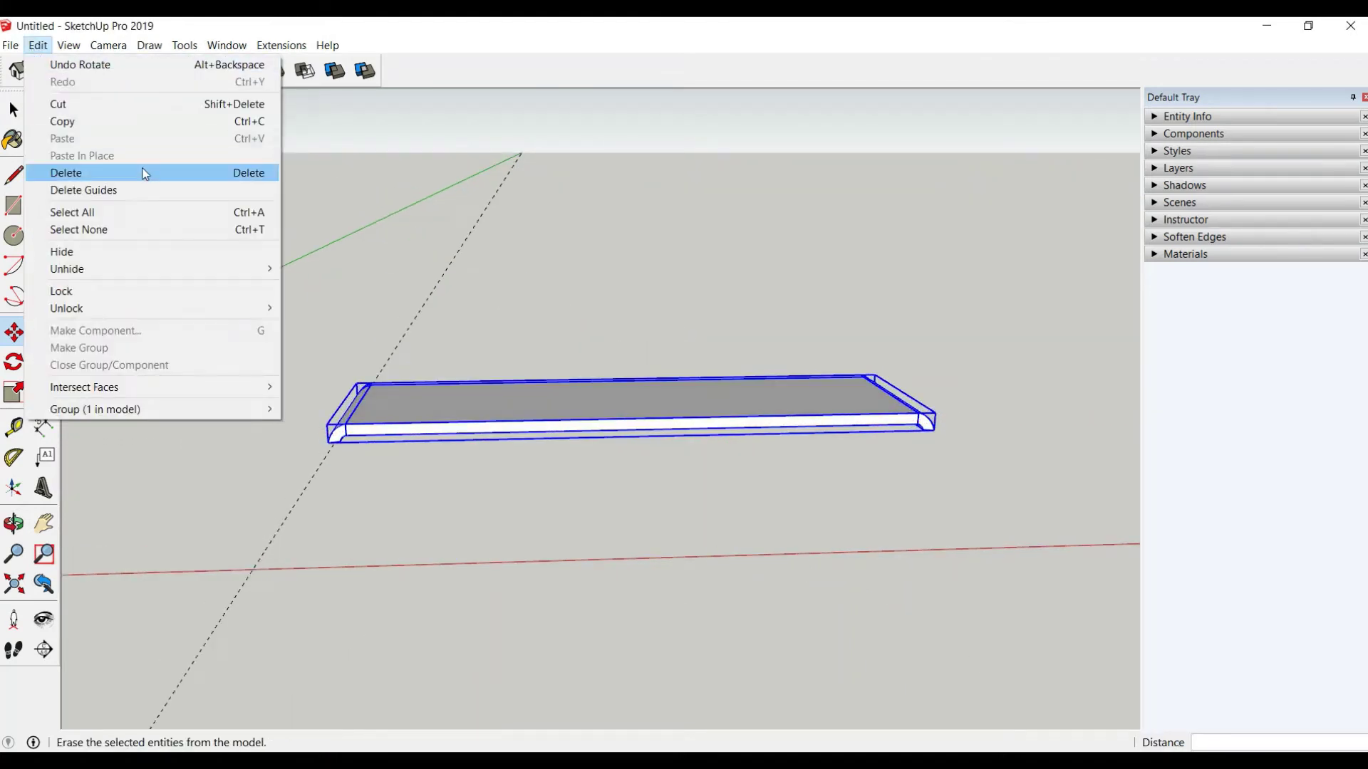
{"action": "left_click", "coordinate": [146, 189]}
Step: Place a new guide a short way in from the board's left edge
{"action": "middle_click_drag", "start_coordinate": [557, 235], "coordinate": [705, 352]}
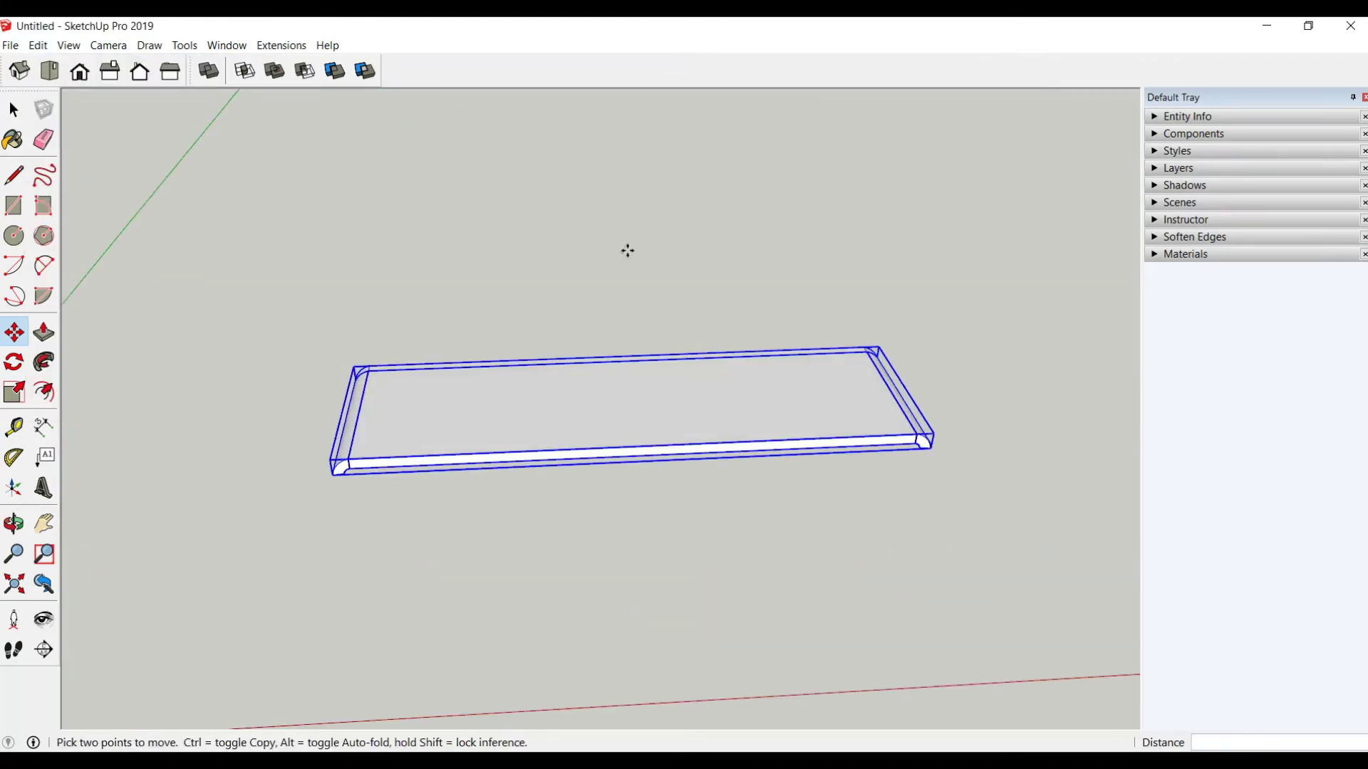
{"action": "left_click", "coordinate": [14, 109]}
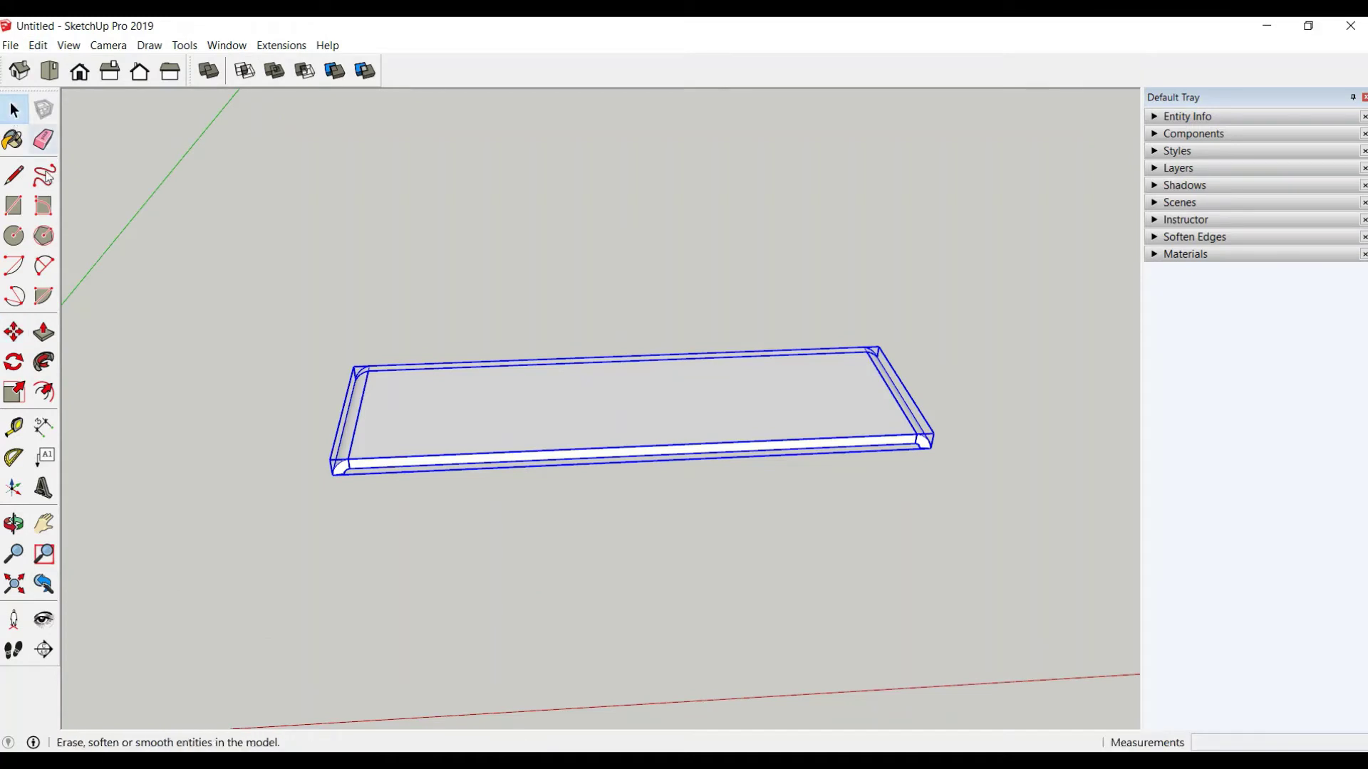
{"action": "left_click", "coordinate": [137, 408]}
{"action": "left_click", "coordinate": [13, 427]}
{"action": "scroll", "coordinate": [624, 345], "scroll_direction": "up", "scroll_amount": 3}
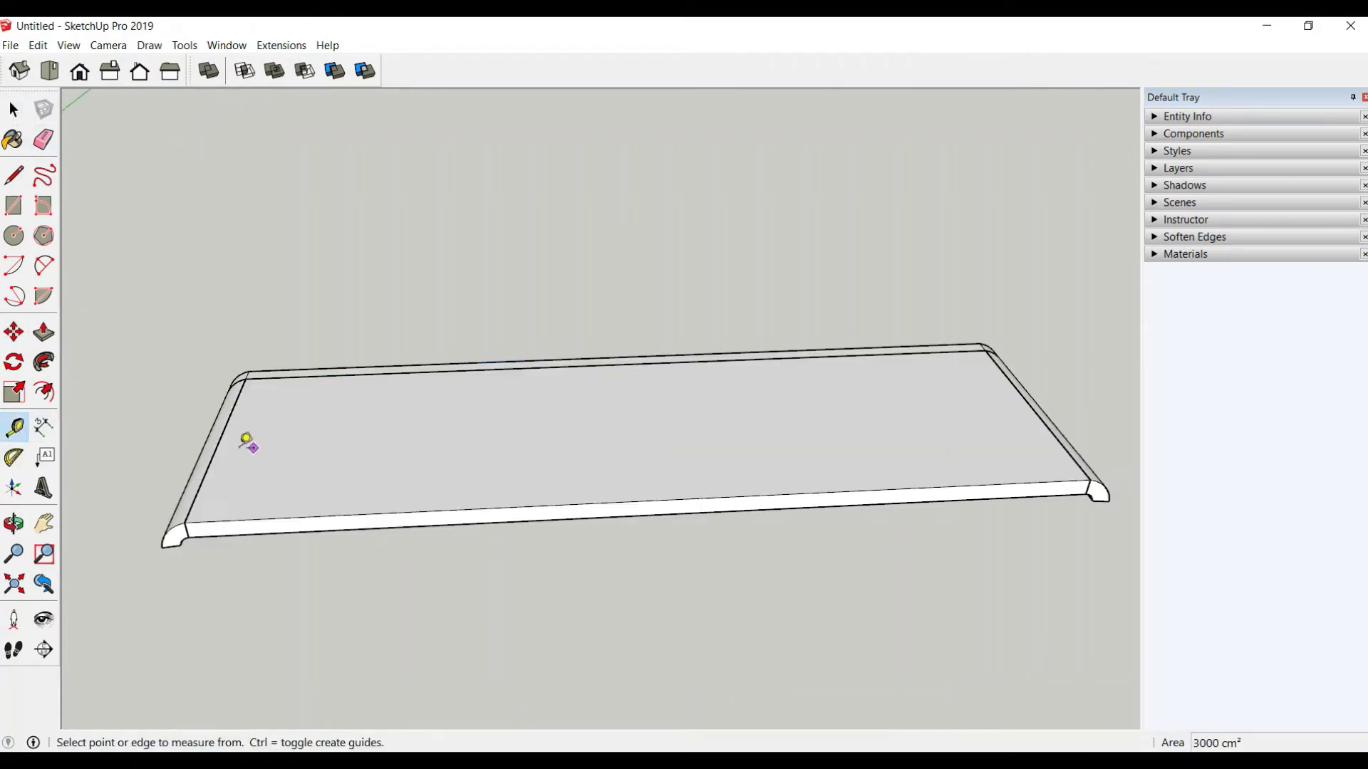
{"action": "left_click", "coordinate": [215, 443]}
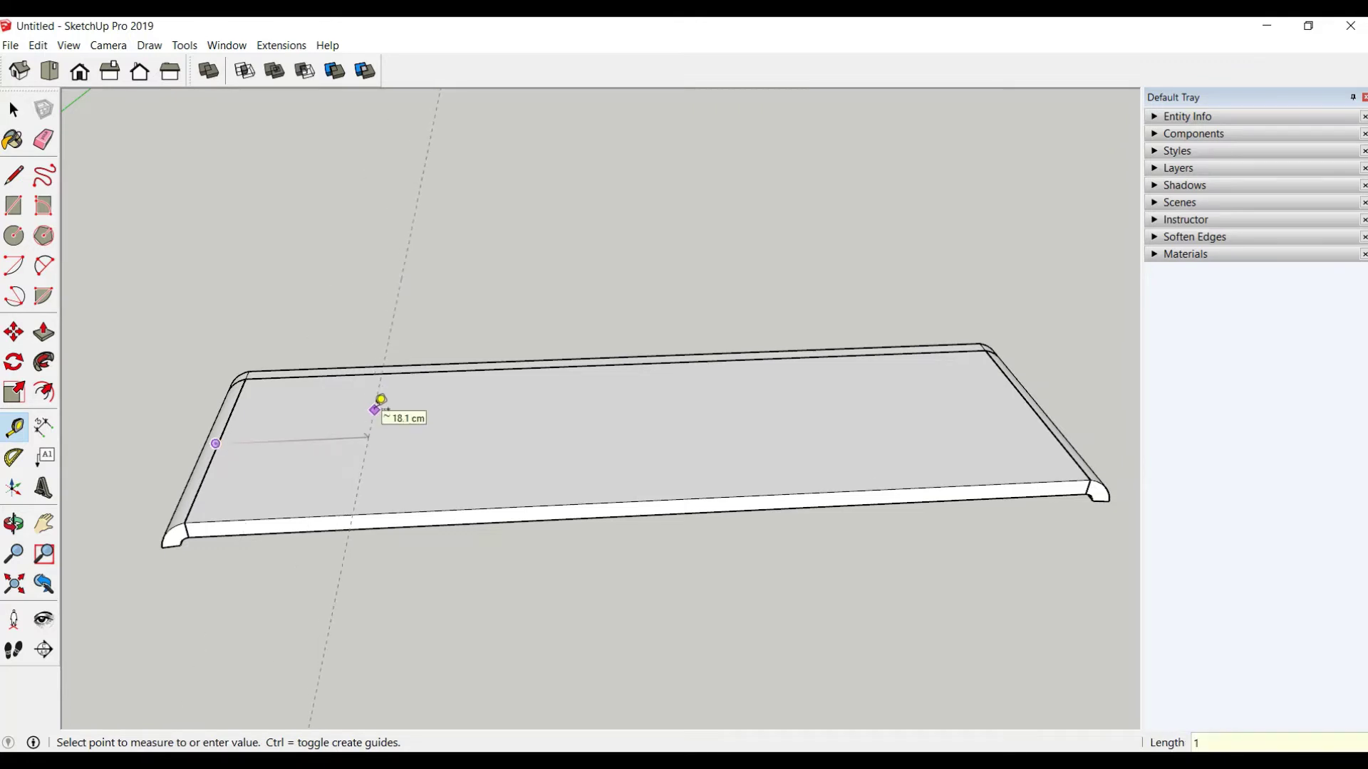
{"action": "type", "text": "0"}
{"action": "left_click", "coordinate": [381, 400]}
{"action": "middle_click_drag", "start_coordinate": [428, 466], "coordinate": [488, 482]}
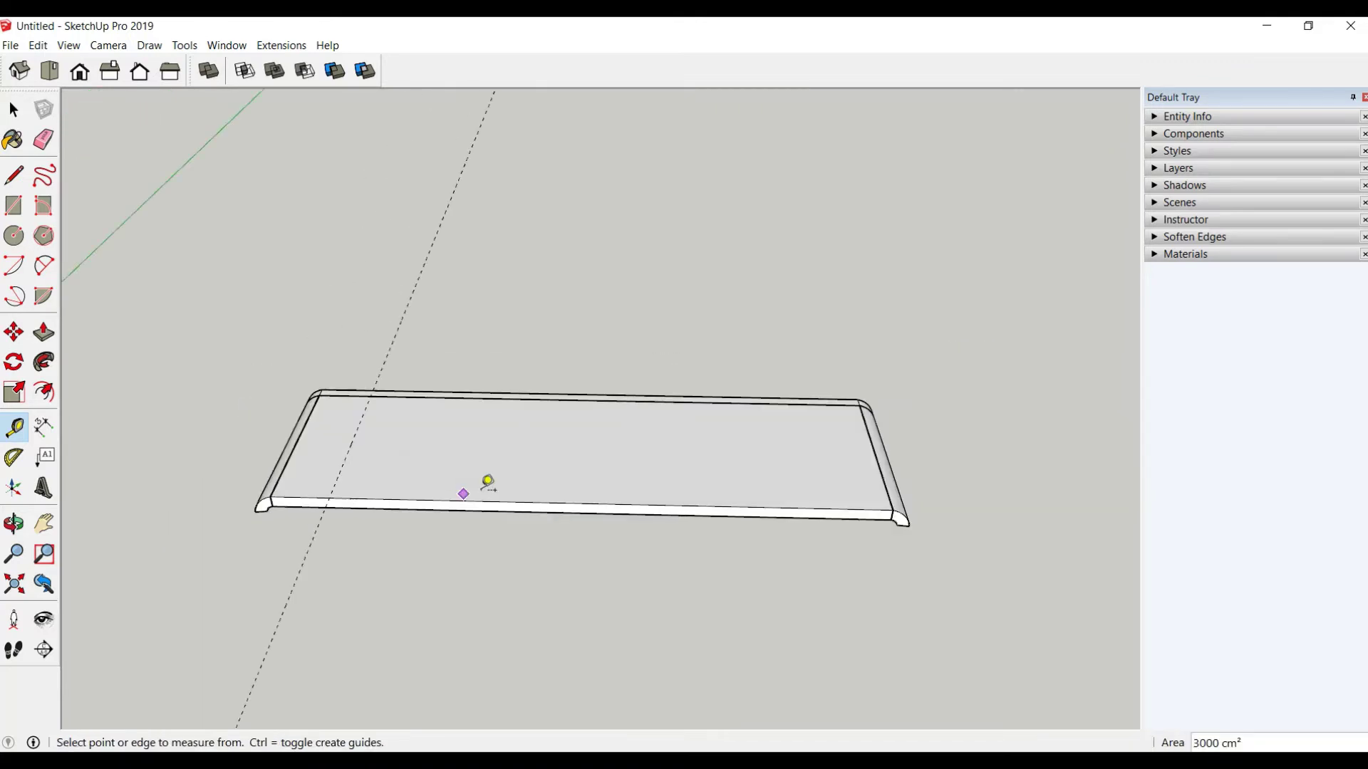
Step: Place guides 10 cm from the right edge, 5 cm from front and back, and 2 cm further in
{"action": "left_click", "coordinate": [875, 454]}
{"action": "type", "text": "10"}
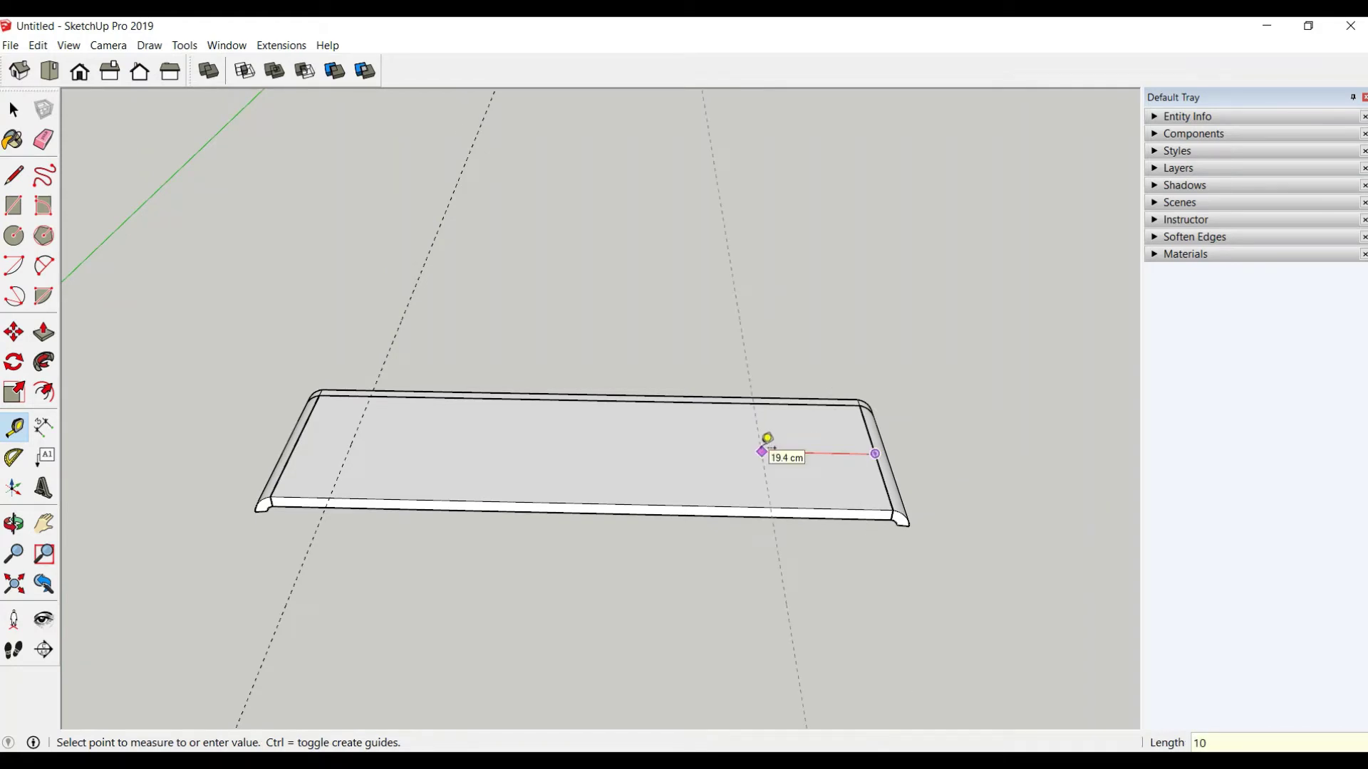
{"action": "key", "text": "Return"}
{"action": "scroll", "coordinate": [428, 459], "scroll_direction": "up", "scroll_amount": 3}
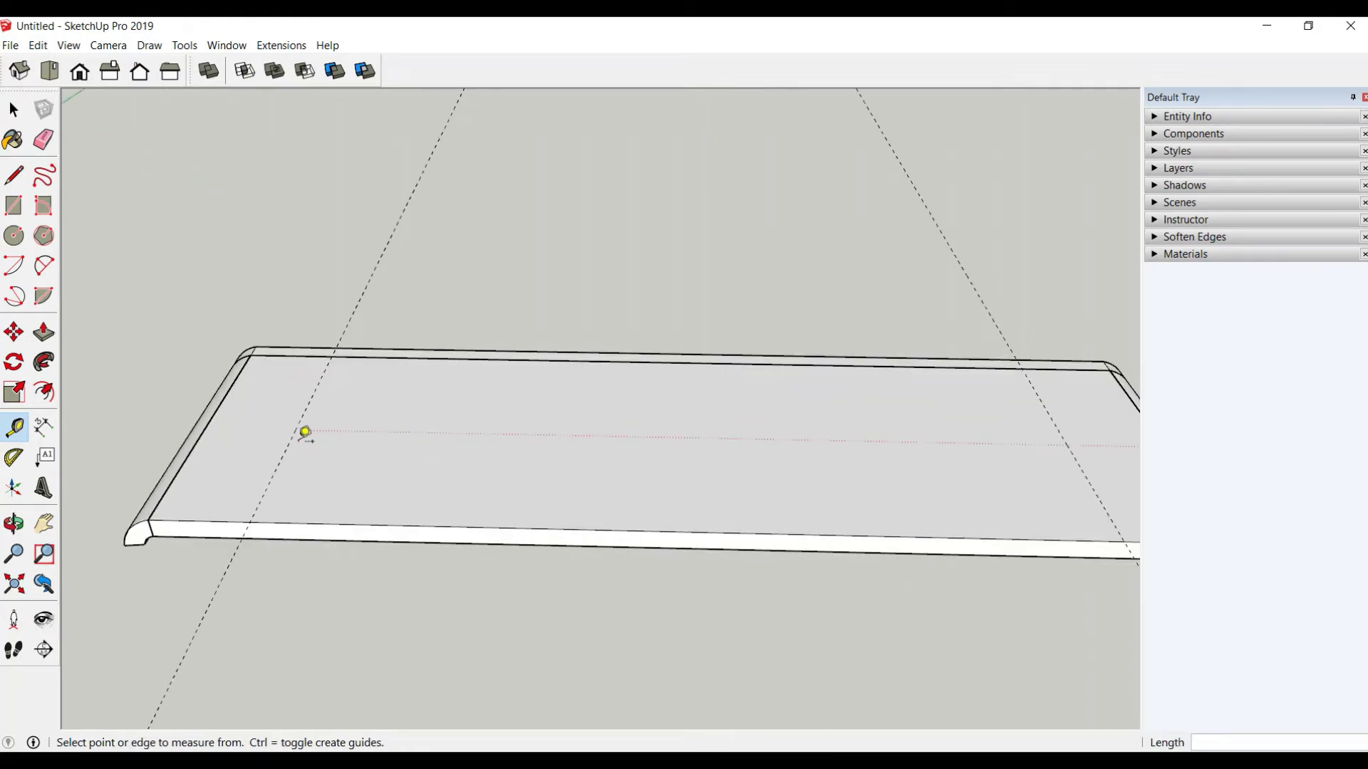
{"action": "left_click", "coordinate": [378, 525]}
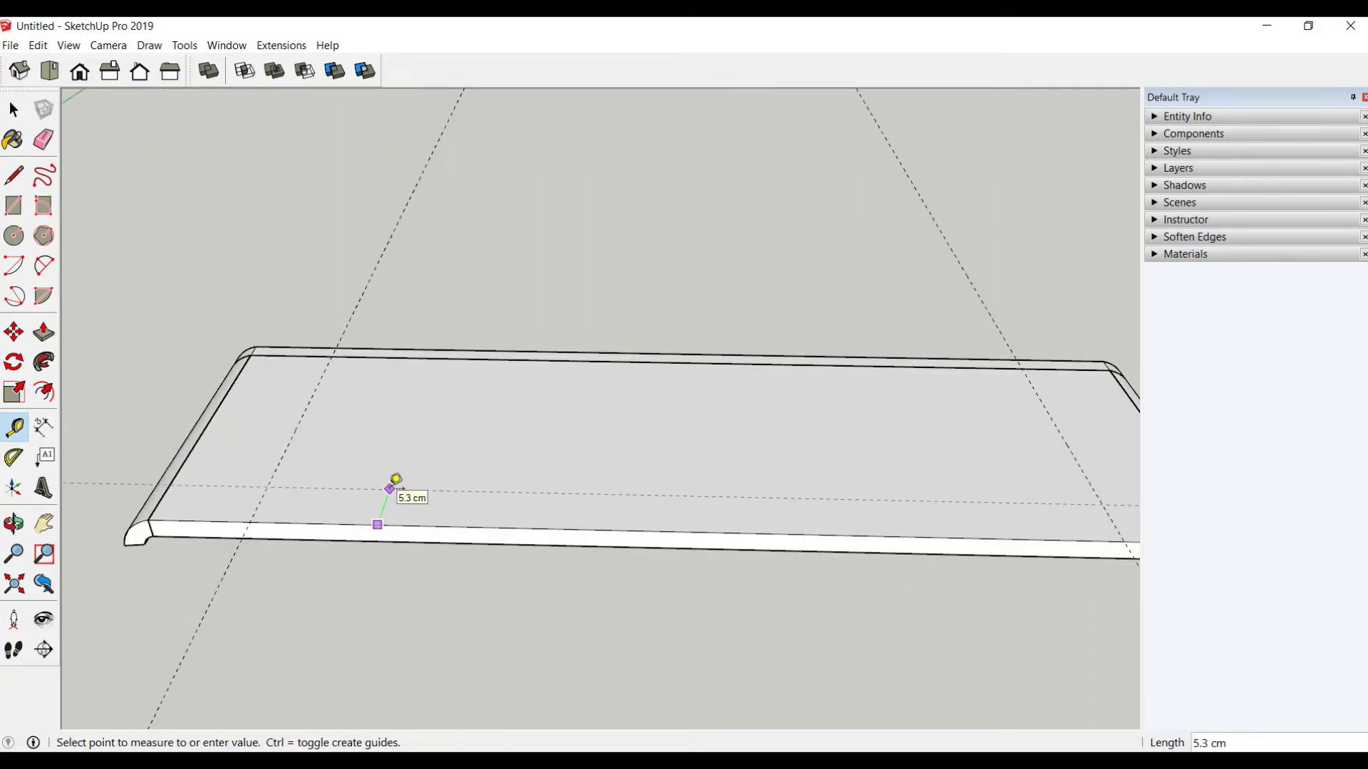
{"action": "type", "text": "5"}
{"action": "key", "text": "Return"}
{"action": "scroll", "coordinate": [427, 470], "scroll_direction": "down", "scroll_amount": 2}
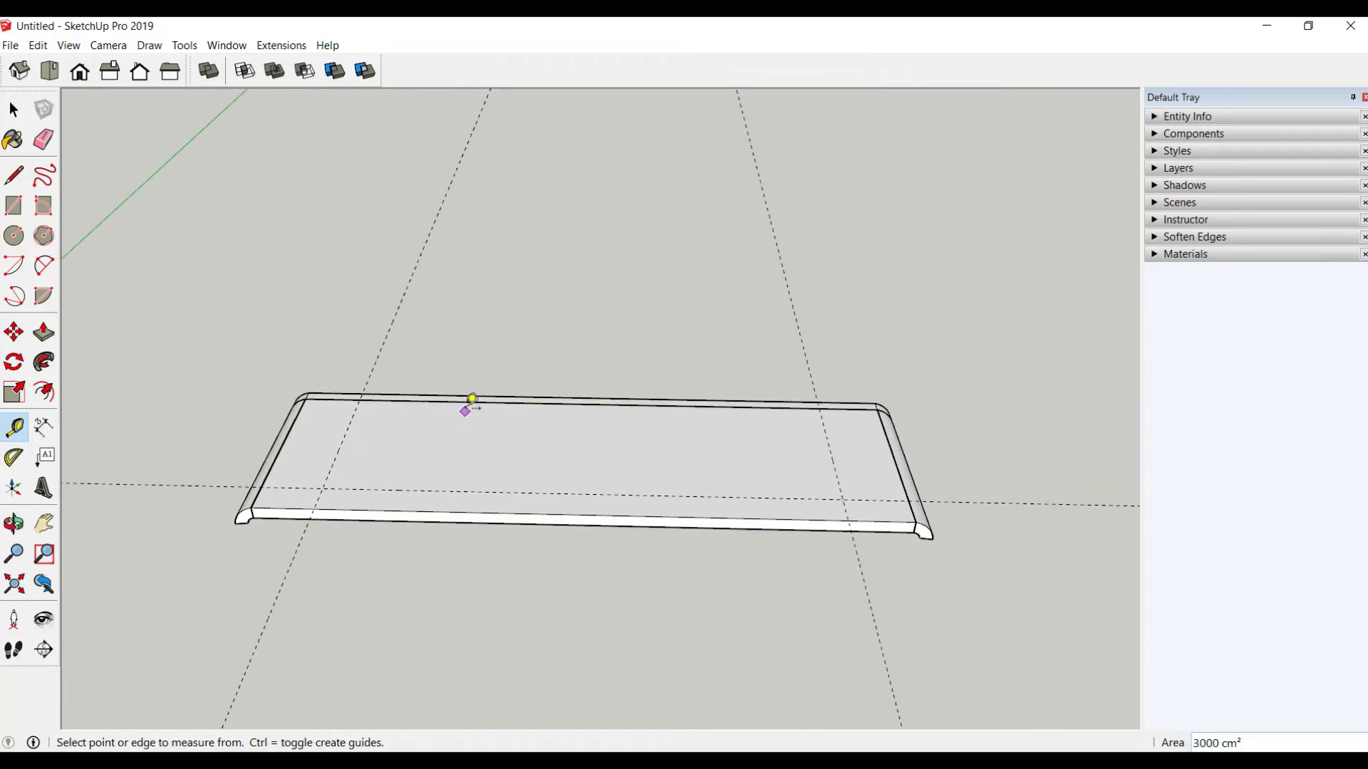
{"action": "left_click", "coordinate": [471, 401]}
{"action": "type", "text": "5"}
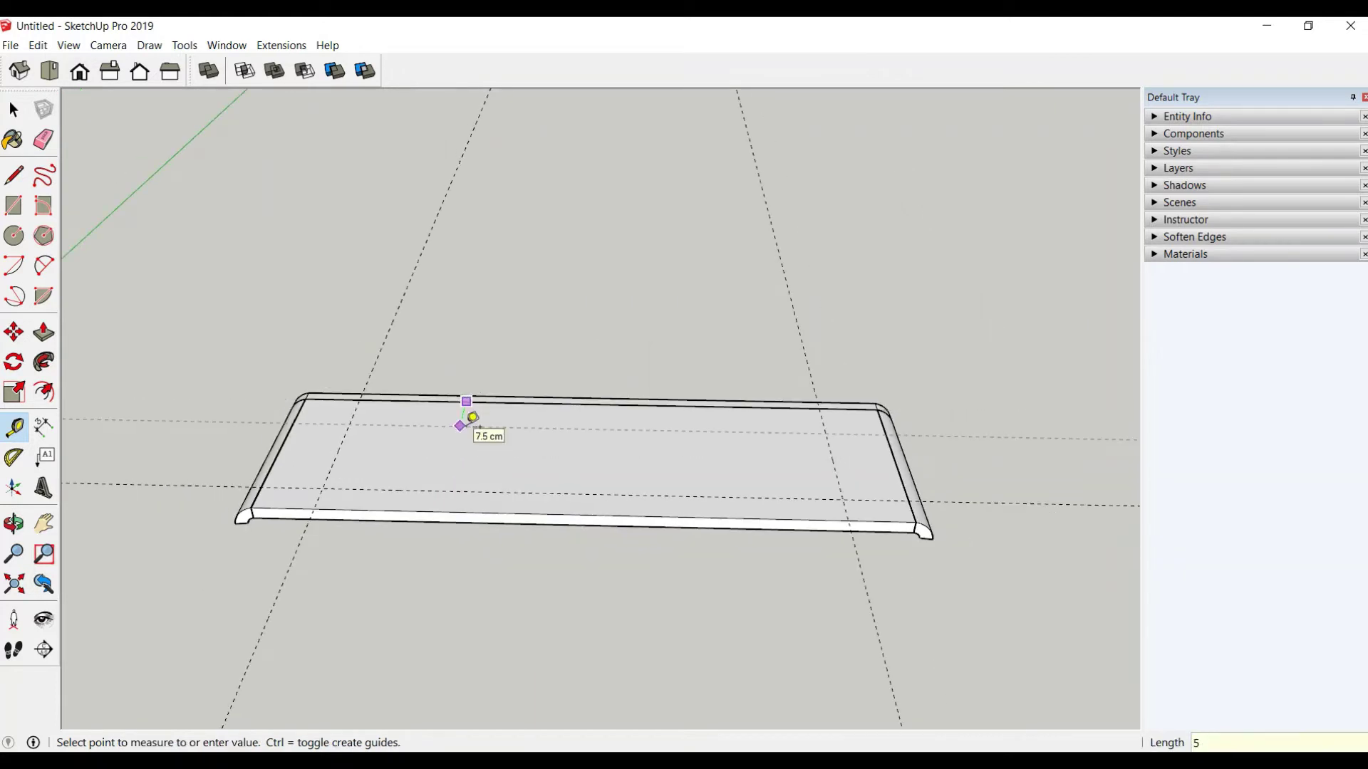
{"action": "key", "text": "Return"}
{"action": "middle_click_drag", "start_coordinate": [473, 419], "coordinate": [456, 499]}
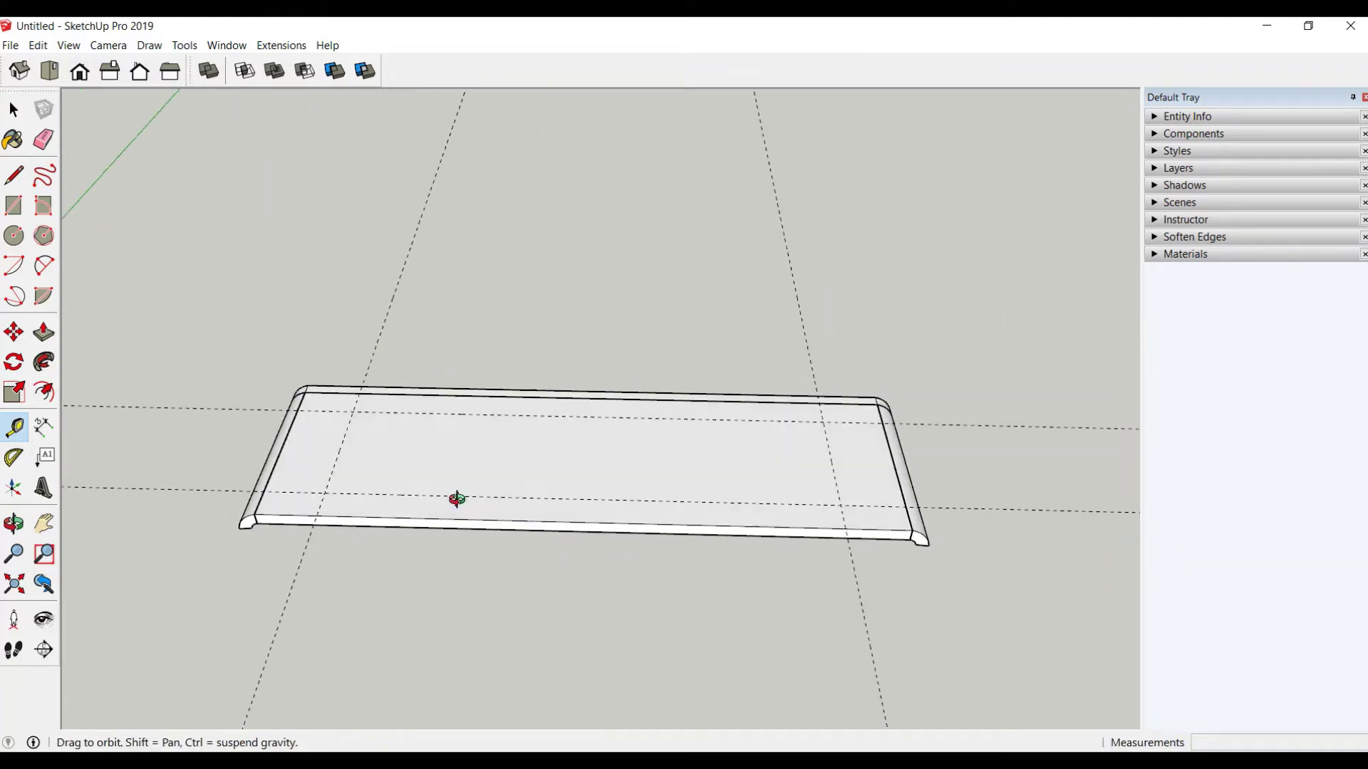
{"action": "left_click", "coordinate": [410, 411]}
{"action": "type", "text": "2"}
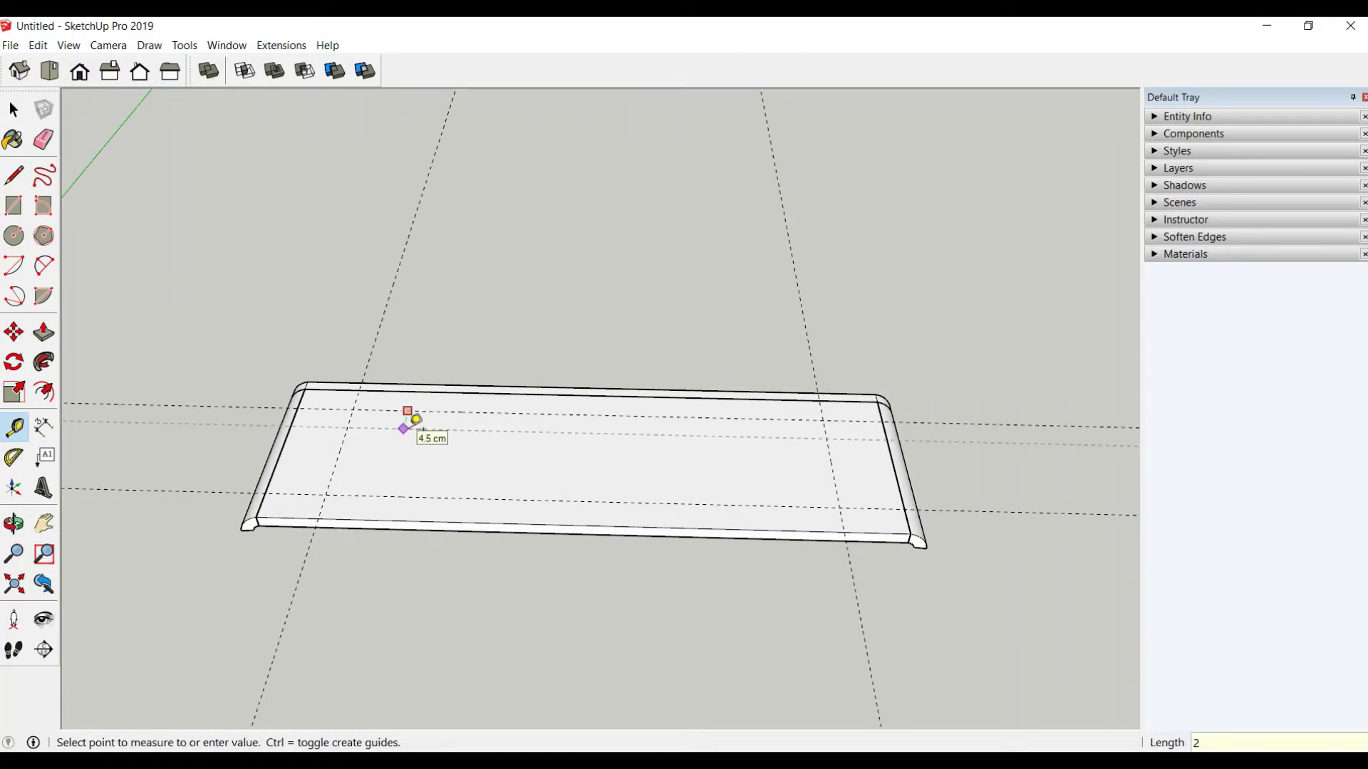
{"action": "key", "text": "Return"}
Step: Draw the thin rail strip rectangle between the guides along the back edge
{"action": "key", "text": "r"}
{"action": "scroll", "coordinate": [305, 427], "scroll_direction": "up", "scroll_amount": 5}
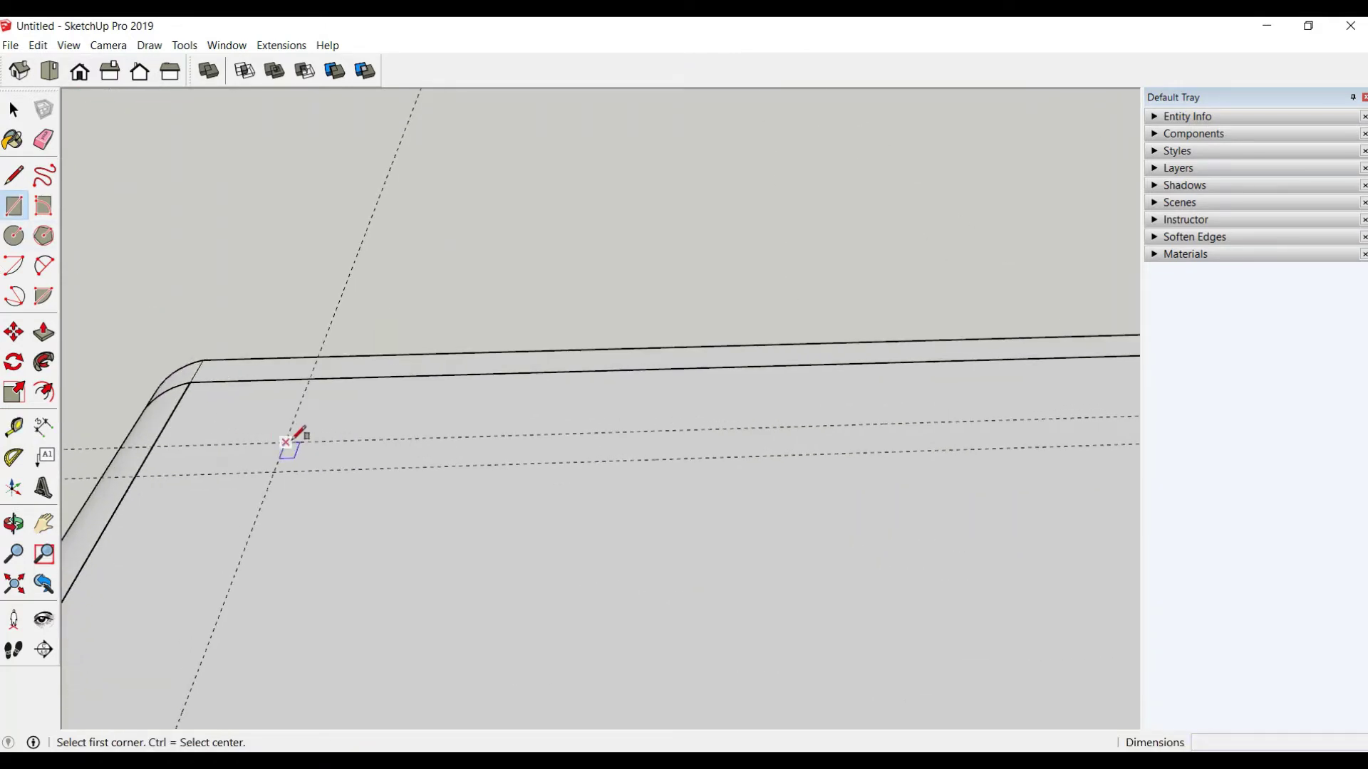
{"action": "left_click", "coordinate": [285, 442]}
{"action": "scroll", "coordinate": [307, 453], "scroll_direction": "down", "scroll_amount": 1}
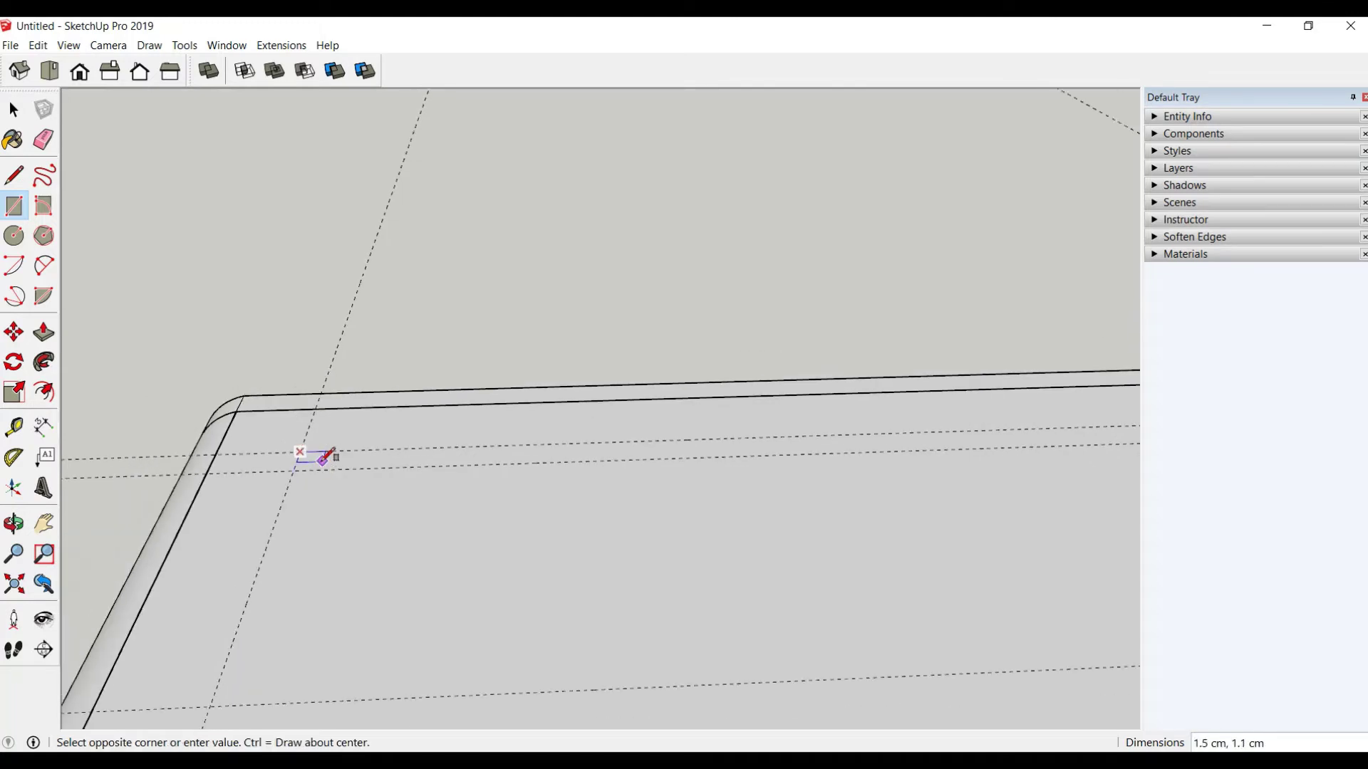
{"action": "scroll", "coordinate": [320, 458], "scroll_direction": "down", "scroll_amount": 2}
{"action": "scroll", "coordinate": [448, 458], "scroll_direction": "down", "scroll_amount": 2}
{"action": "scroll", "coordinate": [864, 436], "scroll_direction": "up", "scroll_amount": 3}
{"action": "scroll", "coordinate": [922, 434], "scroll_direction": "up", "scroll_amount": 2}
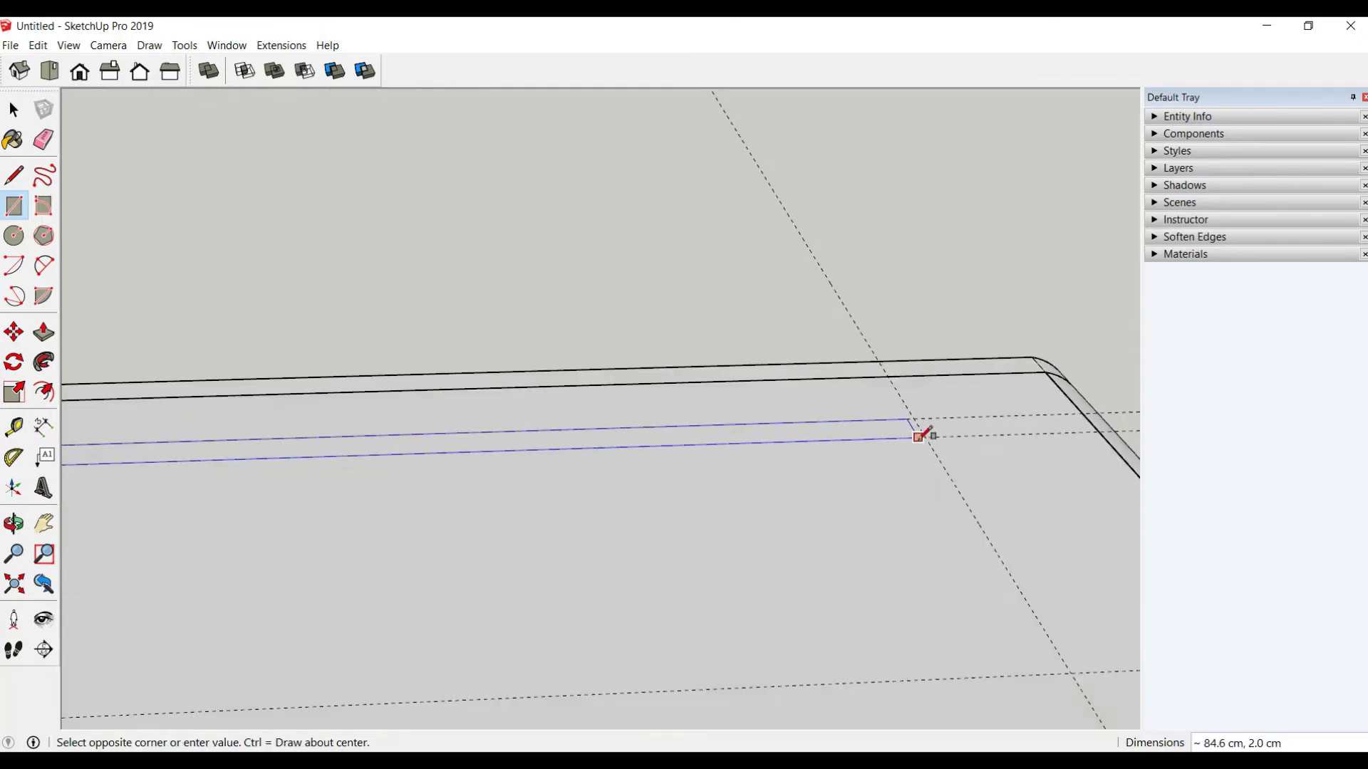
{"action": "left_click", "coordinate": [925, 436]}
{"action": "scroll", "coordinate": [922, 459], "scroll_direction": "down", "scroll_amount": 2}
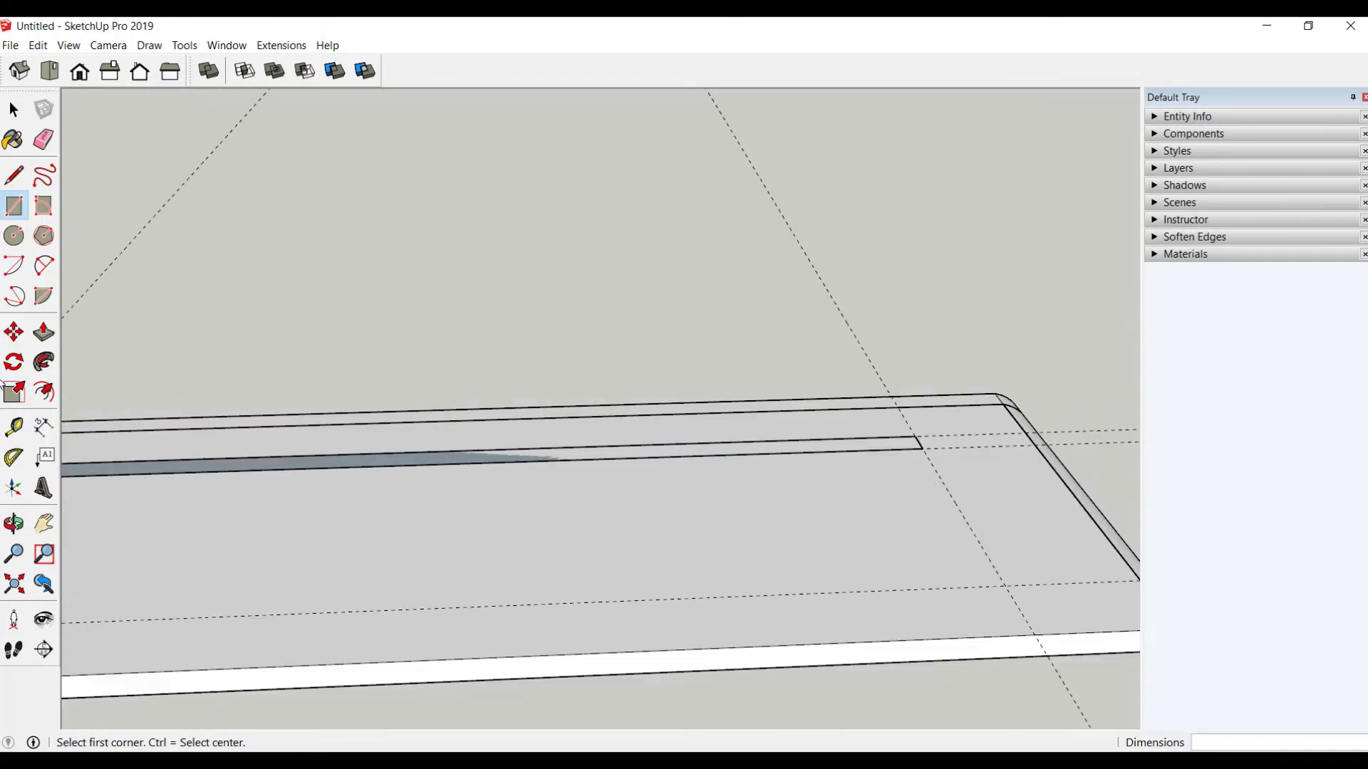
Step: Raise the strip 2.0 cm into an upright rail
{"action": "left_click", "coordinate": [44, 333]}
{"action": "left_click", "coordinate": [353, 459]}
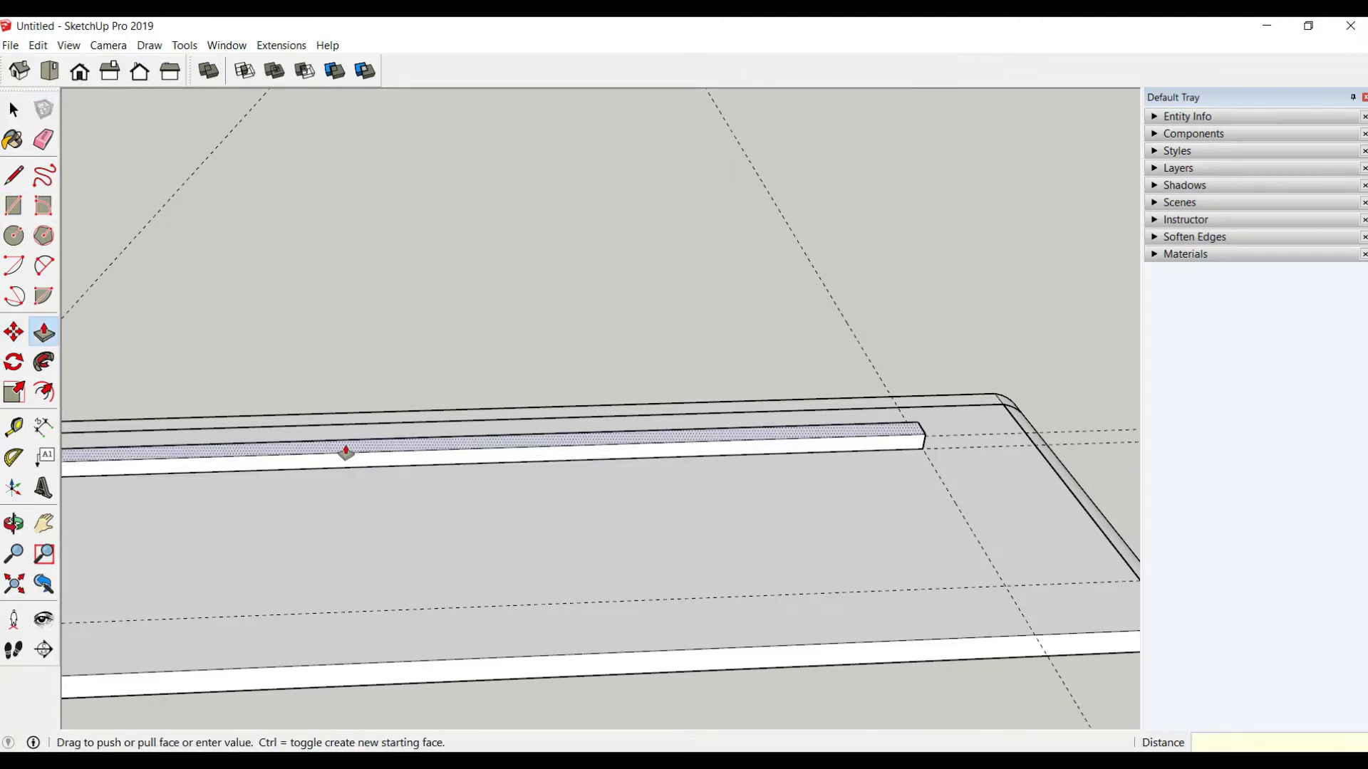
{"action": "type", "text": "2"}
{"action": "key", "text": "Return"}
{"action": "scroll", "coordinate": [745, 452], "scroll_direction": "down", "scroll_amount": 3}
{"action": "scroll", "coordinate": [391, 428], "scroll_direction": "up", "scroll_amount": 3}
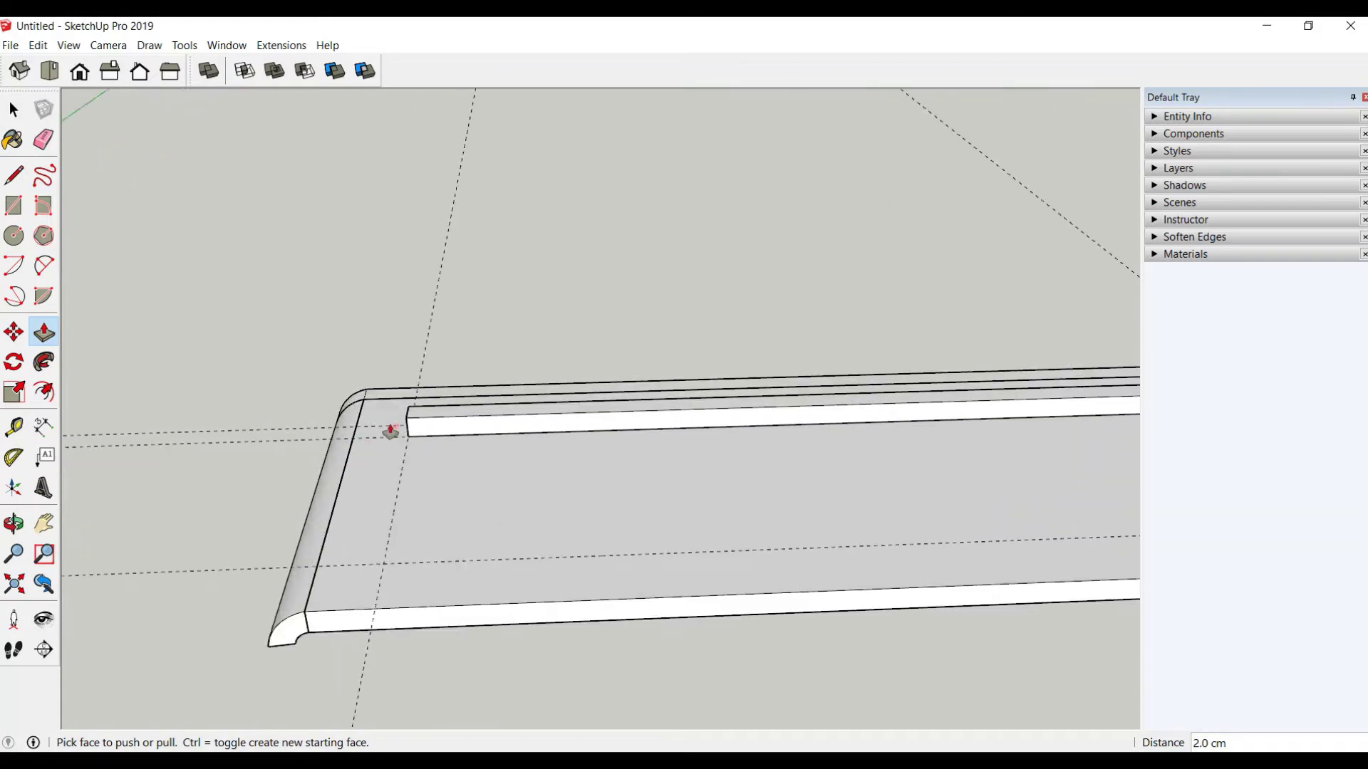
{"action": "scroll", "coordinate": [439, 435], "scroll_direction": "up", "scroll_amount": 2}
{"action": "middle_click_drag", "start_coordinate": [439, 435], "coordinate": [461, 318]}
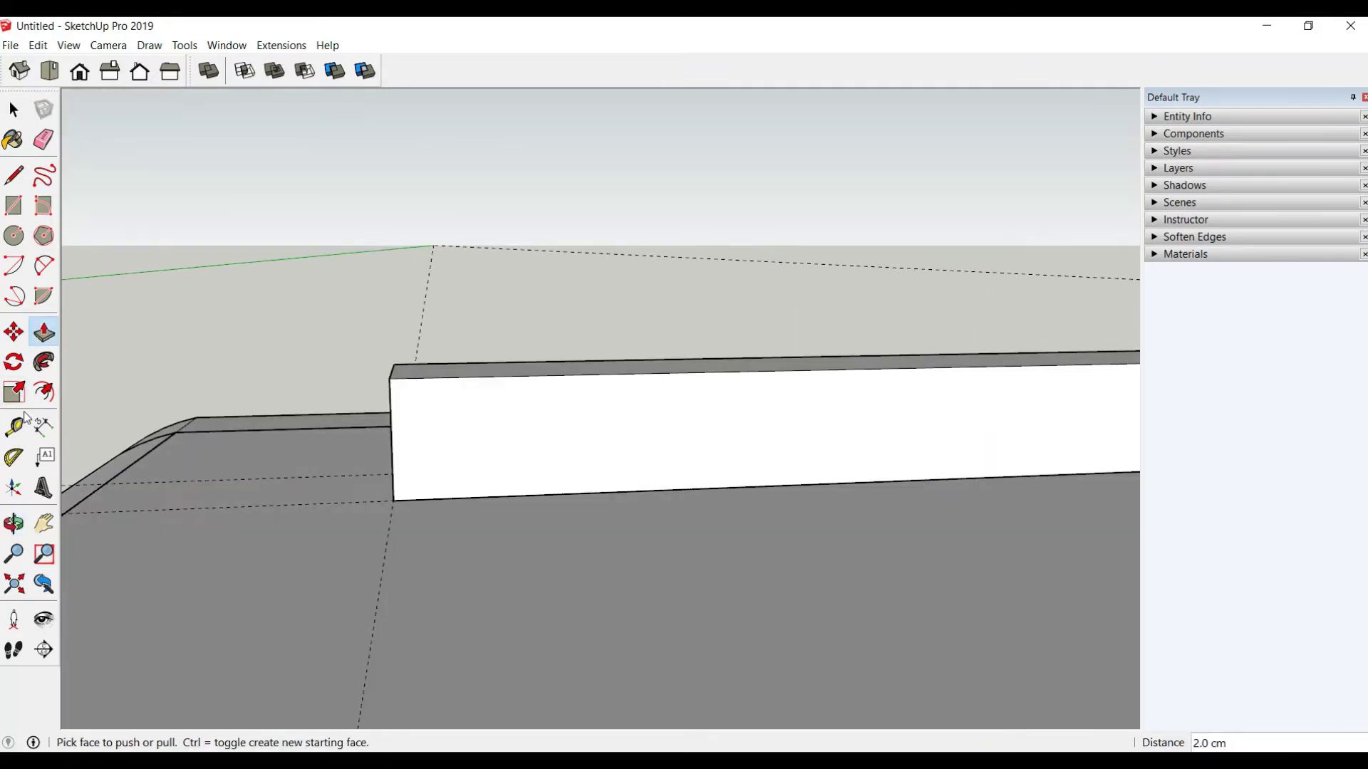
{"action": "left_click", "coordinate": [18, 426]}
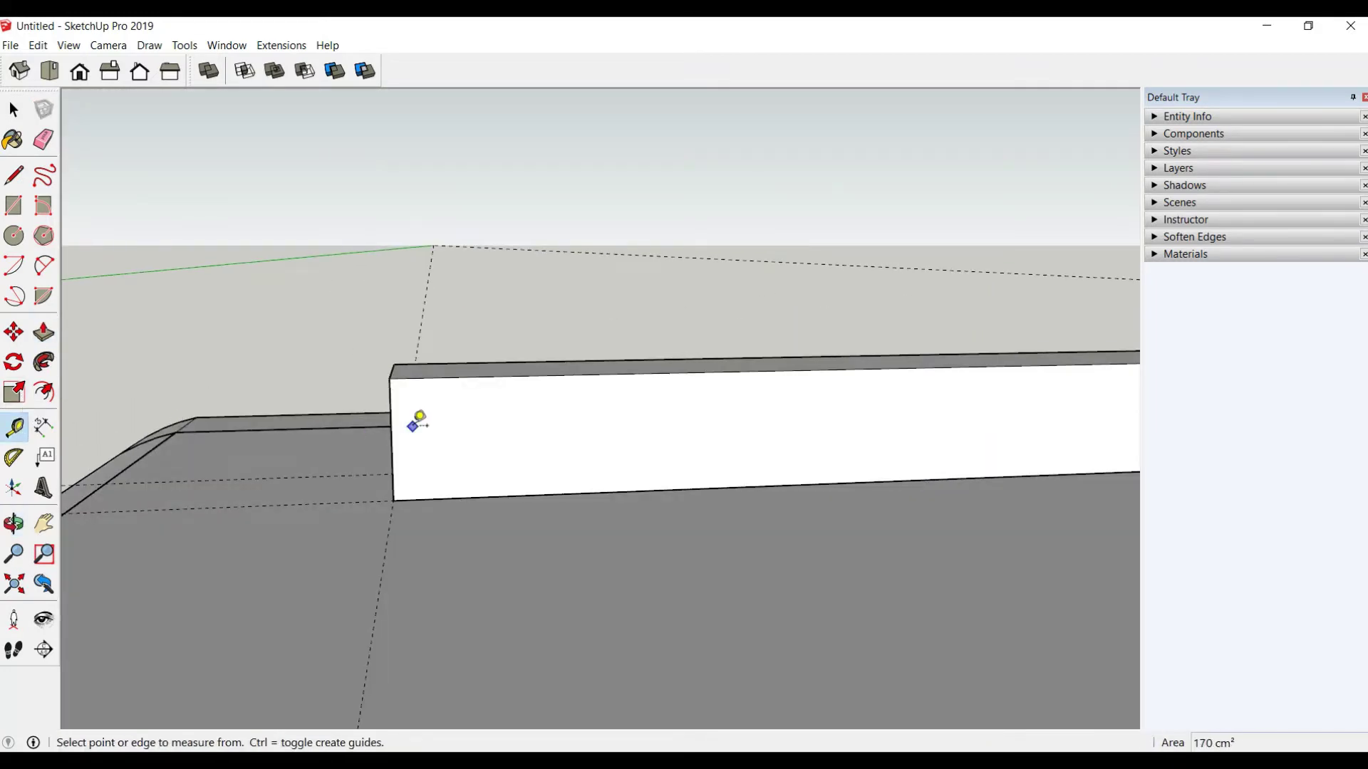
Step: Place two guides 1 cm and 2 cm from the rail's left end
{"action": "left_click", "coordinate": [390, 426]}
{"action": "type", "text": "1"}
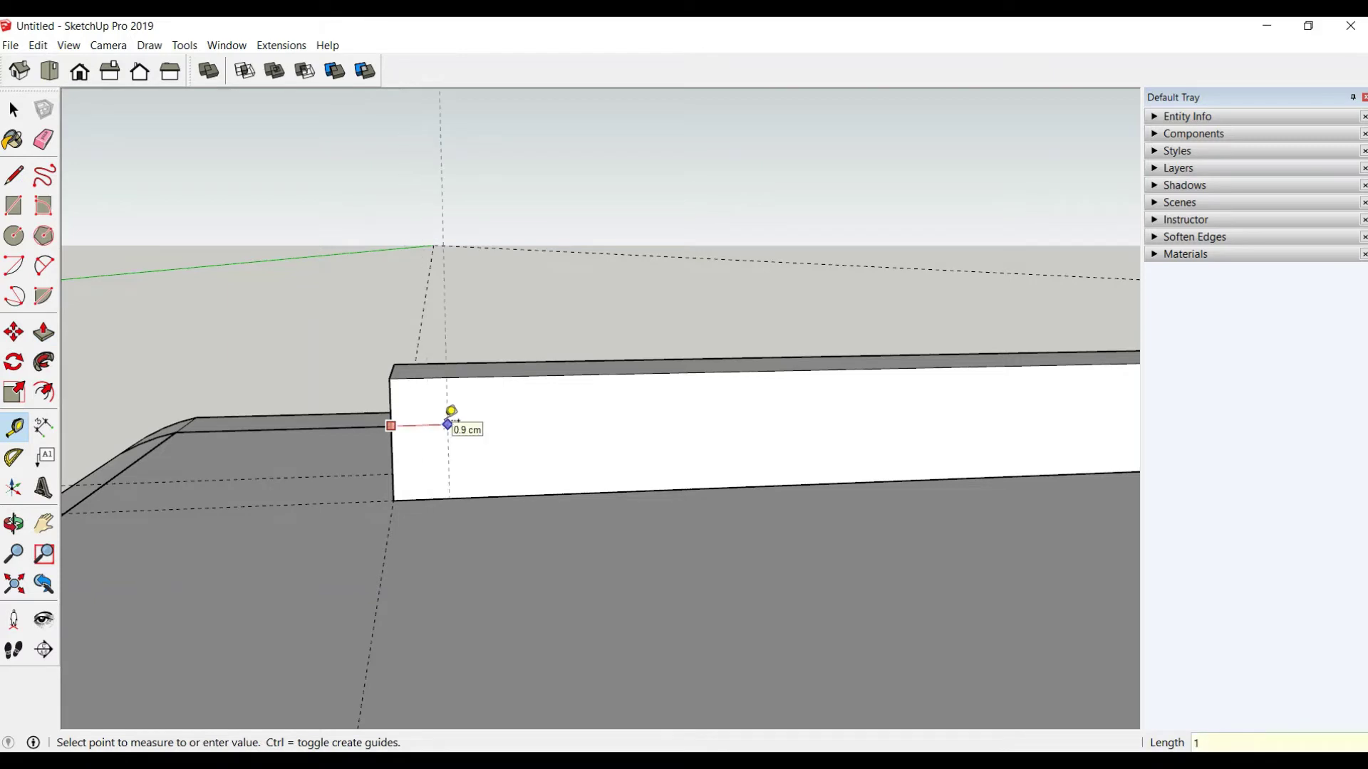
{"action": "key", "text": "Return"}
{"action": "left_click", "coordinate": [454, 430]}
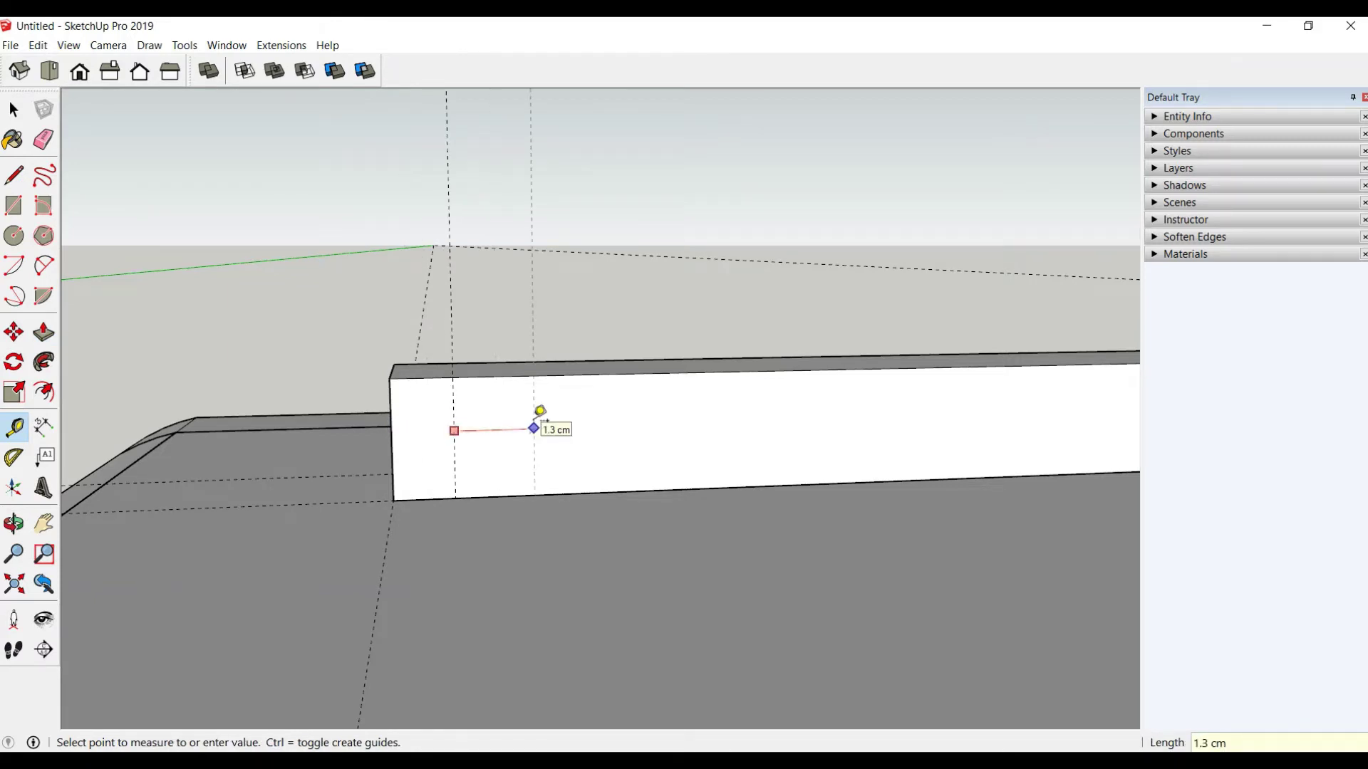
{"action": "key", "text": "Return"}
{"action": "middle_click_drag", "start_coordinate": [550, 443], "coordinate": [538, 440]}
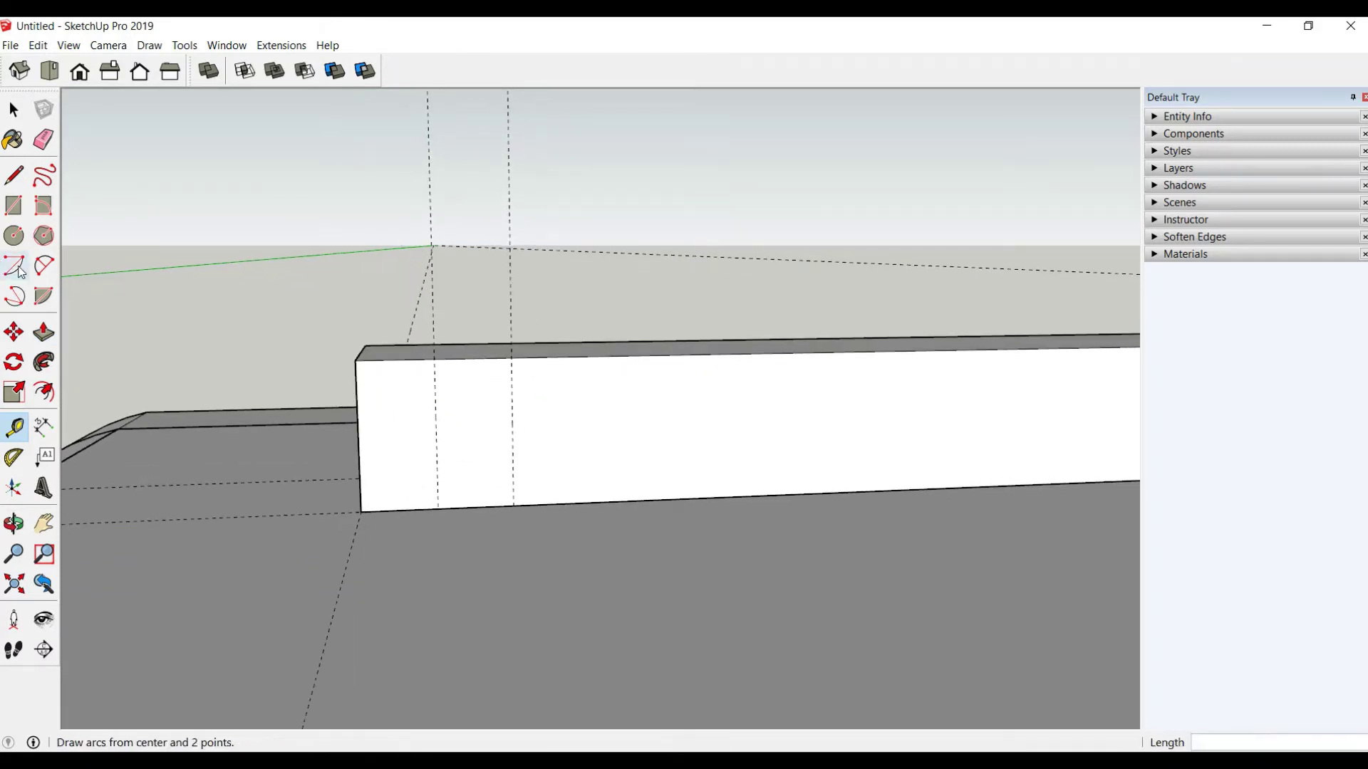
Step: Draw a tangent two-point arc from bottom to top edge on the rail's left end face
{"action": "left_click", "coordinate": [45, 266]}
{"action": "left_click", "coordinate": [438, 508]}
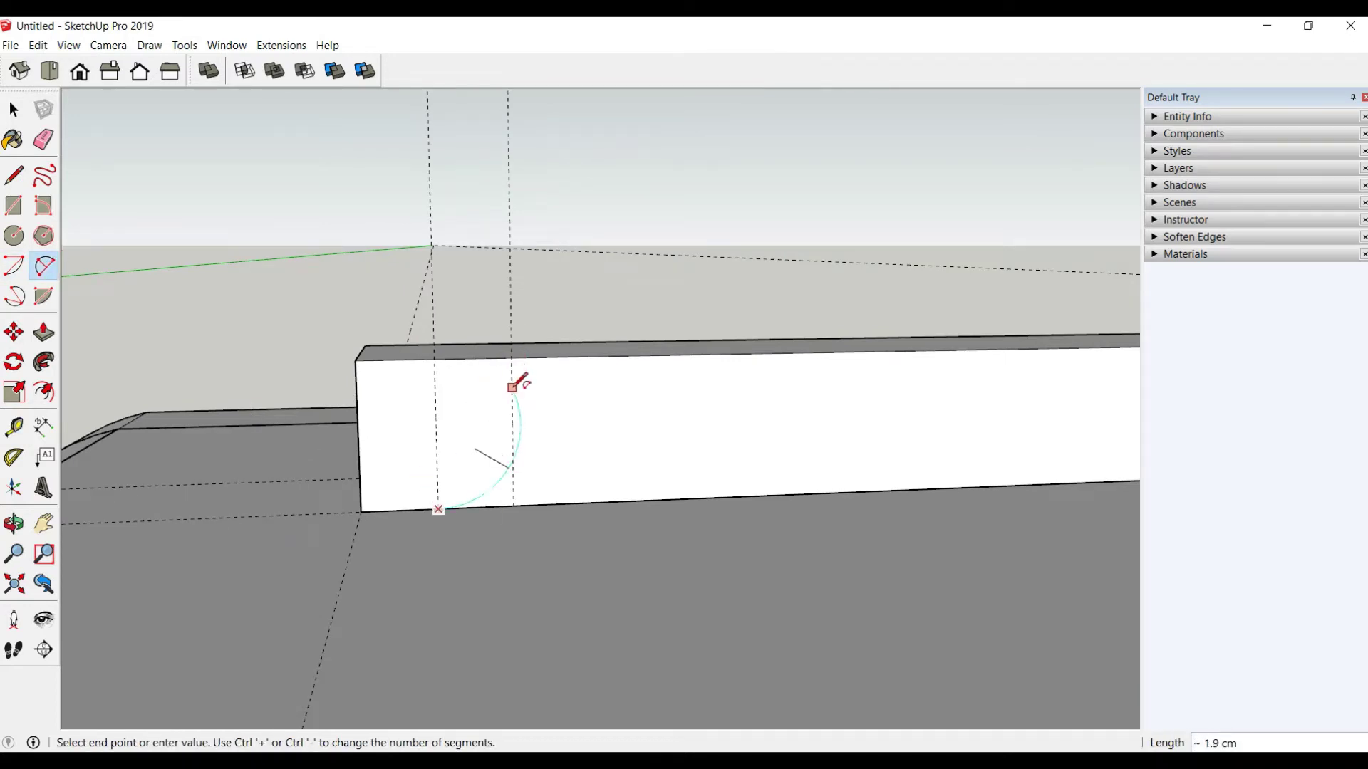
{"action": "scroll", "coordinate": [515, 354], "scroll_direction": "up", "scroll_amount": 2}
{"action": "left_click", "coordinate": [511, 341]}
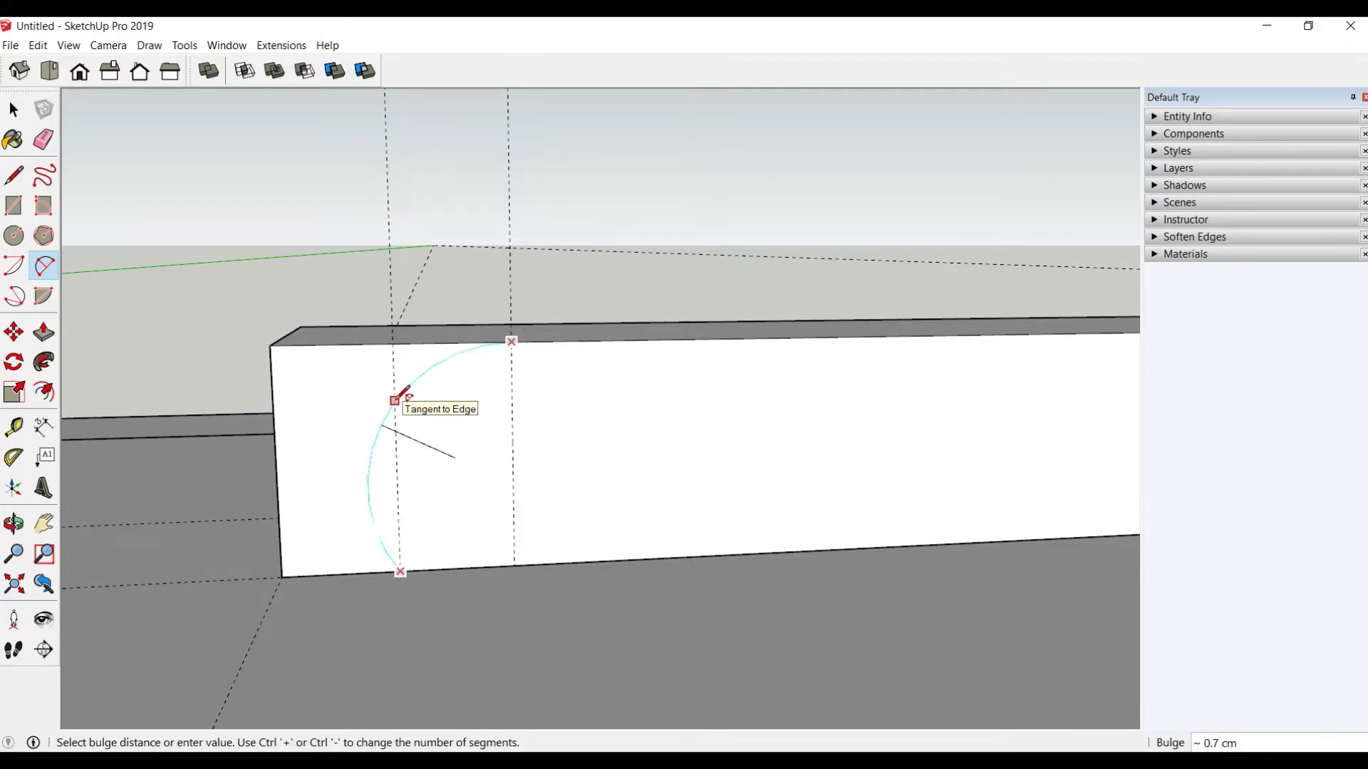
{"action": "left_click", "coordinate": [394, 396]}
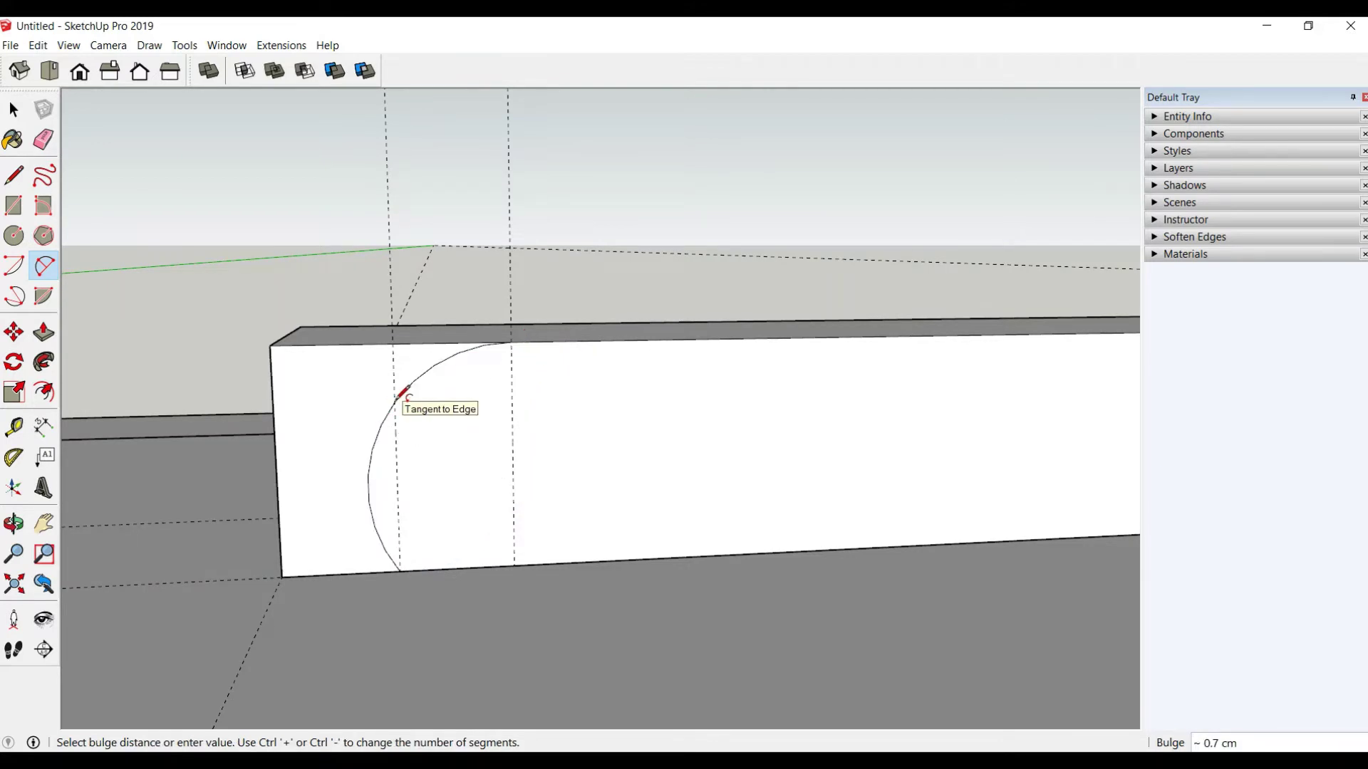
Step: Push away the corner outside the arc, rounding the rail's left end
{"action": "left_click", "coordinate": [44, 333]}
{"action": "left_click_drag", "start_coordinate": [290, 417], "coordinate": [318, 354]}
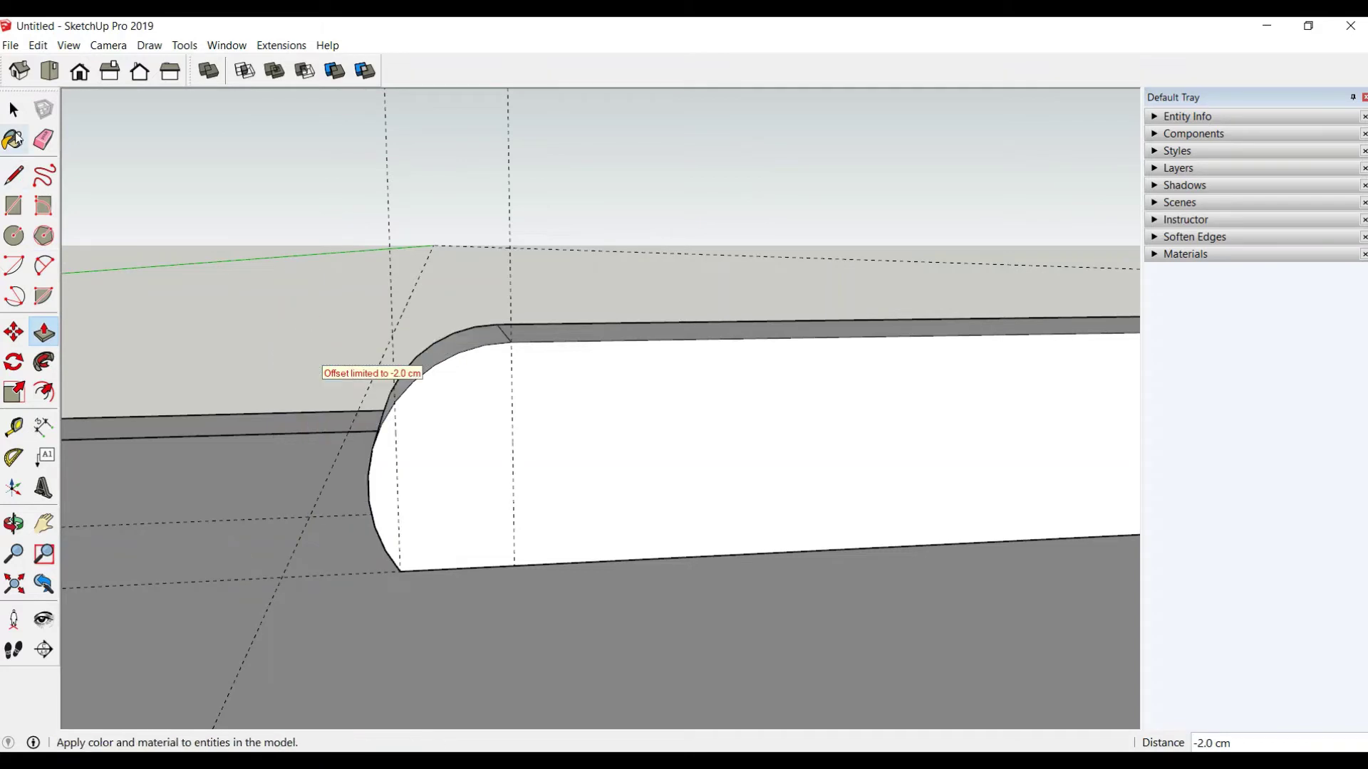
{"action": "left_click", "coordinate": [14, 109]}
{"action": "scroll", "coordinate": [108, 473], "scroll_direction": "down", "scroll_amount": 2}
{"action": "scroll", "coordinate": [427, 504], "scroll_direction": "down", "scroll_amount": 1}
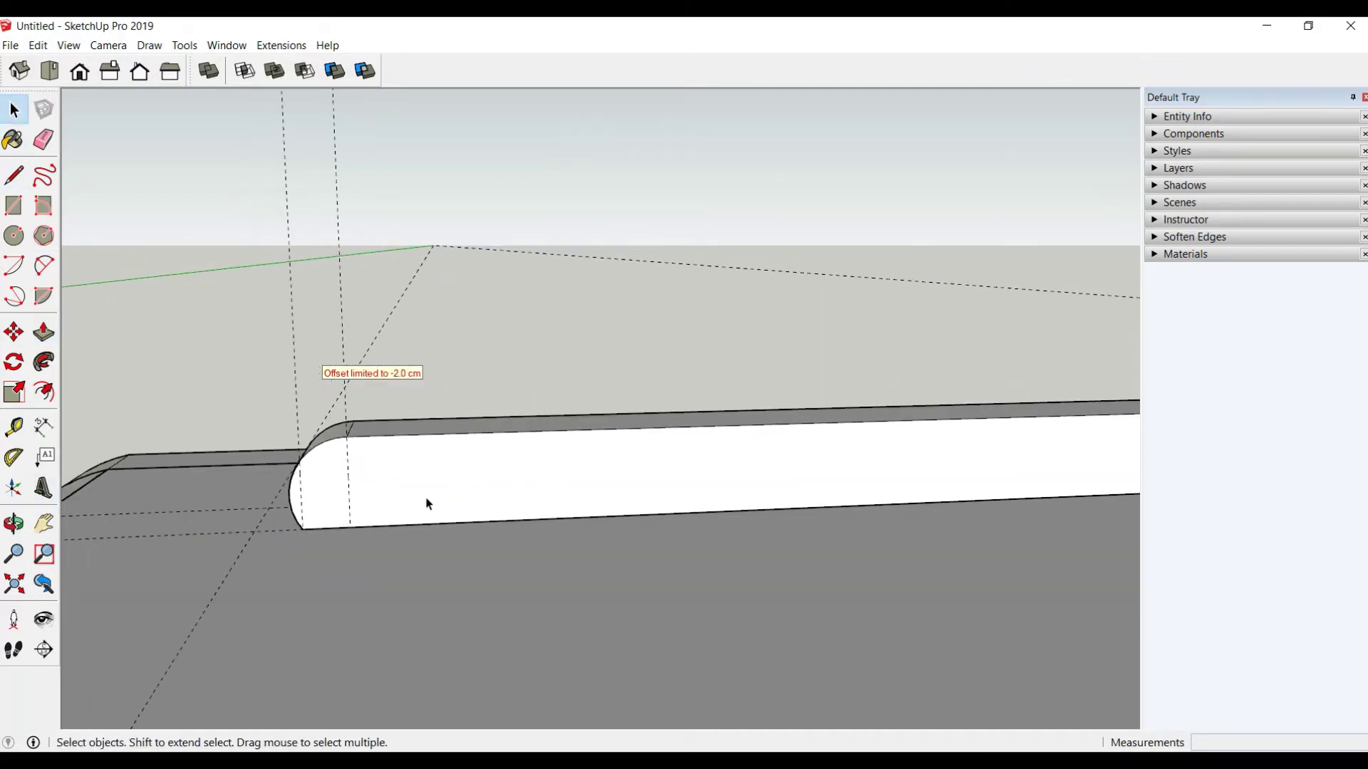
{"action": "middle_click_drag", "start_coordinate": [428, 504], "coordinate": [221, 479], "text": "shift"}
Step: Place two guides 1 cm apart near the rail's right end
{"action": "key", "text": "t"}
{"action": "type", "text": "1"}
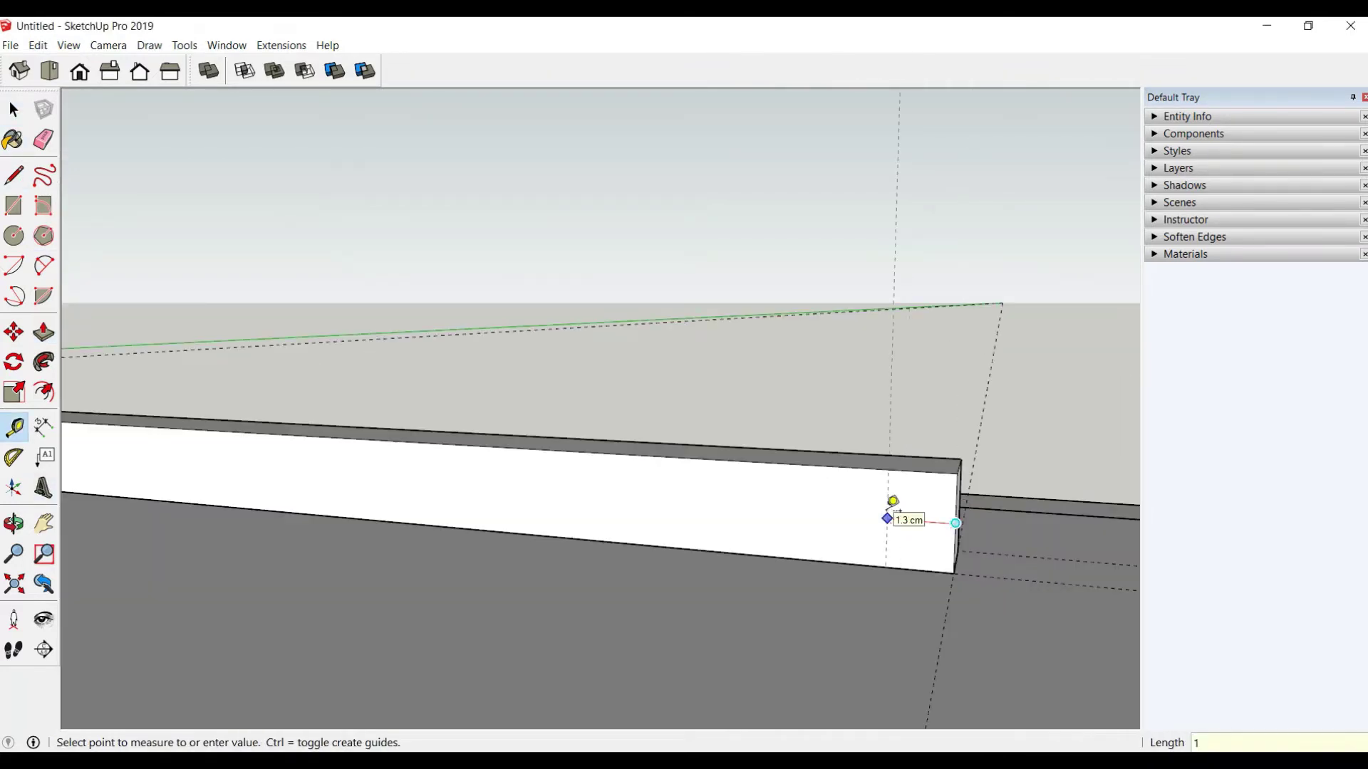
{"action": "key", "text": "Return"}
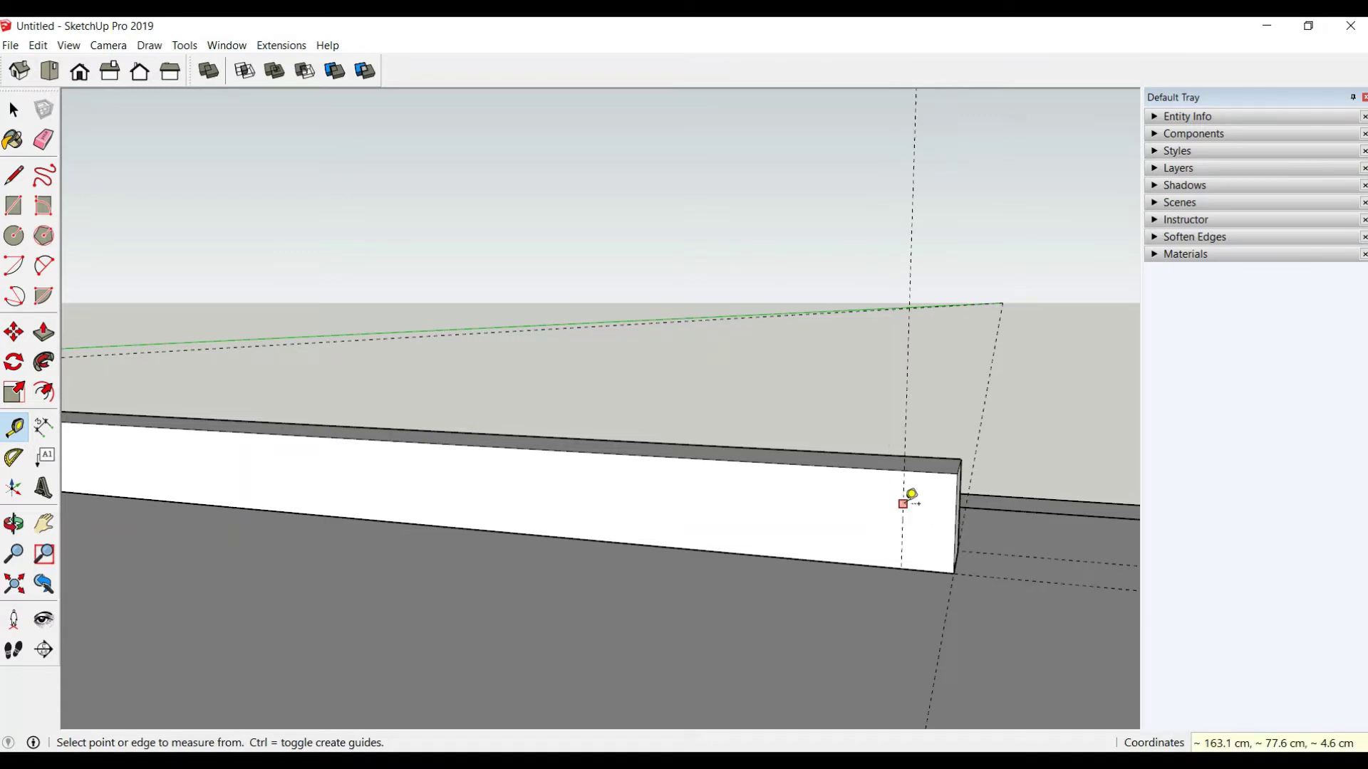
{"action": "left_click", "coordinate": [903, 503]}
{"action": "type", "text": "1"}
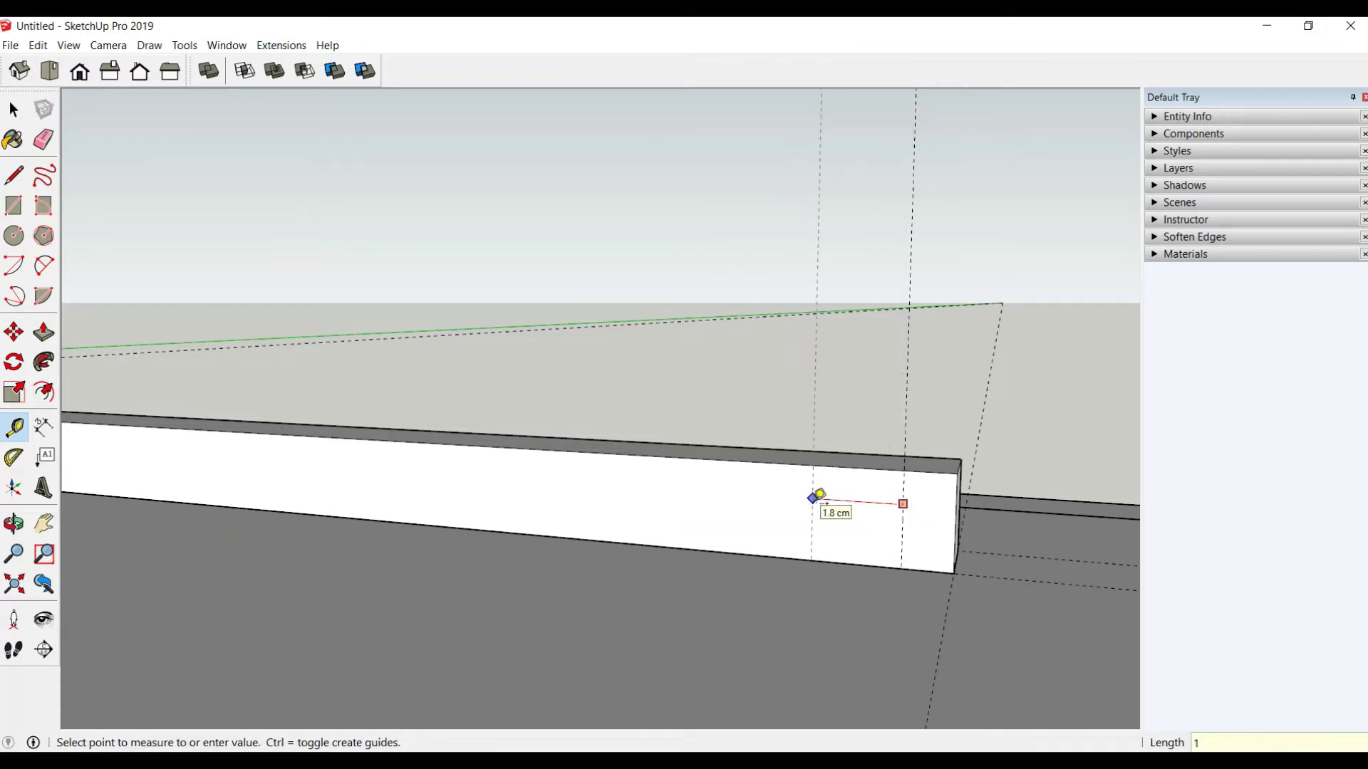
{"action": "key", "text": "Return"}
{"action": "middle_click_drag", "start_coordinate": [864, 513], "coordinate": [884, 499]}
Step: Draw a two-point arc across the rail's right end corner
{"action": "left_click", "coordinate": [15, 207]}
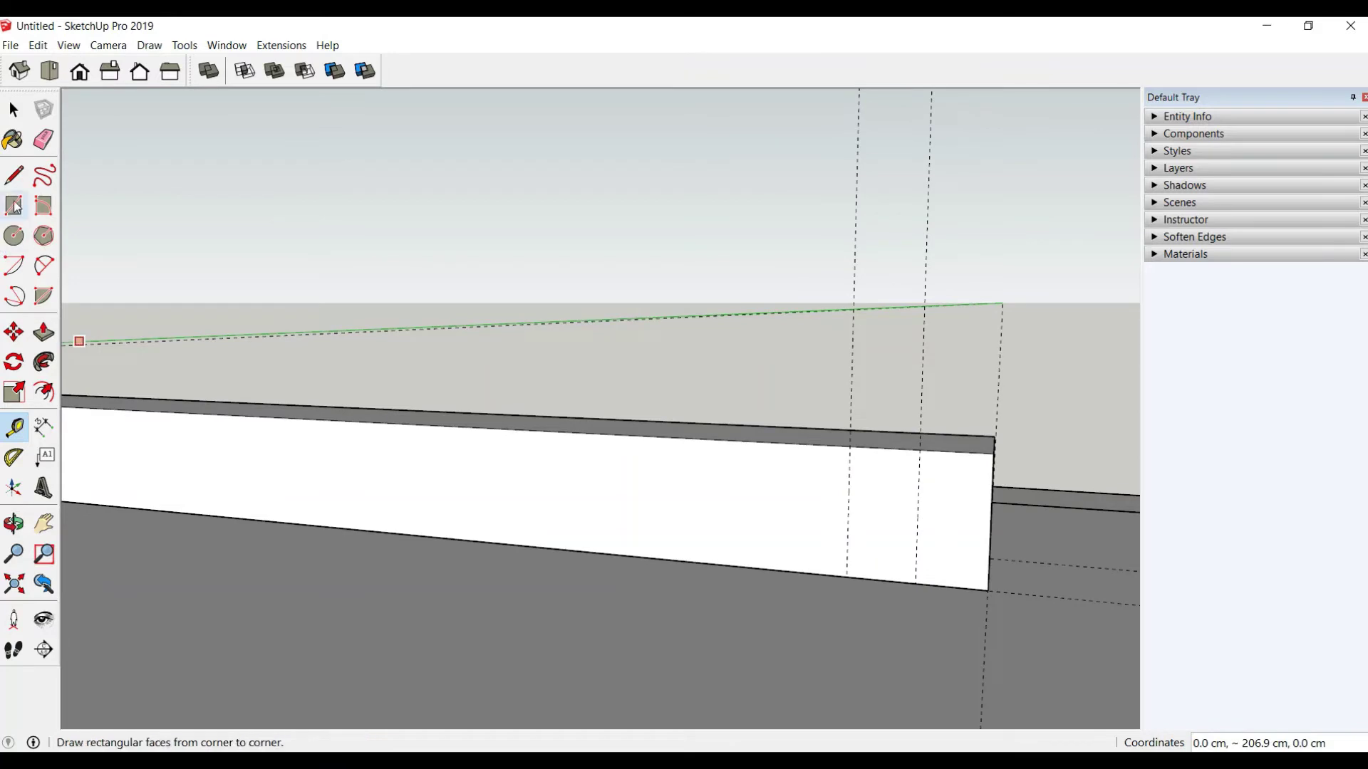
{"action": "left_click", "coordinate": [44, 265]}
{"action": "left_click", "coordinate": [916, 584]}
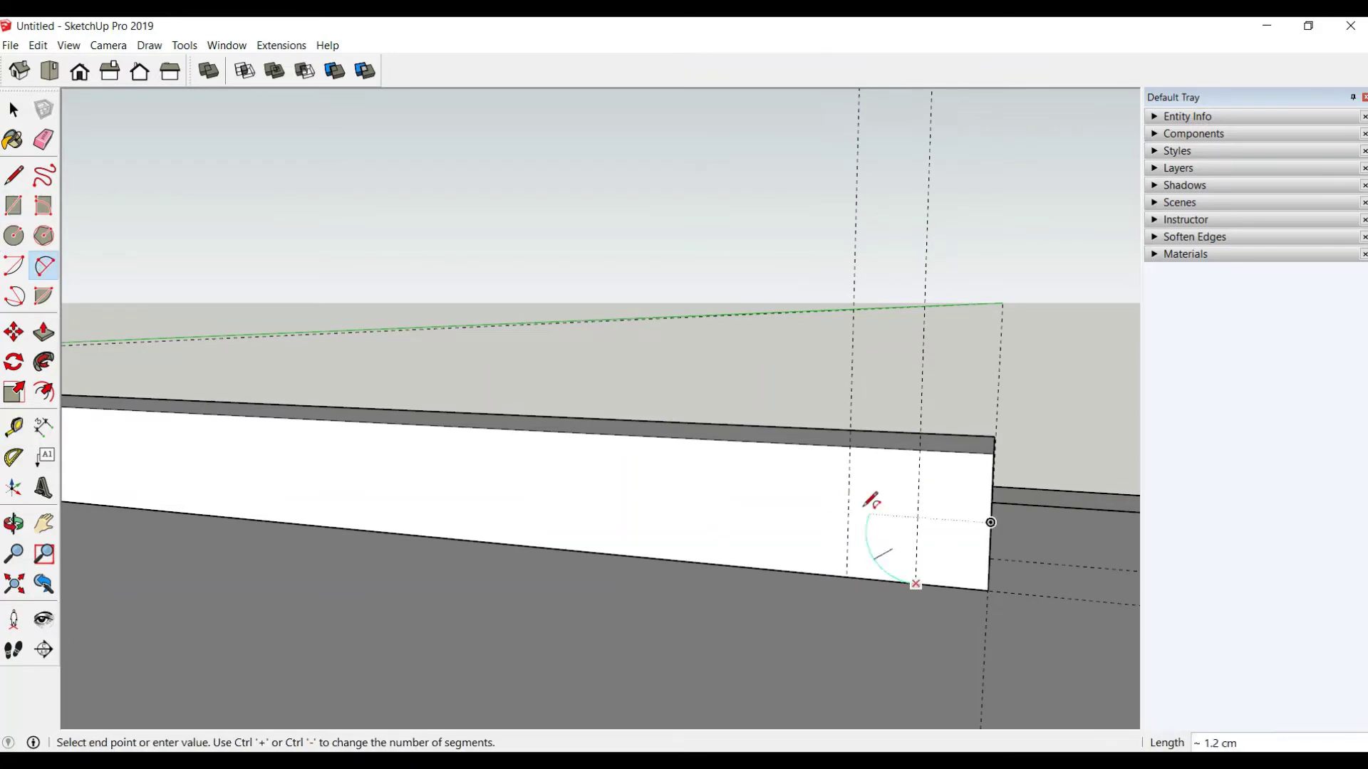
{"action": "left_click", "coordinate": [849, 446]}
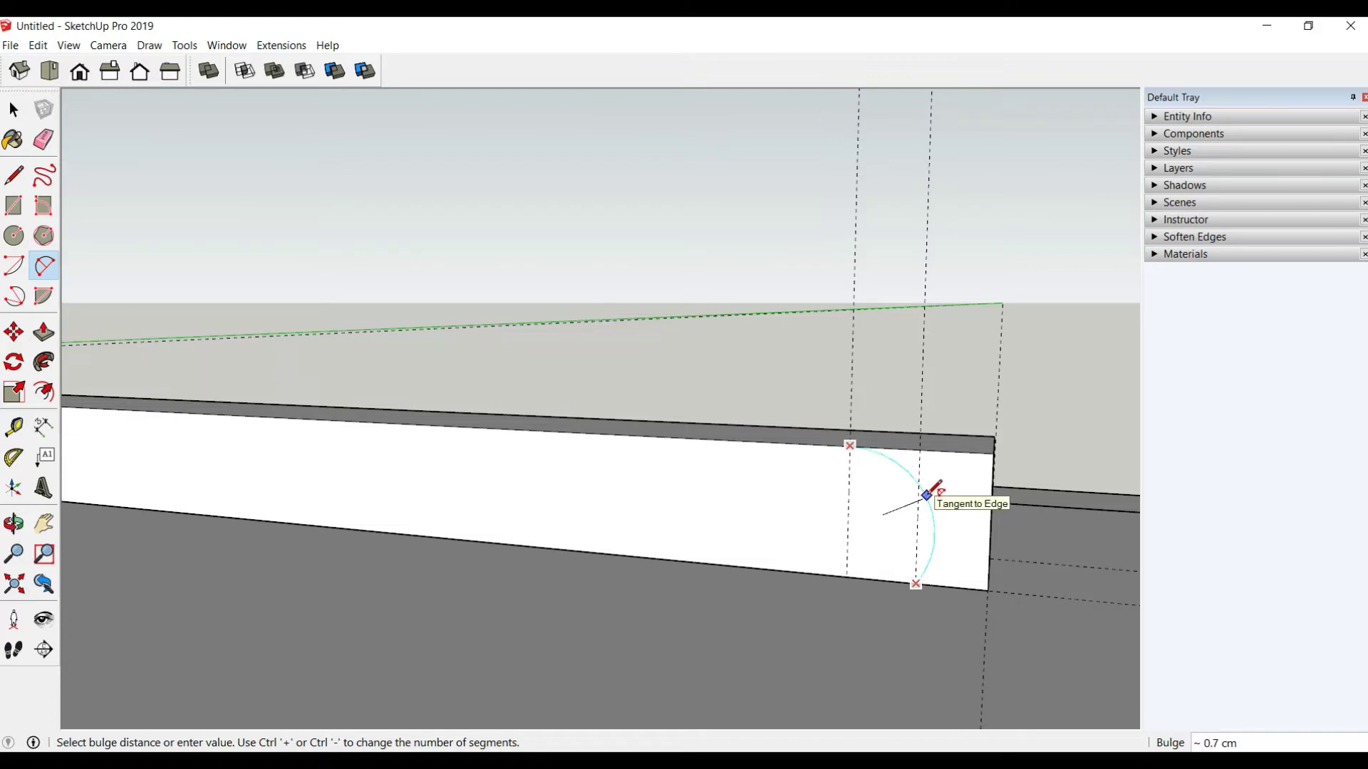
{"action": "left_click", "coordinate": [936, 491]}
Step: Push the corner through by -2.0 cm and select the whole rounded rail
{"action": "left_click", "coordinate": [43, 331]}
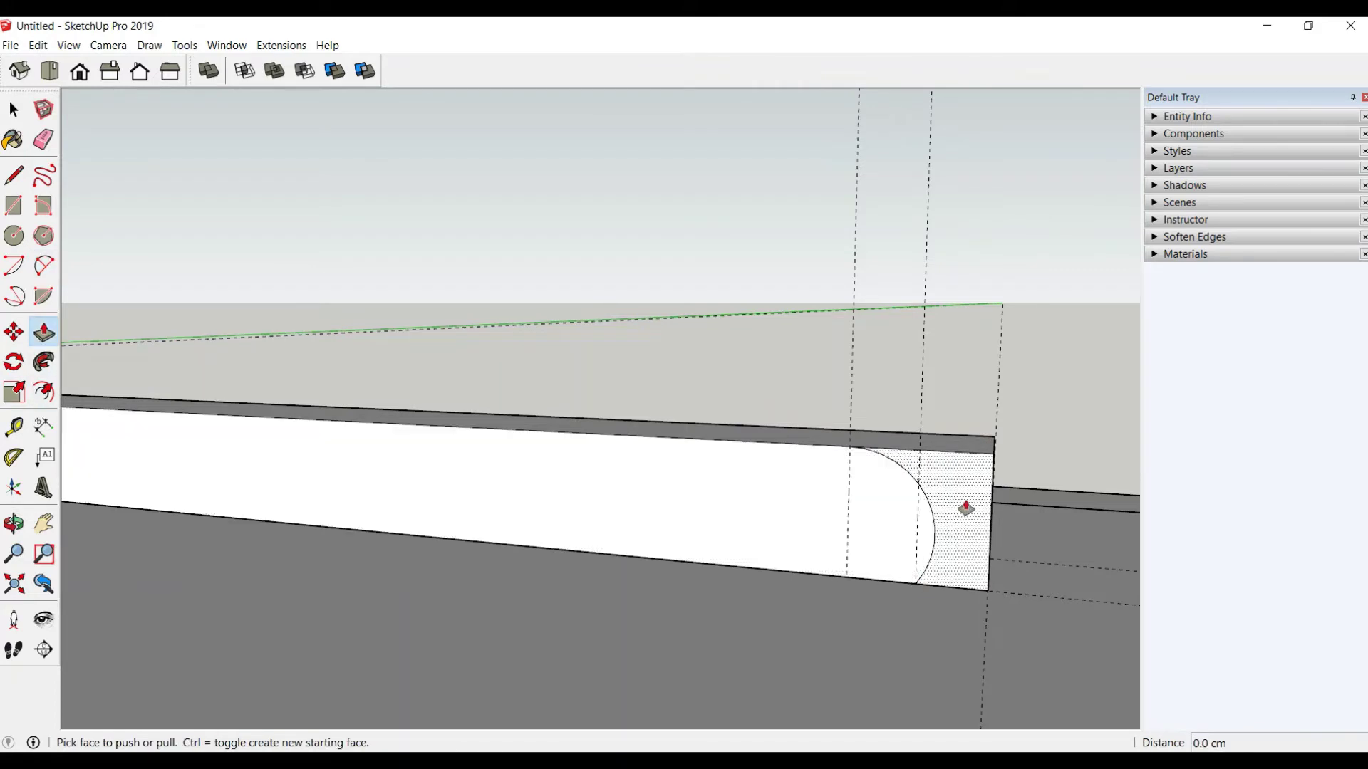
{"action": "left_click_drag", "start_coordinate": [967, 503], "coordinate": [977, 406]}
{"action": "middle_click_drag", "start_coordinate": [976, 406], "coordinate": [965, 470]}
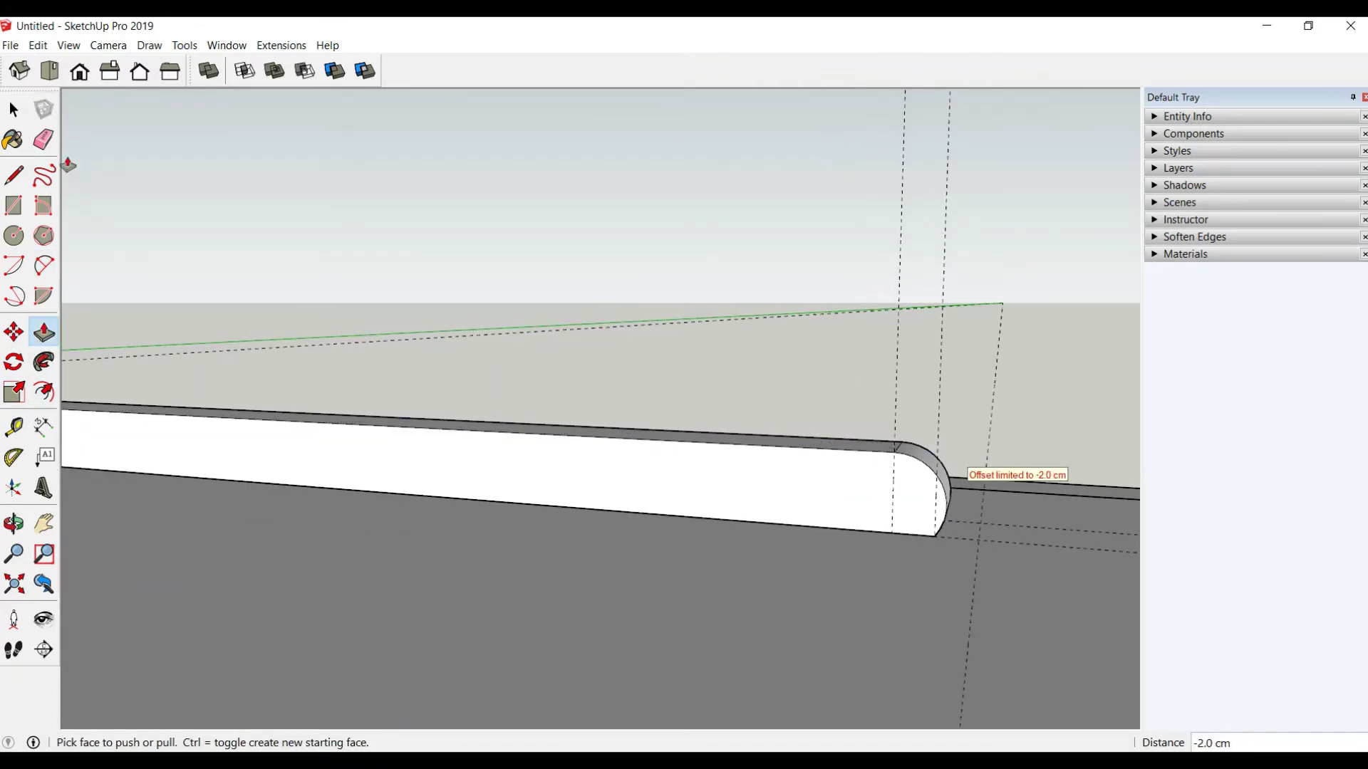
{"action": "left_click", "coordinate": [13, 109]}
{"action": "triple_click", "coordinate": [660, 457]}
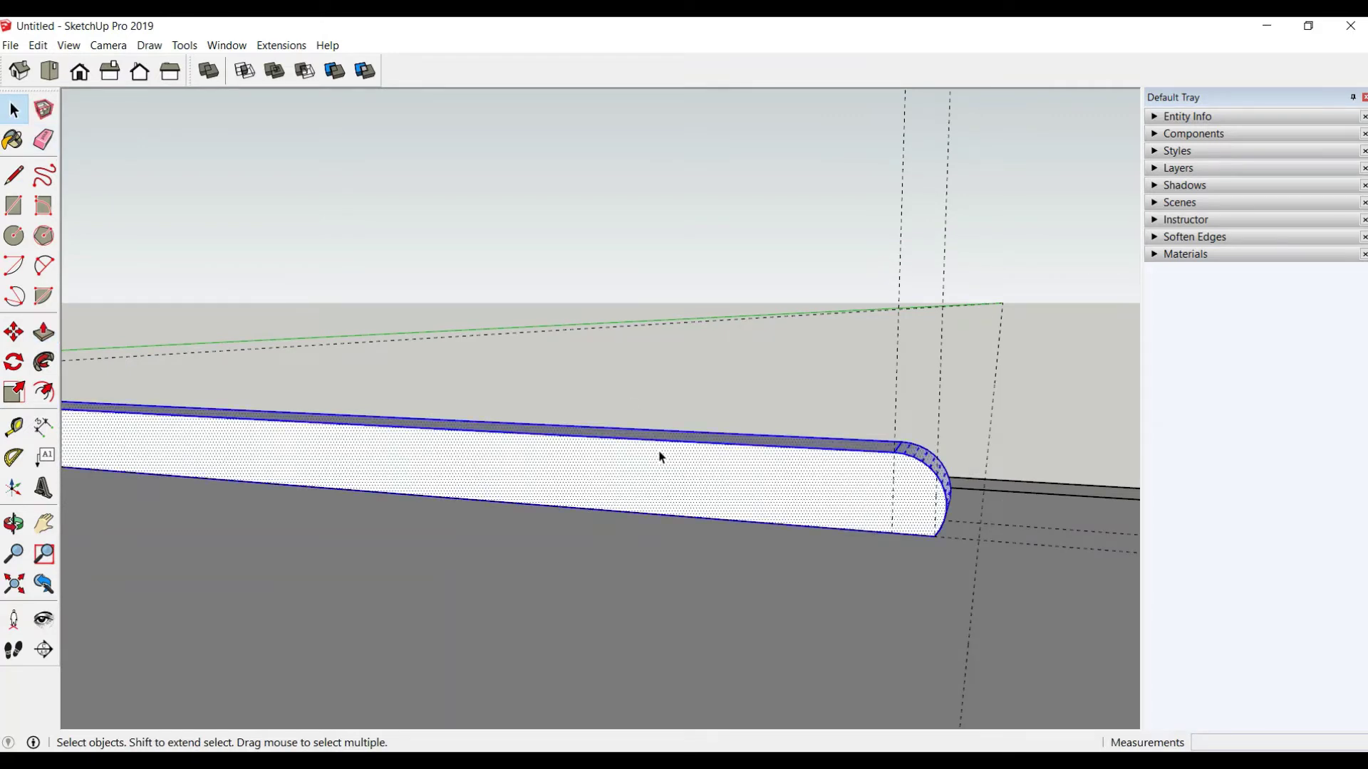
Step: Make the rounded rail a group
{"action": "right_click", "coordinate": [660, 457]}
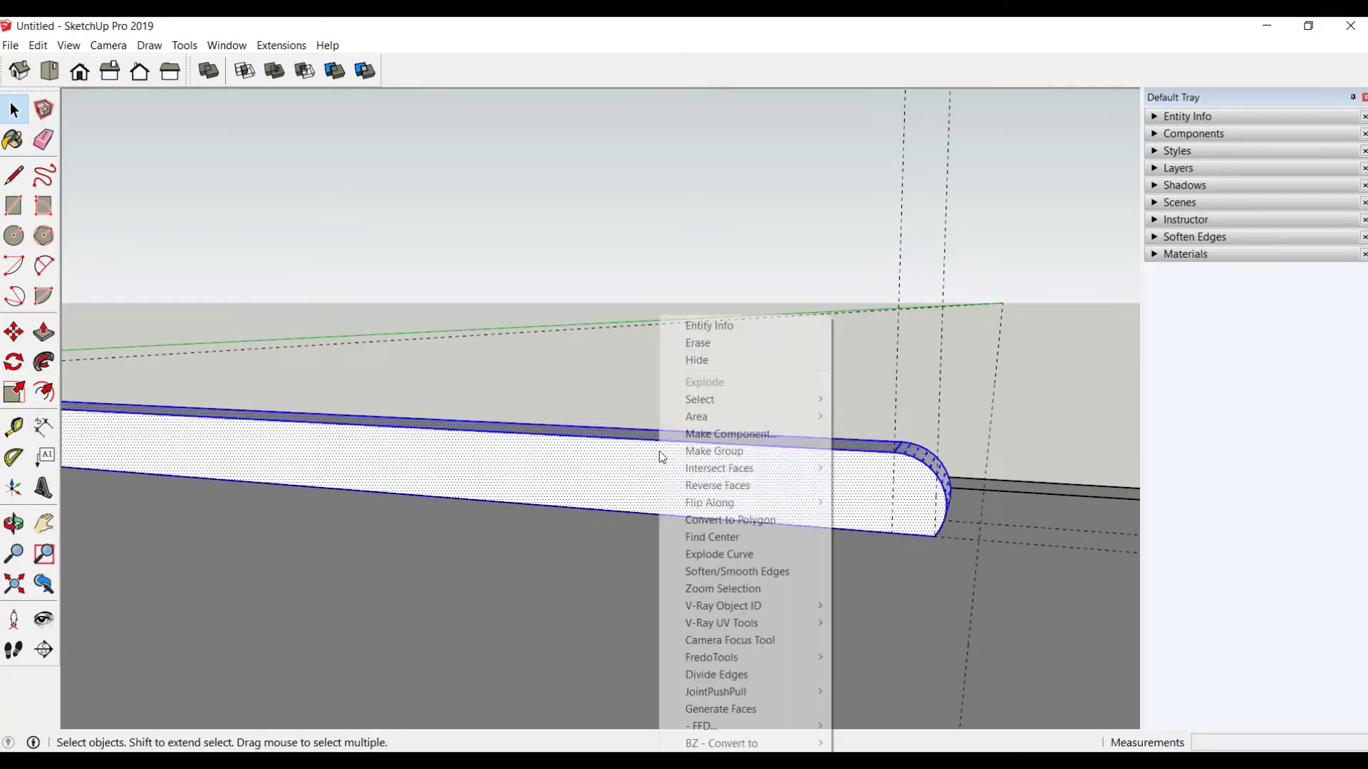
{"action": "left_click", "coordinate": [715, 458]}
{"action": "scroll", "coordinate": [745, 467], "scroll_direction": "down", "scroll_amount": 3}
{"action": "scroll", "coordinate": [745, 467], "scroll_direction": "down", "scroll_amount": 3}
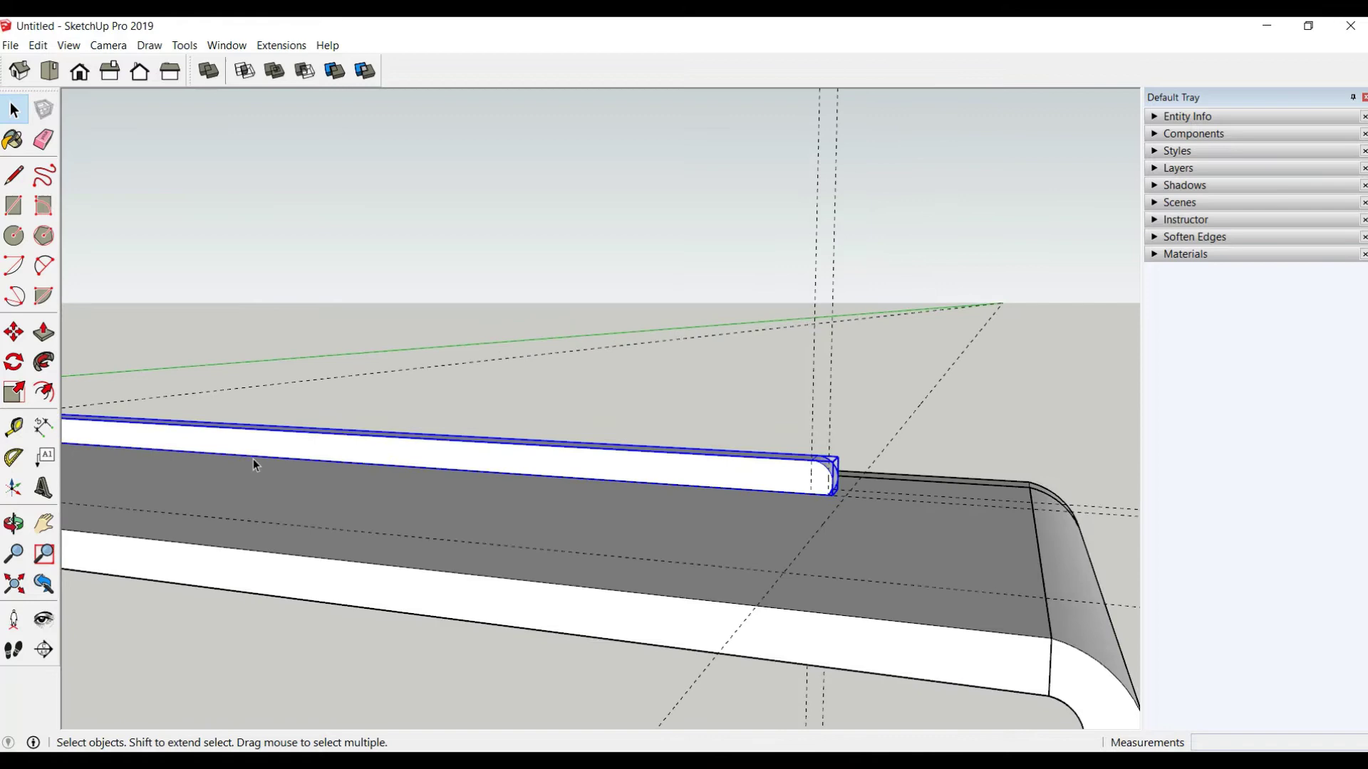
Step: Copy the rail 17.5 cm across the tabletop as a parallel second rail
{"action": "left_click", "coordinate": [13, 331]}
{"action": "middle_click_drag", "start_coordinate": [296, 382], "coordinate": [809, 542]}
{"action": "key", "text": "ctrl"}
{"action": "left_click", "coordinate": [808, 541]}
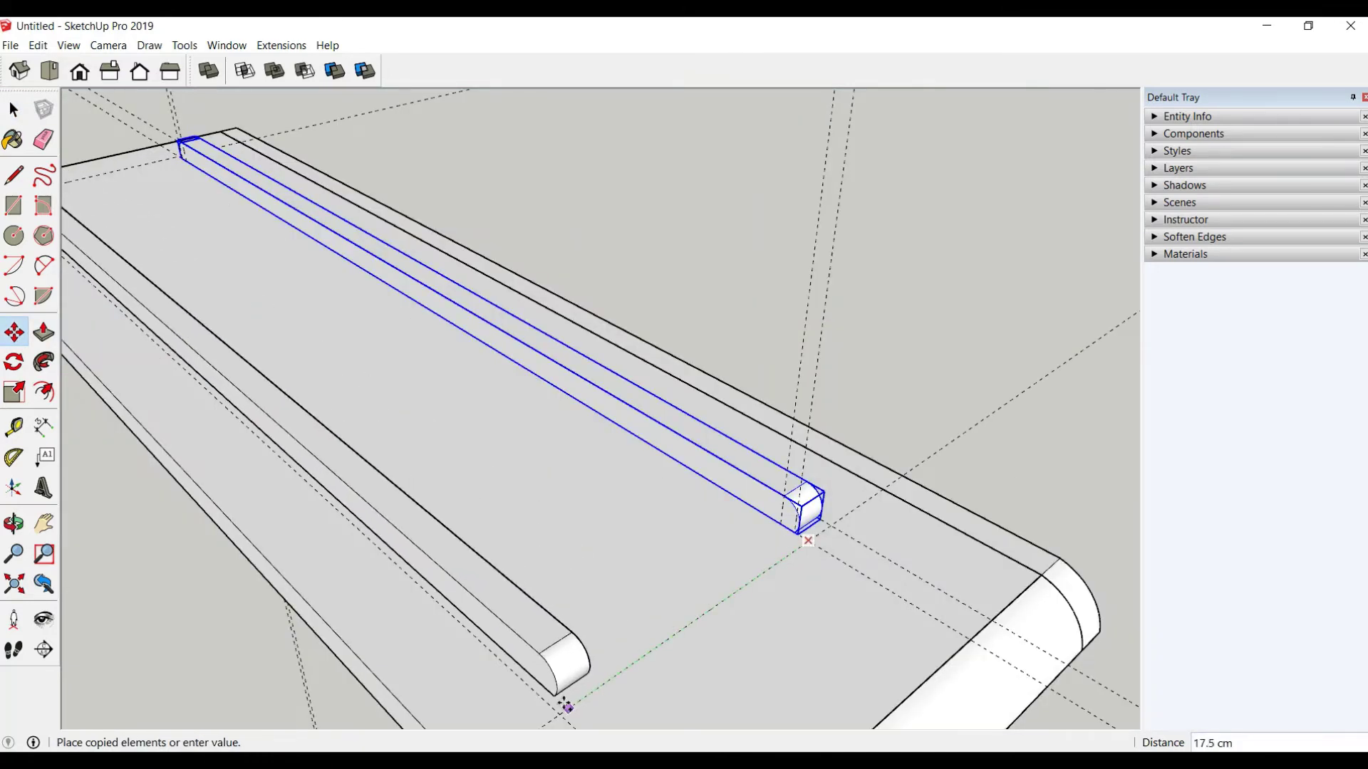
{"action": "left_click", "coordinate": [565, 705]}
{"action": "mouse_move", "coordinate": [651, 632]}
{"action": "middle_mouse_down"}
{"action": "mouse_move", "coordinate": [742, 406]}
{"action": "mouse_move", "coordinate": [832, 321]}
{"action": "middle_mouse_up"}
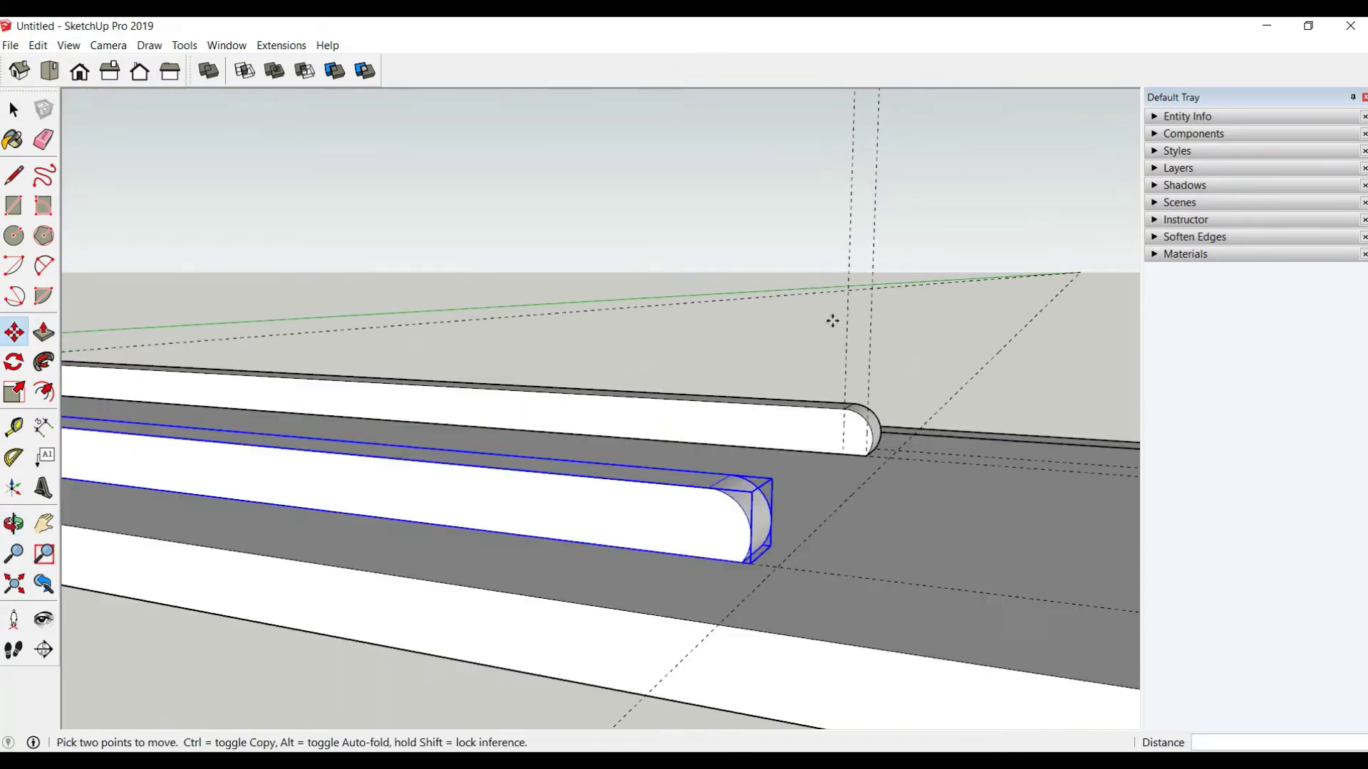
{"action": "scroll", "coordinate": [832, 322], "scroll_direction": "up", "scroll_amount": 3}
{"action": "key", "text": "t"}
{"action": "scroll", "coordinate": [888, 384], "scroll_direction": "up", "scroll_amount": 2}
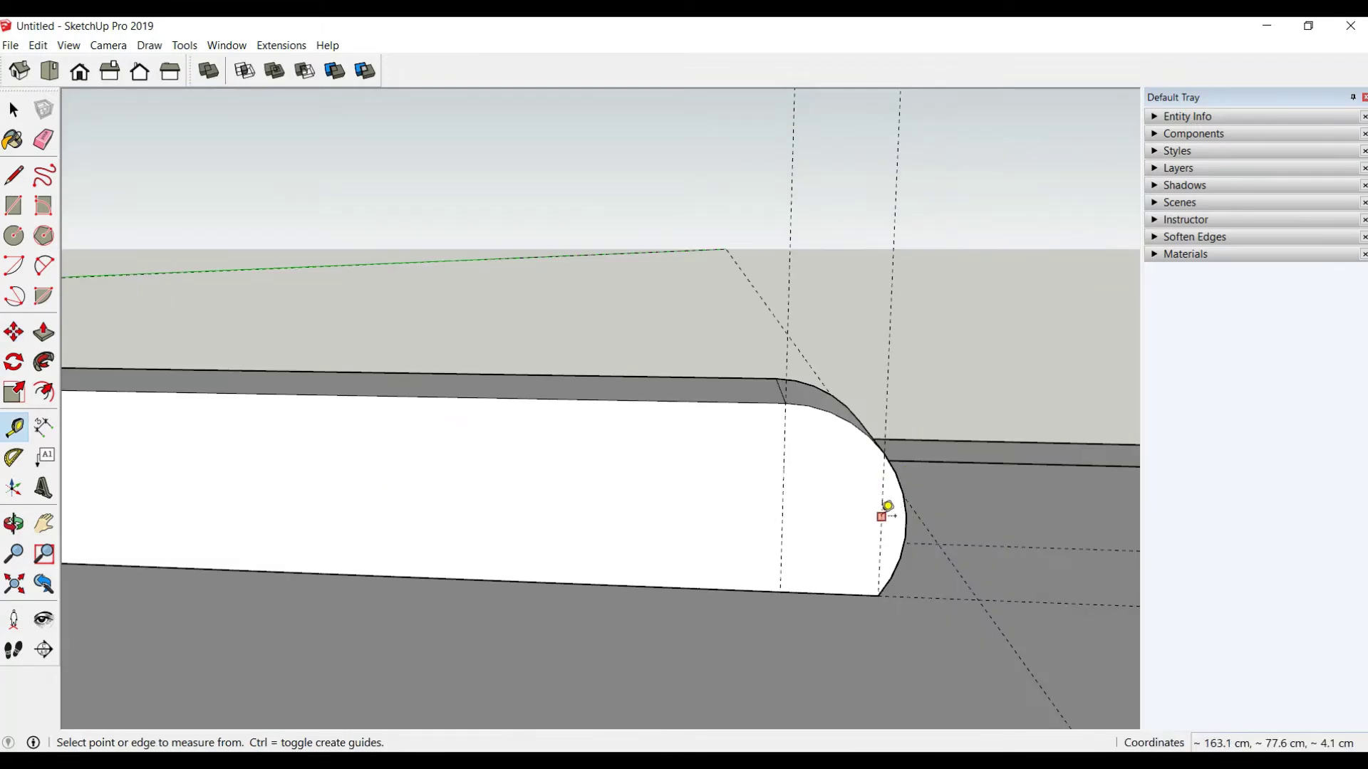
Step: Set a guide 2 cm from the rounded end and draw a vertical line along it across the face
{"action": "left_click", "coordinate": [881, 516]}
{"action": "type", "text": "2"}
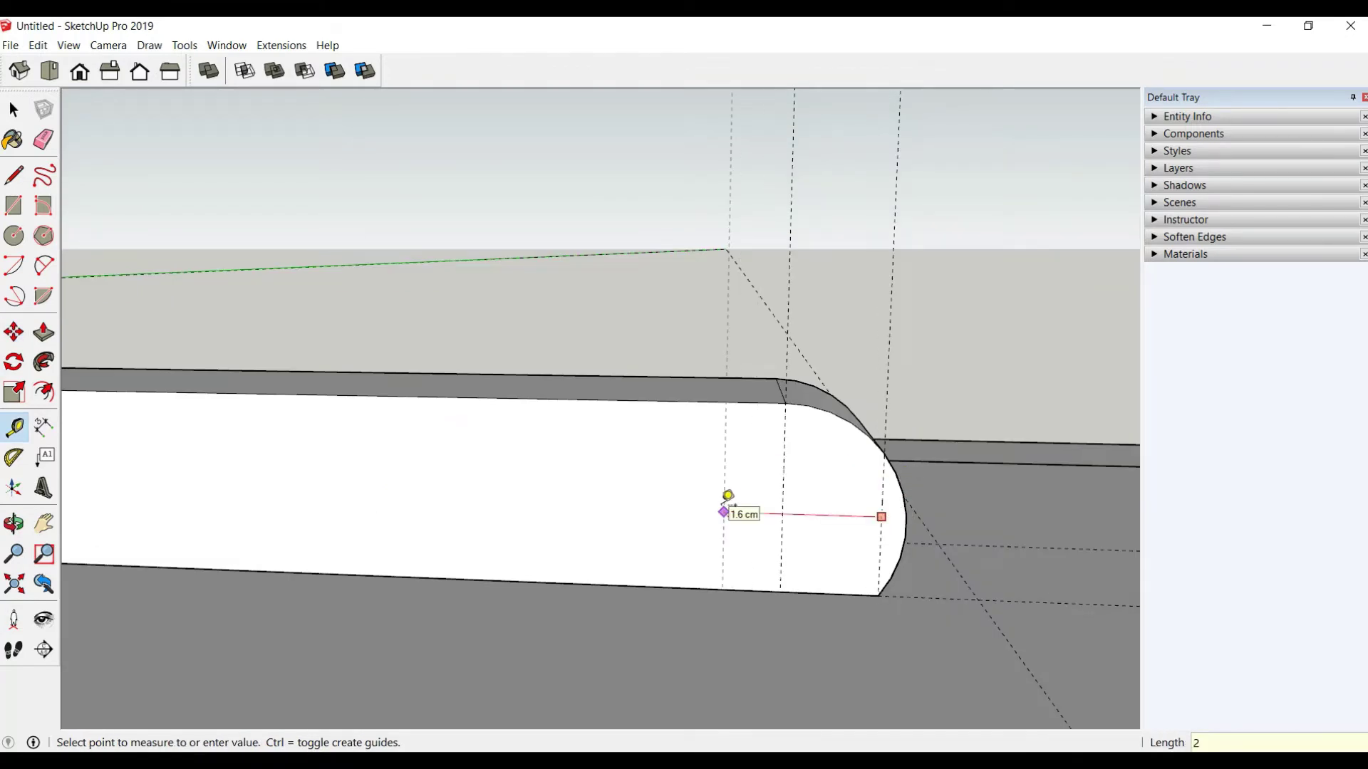
{"action": "key", "text": "Return"}
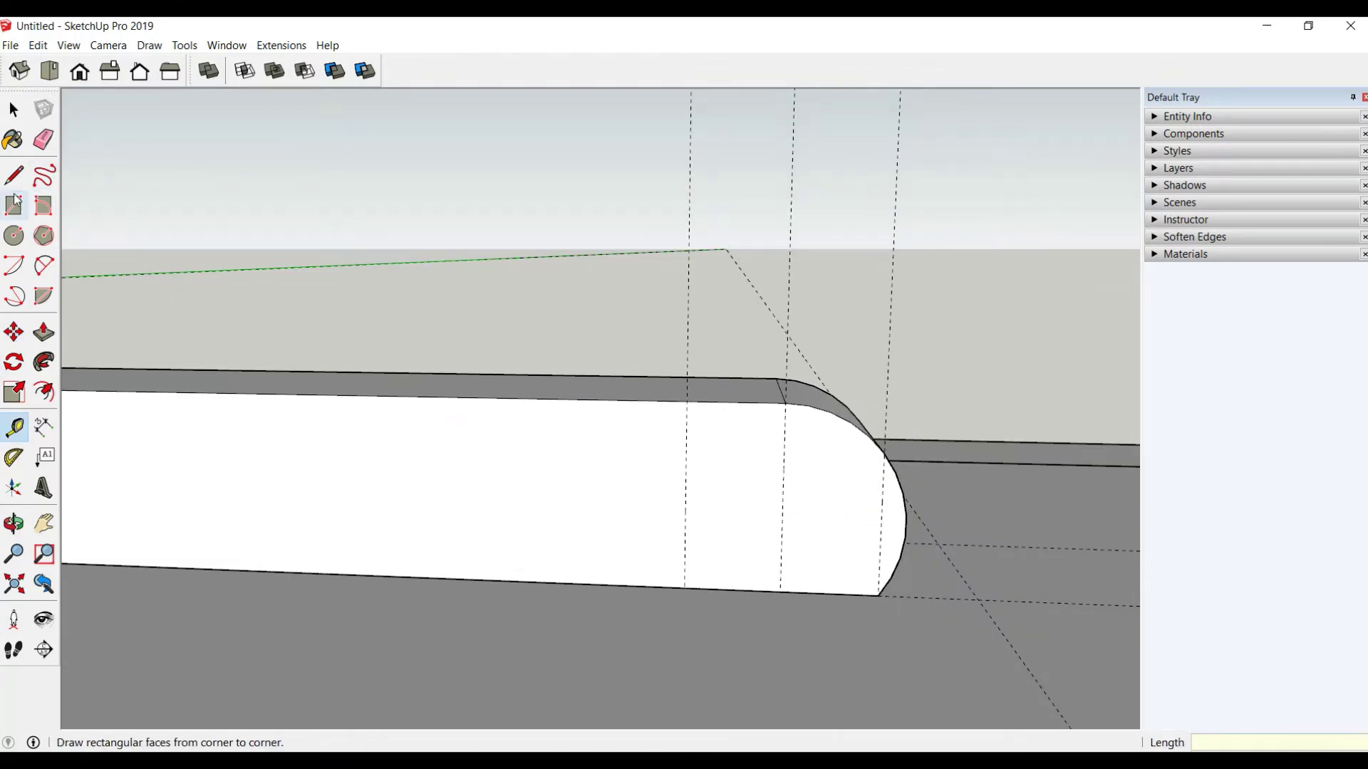
{"action": "left_click", "coordinate": [14, 176]}
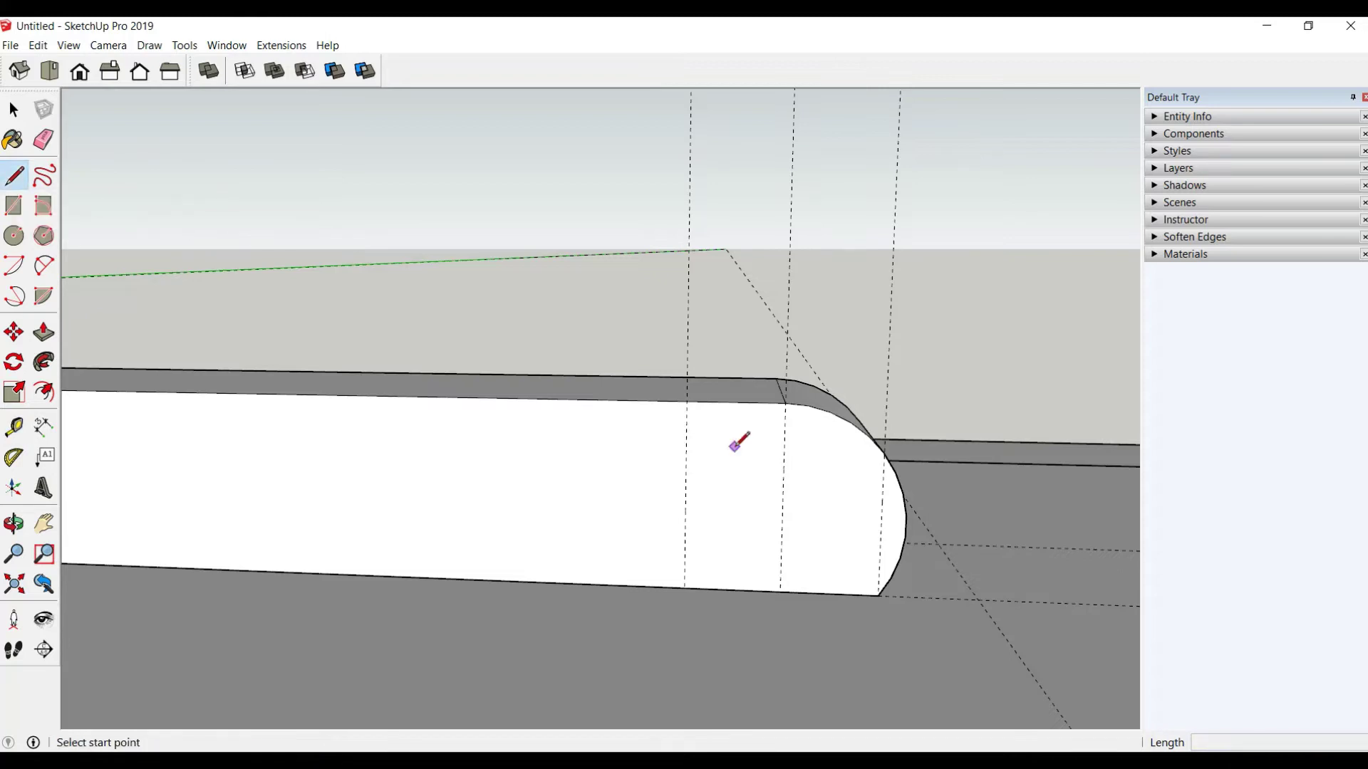
{"action": "left_click", "coordinate": [688, 399]}
{"action": "left_click", "coordinate": [684, 589]}
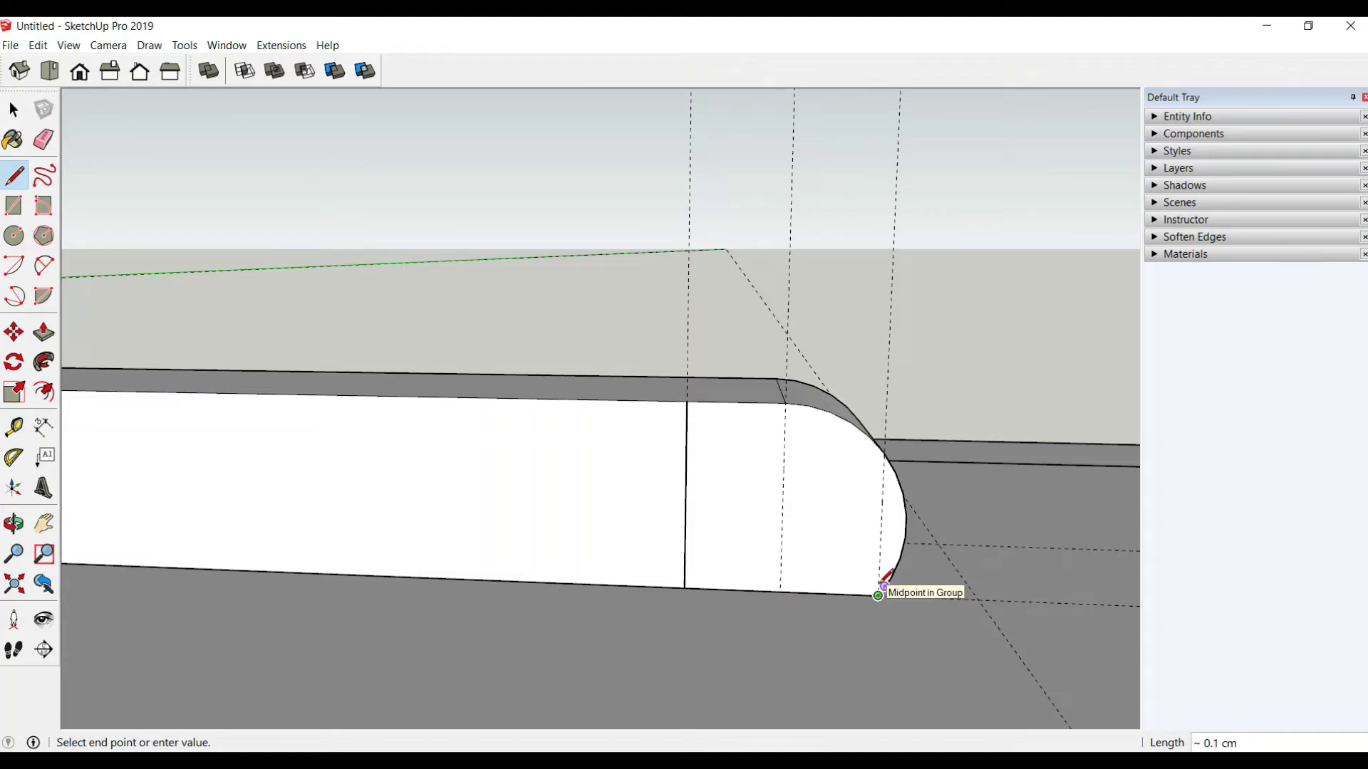
{"action": "key", "text": "Escape"}
{"action": "left_click", "coordinate": [687, 401]}
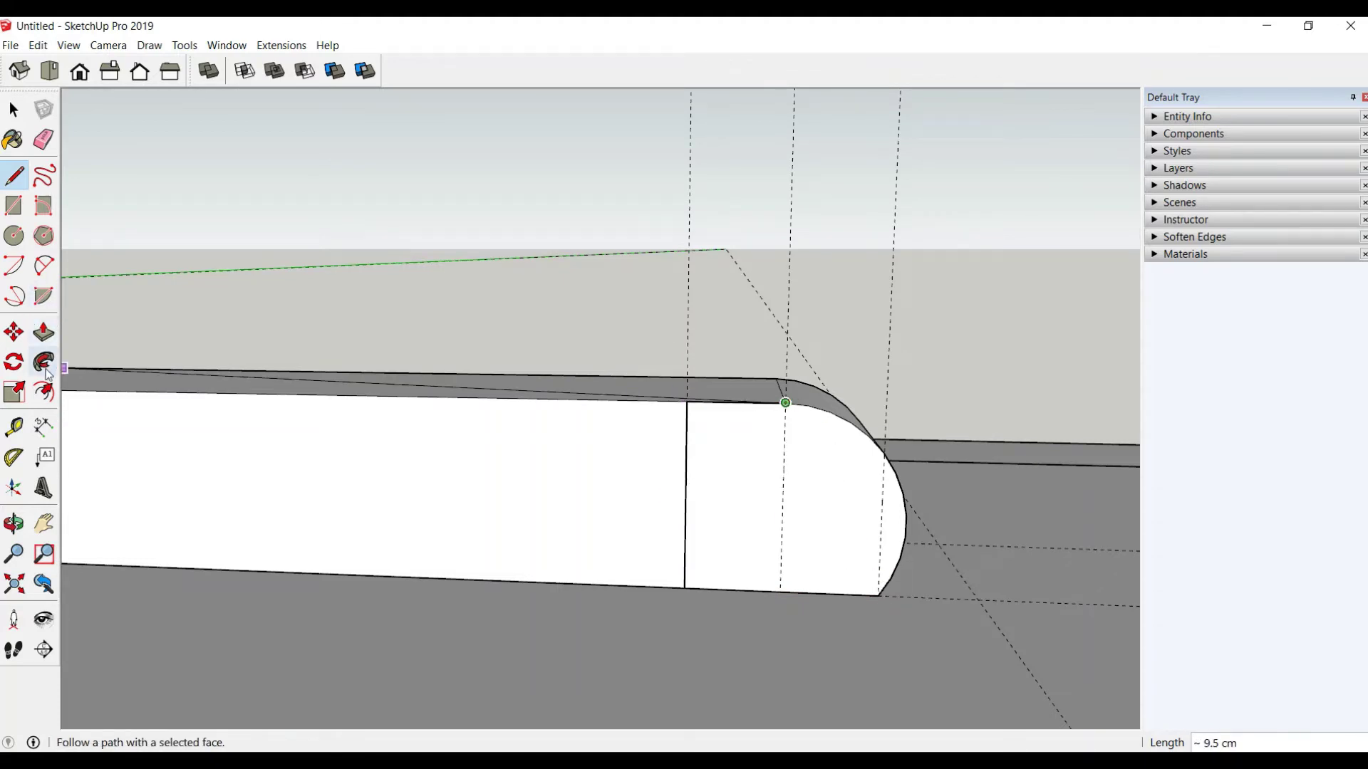
{"action": "left_click", "coordinate": [43, 265]}
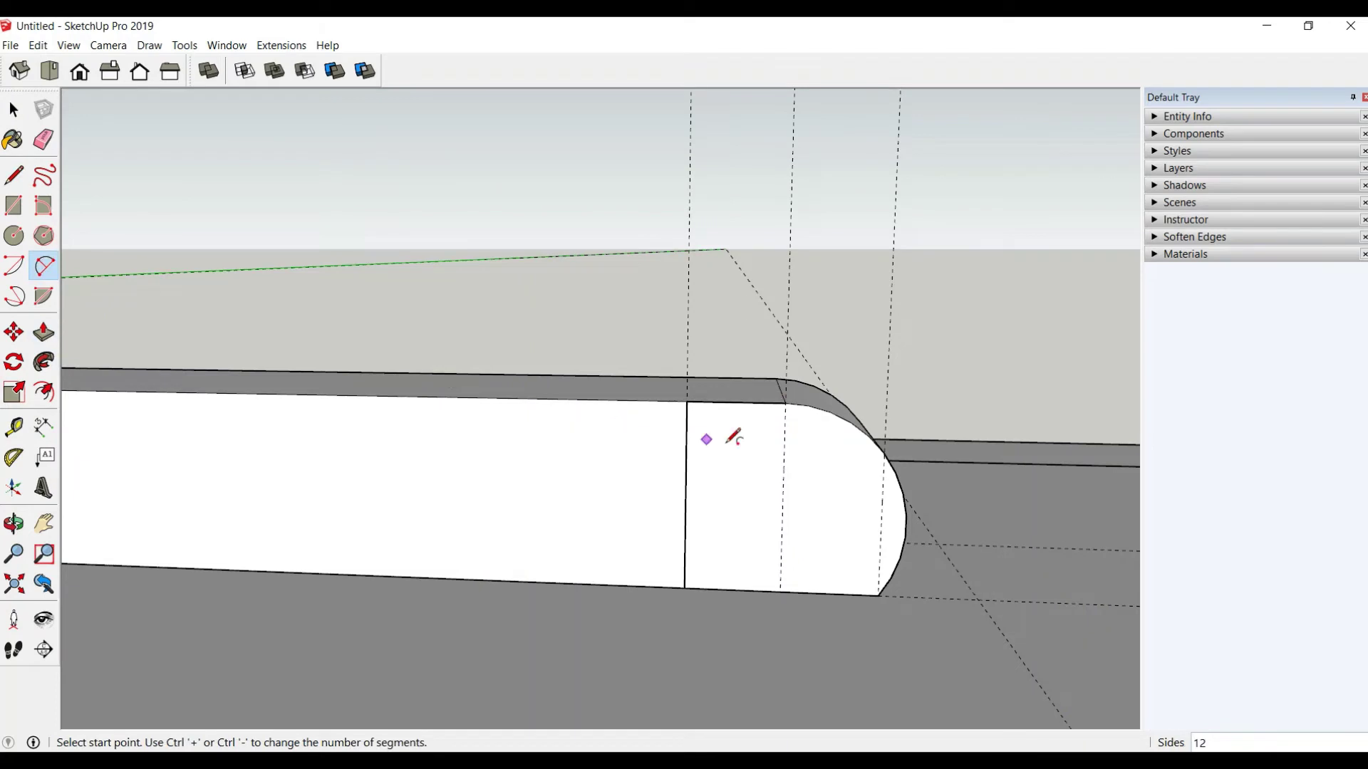
Step: Draw a quarter-round arc on the rail's end section
{"action": "left_click", "coordinate": [785, 403]}
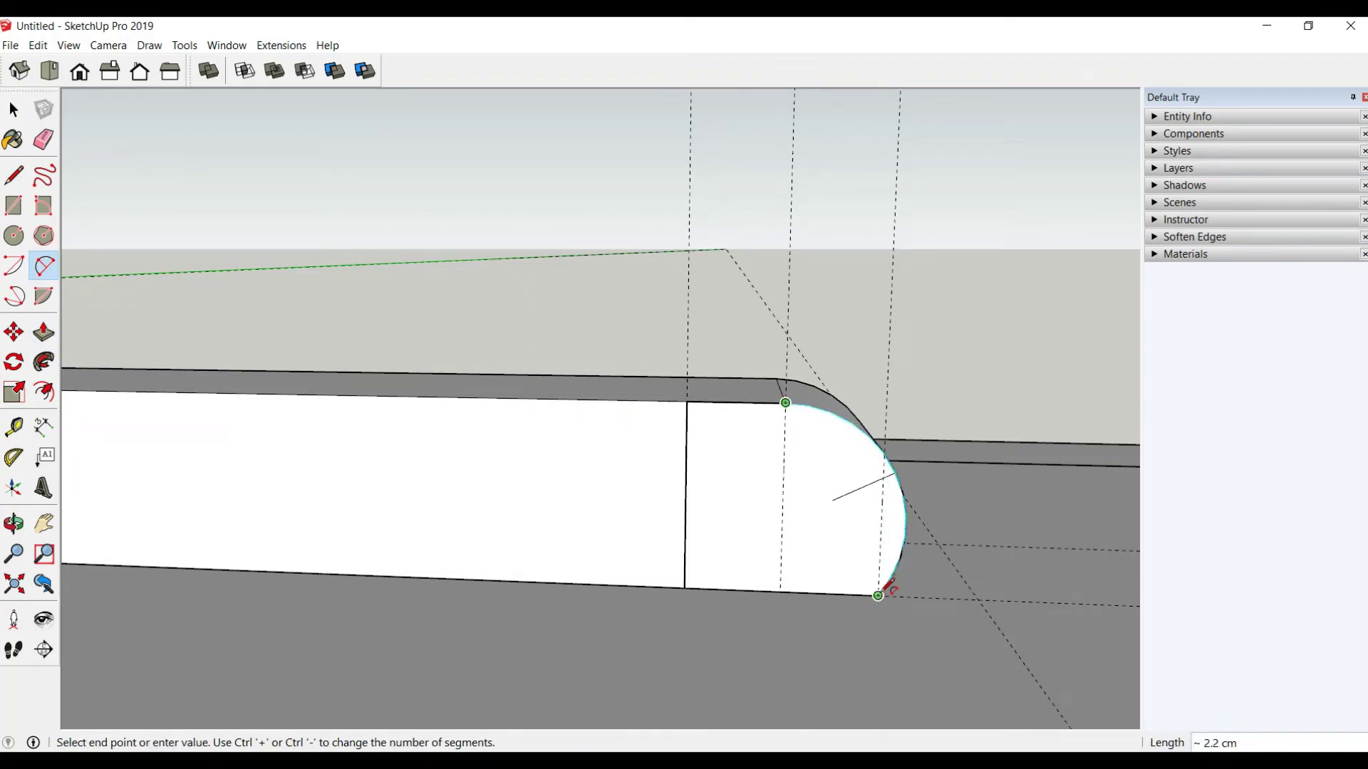
{"action": "left_click", "coordinate": [879, 596]}
{"action": "left_click", "coordinate": [884, 593]}
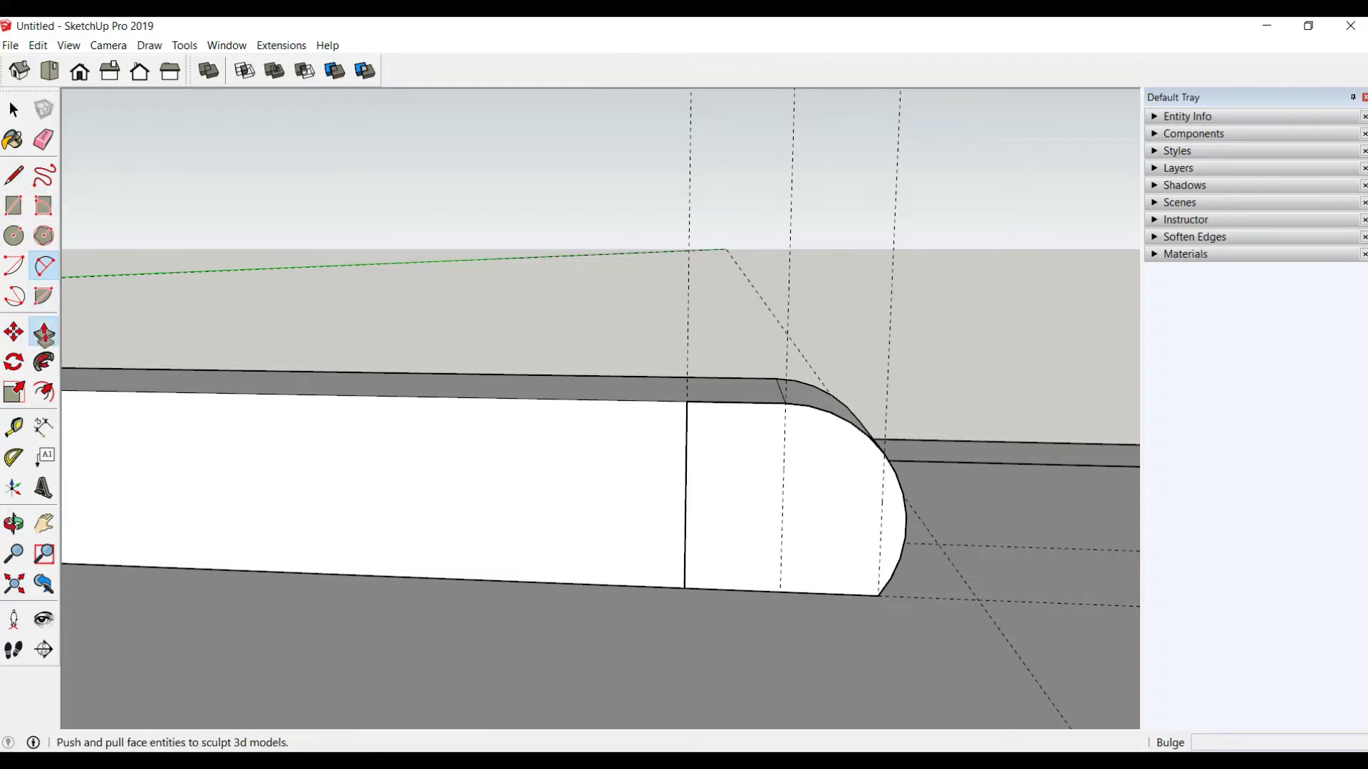
Step: Pull the rounded end section out 16.0 cm to form the crosspiece
{"action": "left_click", "coordinate": [44, 332]}
{"action": "left_click", "coordinate": [755, 480]}
{"action": "scroll", "coordinate": [623, 525], "scroll_direction": "down", "scroll_amount": 2}
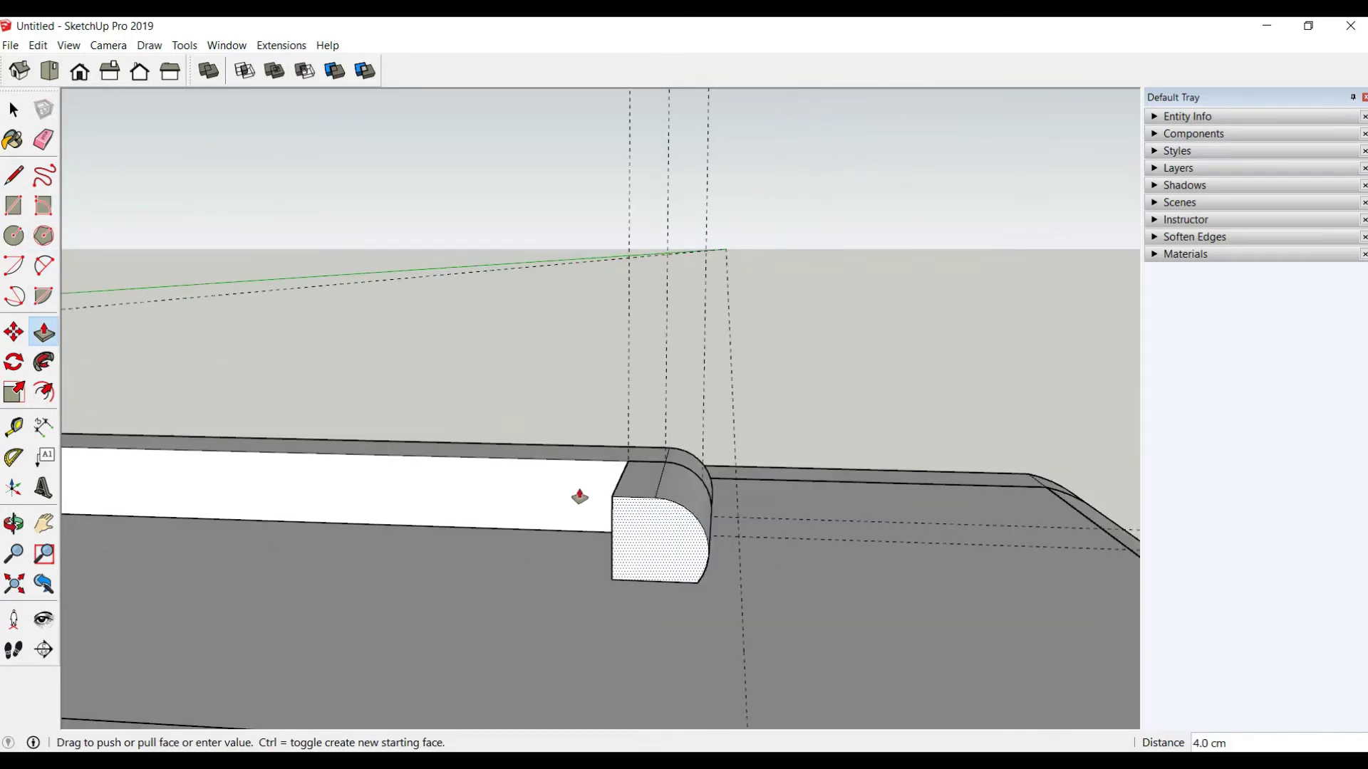
{"action": "scroll", "coordinate": [578, 492], "scroll_direction": "down", "scroll_amount": 2}
{"action": "scroll", "coordinate": [571, 575], "scroll_direction": "down", "scroll_amount": 3}
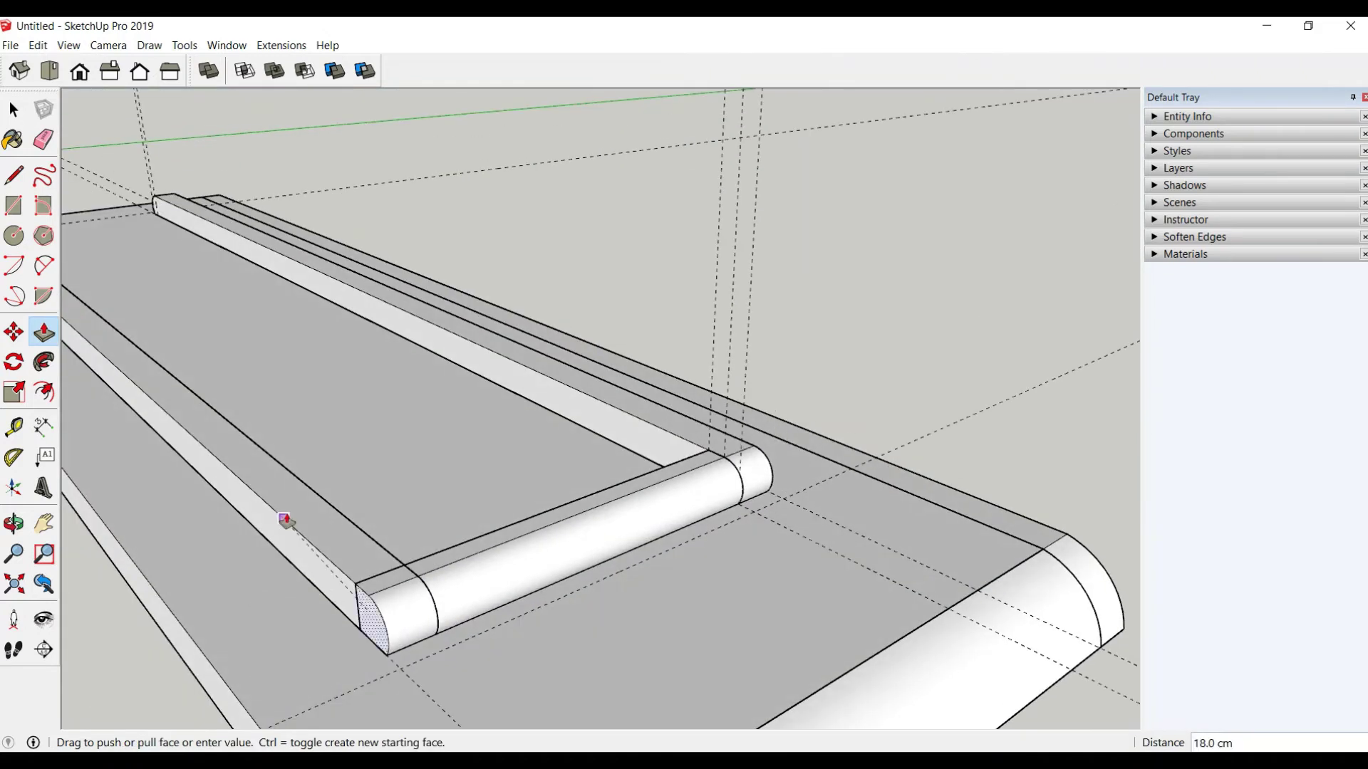
{"action": "left_click", "coordinate": [306, 488]}
Step: Make the rounded crosspiece a group
{"action": "key", "text": "space"}
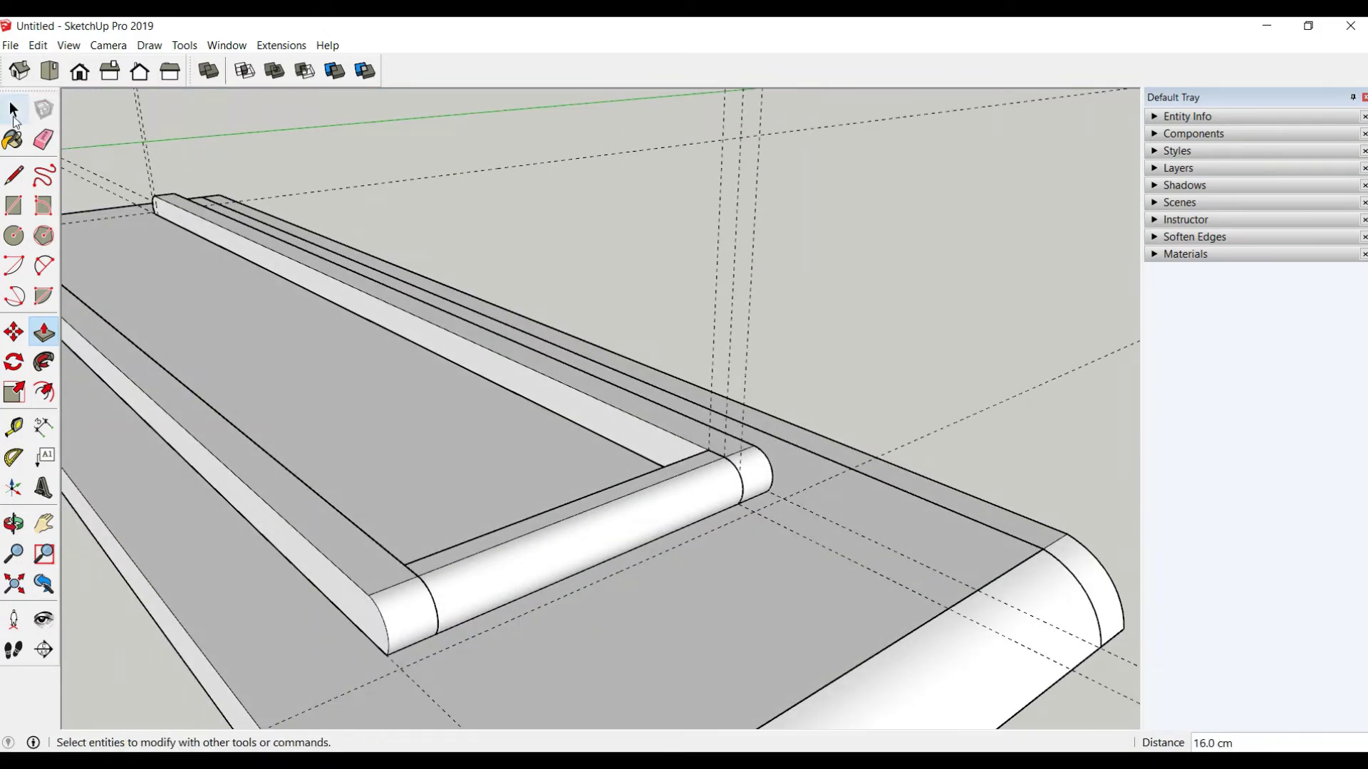
{"action": "left_click", "coordinate": [574, 525]}
{"action": "key", "text": "Escape"}
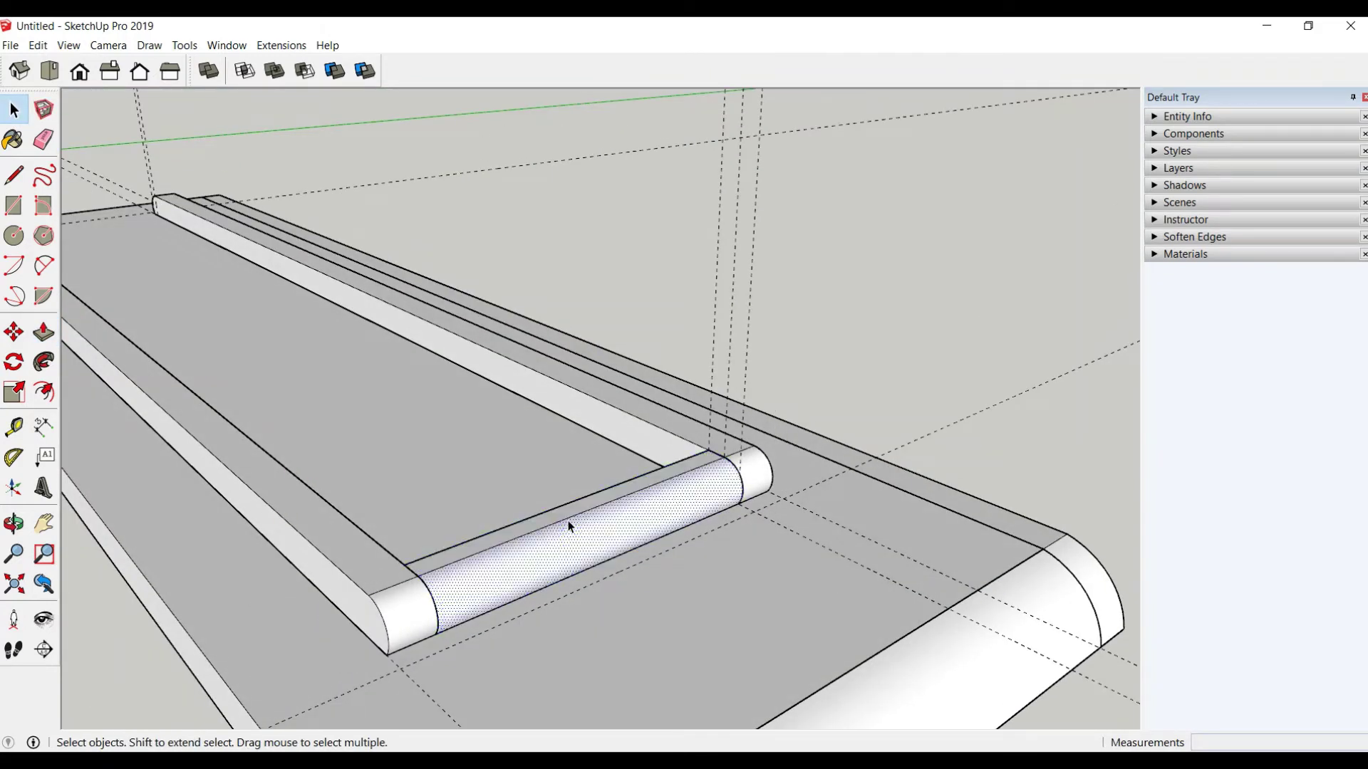
{"action": "right_click", "coordinate": [570, 526]}
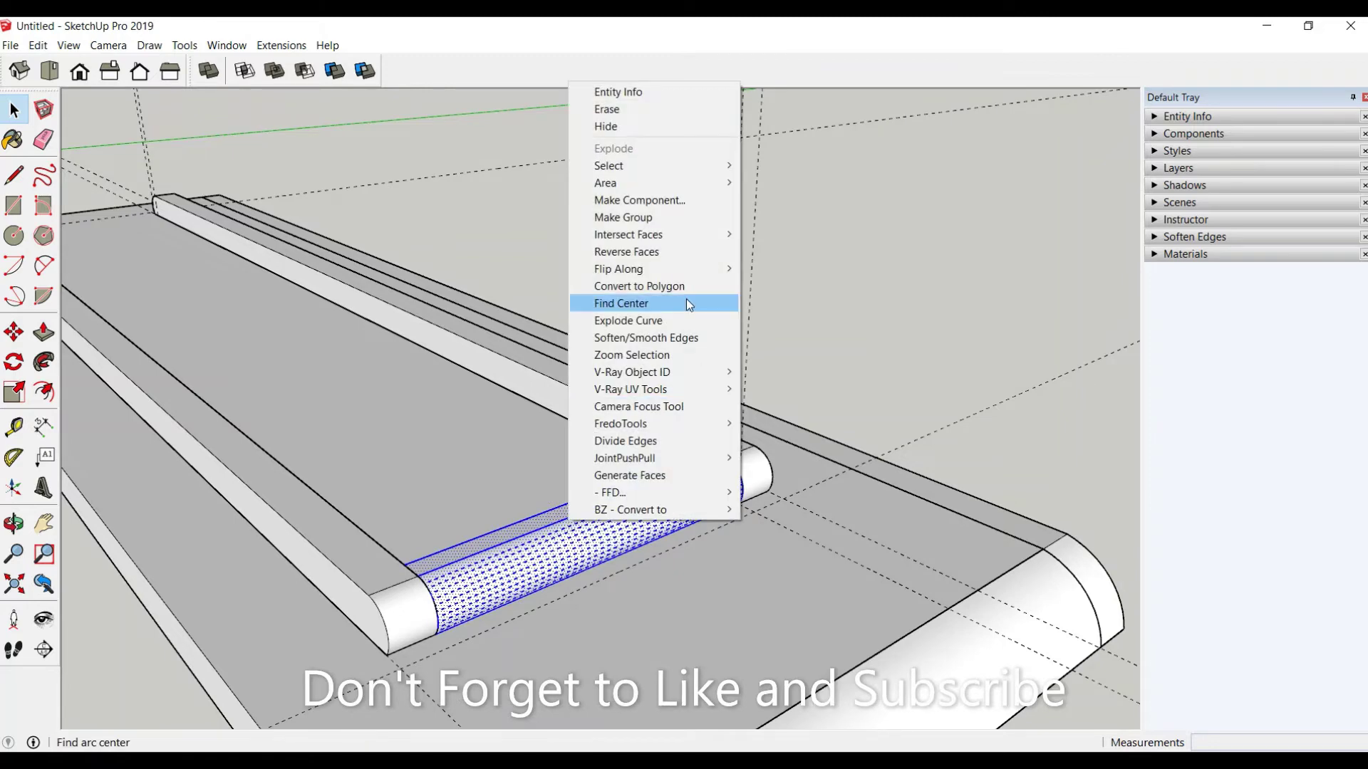
{"action": "left_click", "coordinate": [649, 219]}
{"action": "scroll", "coordinate": [804, 369], "scroll_direction": "down", "scroll_amount": 1}
{"action": "scroll", "coordinate": [803, 369], "scroll_direction": "down", "scroll_amount": 3}
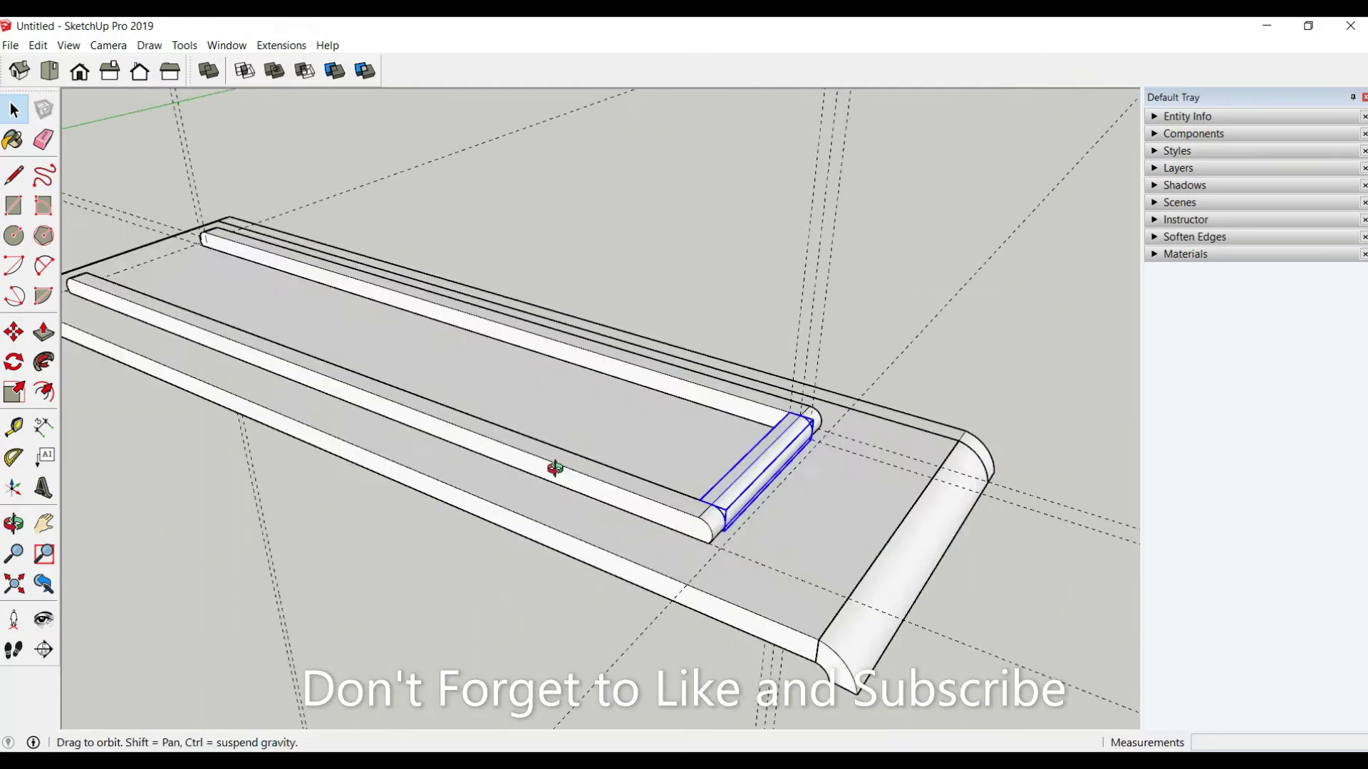
Step: Copy the crosspiece to the tray's left end
{"action": "middle_click_drag", "start_coordinate": [553, 464], "coordinate": [803, 464]}
{"action": "left_click", "coordinate": [19, 334]}
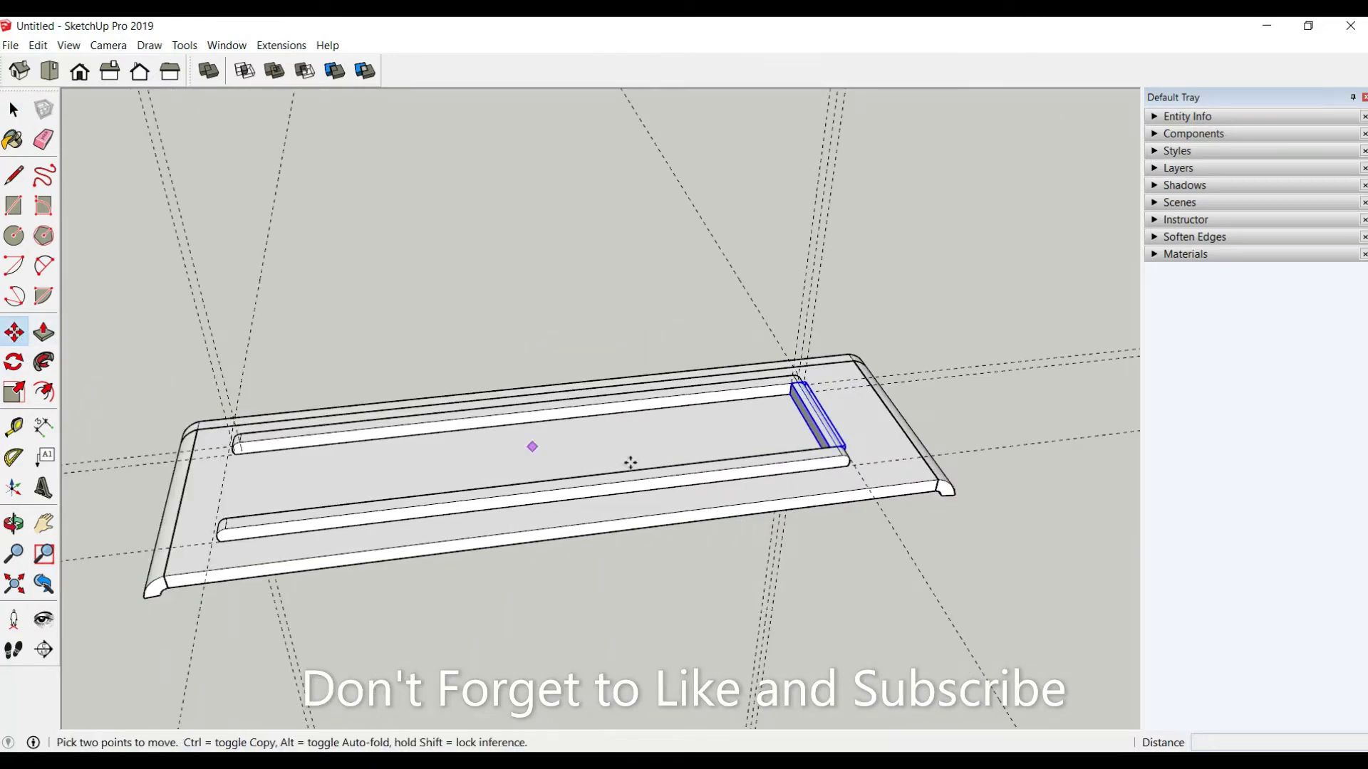
{"action": "left_click", "coordinate": [697, 445], "text": "ctrl"}
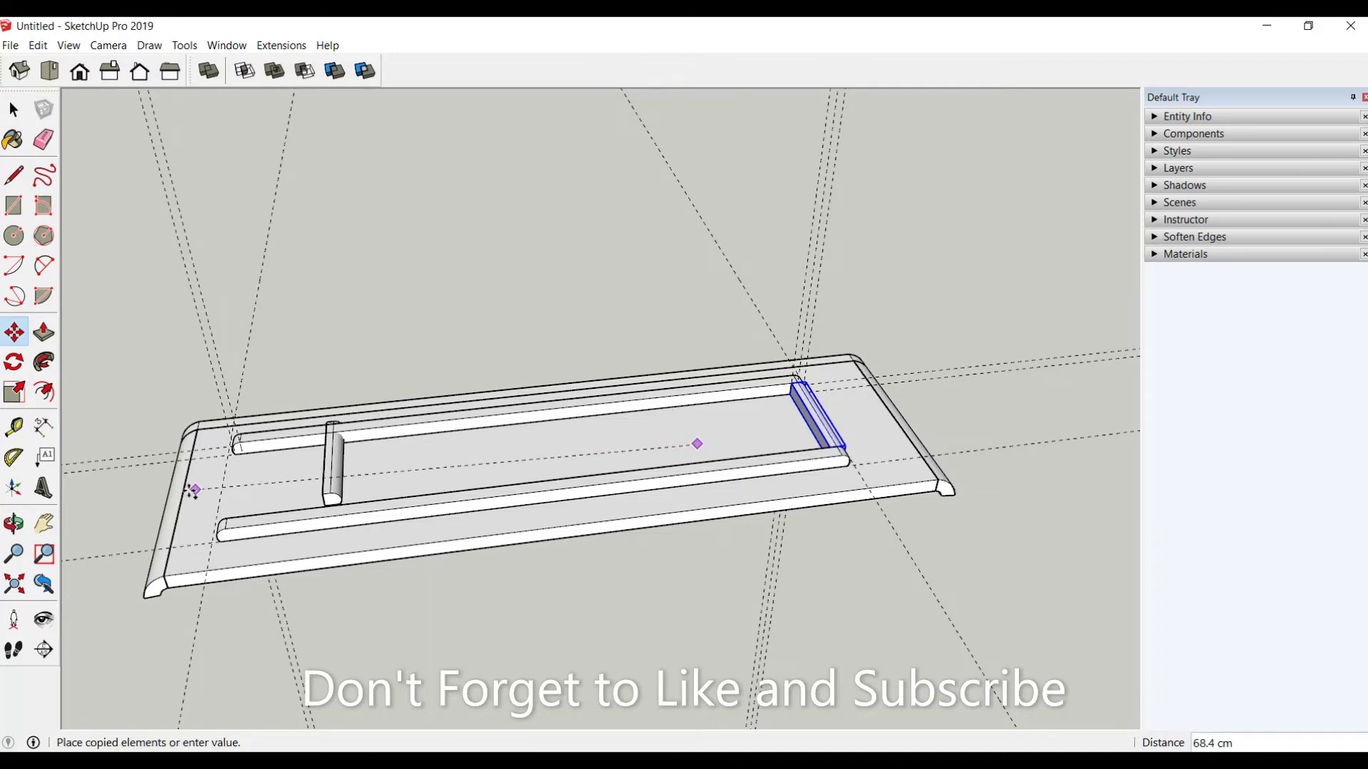
{"action": "left_click", "coordinate": [169, 503]}
{"action": "scroll", "coordinate": [223, 473], "scroll_direction": "up", "scroll_amount": 2}
{"action": "scroll", "coordinate": [242, 486], "scroll_direction": "up", "scroll_amount": 2}
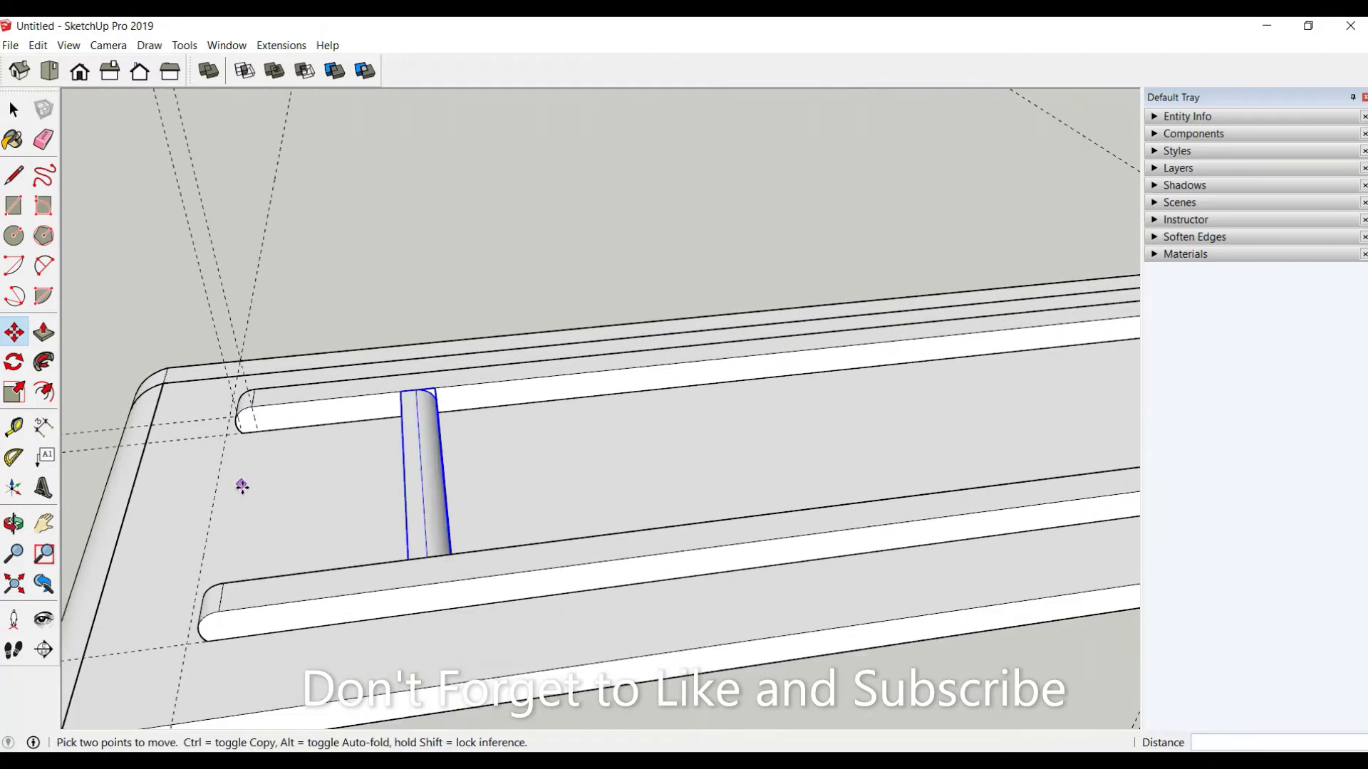
Step: Mirror the copied crosspiece with a -1 scale and start moving it into place
{"action": "left_click", "coordinate": [14, 392]}
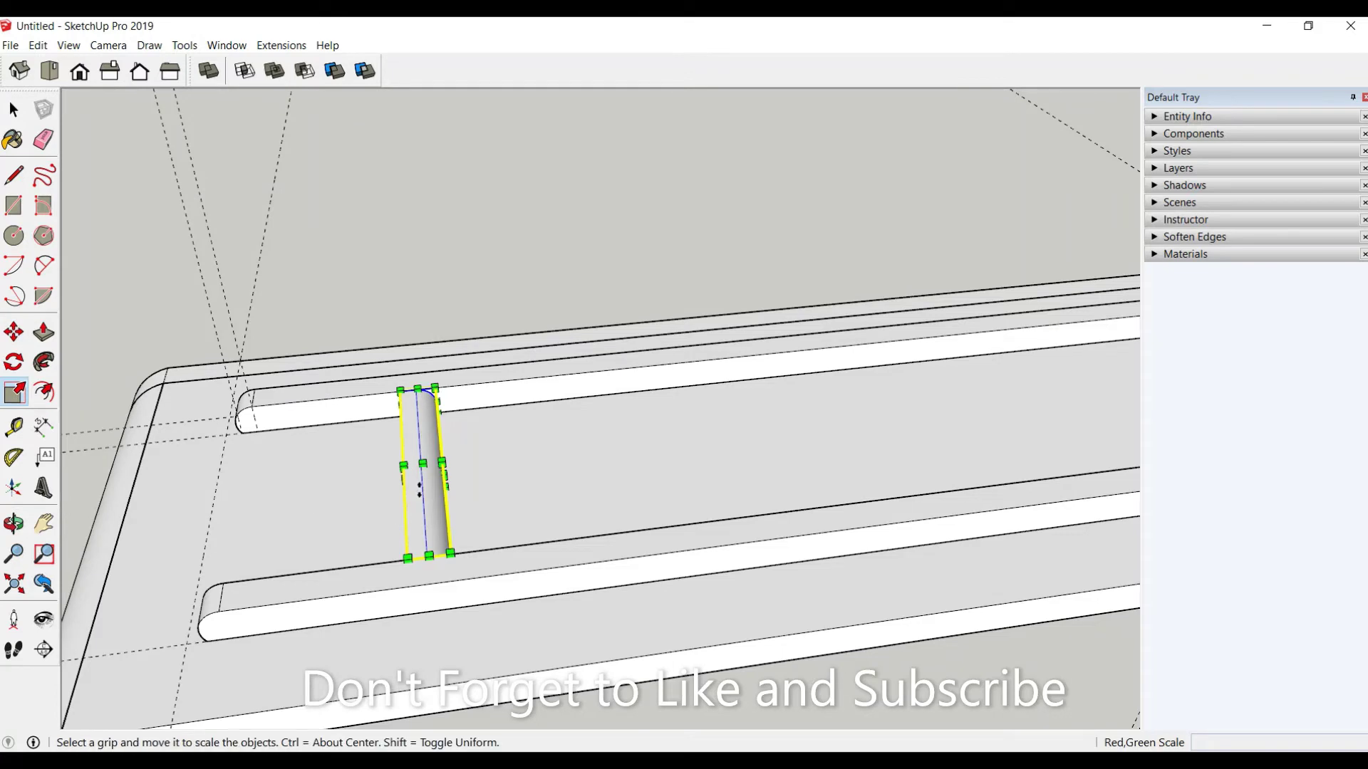
{"action": "left_click_drag", "start_coordinate": [444, 475], "coordinate": [367, 485]}
{"action": "type", "text": "-1"}
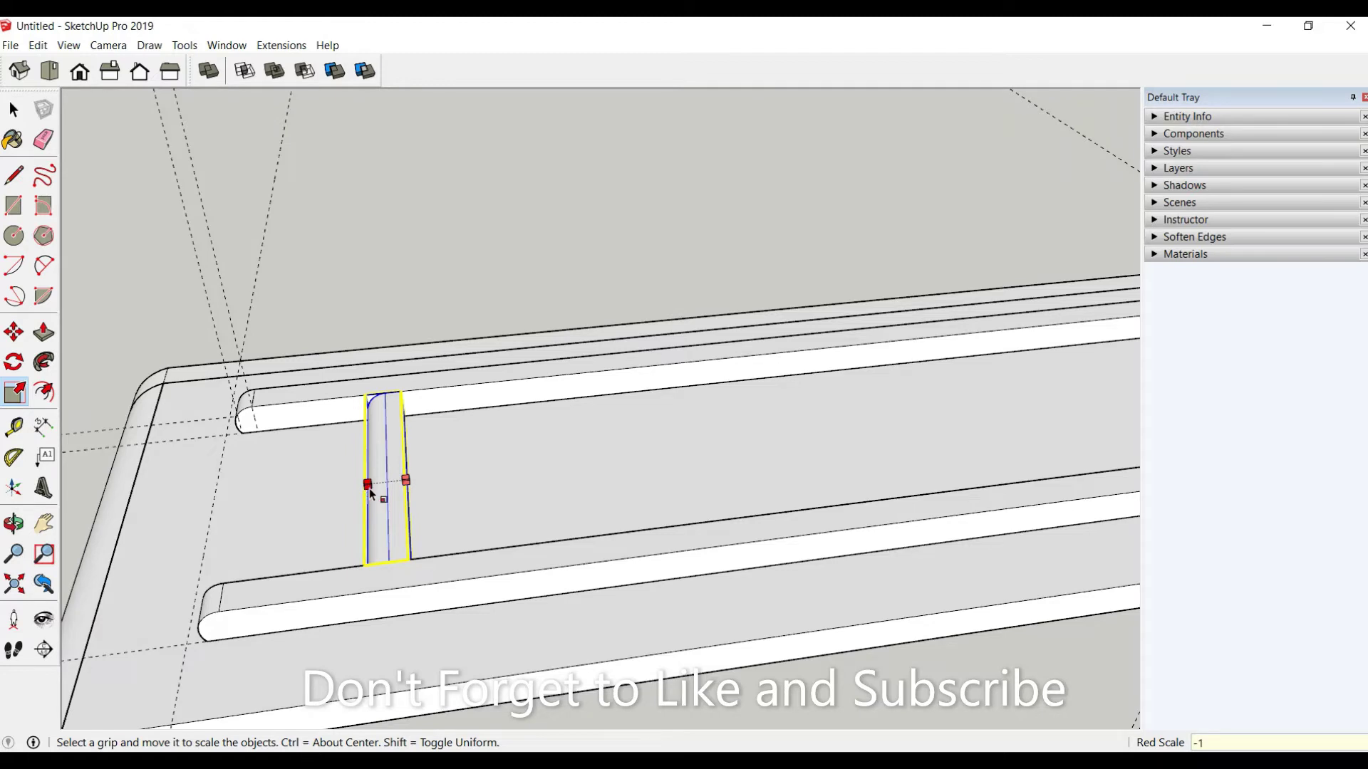
{"action": "key", "text": "Return"}
{"action": "scroll", "coordinate": [265, 491], "scroll_direction": "up", "scroll_amount": 1}
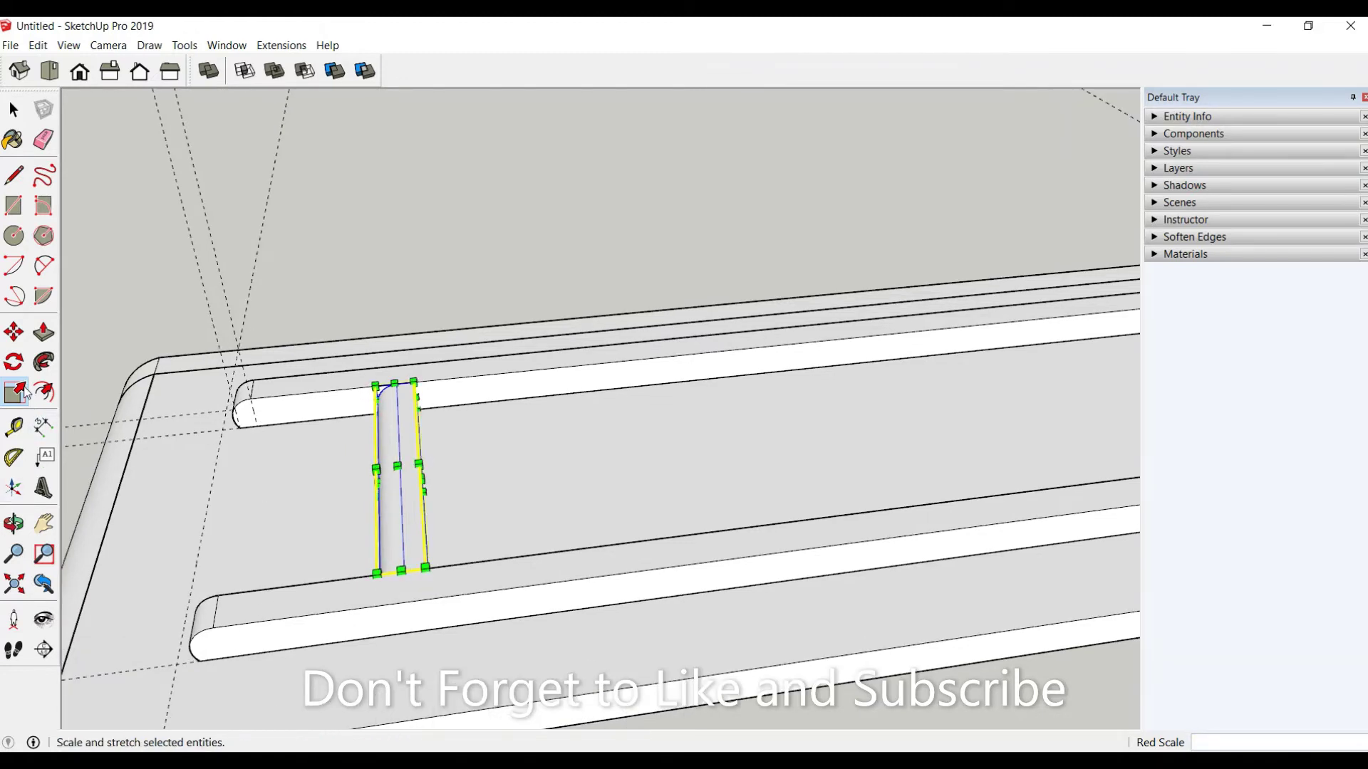
{"action": "left_click", "coordinate": [12, 334]}
{"action": "left_click", "coordinate": [401, 571]}
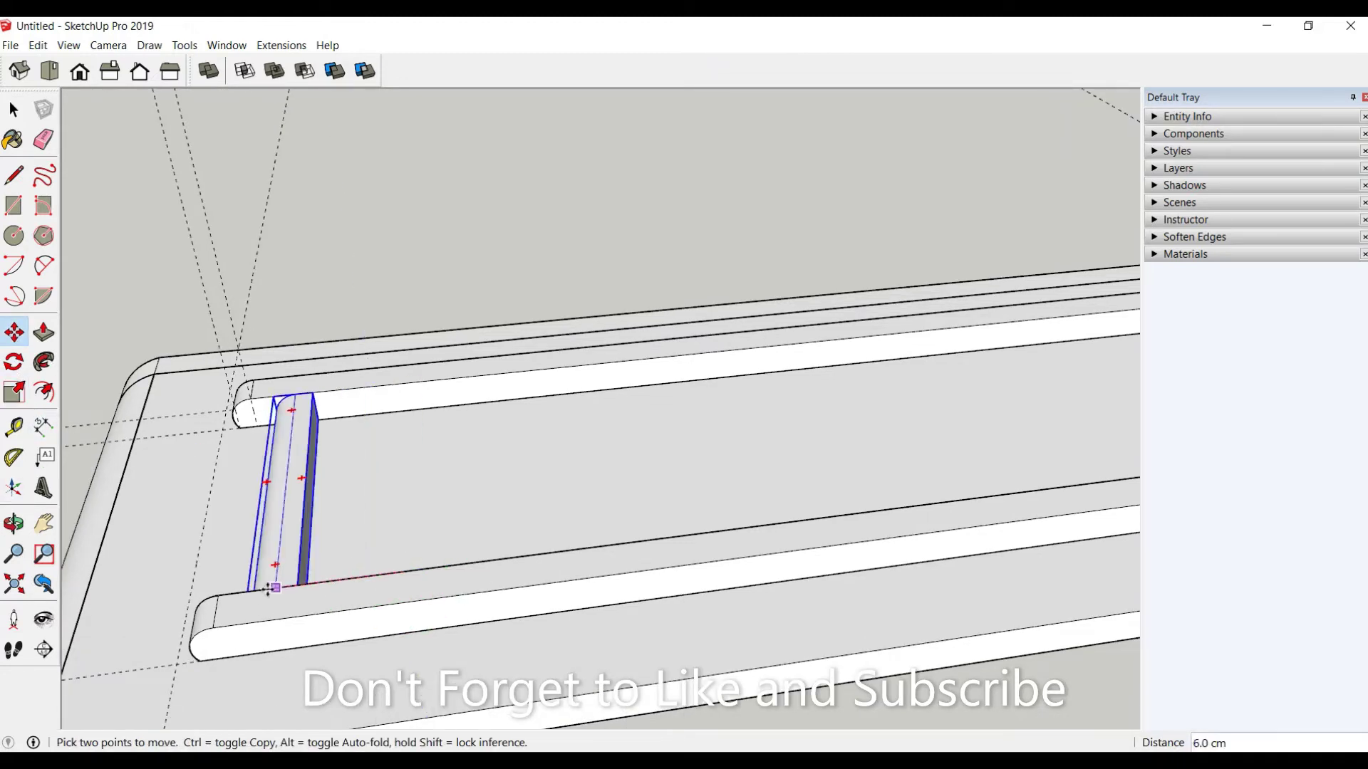
{"action": "mouse_move", "coordinate": [270, 589]}
{"action": "middle_mouse_down"}
{"action": "mouse_move", "coordinate": [486, 447]}
{"action": "mouse_move", "coordinate": [766, 354]}
{"action": "mouse_move", "coordinate": [754, 336]}
{"action": "mouse_move", "coordinate": [442, 473]}
{"action": "mouse_move", "coordinate": [629, 488]}
{"action": "mouse_move", "coordinate": [812, 473]}
{"action": "middle_mouse_up"}
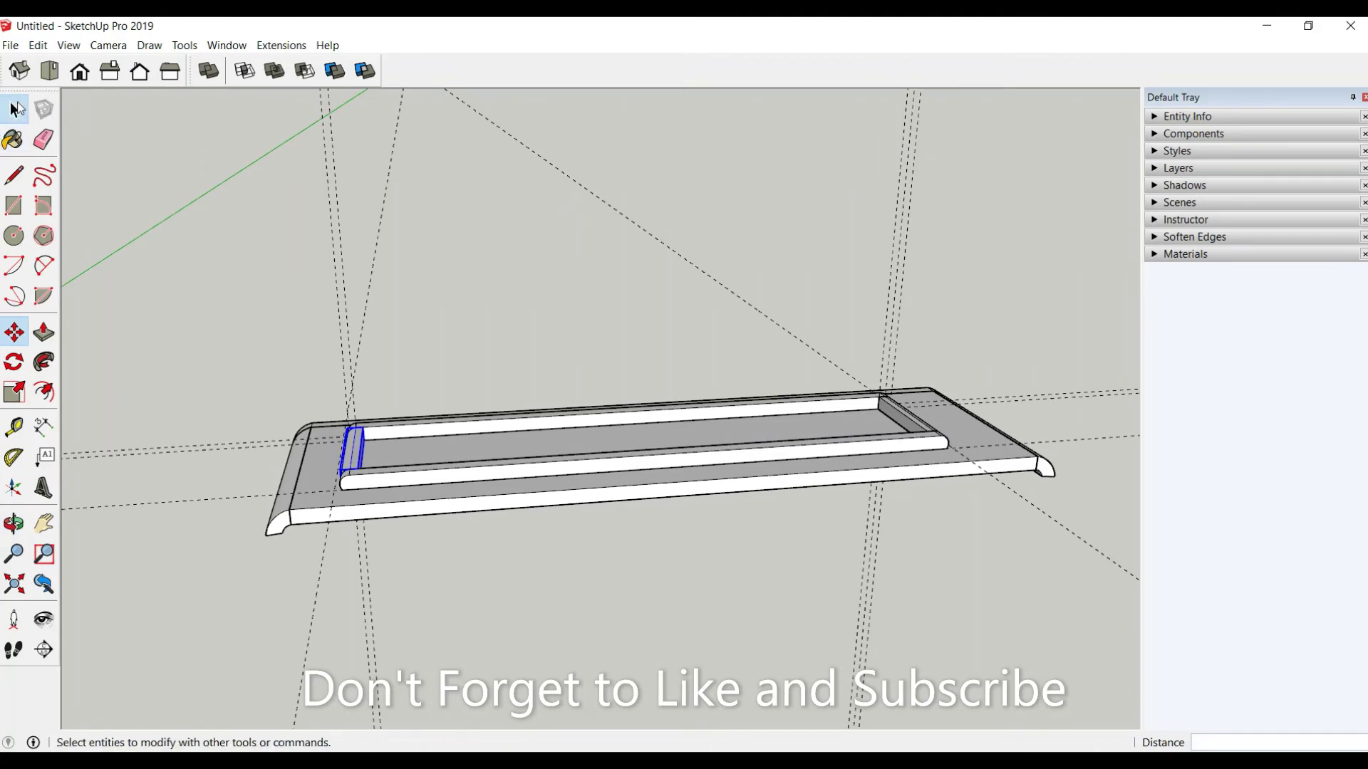
Step: Group the back and front inner rails together
{"action": "left_click", "coordinate": [16, 108]}
{"action": "left_click", "coordinate": [580, 427]}
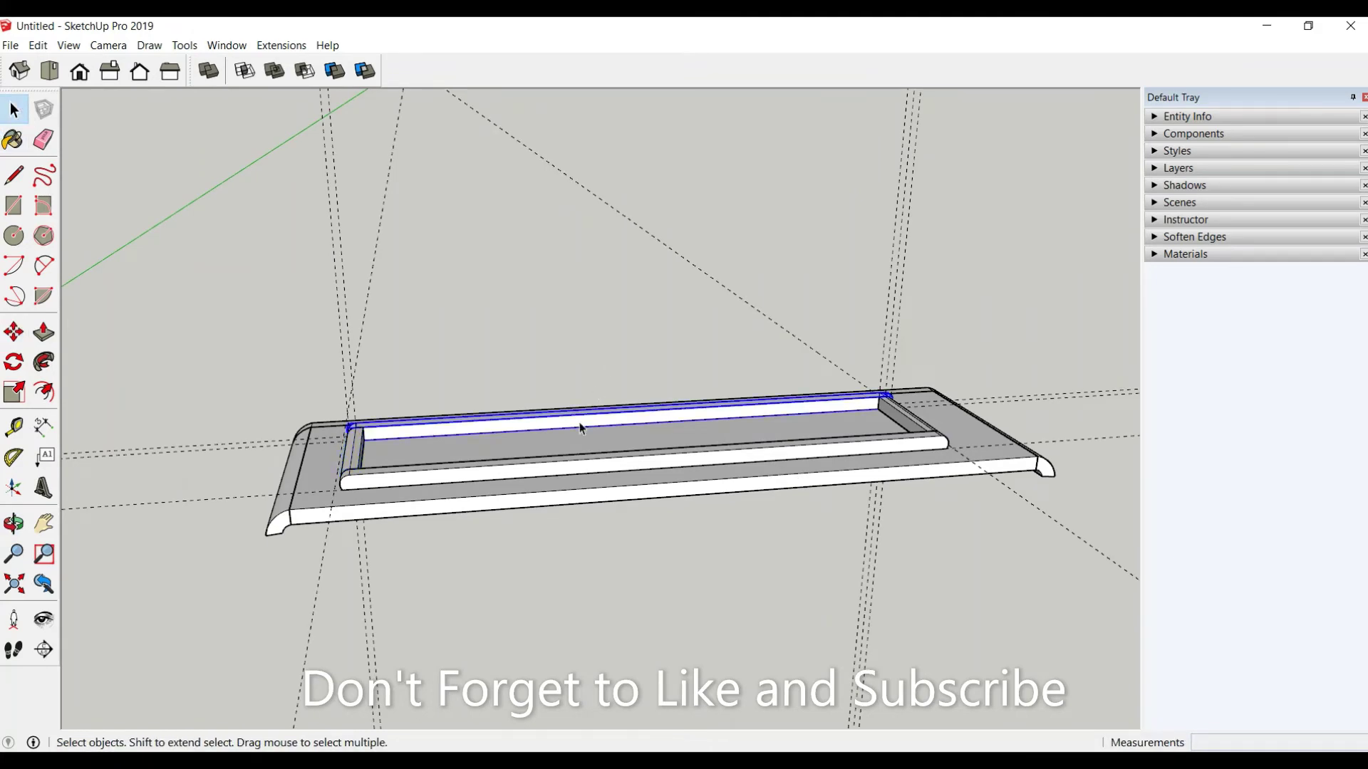
{"action": "left_click", "coordinate": [581, 464], "text": "ctrl"}
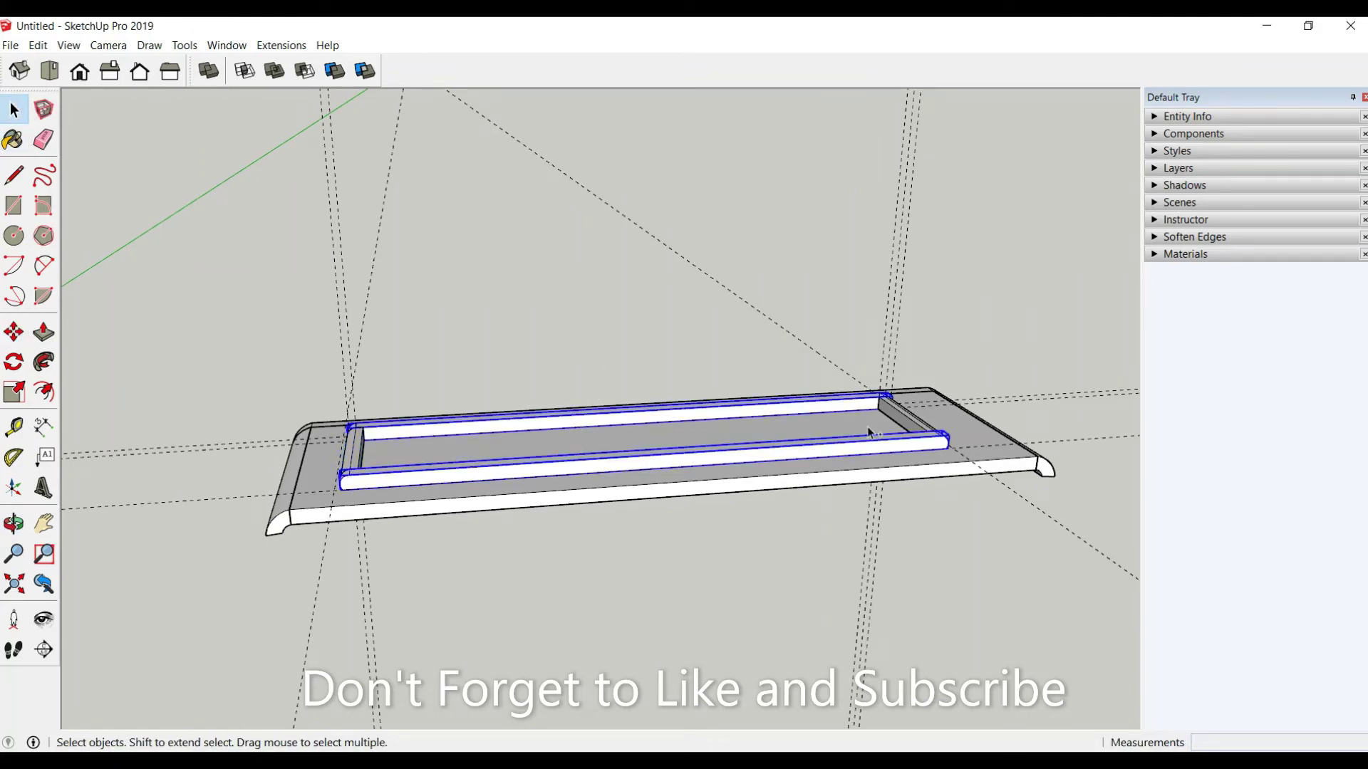
{"action": "right_click", "coordinate": [355, 462]}
{"action": "left_click", "coordinate": [409, 226]}
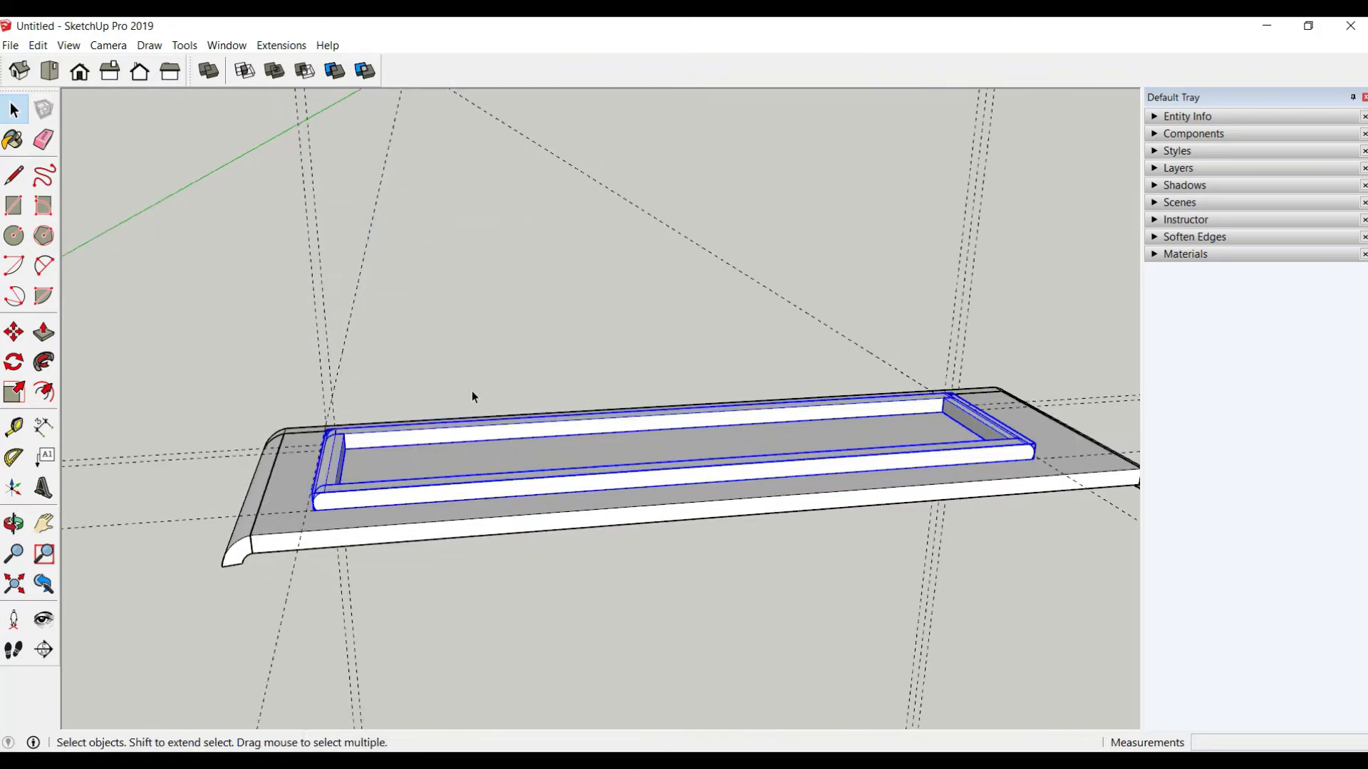
Step: Add Tape Measure guides 10 cm and 2 cm in from the rail ends
{"action": "scroll", "coordinate": [471, 391], "scroll_direction": "up", "scroll_amount": 5}
{"action": "key", "text": "t"}
{"action": "left_click", "coordinate": [248, 524]}
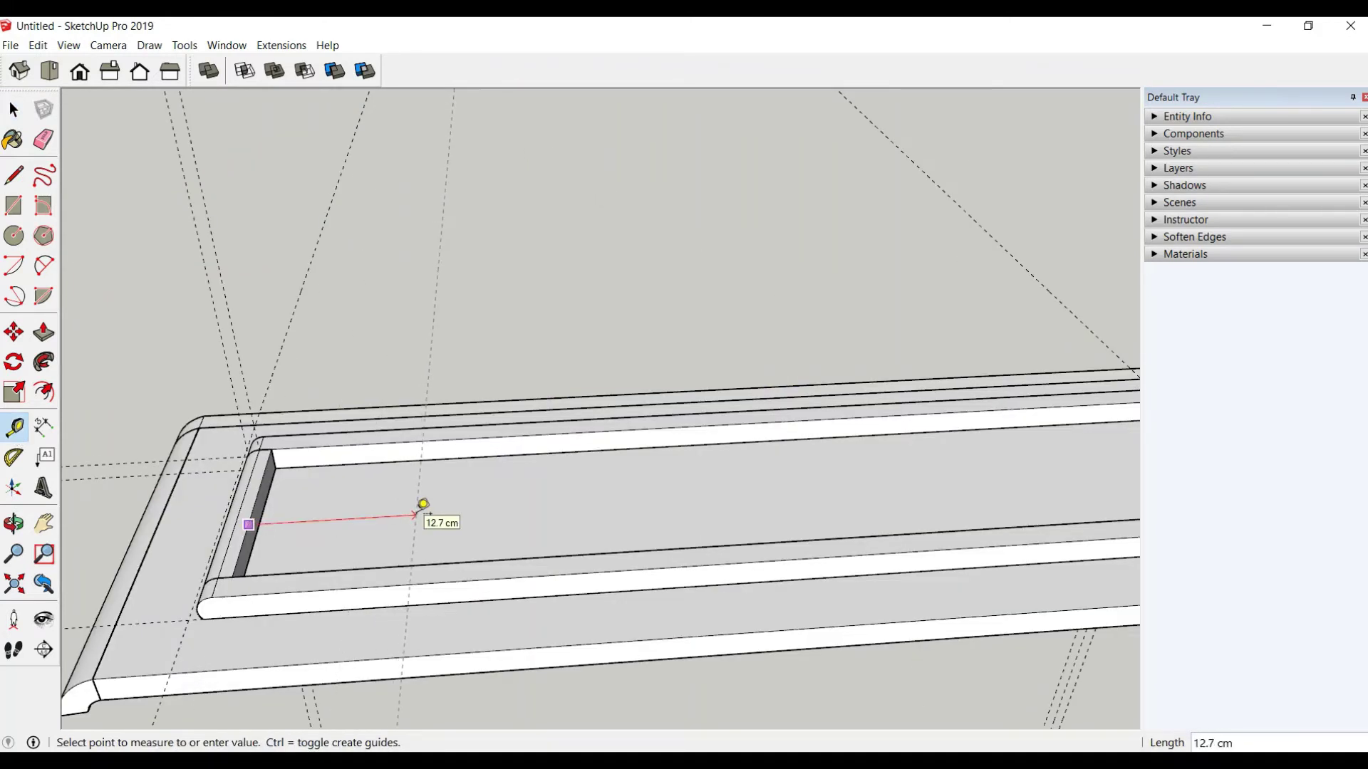
{"action": "key", "text": "Return"}
{"action": "scroll", "coordinate": [230, 431], "scroll_direction": "down", "scroll_amount": 3}
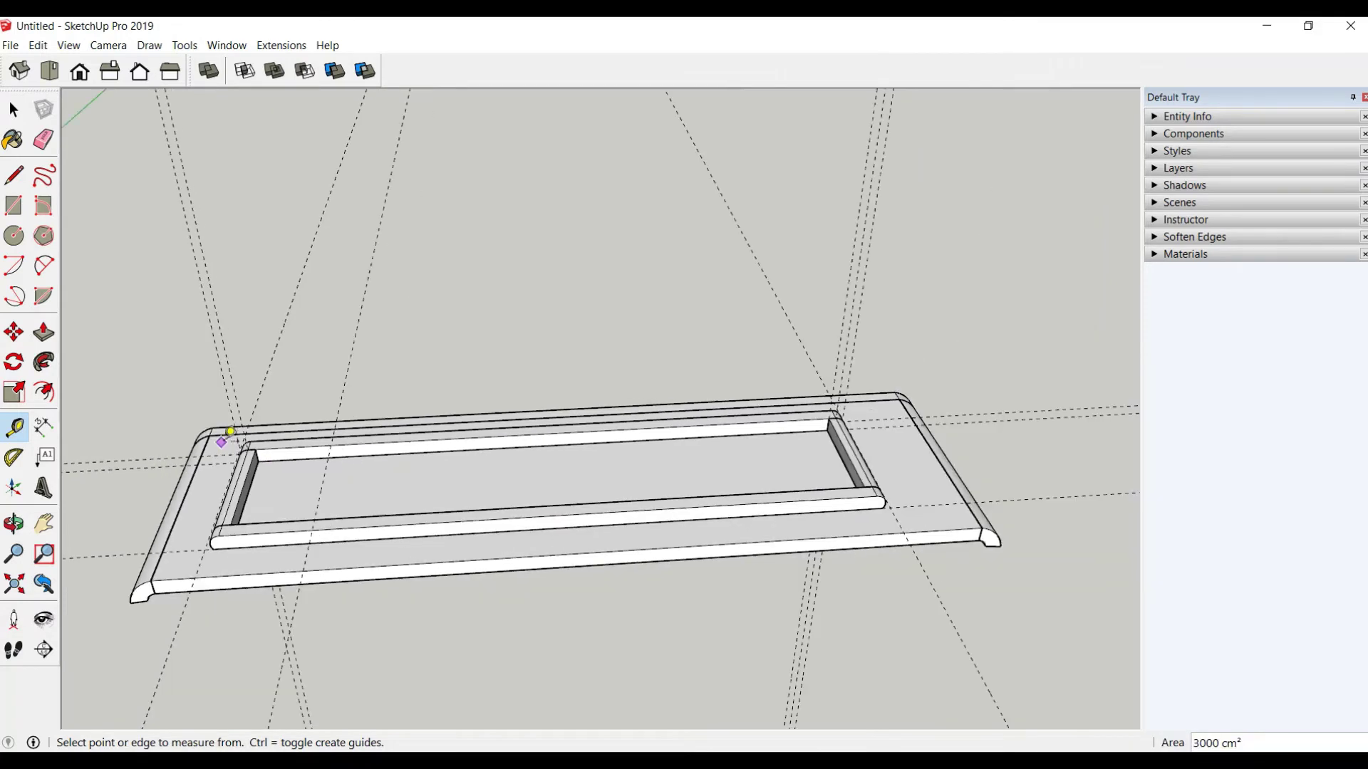
{"action": "left_click", "coordinate": [845, 450]}
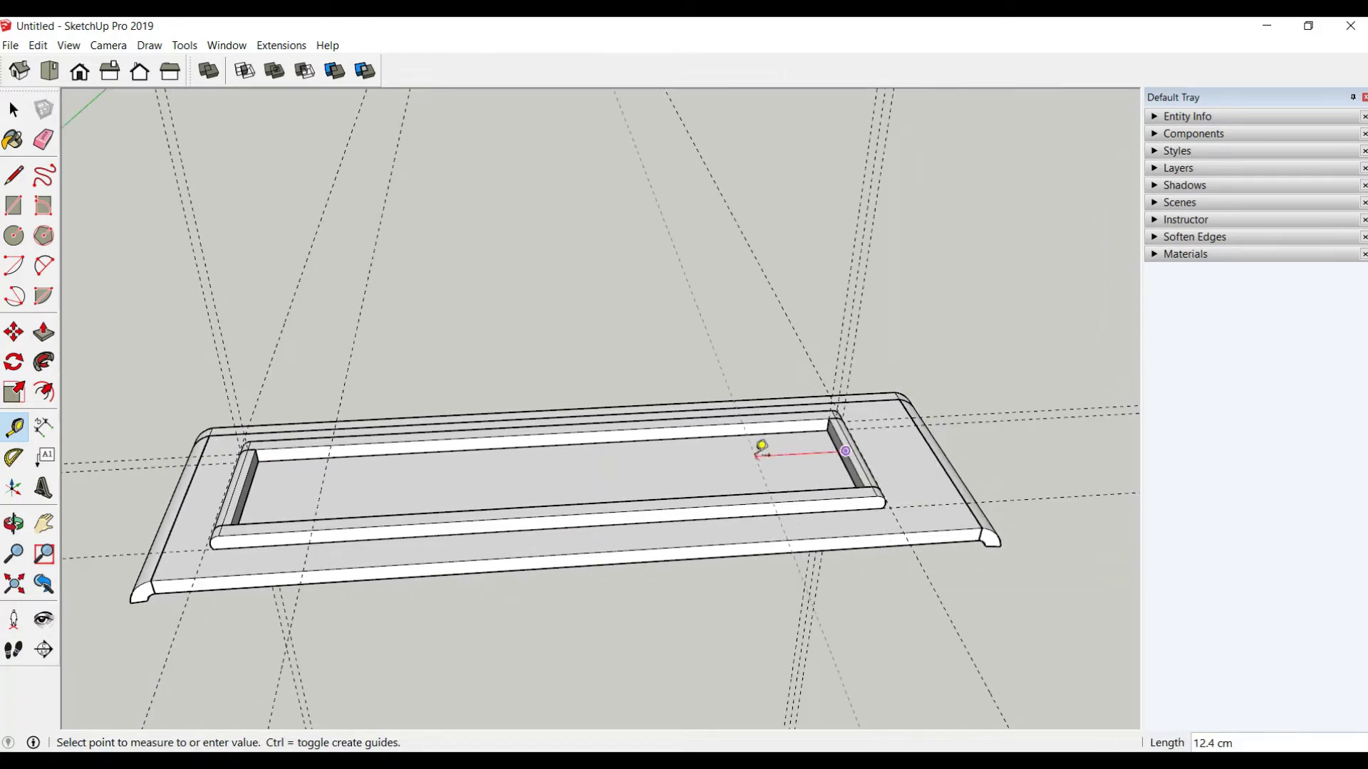
{"action": "key", "text": "Return"}
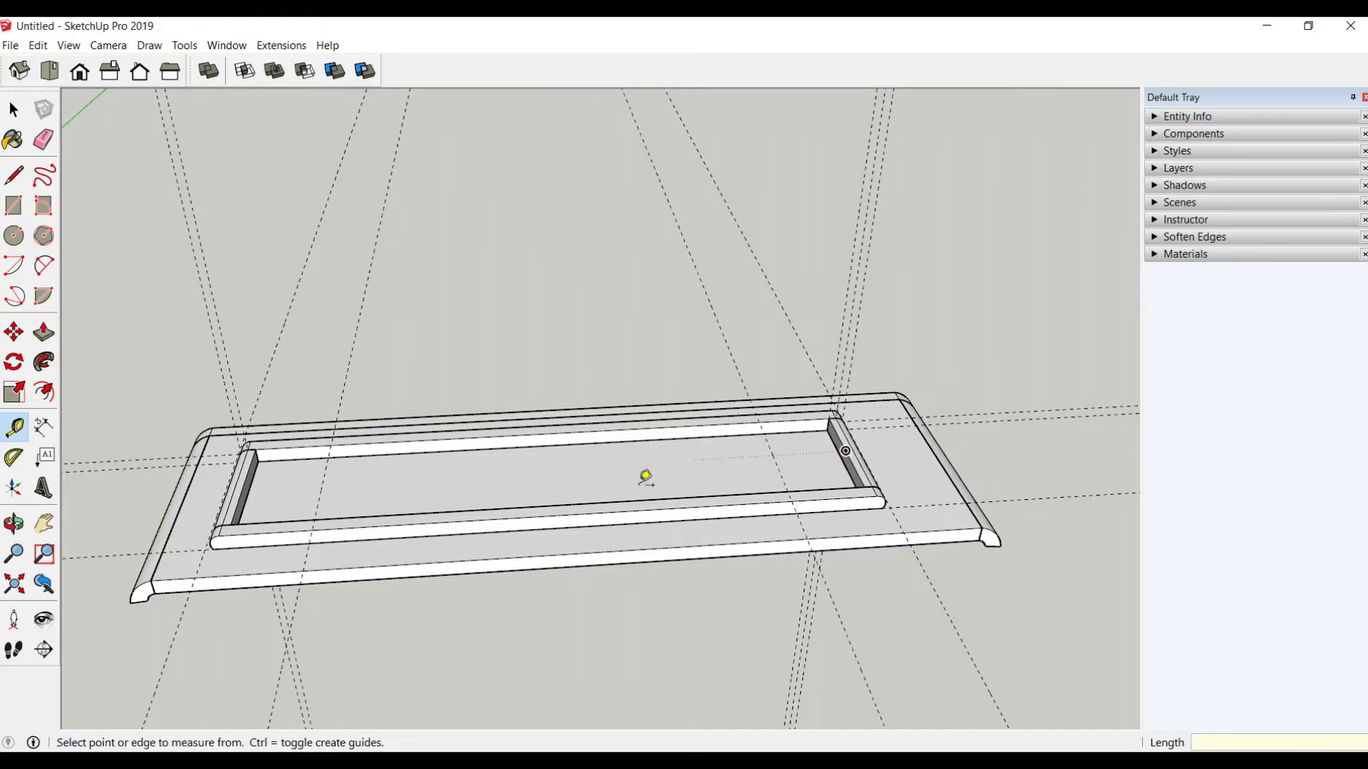
{"action": "scroll", "coordinate": [284, 531], "scroll_direction": "up", "scroll_amount": 3}
{"action": "left_click", "coordinate": [285, 531]}
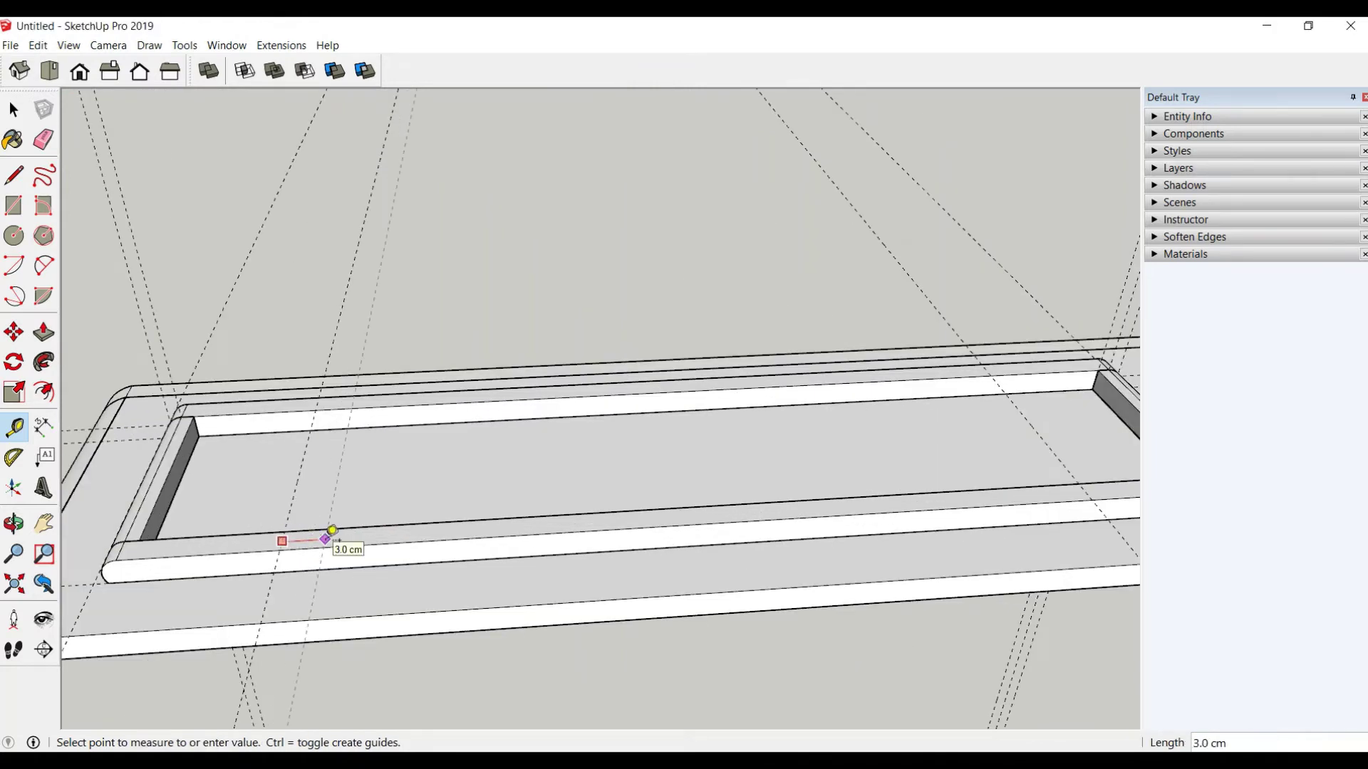
{"action": "key", "text": "Return"}
Step: Draw a 2 × 2 cm square at the guide intersection on the back rail
{"action": "key", "text": "r"}
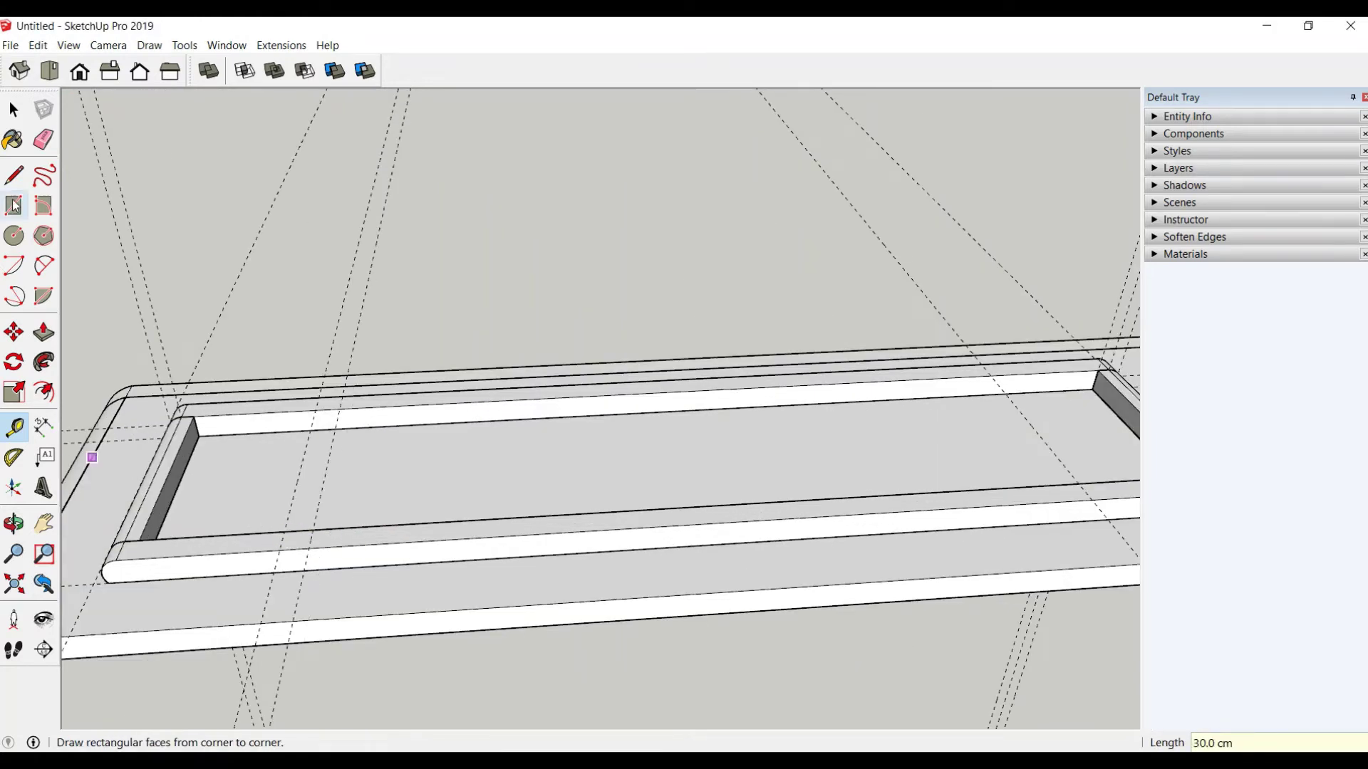
{"action": "scroll", "coordinate": [322, 399], "scroll_direction": "up", "scroll_amount": 2}
{"action": "scroll", "coordinate": [327, 413], "scroll_direction": "up", "scroll_amount": 2}
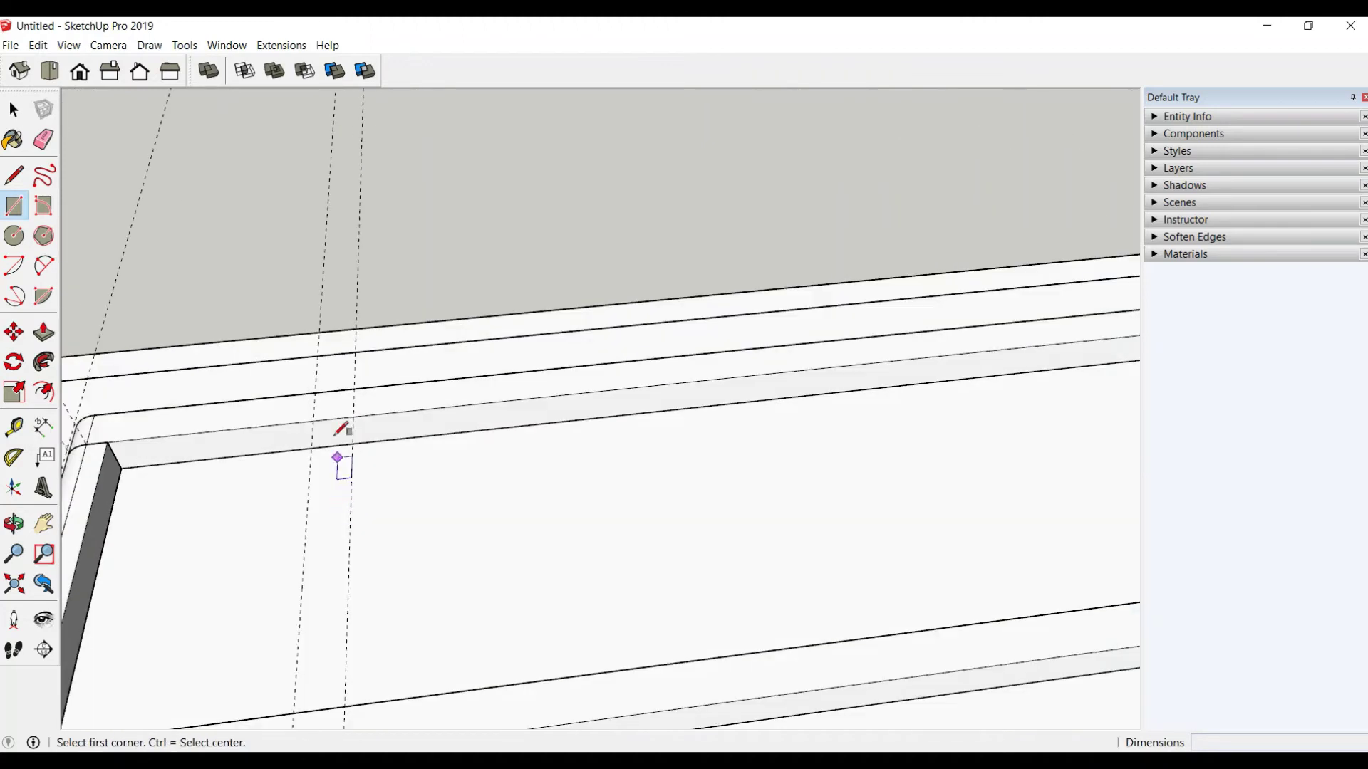
{"action": "left_click", "coordinate": [315, 392]}
{"action": "left_click", "coordinate": [354, 417]}
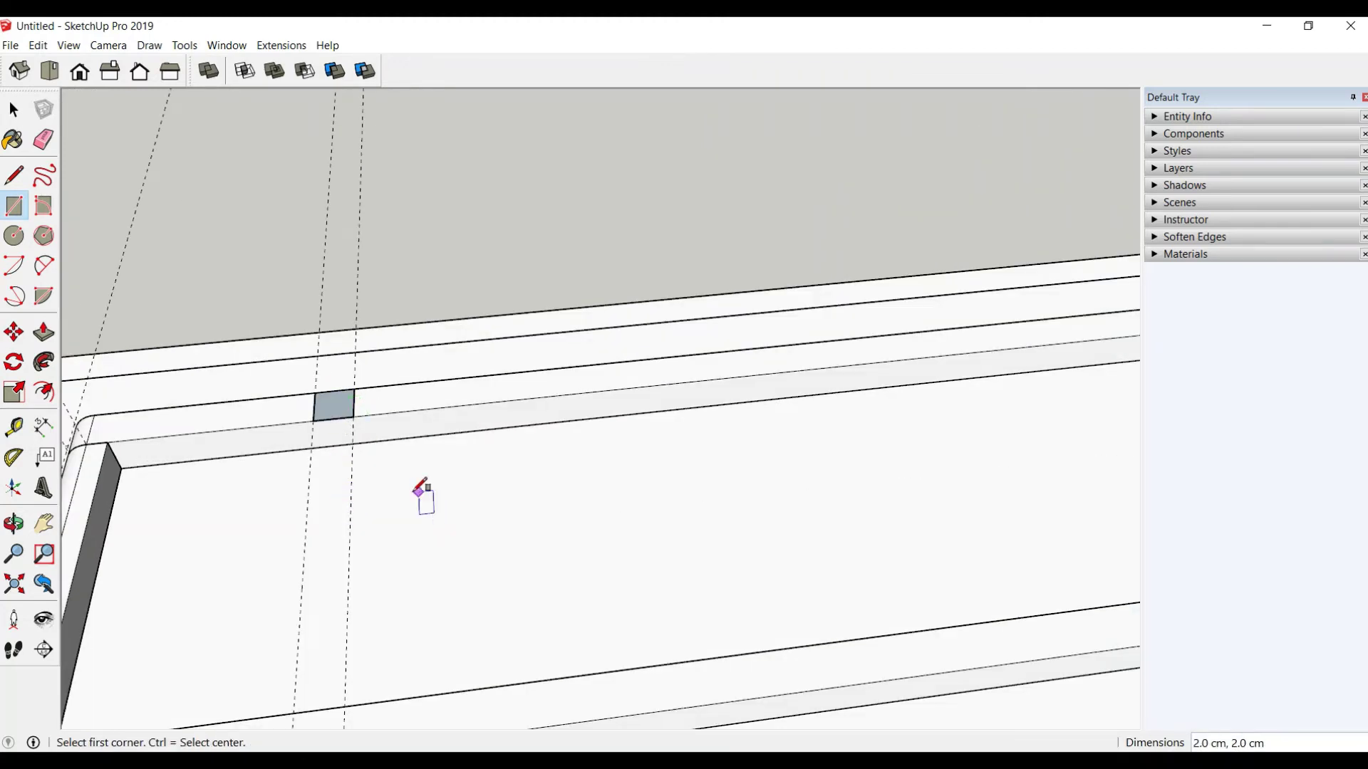
{"action": "scroll", "coordinate": [418, 490], "scroll_direction": "down", "scroll_amount": 3}
Step: Group the square and convert it into a component
{"action": "left_click", "coordinate": [13, 109]}
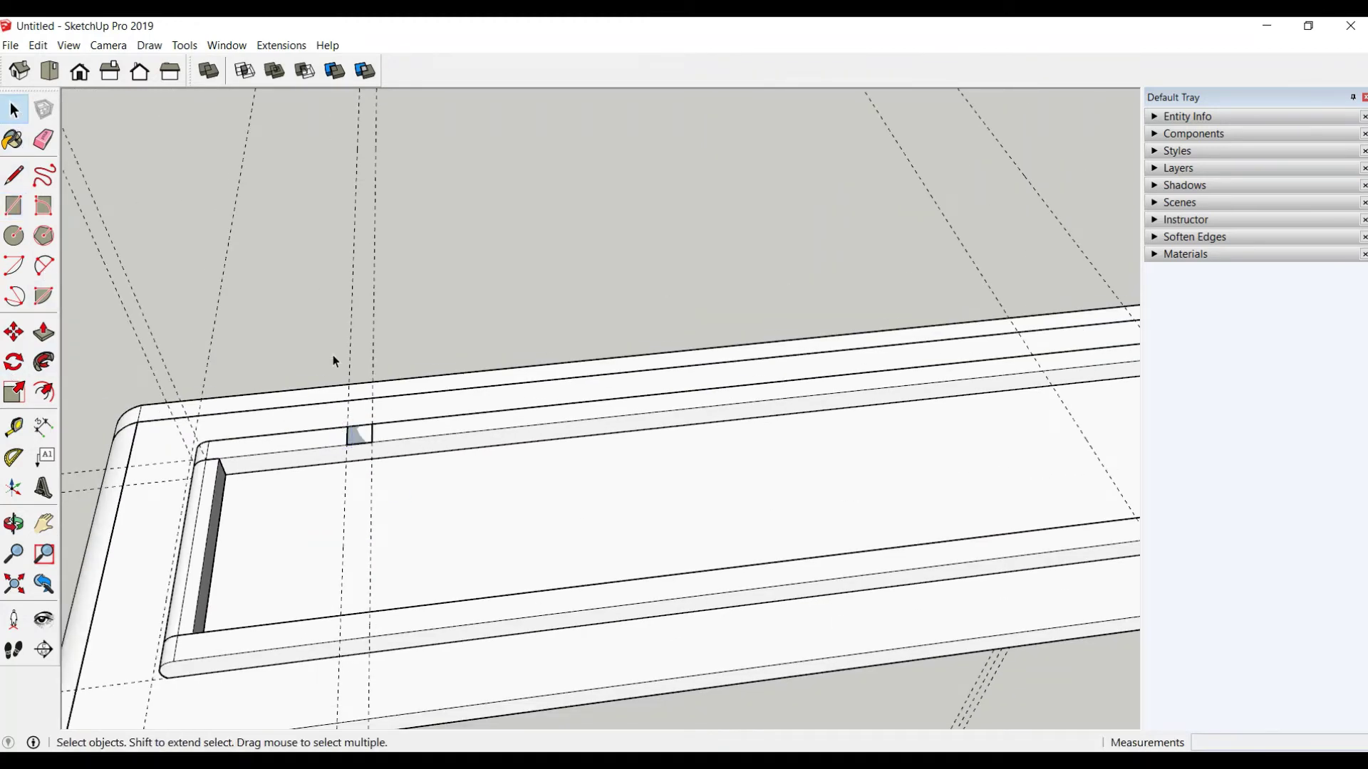
{"action": "right_click", "coordinate": [362, 440]}
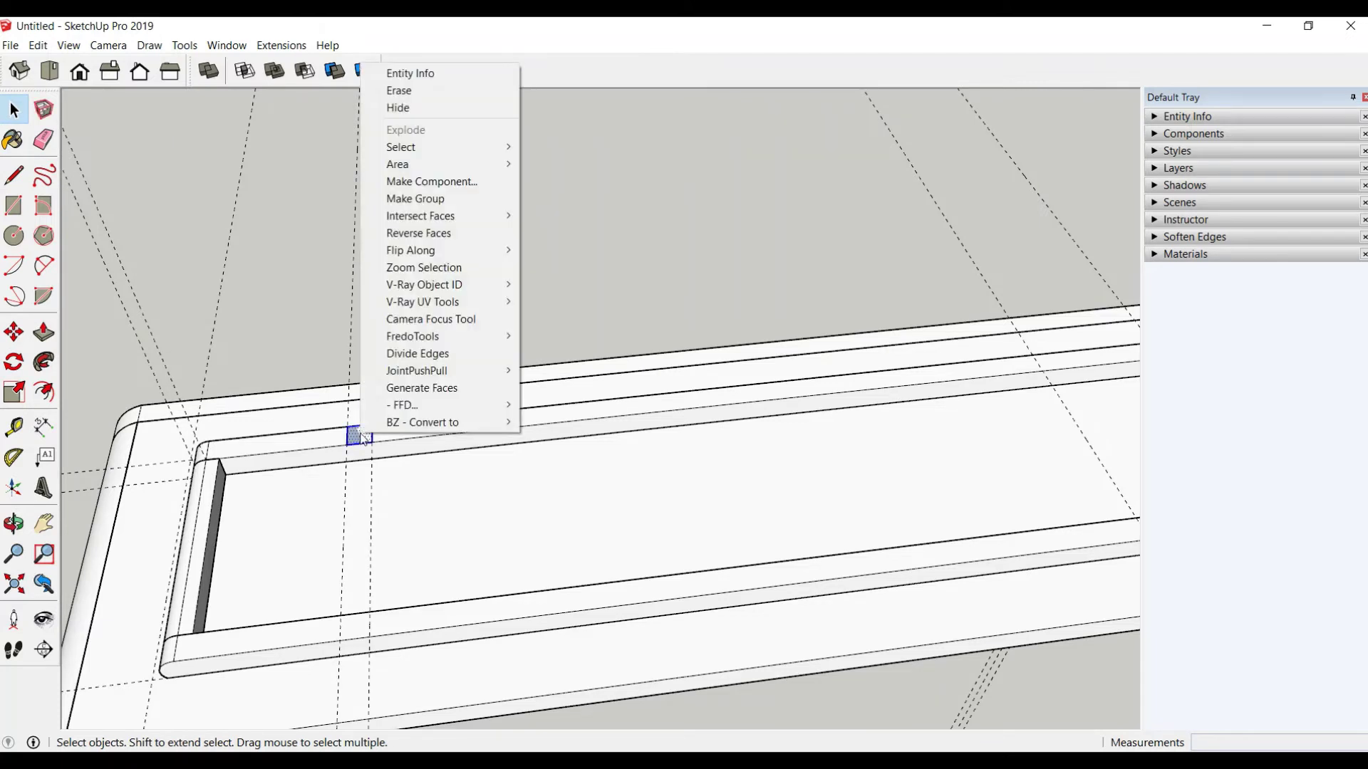
{"action": "left_click", "coordinate": [451, 196]}
{"action": "right_click", "coordinate": [363, 446]}
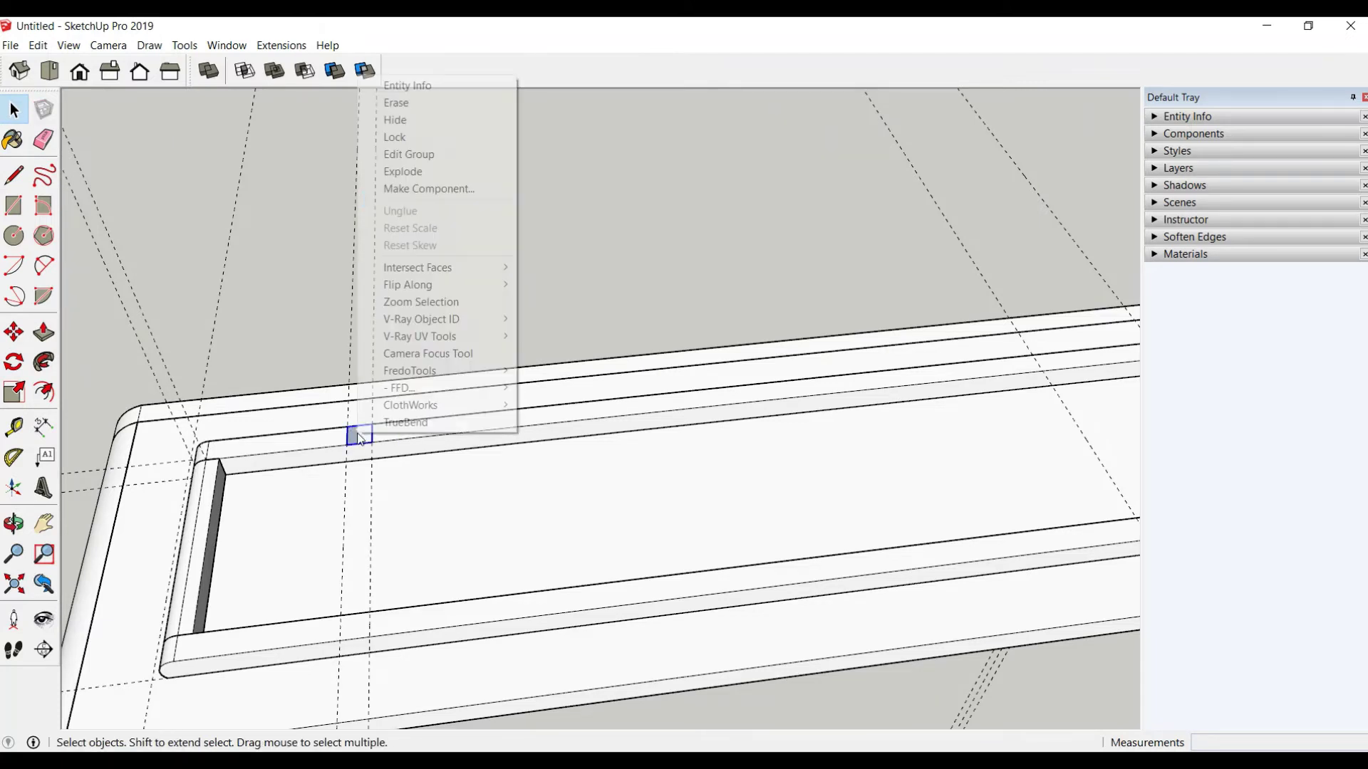
{"action": "left_click", "coordinate": [439, 194]}
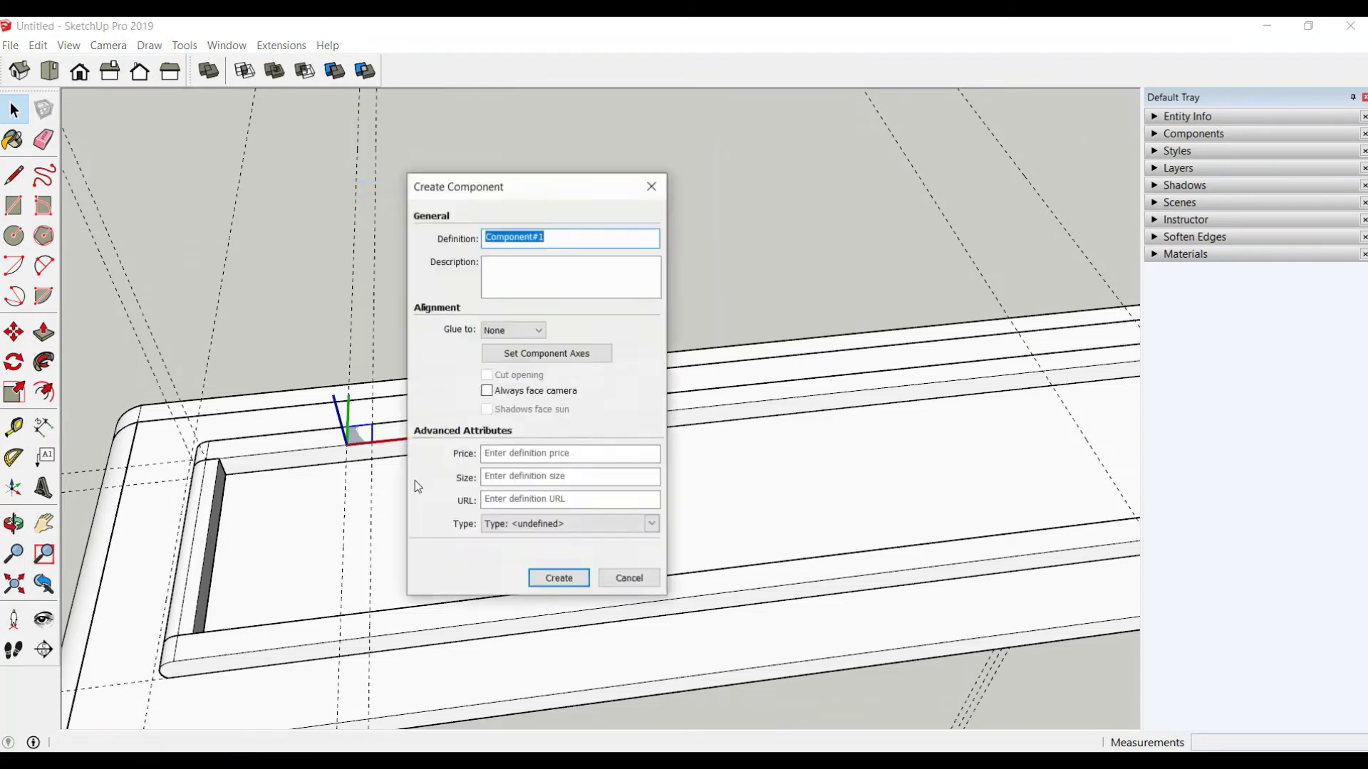
{"action": "left_click", "coordinate": [561, 580]}
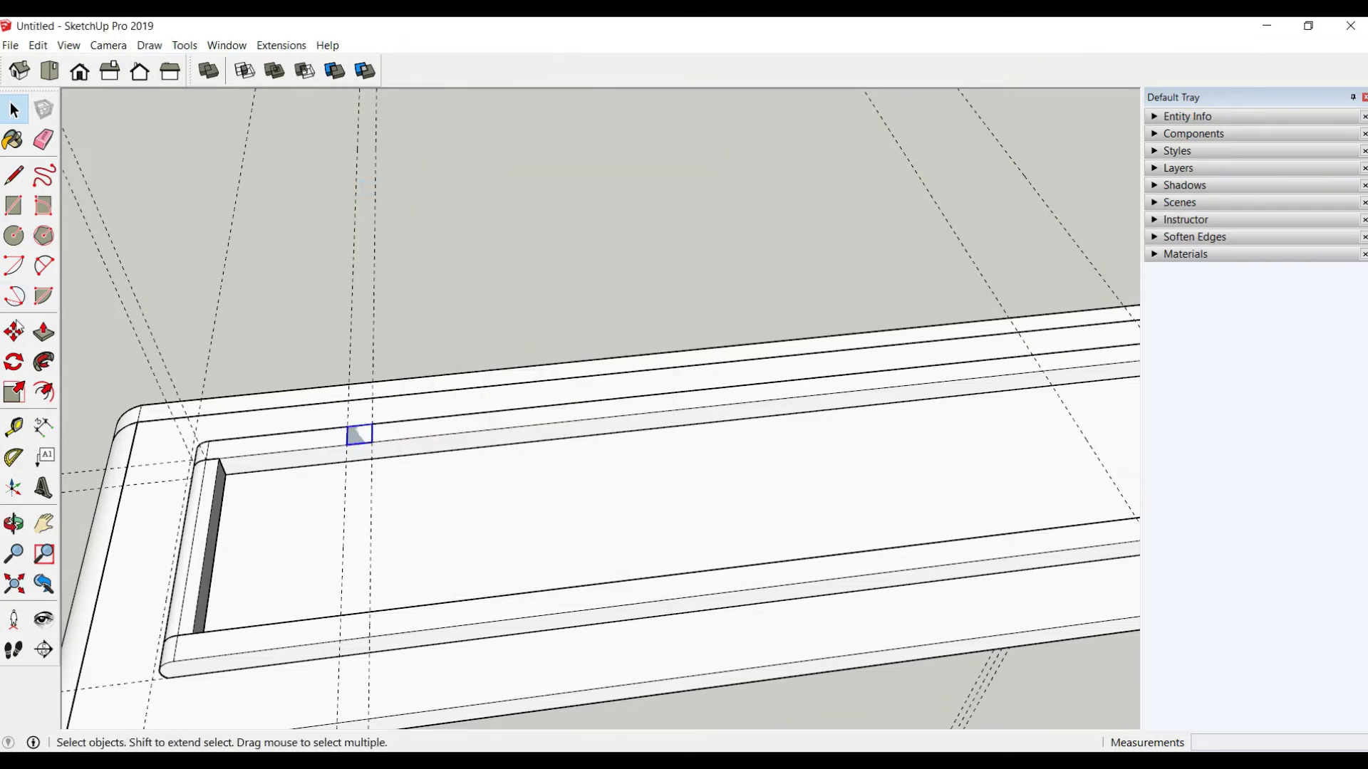
{"action": "left_click", "coordinate": [13, 332]}
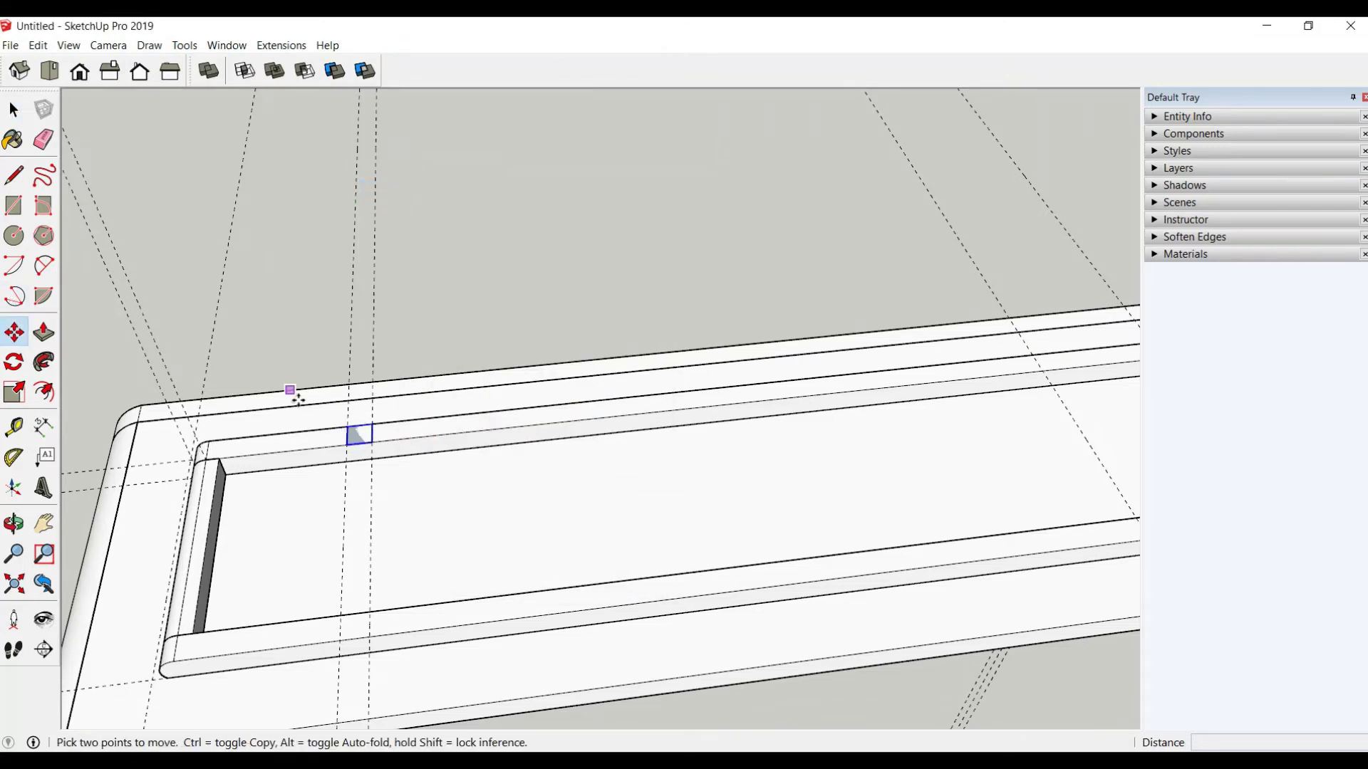
Step: Copy the leg square to the back rail's far end and flip it along green
{"action": "key", "text": "ctrl"}
{"action": "left_click", "coordinate": [372, 424]}
{"action": "left_click", "coordinate": [1031, 356]}
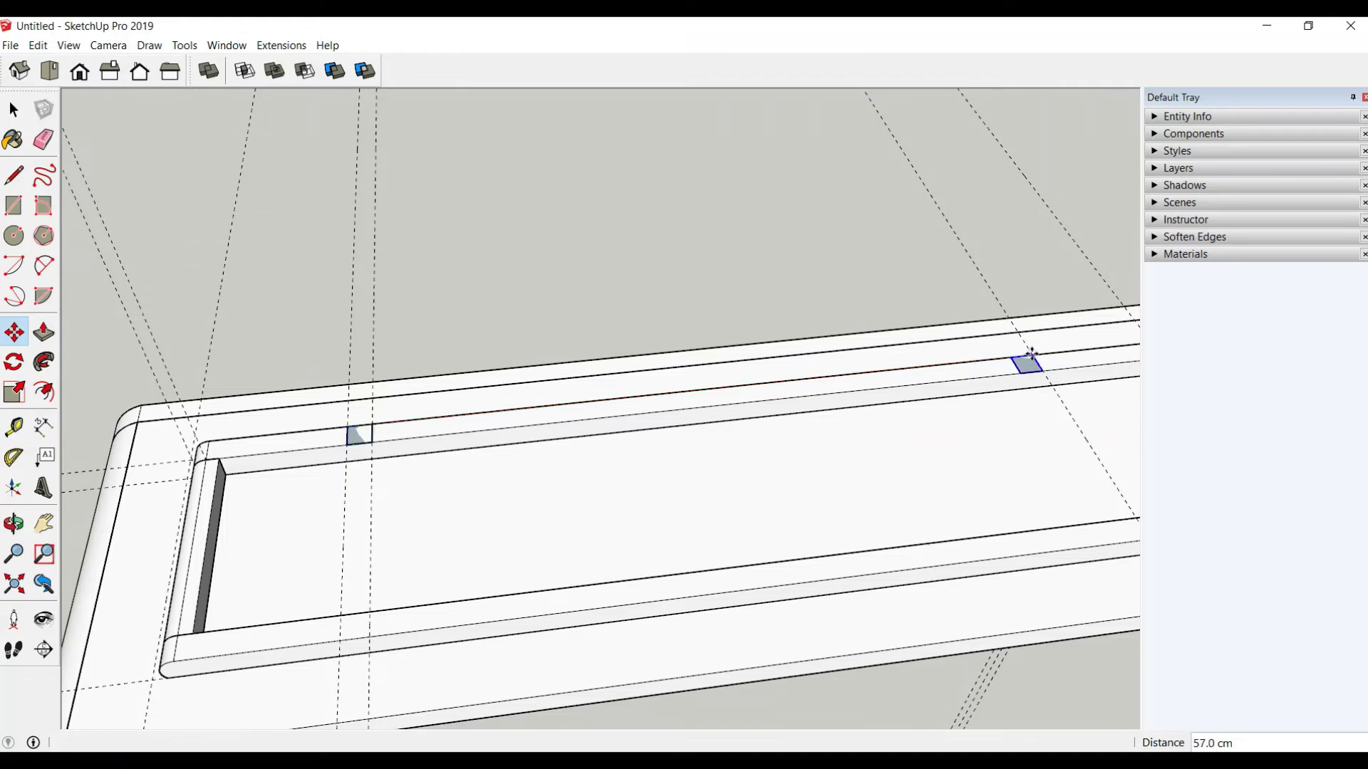
{"action": "key", "text": "space"}
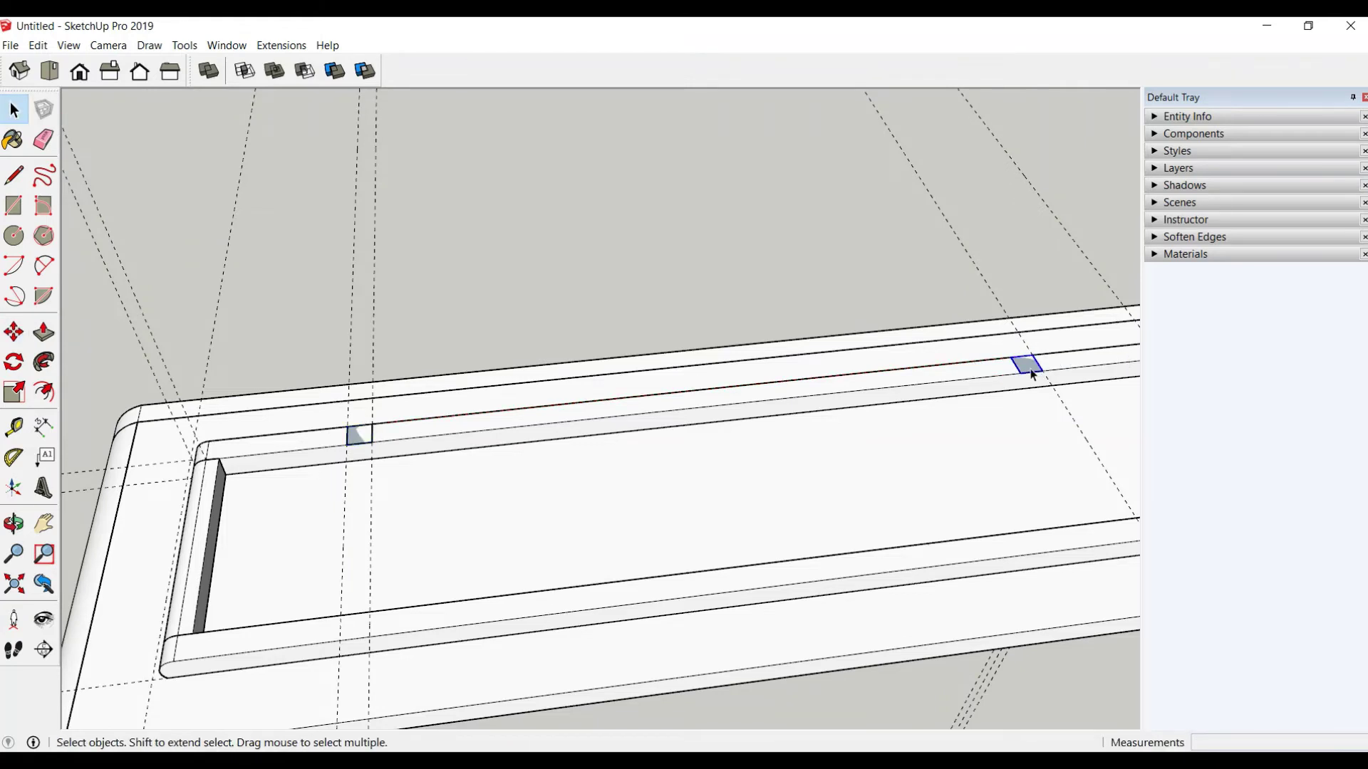
{"action": "right_click", "coordinate": [1032, 374]}
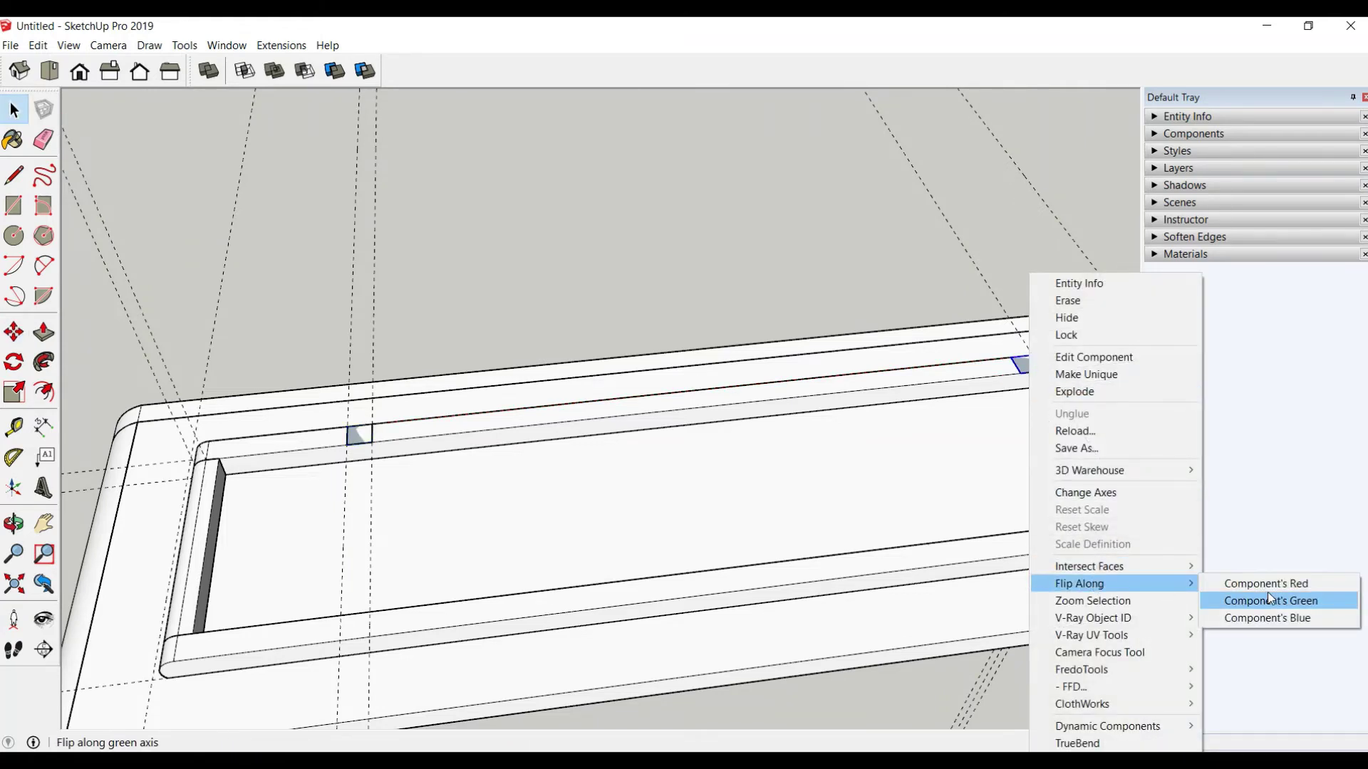
{"action": "left_click", "coordinate": [1269, 598]}
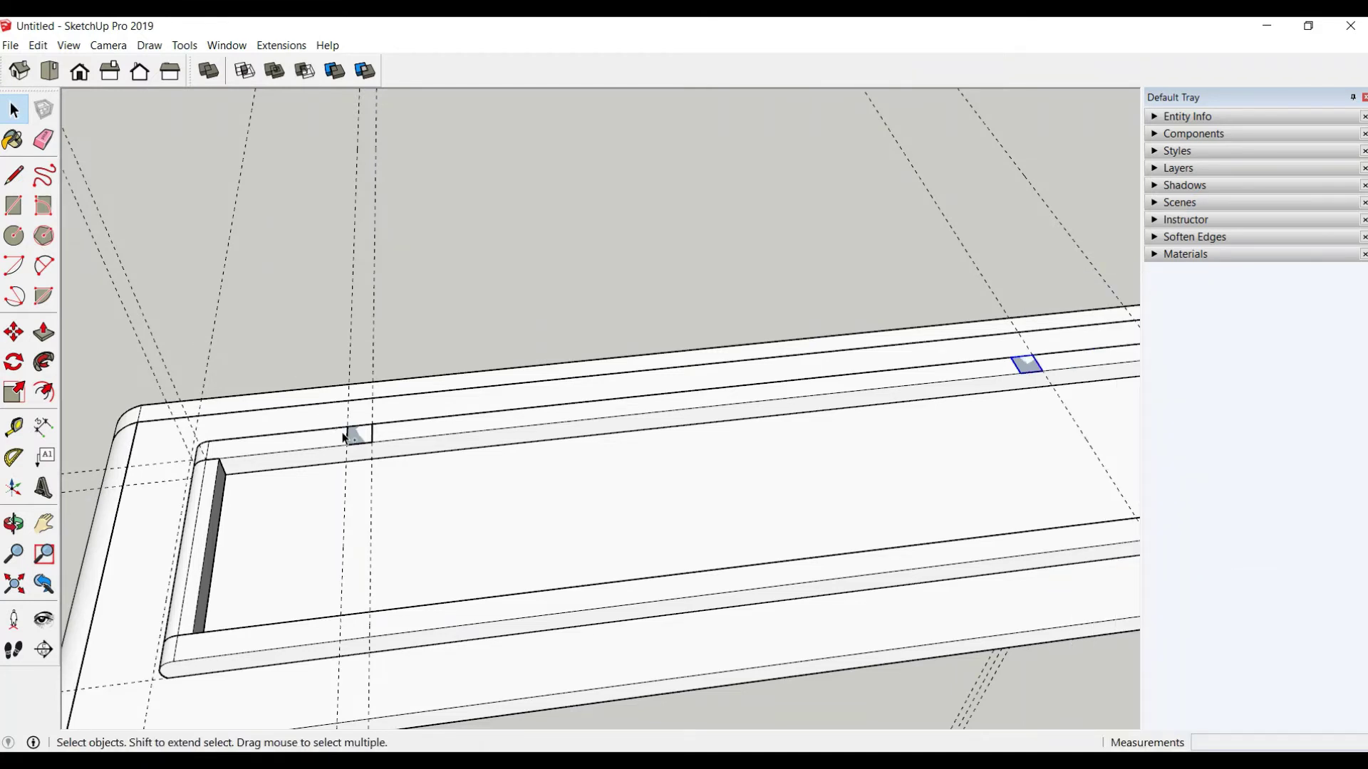
Step: Copy both squares to the front rail, flip them, and raise all legs 65 cm
{"action": "left_click", "coordinate": [14, 332]}
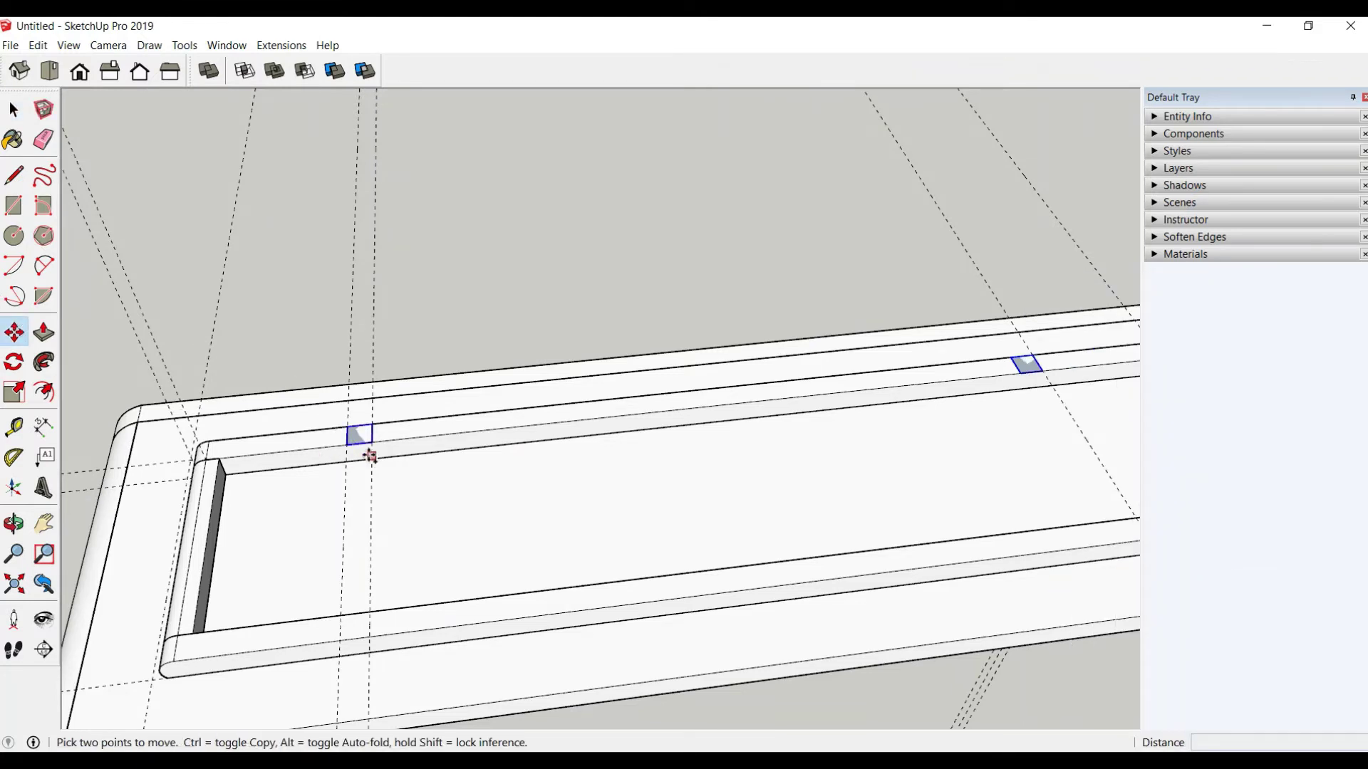
{"action": "key", "text": "ctrl"}
{"action": "left_click", "coordinate": [347, 445]}
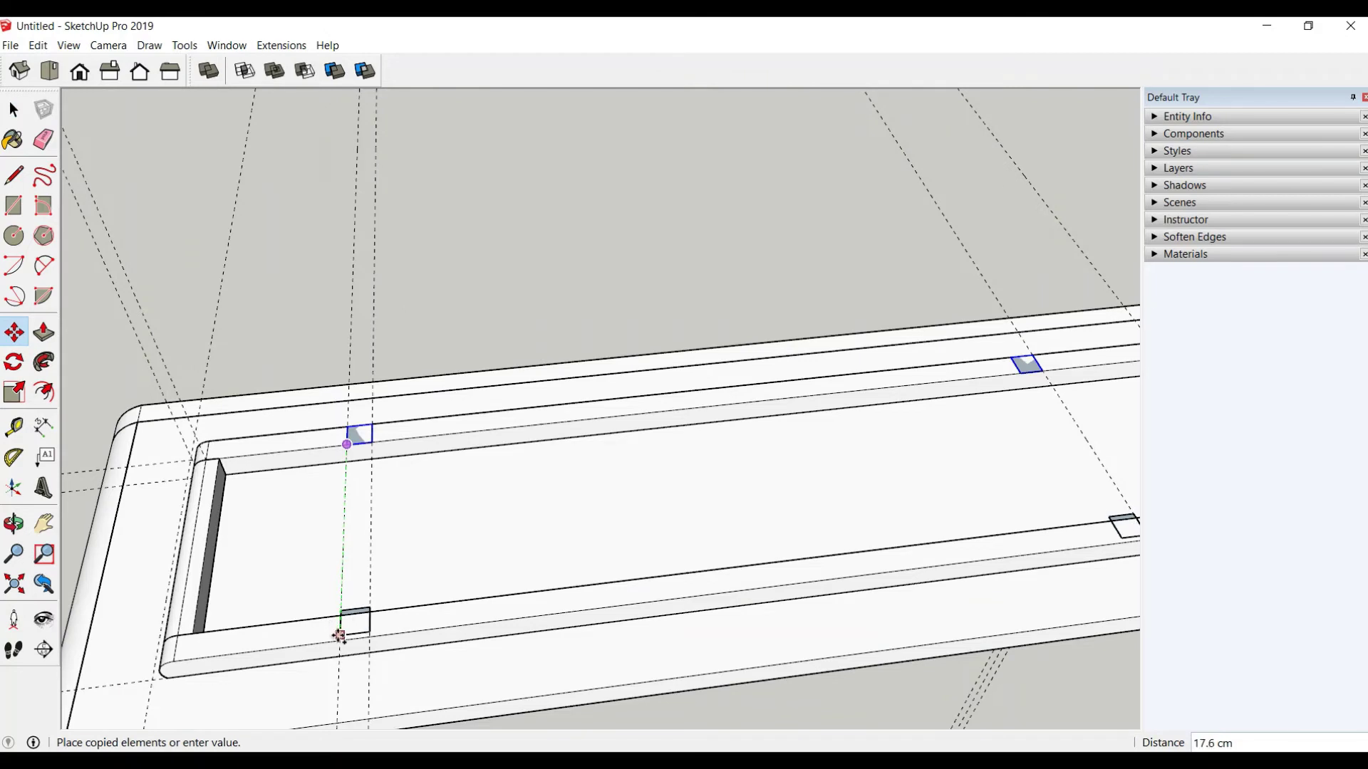
{"action": "left_click", "coordinate": [341, 641]}
{"action": "right_click", "coordinate": [355, 626]}
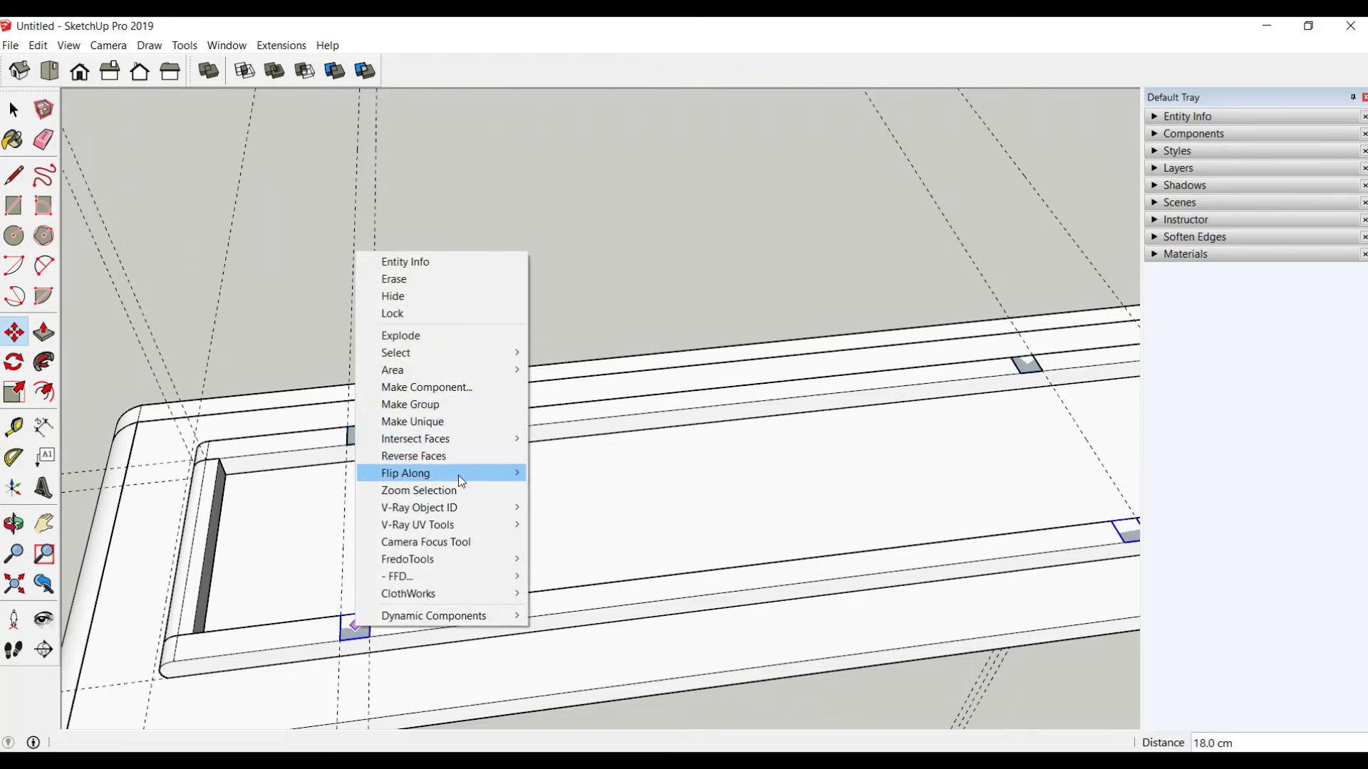
{"action": "mouse_move", "coordinate": [440, 473]}
{"action": "left_click", "coordinate": [588, 490]}
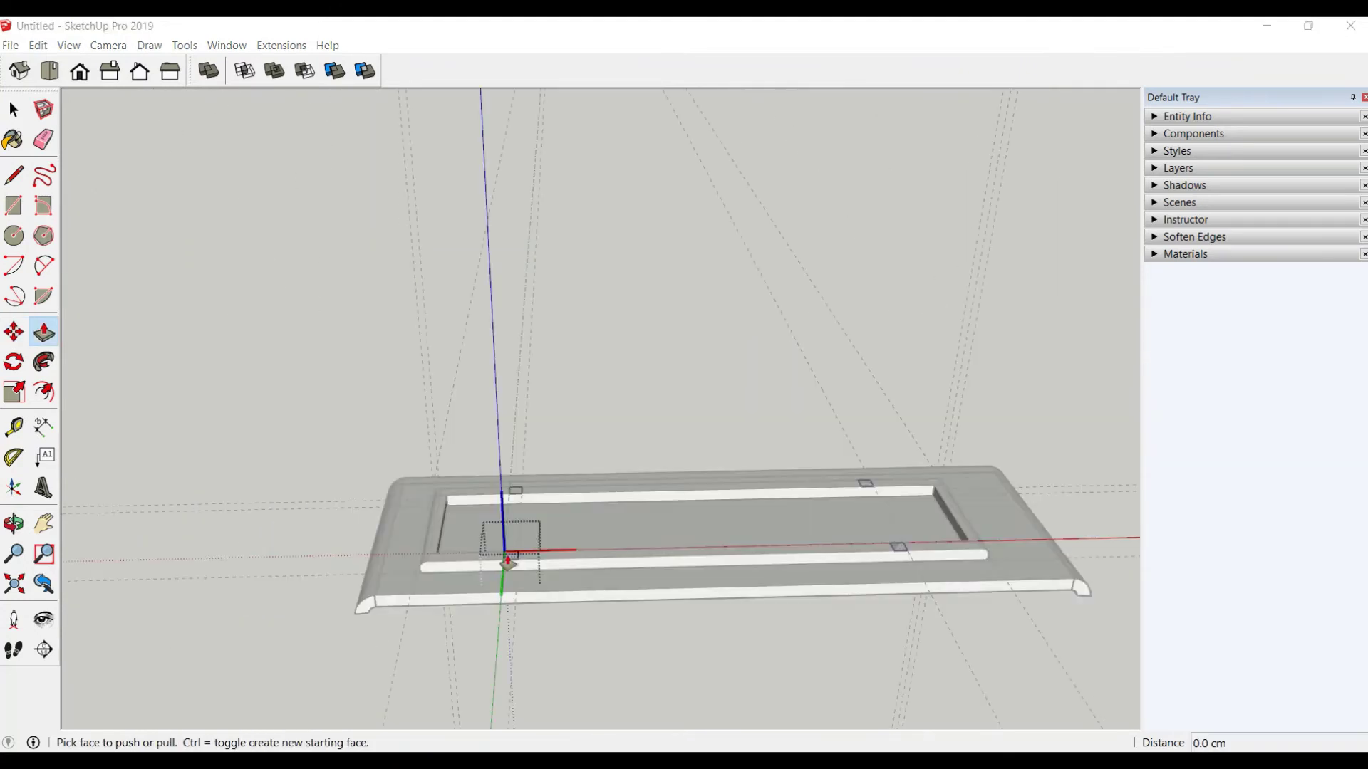
{"action": "left_click_drag", "start_coordinate": [499, 441], "coordinate": [490, 397]}
{"action": "type", "text": "65"}
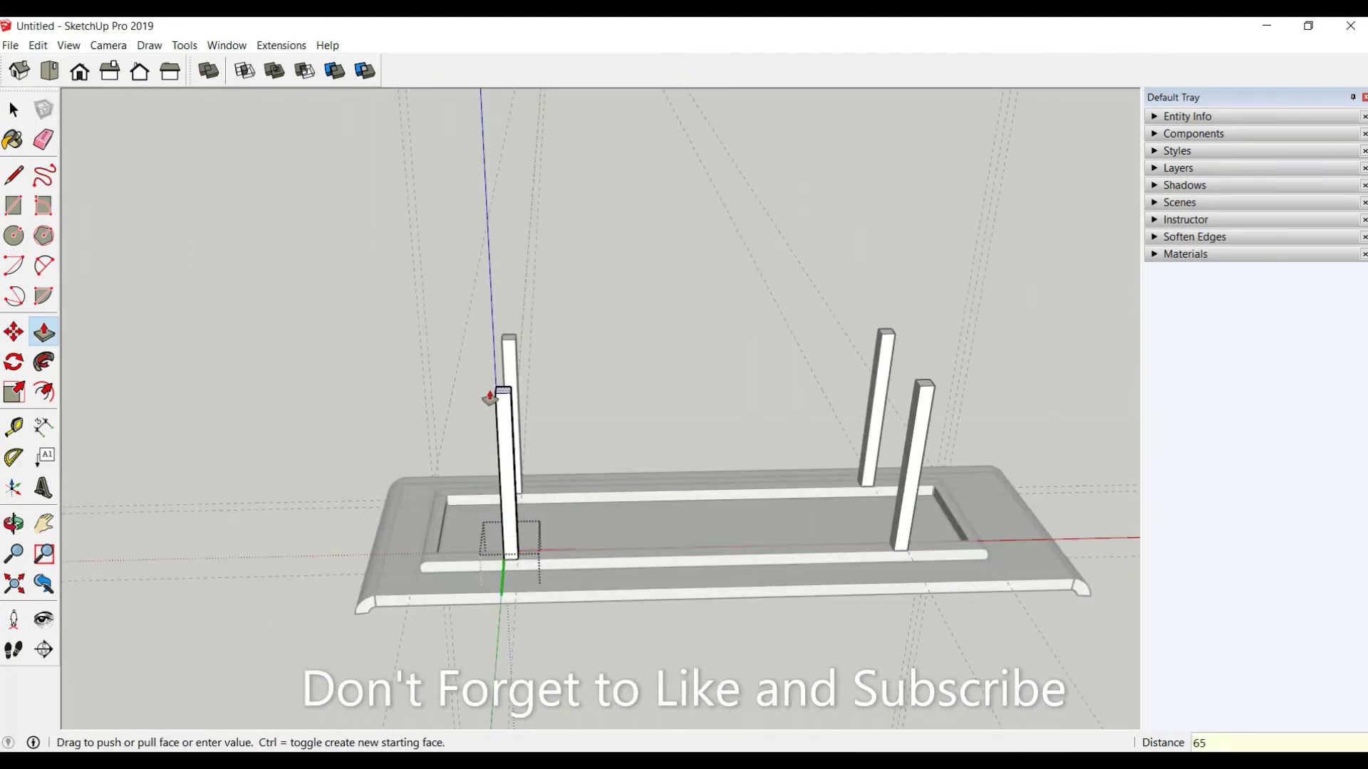
{"action": "key", "text": "Return"}
Step: Shift the selected leg tops 10 cm outward so the legs splay
{"action": "key", "text": "space"}
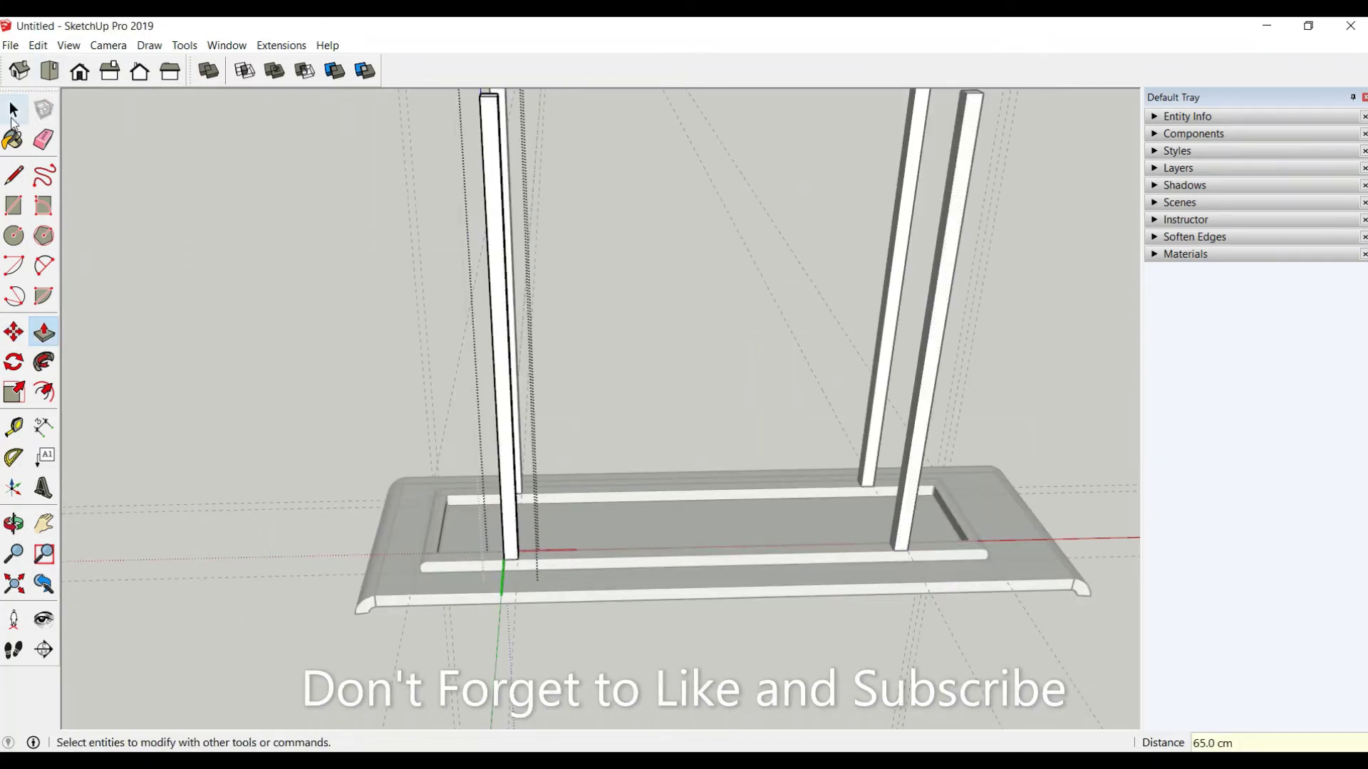
{"action": "scroll", "coordinate": [571, 449], "scroll_direction": "down", "scroll_amount": 2}
{"action": "scroll", "coordinate": [570, 448], "scroll_direction": "down", "scroll_amount": 1}
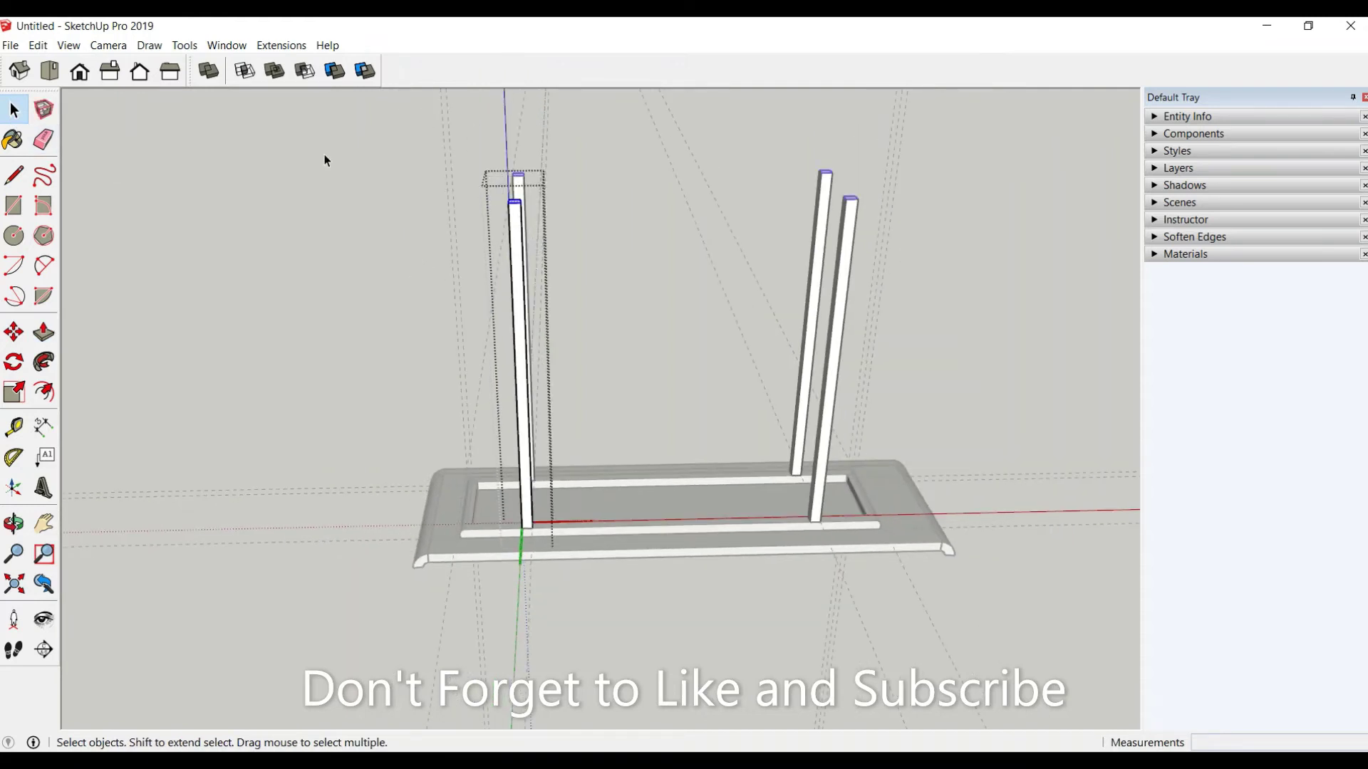
{"action": "left_click", "coordinate": [13, 332]}
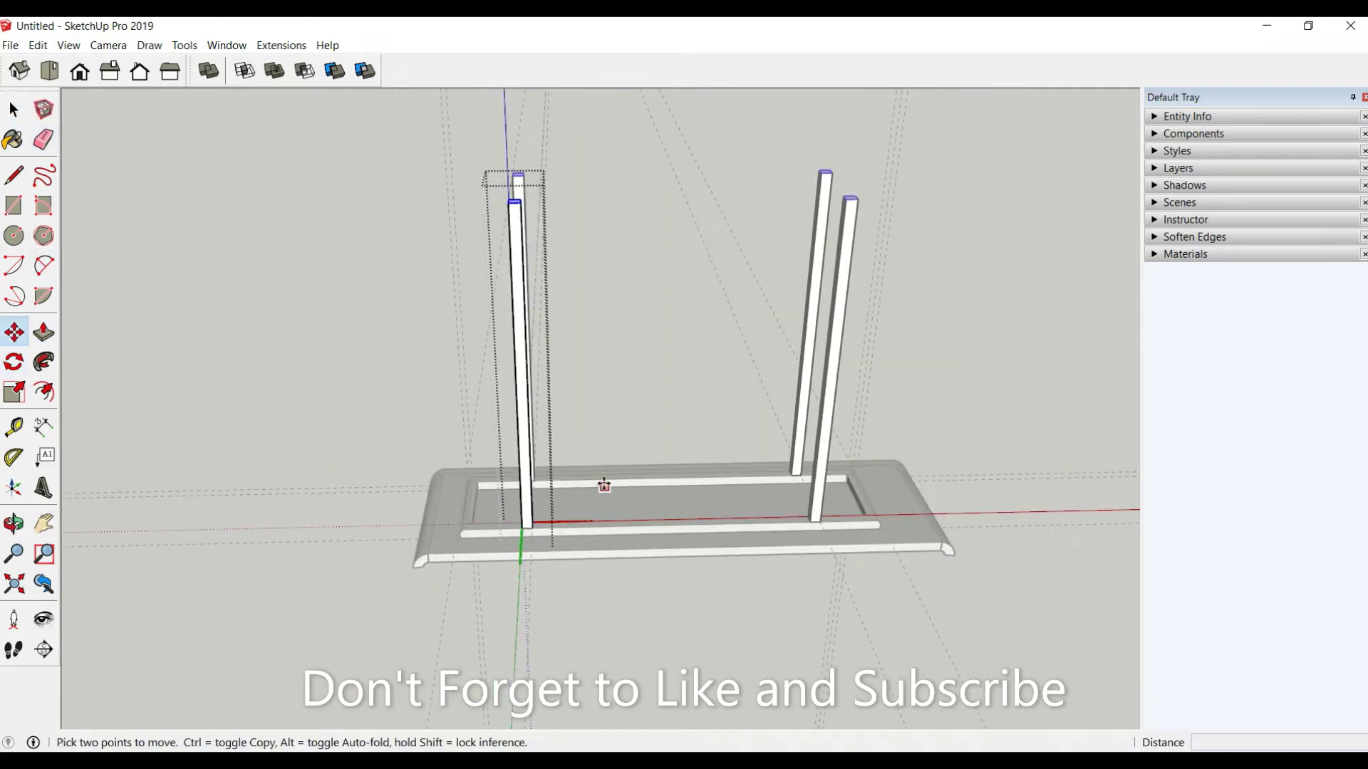
{"action": "left_click", "coordinate": [669, 498]}
{"action": "type", "text": "10"}
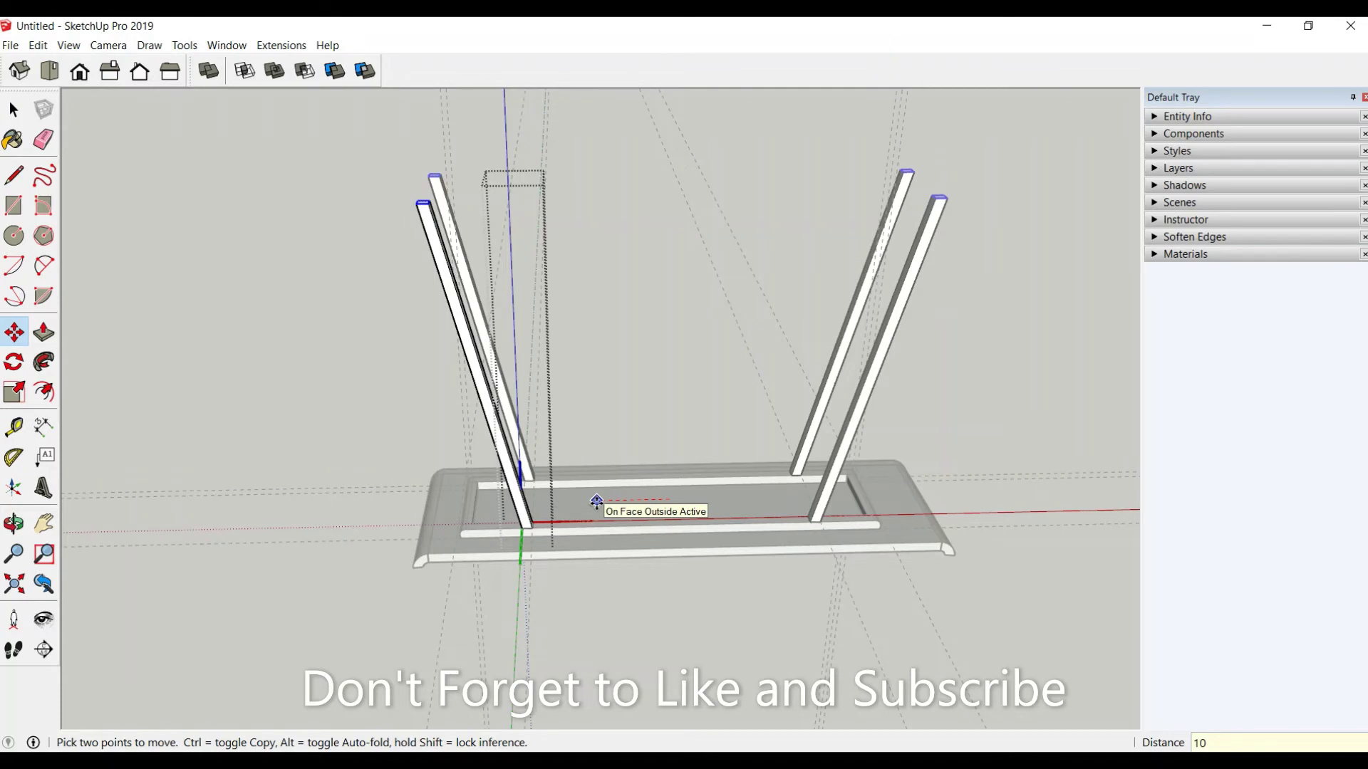
{"action": "key", "text": "Return"}
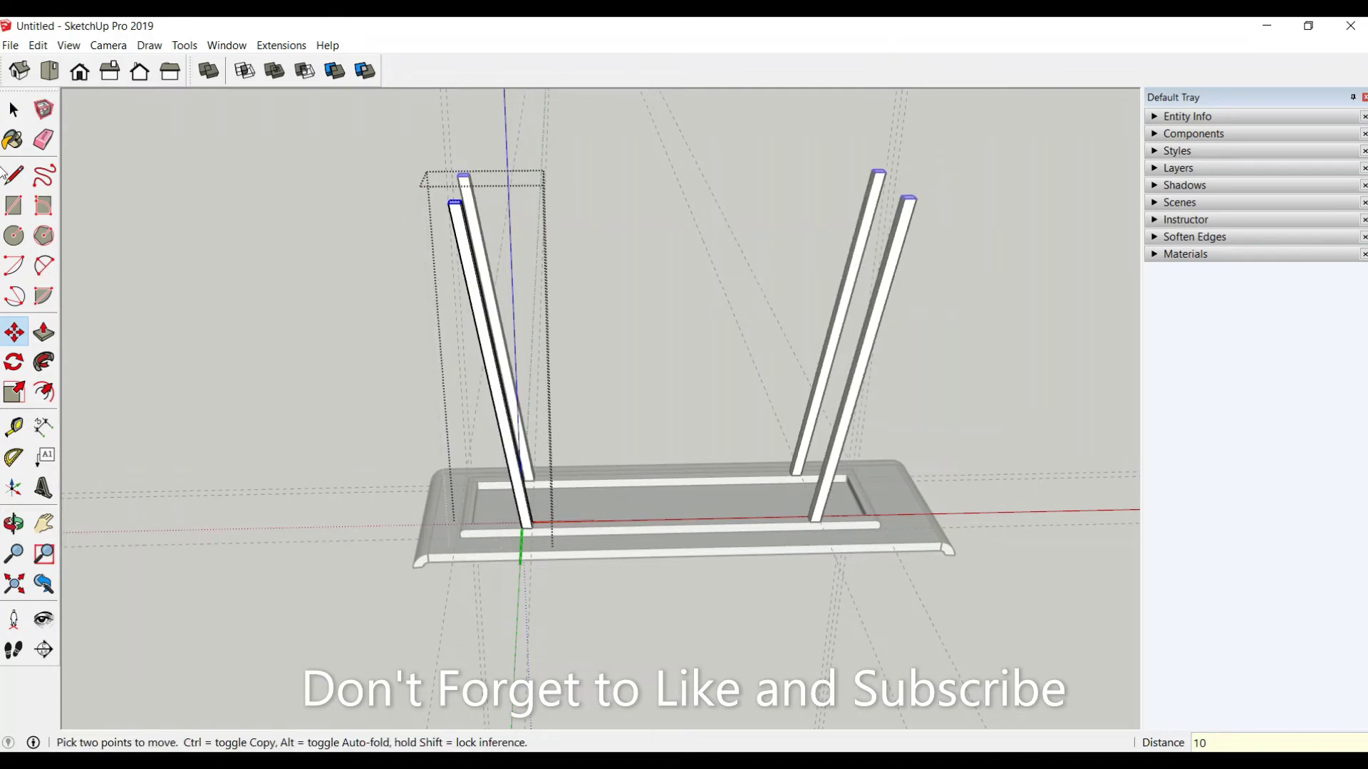
{"action": "left_click", "coordinate": [16, 117]}
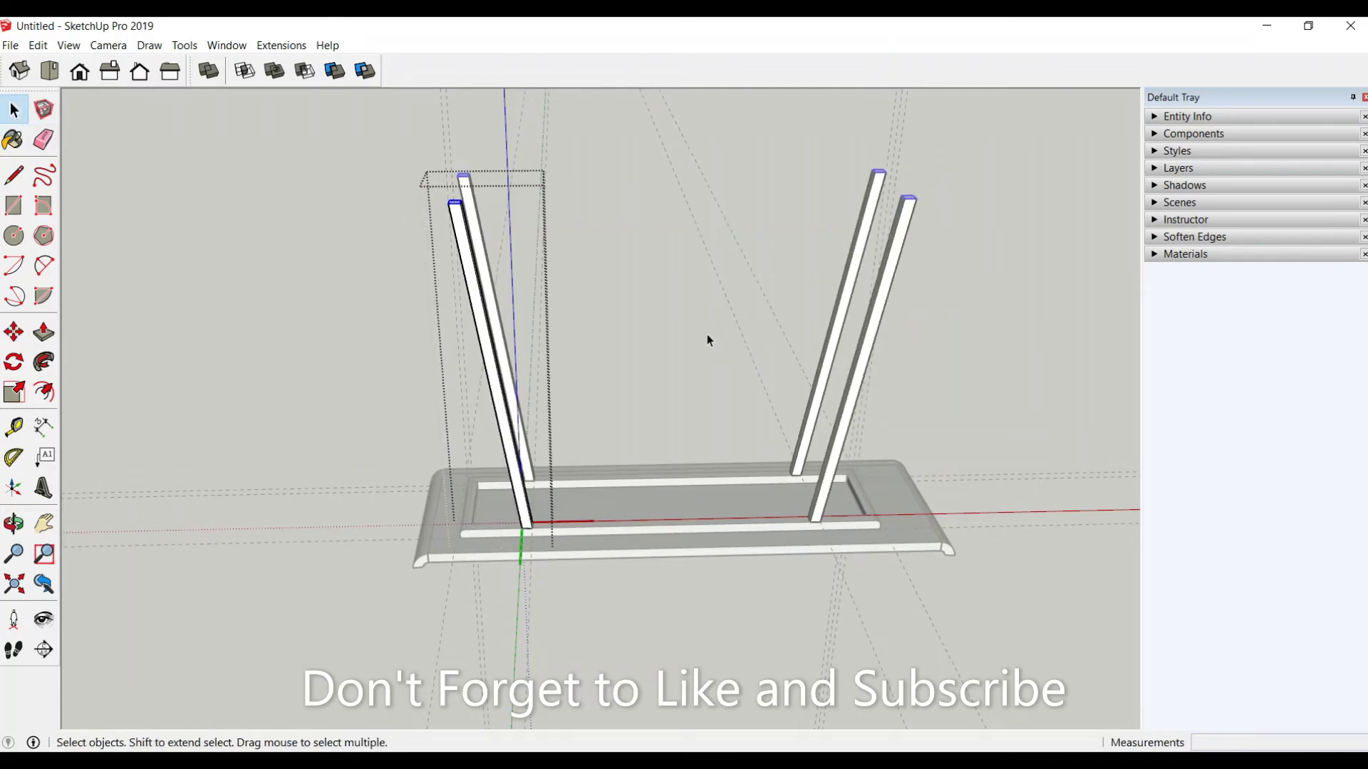
Step: Copy the guides 2 cm from the leg corner
{"action": "scroll", "coordinate": [404, 597], "scroll_direction": "up", "scroll_amount": 5}
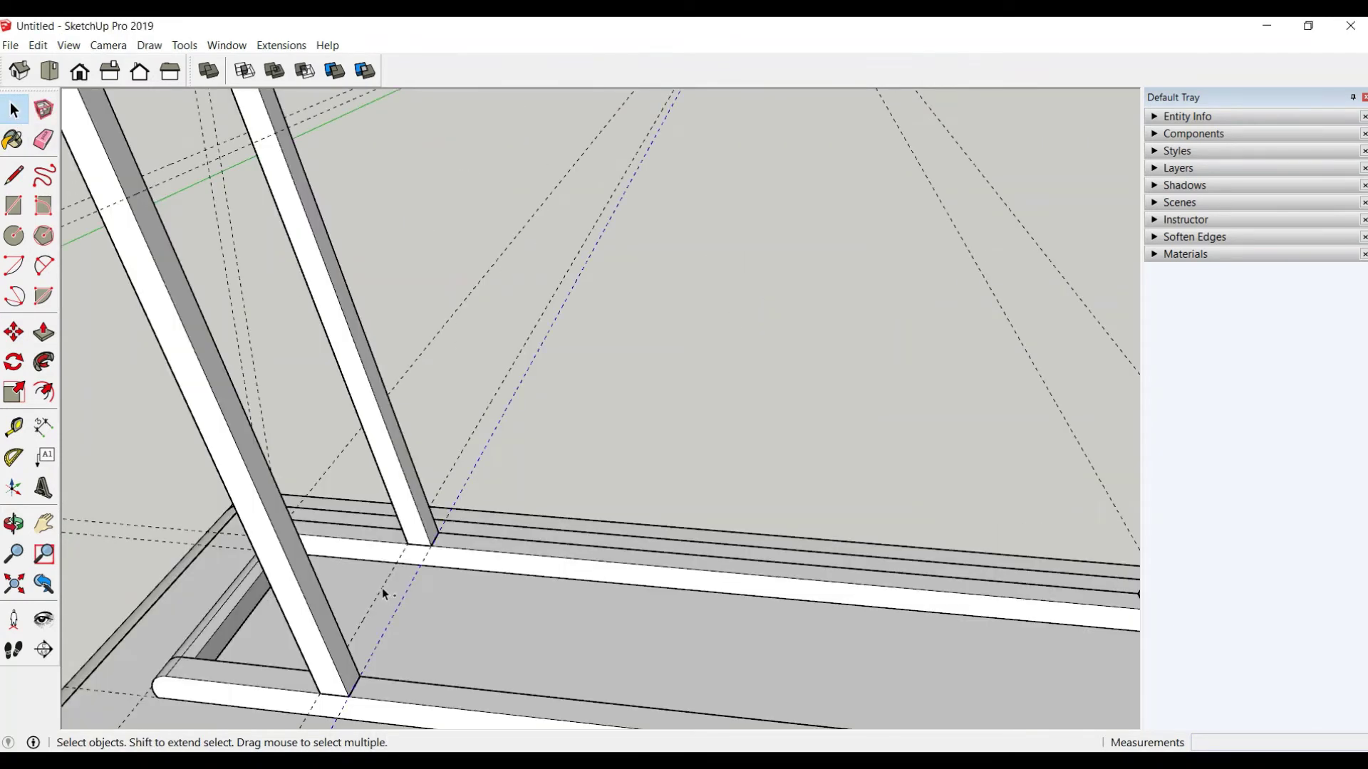
{"action": "scroll", "coordinate": [385, 585], "scroll_direction": "up", "scroll_amount": 2}
{"action": "scroll", "coordinate": [418, 568], "scroll_direction": "up", "scroll_amount": 2}
{"action": "scroll", "coordinate": [418, 568], "scroll_direction": "up", "scroll_amount": 2}
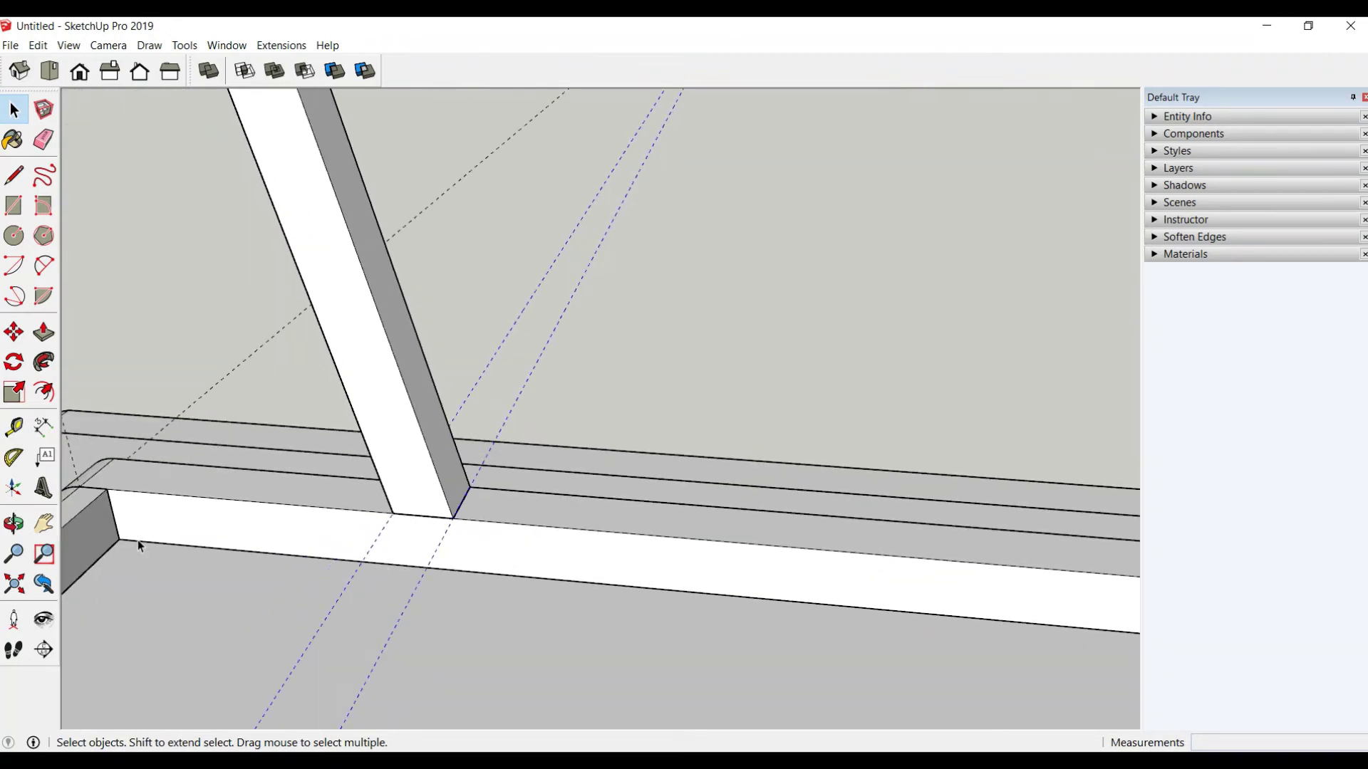
{"action": "left_click", "coordinate": [14, 332]}
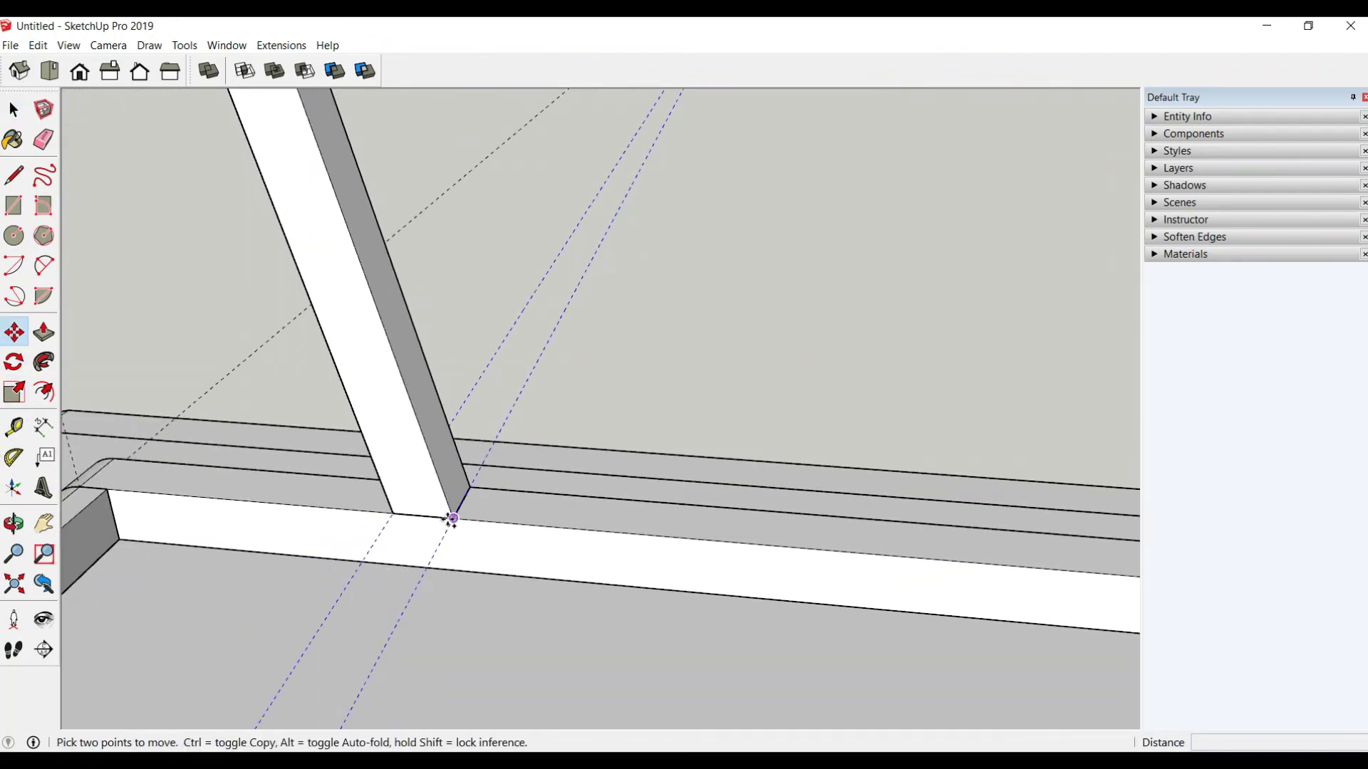
{"action": "left_click", "coordinate": [452, 519]}
{"action": "key", "text": "ctrl"}
{"action": "type", "text": "2"}
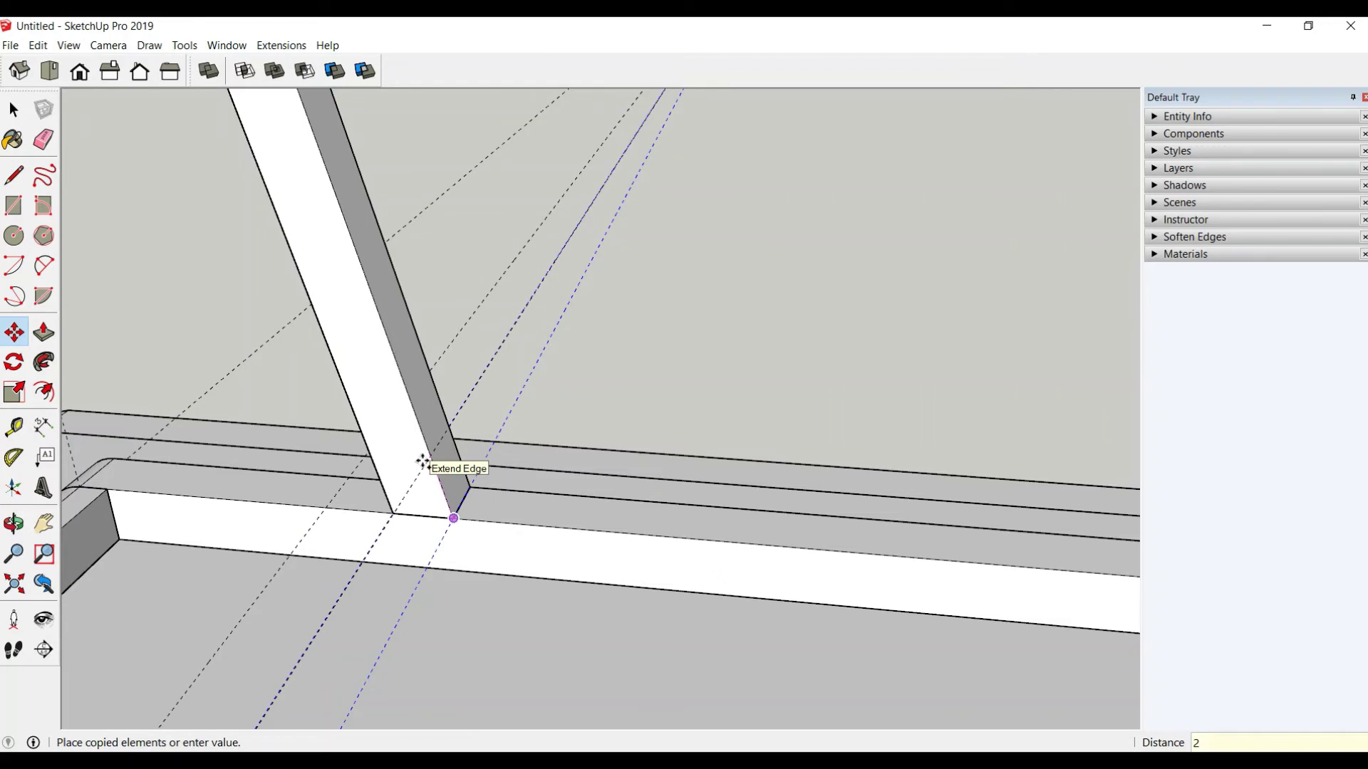
{"action": "key", "text": "Return"}
Step: Draw a 2 cm line at the leg's corner to close a small face
{"action": "left_click", "coordinate": [14, 175]}
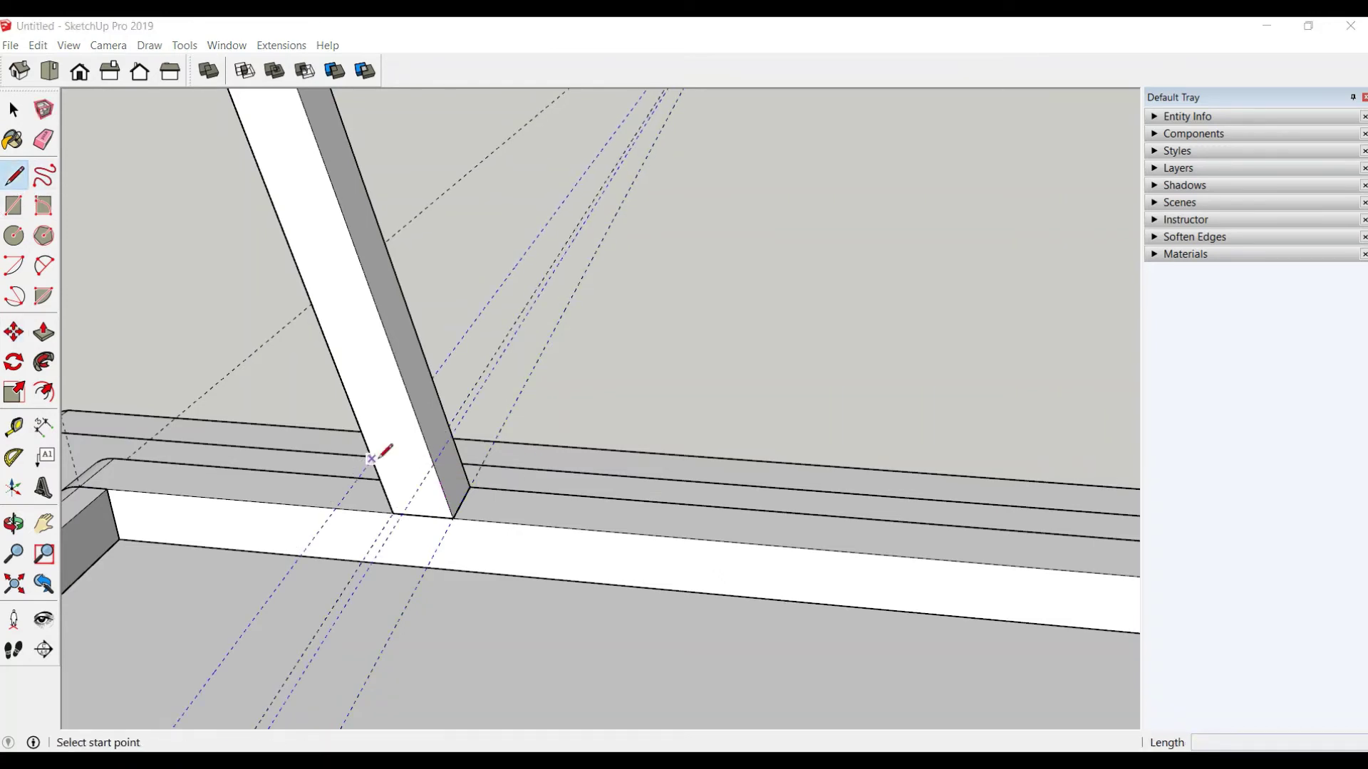
{"action": "left_click", "coordinate": [371, 460]}
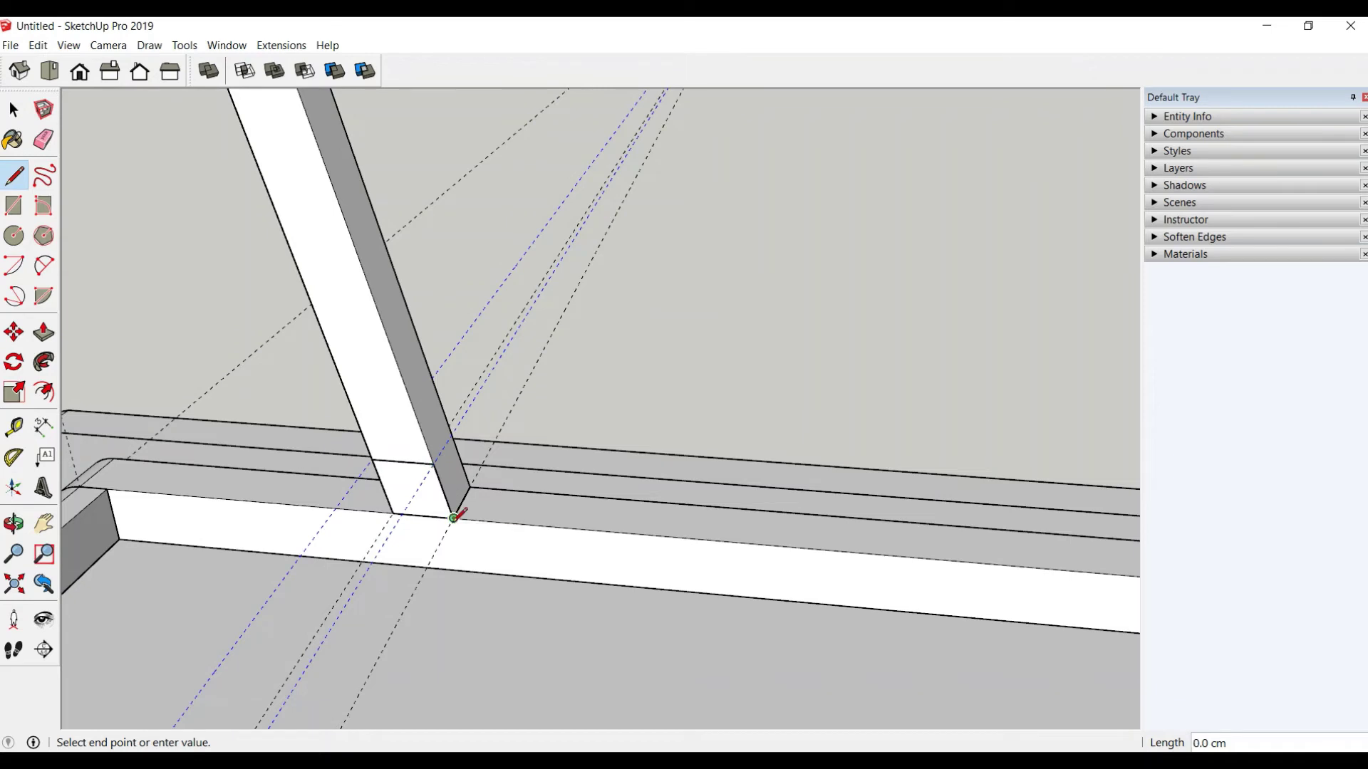
{"action": "type", "text": "2"}
{"action": "key", "text": "Return"}
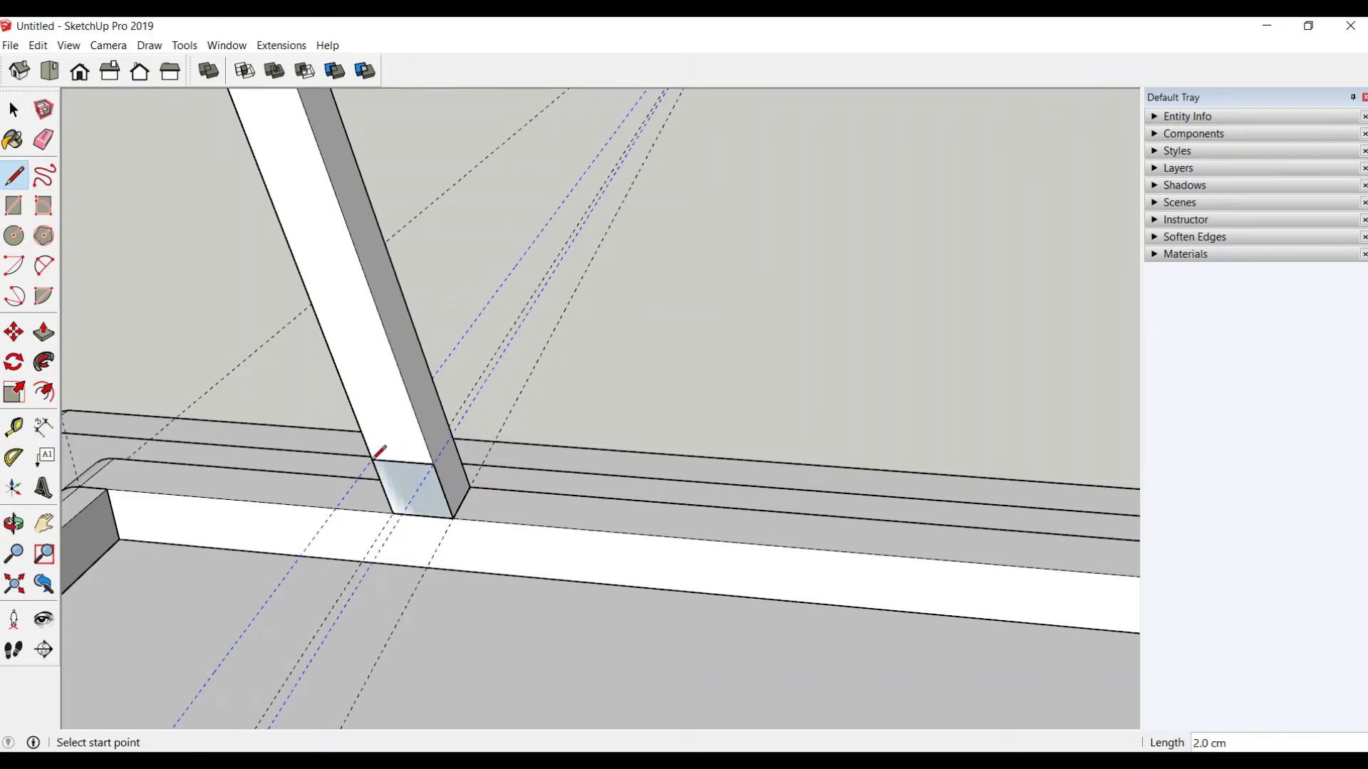
Step: Push/Pull the small face 16 cm into a block and select it
{"action": "left_click", "coordinate": [43, 332]}
{"action": "mouse_move", "coordinate": [278, 334]}
{"action": "middle_mouse_down"}
{"action": "mouse_move", "coordinate": [389, 456]}
{"action": "mouse_move", "coordinate": [239, 472]}
{"action": "middle_mouse_up"}
{"action": "left_click", "coordinate": [388, 456]}
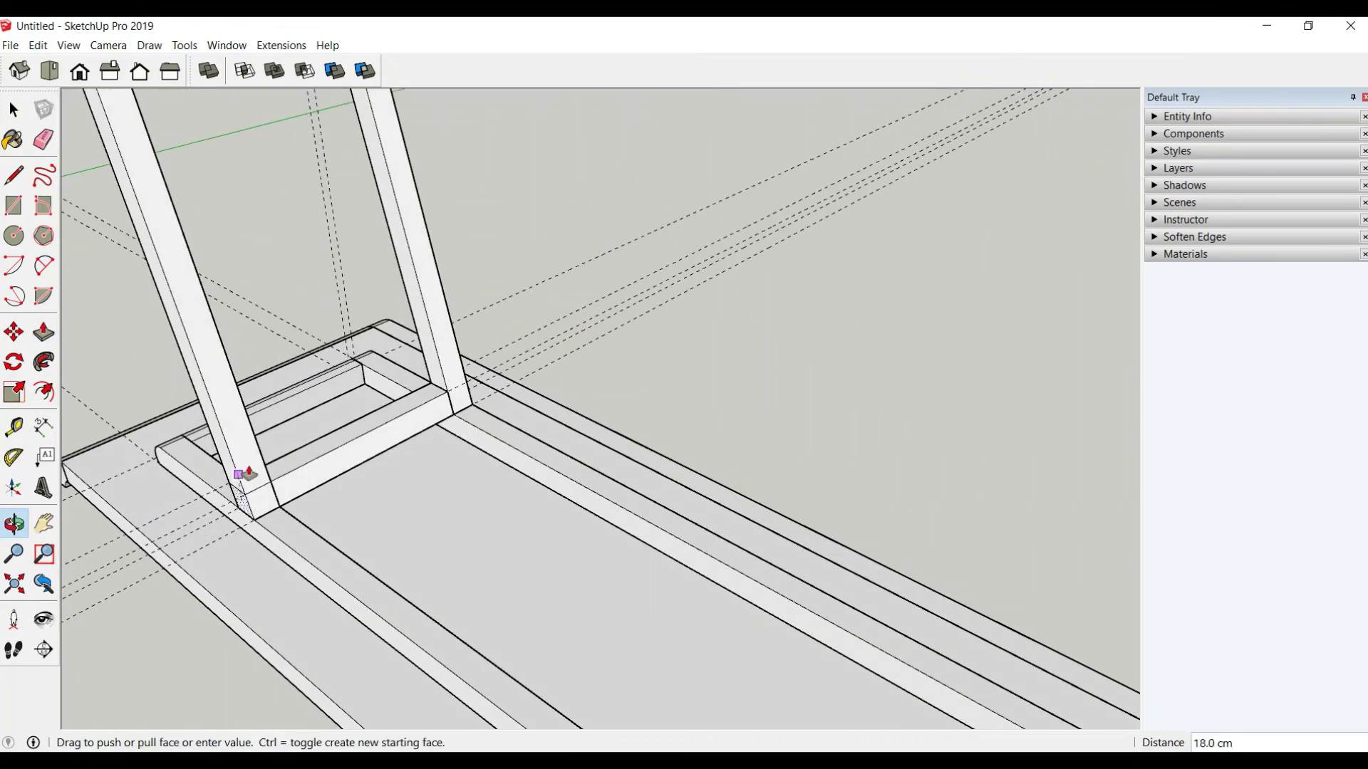
{"action": "left_click", "coordinate": [251, 442]}
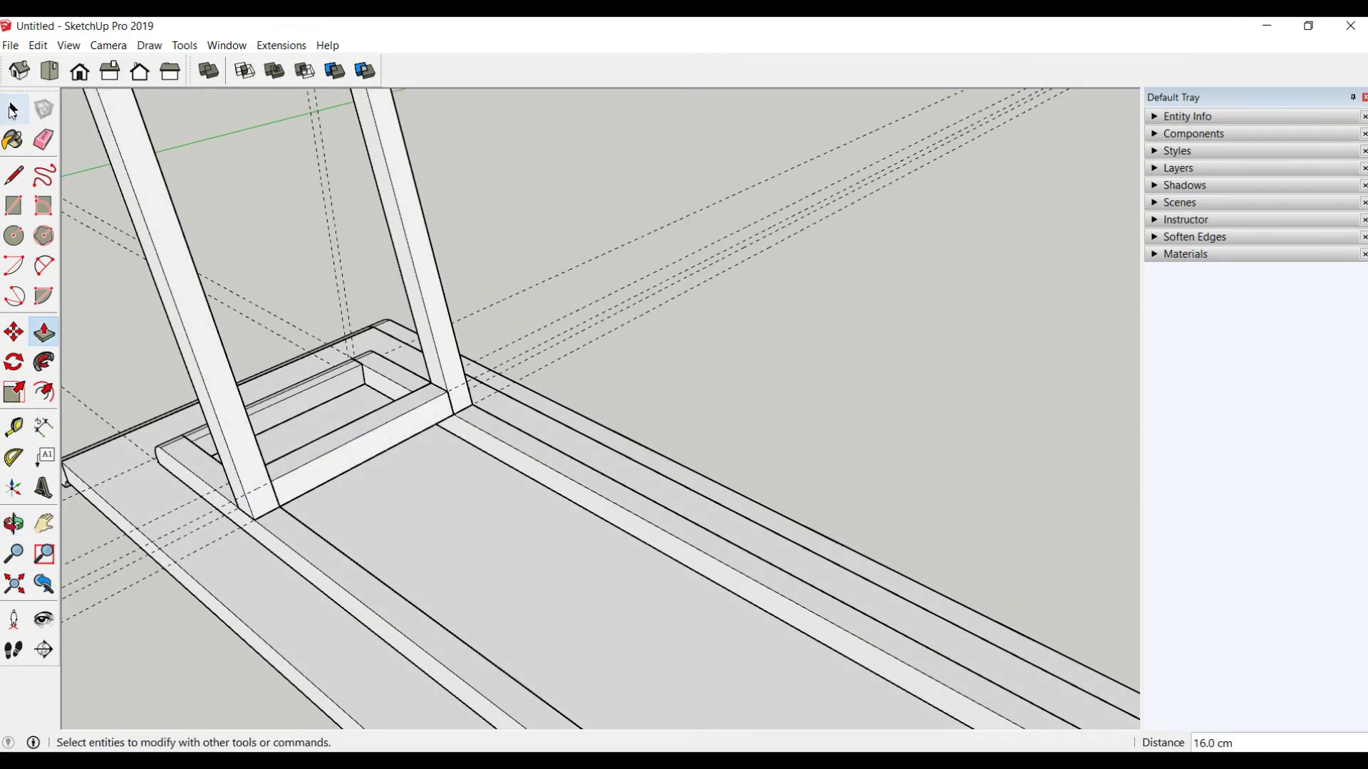
{"action": "left_click", "coordinate": [14, 109]}
{"action": "left_click", "coordinate": [303, 470]}
Step: Make the new 16 cm block a group
{"action": "right_click", "coordinate": [303, 470]}
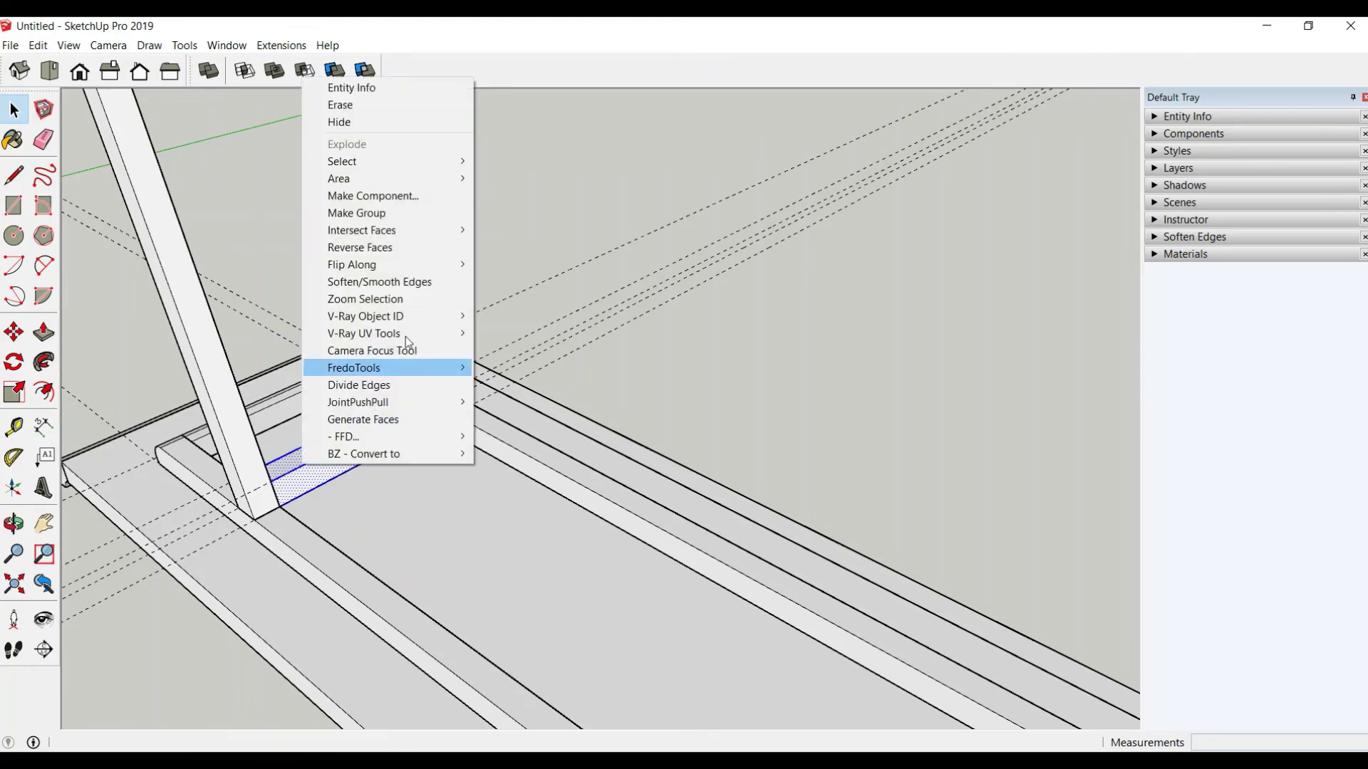
{"action": "left_click", "coordinate": [385, 211]}
{"action": "mouse_move", "coordinate": [385, 211]}
{"action": "middle_mouse_down"}
{"action": "mouse_move", "coordinate": [427, 317]}
{"action": "mouse_move", "coordinate": [646, 402]}
{"action": "mouse_move", "coordinate": [498, 427]}
{"action": "middle_mouse_up"}
Step: Copy the block over to the right-hand legs
{"action": "left_click", "coordinate": [20, 329]}
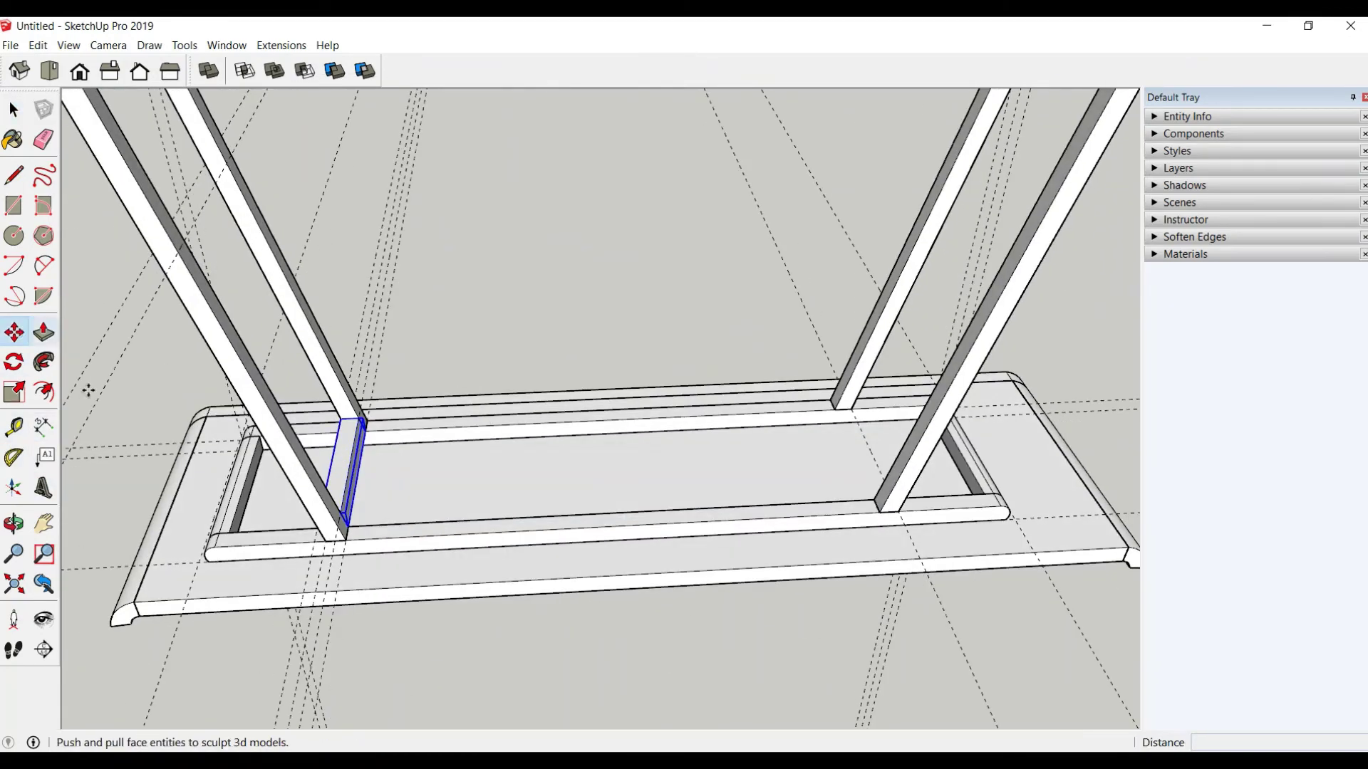
{"action": "left_click", "coordinate": [348, 526]}
{"action": "key", "text": "ctrl"}
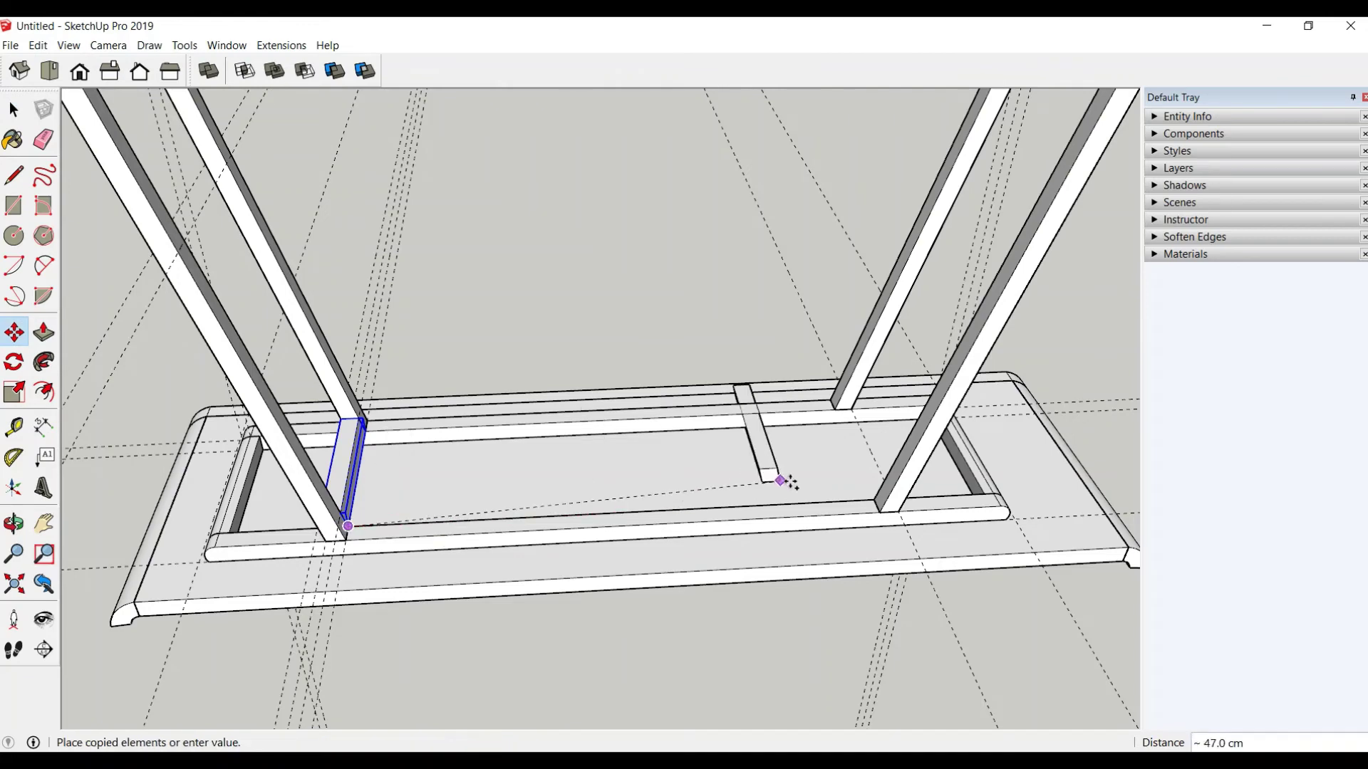
{"action": "left_click", "coordinate": [838, 506]}
{"action": "scroll", "coordinate": [837, 517], "scroll_direction": "up", "scroll_amount": 3}
{"action": "scroll", "coordinate": [837, 516], "scroll_direction": "up", "scroll_amount": 3}
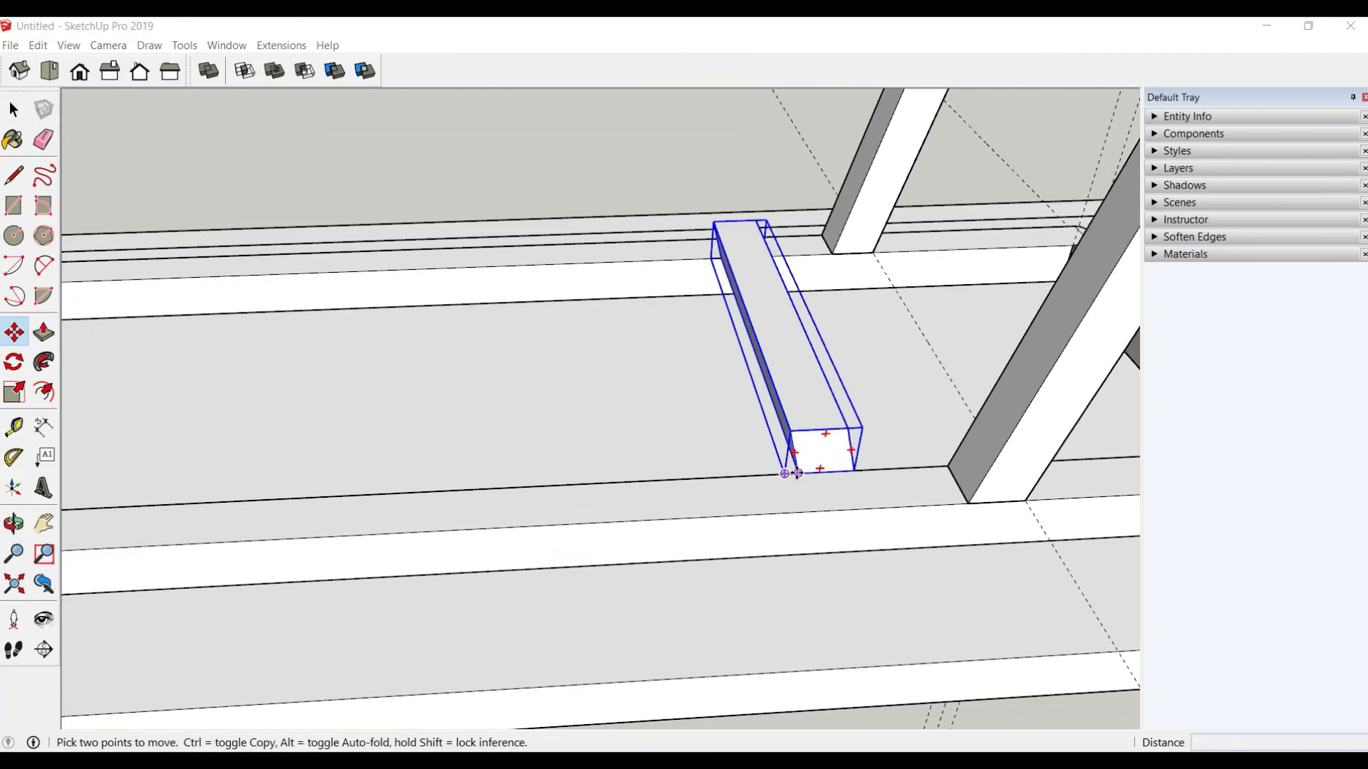
{"action": "left_click", "coordinate": [805, 470]}
{"action": "left_click", "coordinate": [946, 467]}
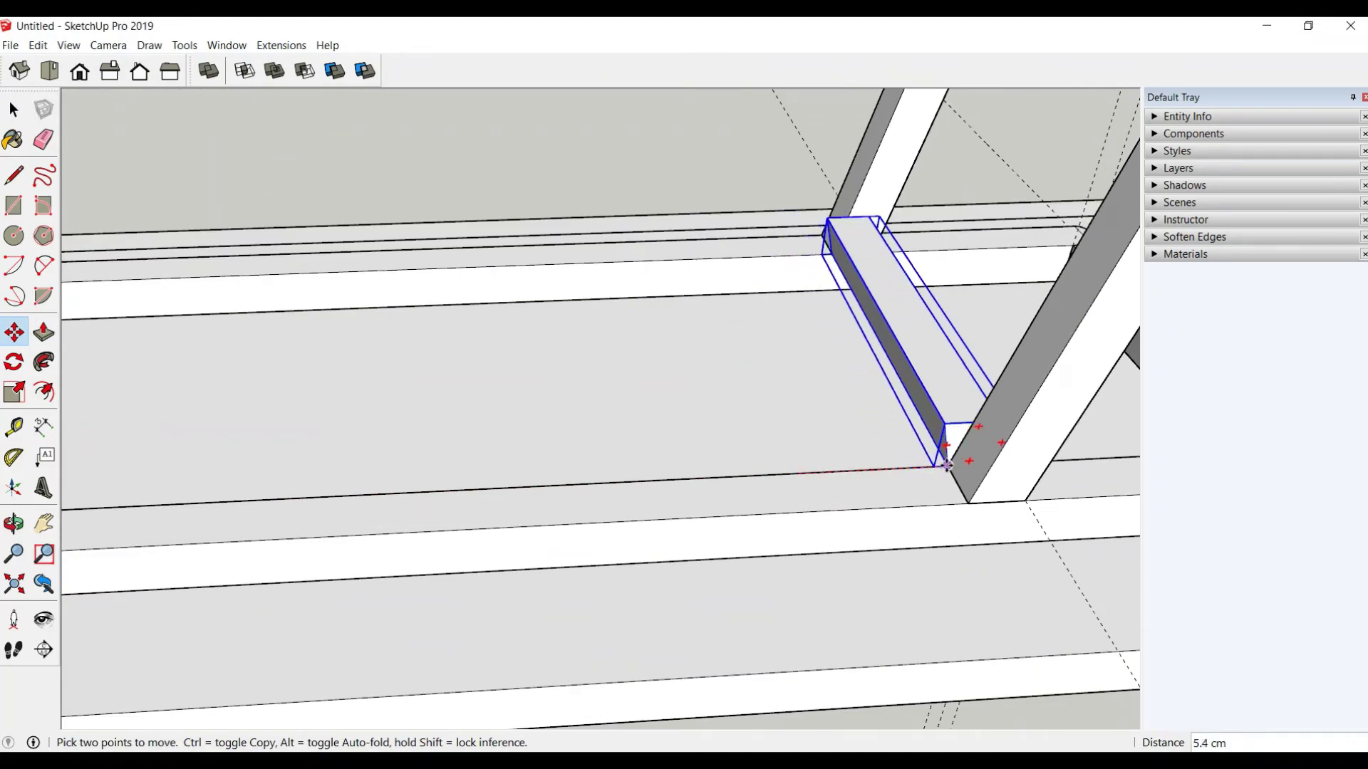
Step: Mirror the copy with a -1 red scale and reposition it against the leg
{"action": "left_click", "coordinate": [15, 393]}
{"action": "left_click_drag", "start_coordinate": [931, 322], "coordinate": [812, 328]}
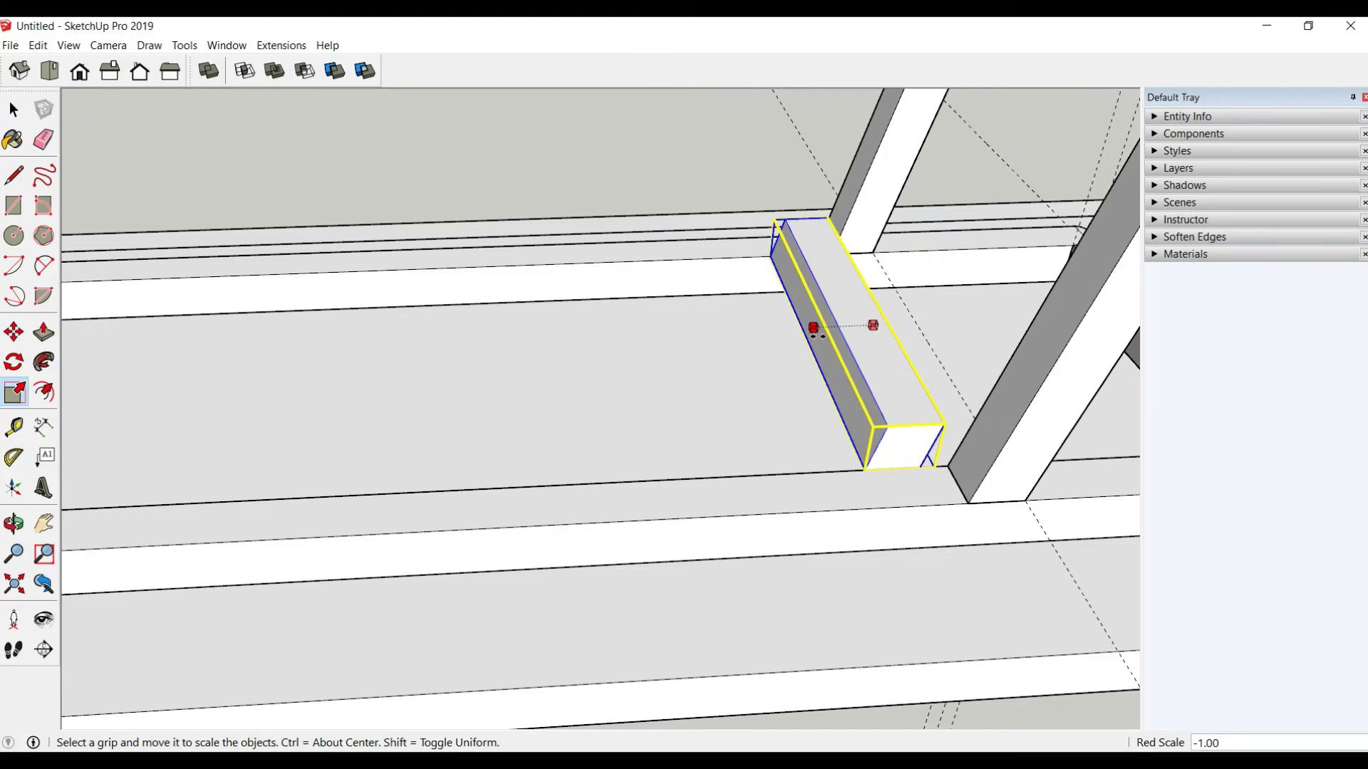
{"action": "left_click_drag", "start_coordinate": [814, 330], "coordinate": [819, 343]}
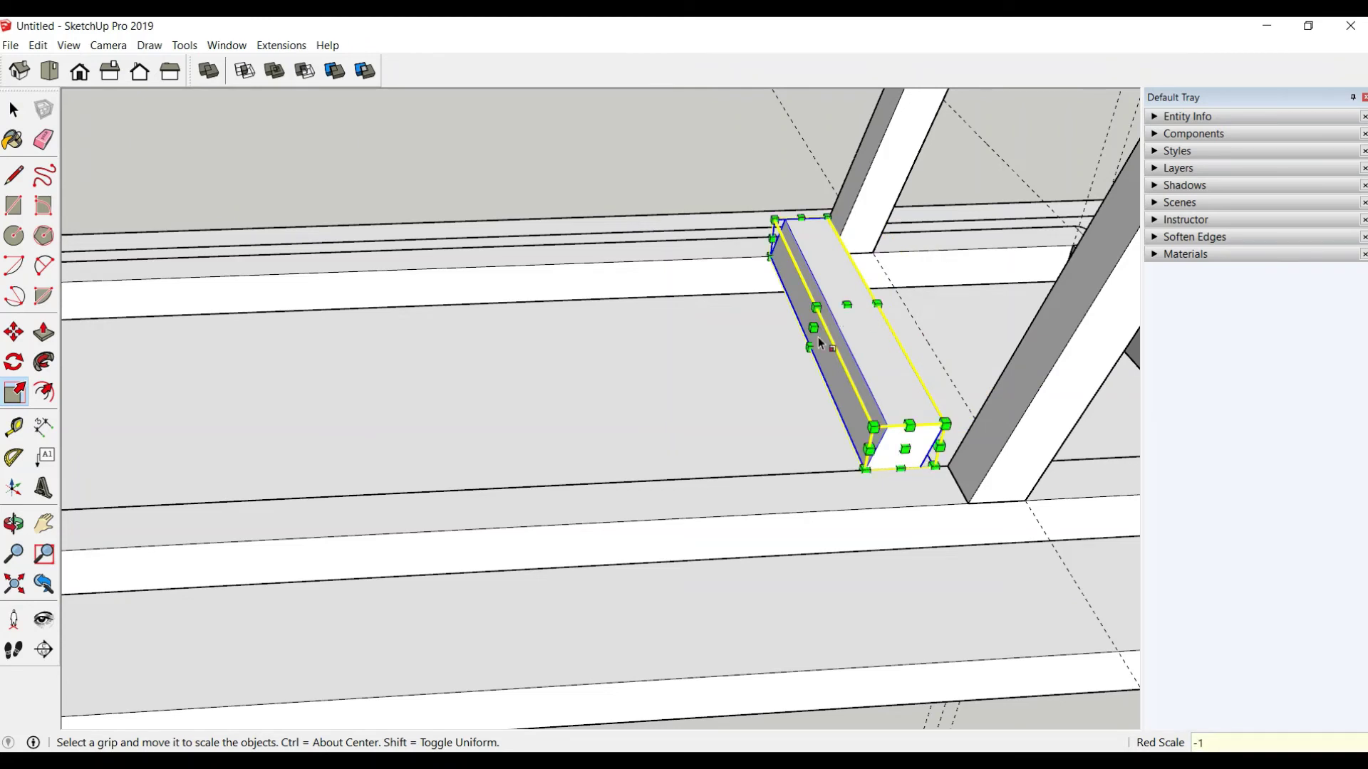
{"action": "left_click", "coordinate": [13, 332]}
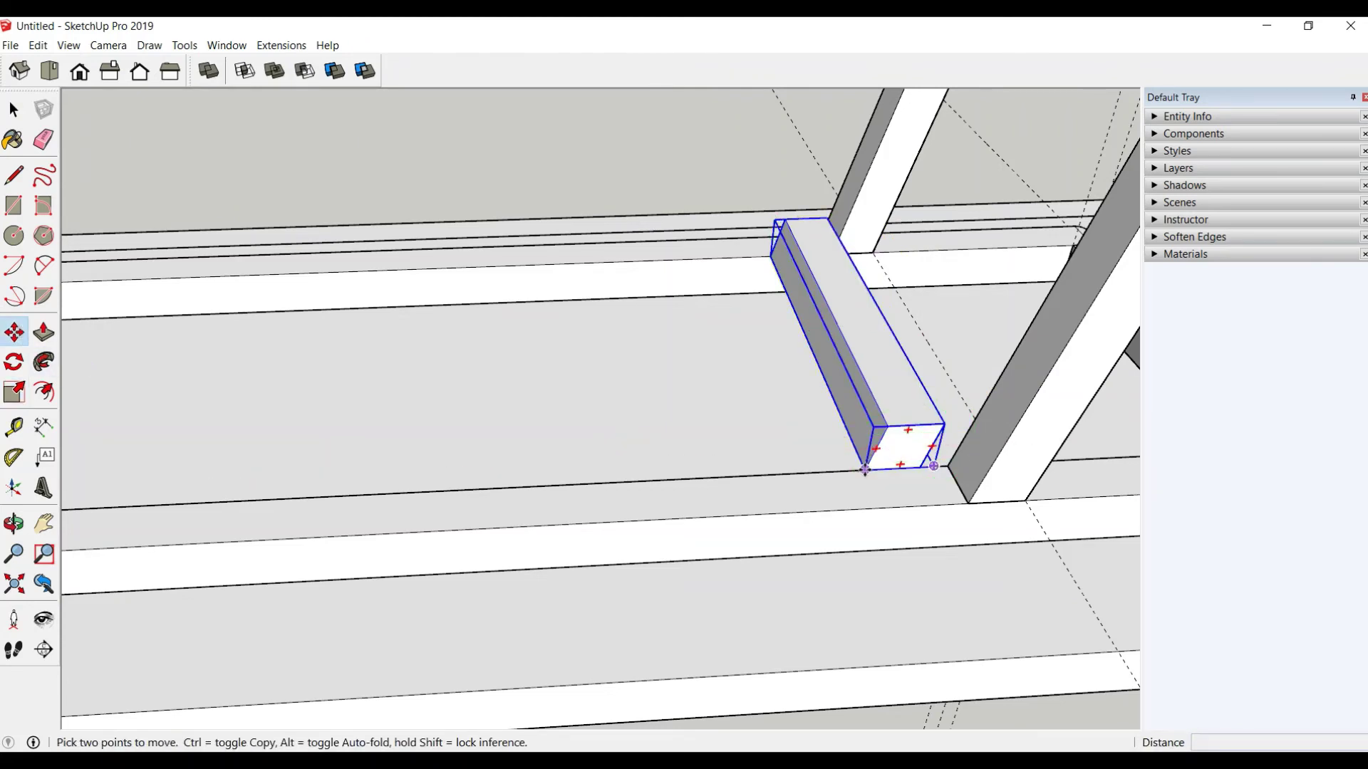
{"action": "left_click", "coordinate": [864, 470]}
Step: Copy the crossbar from its corner 35 cm along the leg
{"action": "scroll", "coordinate": [948, 465], "scroll_direction": "down", "scroll_amount": 2}
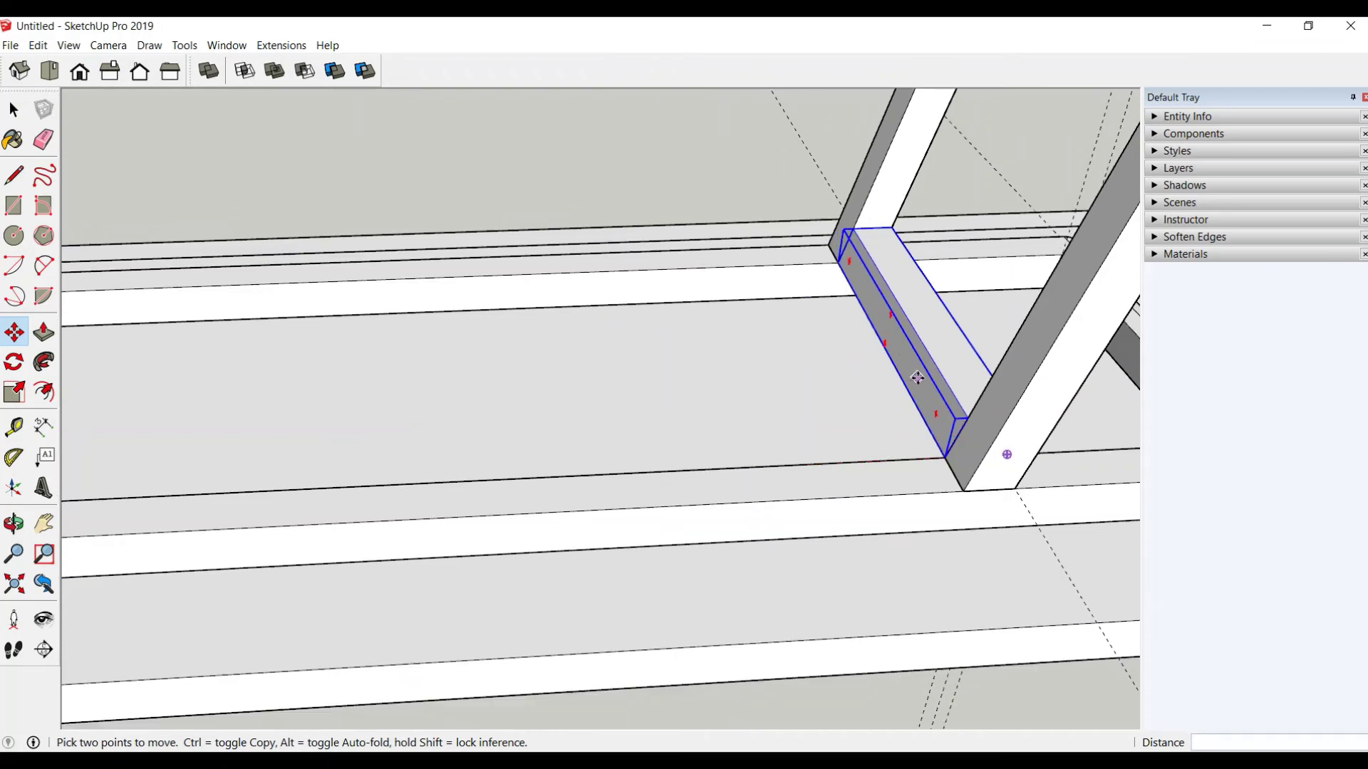
{"action": "scroll", "coordinate": [1004, 452], "scroll_direction": "down", "scroll_amount": 3}
{"action": "scroll", "coordinate": [800, 442], "scroll_direction": "up", "scroll_amount": 3}
{"action": "scroll", "coordinate": [785, 454], "scroll_direction": "up", "scroll_amount": 2}
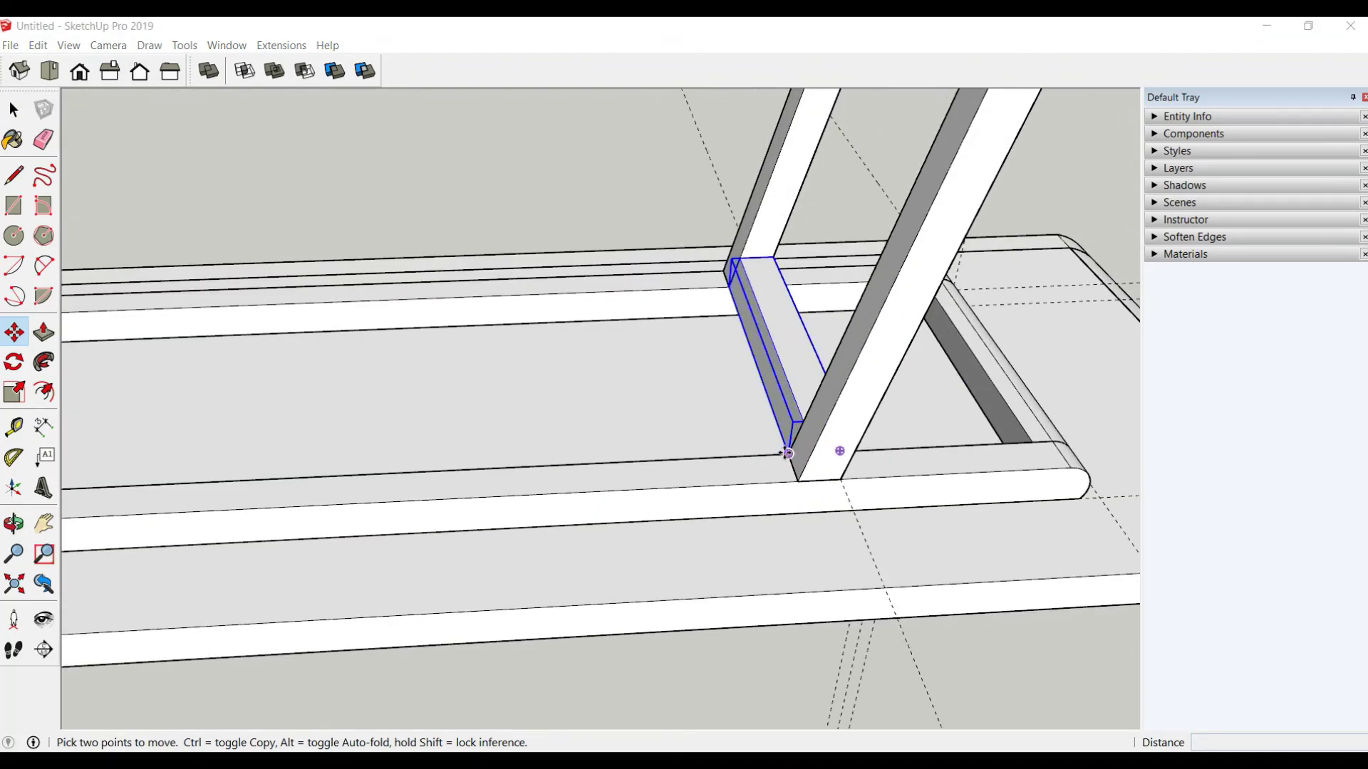
{"action": "key", "text": "ctrl"}
{"action": "left_click", "coordinate": [787, 453]}
{"action": "scroll", "coordinate": [797, 441], "scroll_direction": "down", "scroll_amount": 2}
{"action": "scroll", "coordinate": [840, 384], "scroll_direction": "down", "scroll_amount": 2}
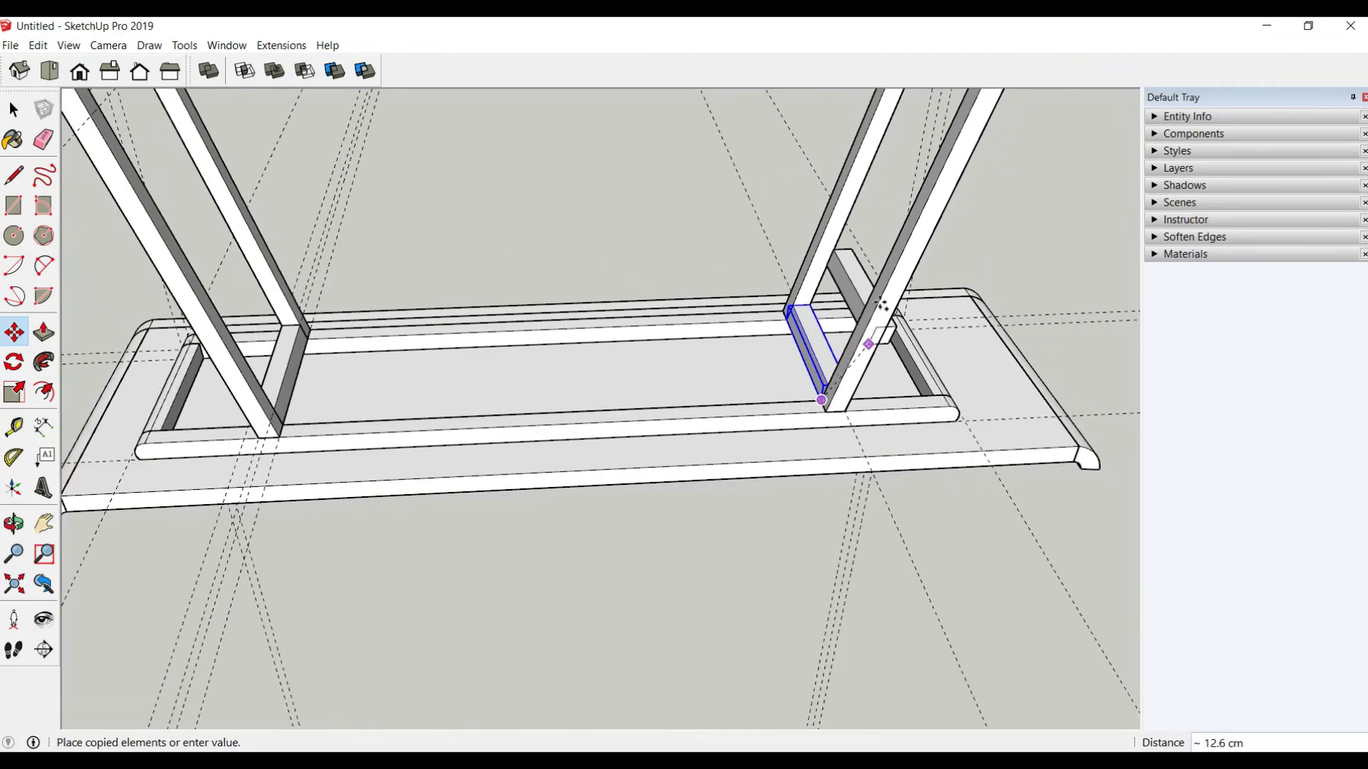
{"action": "scroll", "coordinate": [876, 299], "scroll_direction": "down", "scroll_amount": 2}
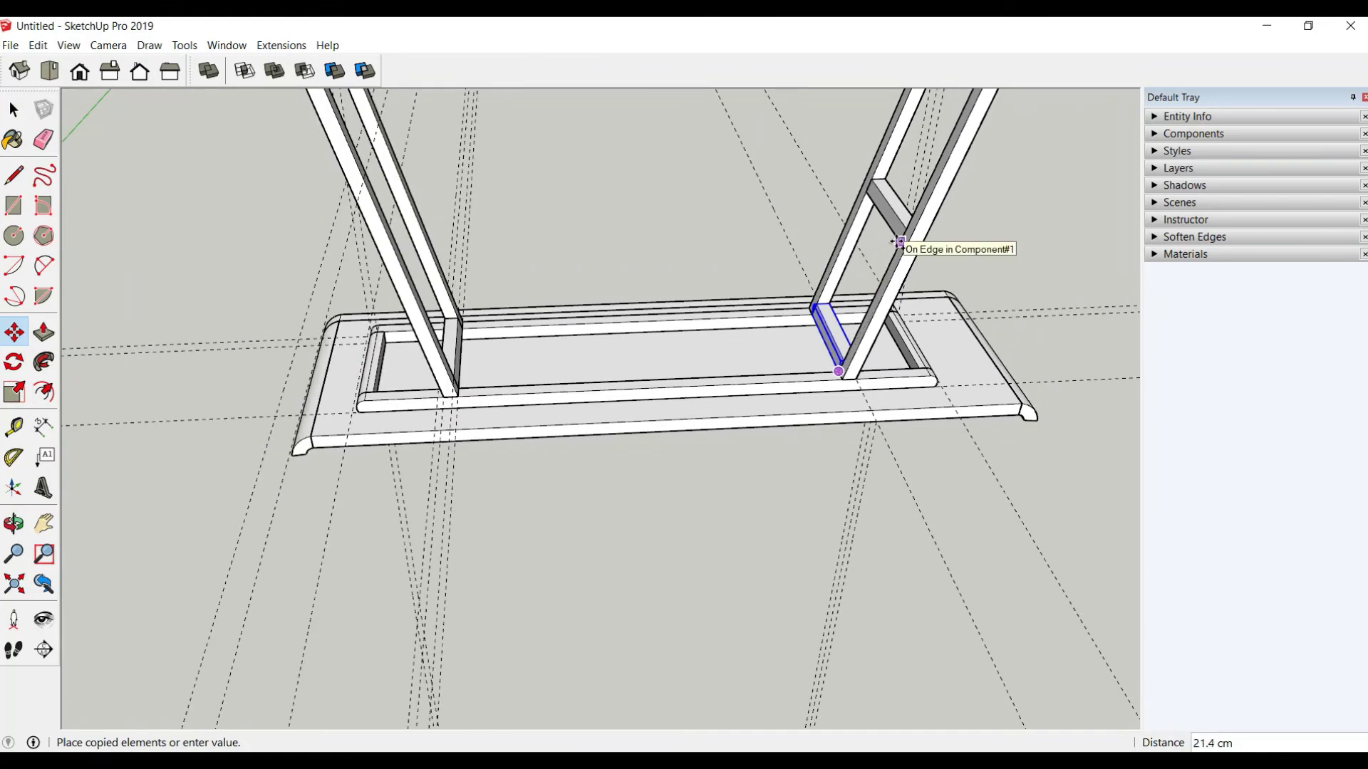
{"action": "scroll", "coordinate": [901, 228], "scroll_direction": "down", "scroll_amount": 2}
{"action": "scroll", "coordinate": [903, 214], "scroll_direction": "down", "scroll_amount": 2}
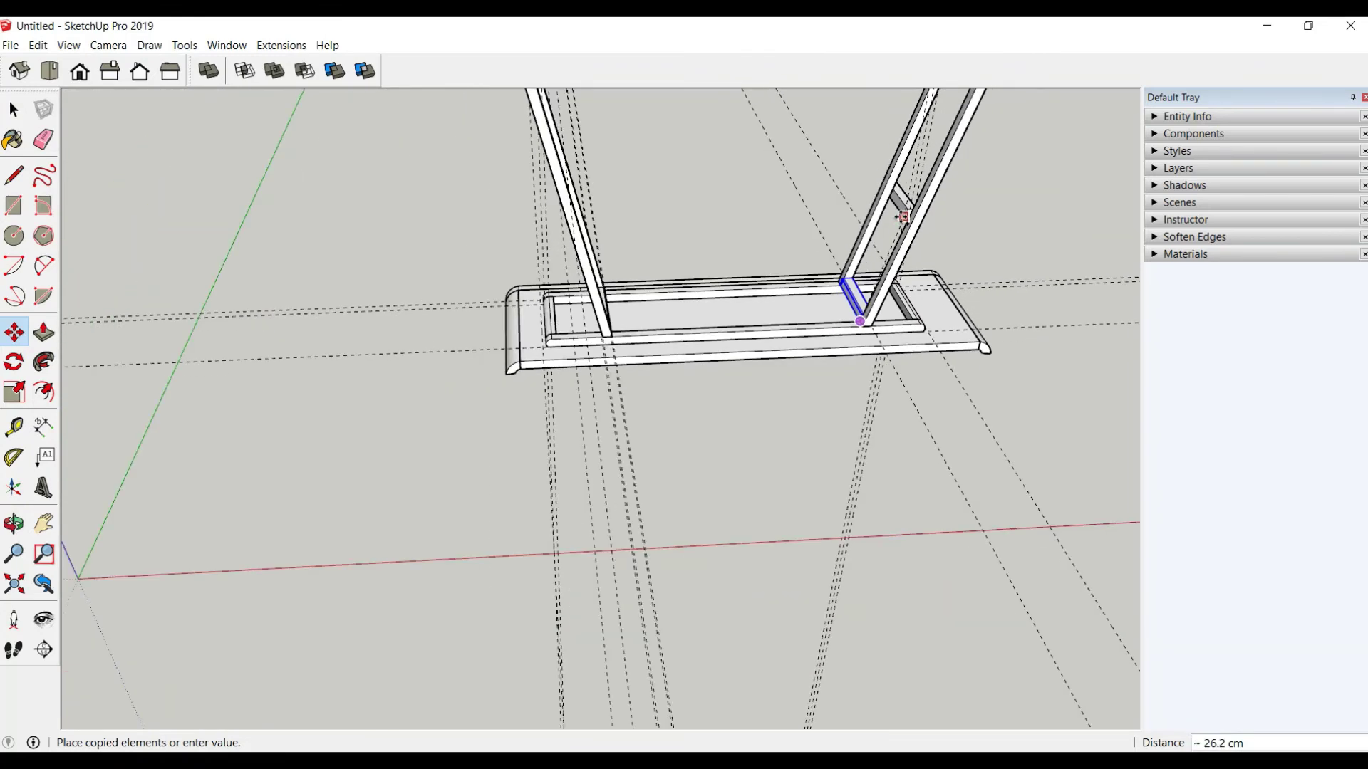
{"action": "scroll", "coordinate": [904, 204], "scroll_direction": "down", "scroll_amount": 2}
{"action": "scroll", "coordinate": [924, 190], "scroll_direction": "up", "scroll_amount": 1}
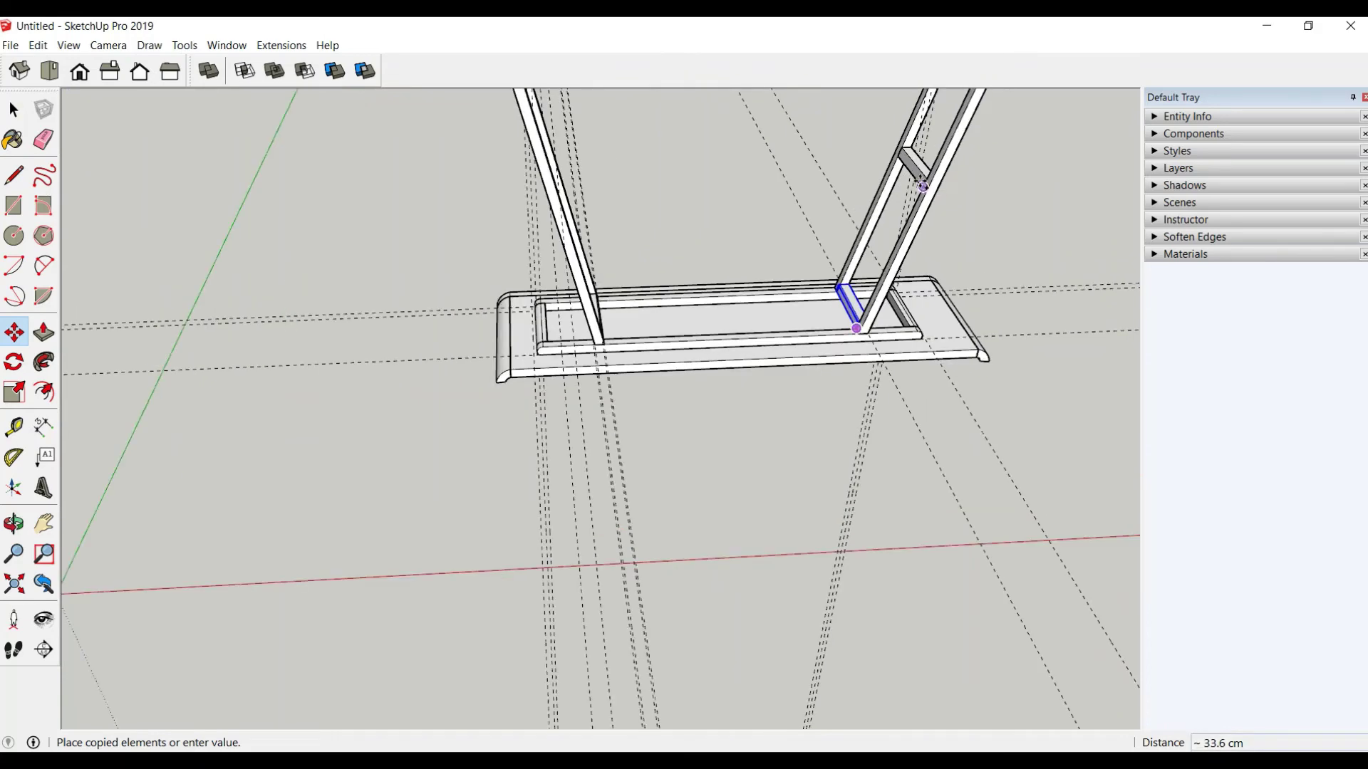
{"action": "scroll", "coordinate": [923, 188], "scroll_direction": "up", "scroll_amount": 1}
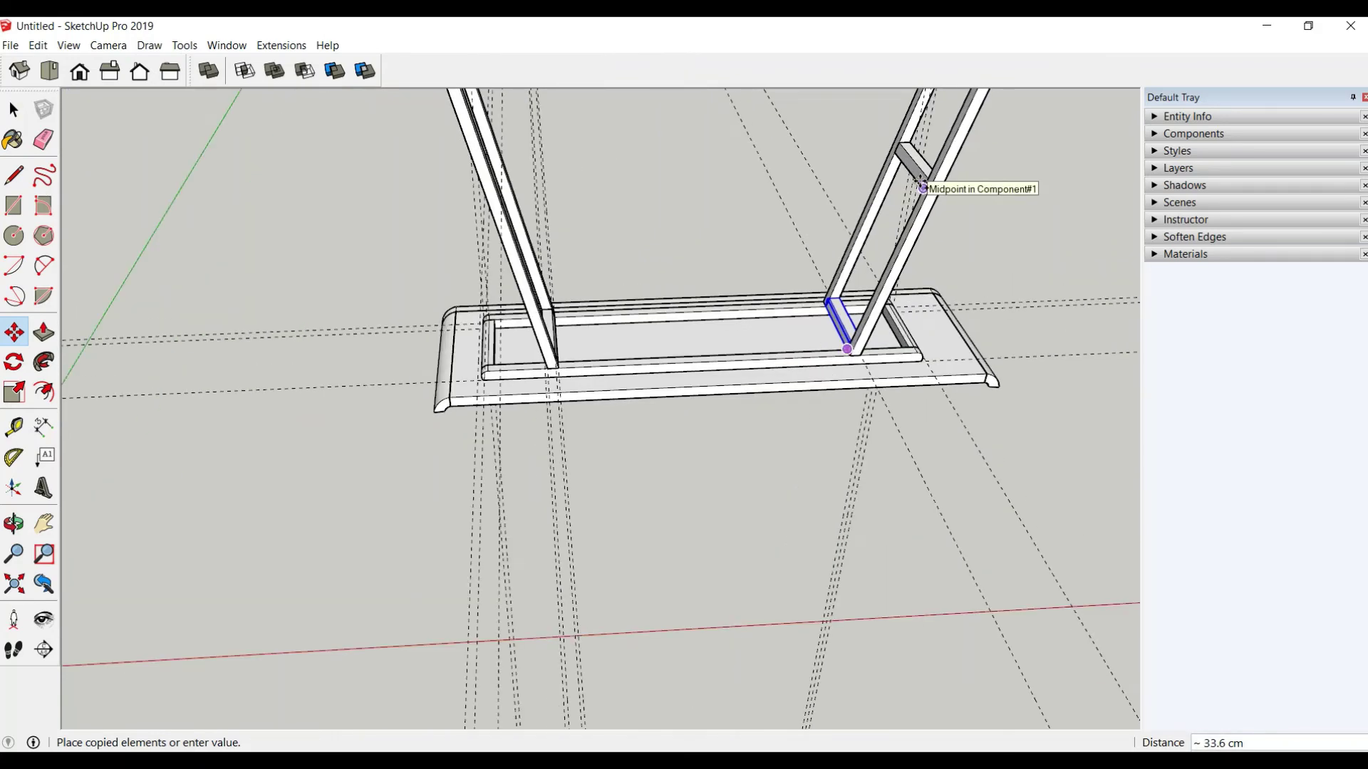
{"action": "type", "text": "35"}
{"action": "key", "text": "Return"}
Step: Reselect the leg-base crossbar and copy it 35 cm up the leg
{"action": "scroll", "coordinate": [922, 188], "scroll_direction": "down", "scroll_amount": 3}
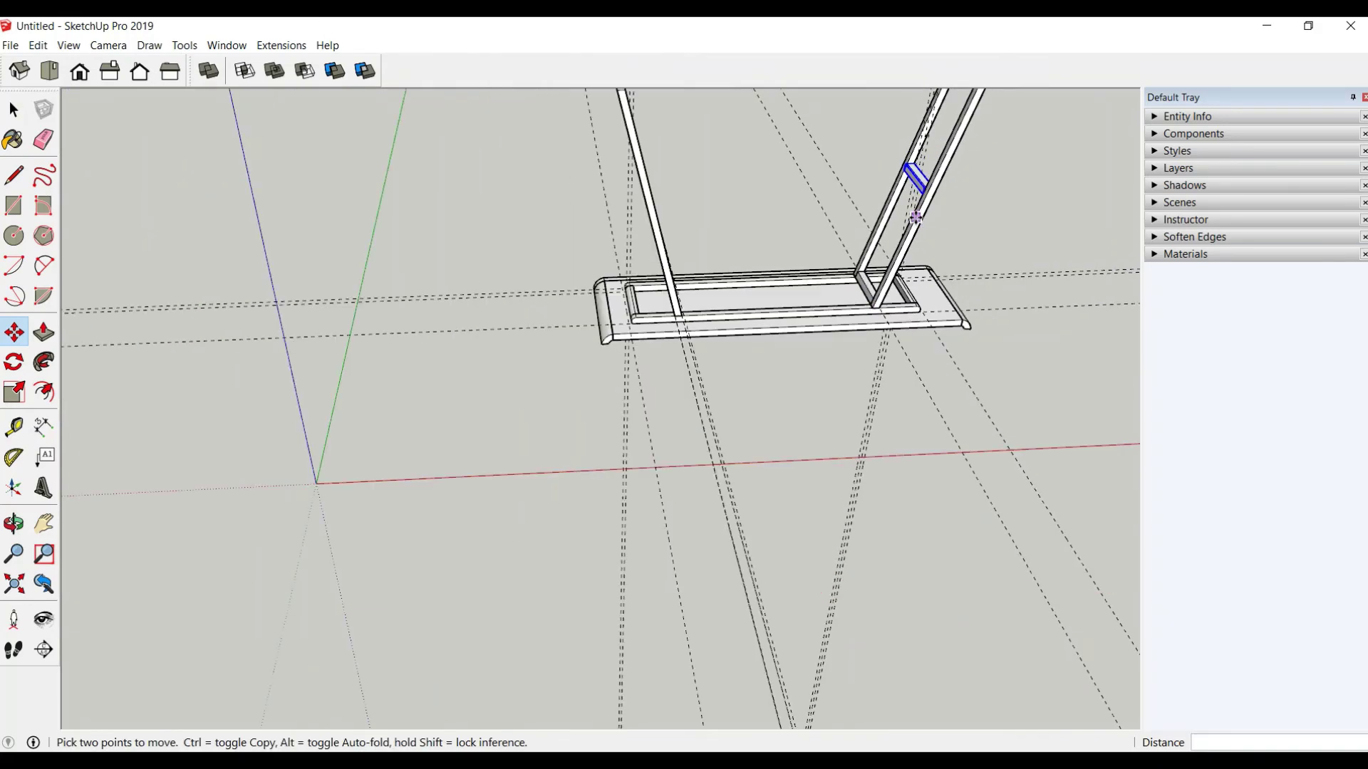
{"action": "mouse_move", "coordinate": [922, 188]}
{"action": "middle_mouse_down"}
{"action": "mouse_move", "coordinate": [809, 220]}
{"action": "mouse_move", "coordinate": [851, 136]}
{"action": "middle_mouse_up"}
{"action": "scroll", "coordinate": [821, 137], "scroll_direction": "up", "scroll_amount": 2}
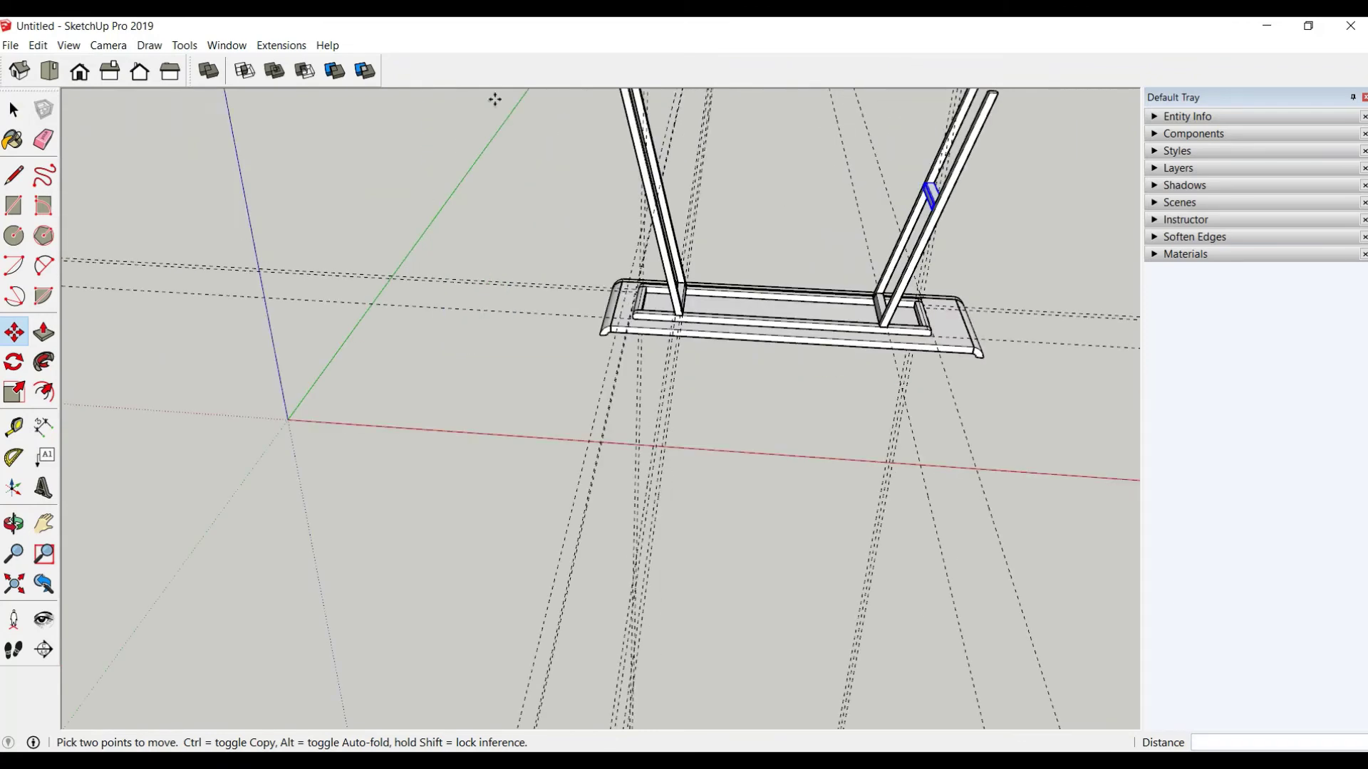
{"action": "key", "text": "space"}
{"action": "scroll", "coordinate": [782, 335], "scroll_direction": "up", "scroll_amount": 2}
{"action": "scroll", "coordinate": [712, 396], "scroll_direction": "up", "scroll_amount": 1}
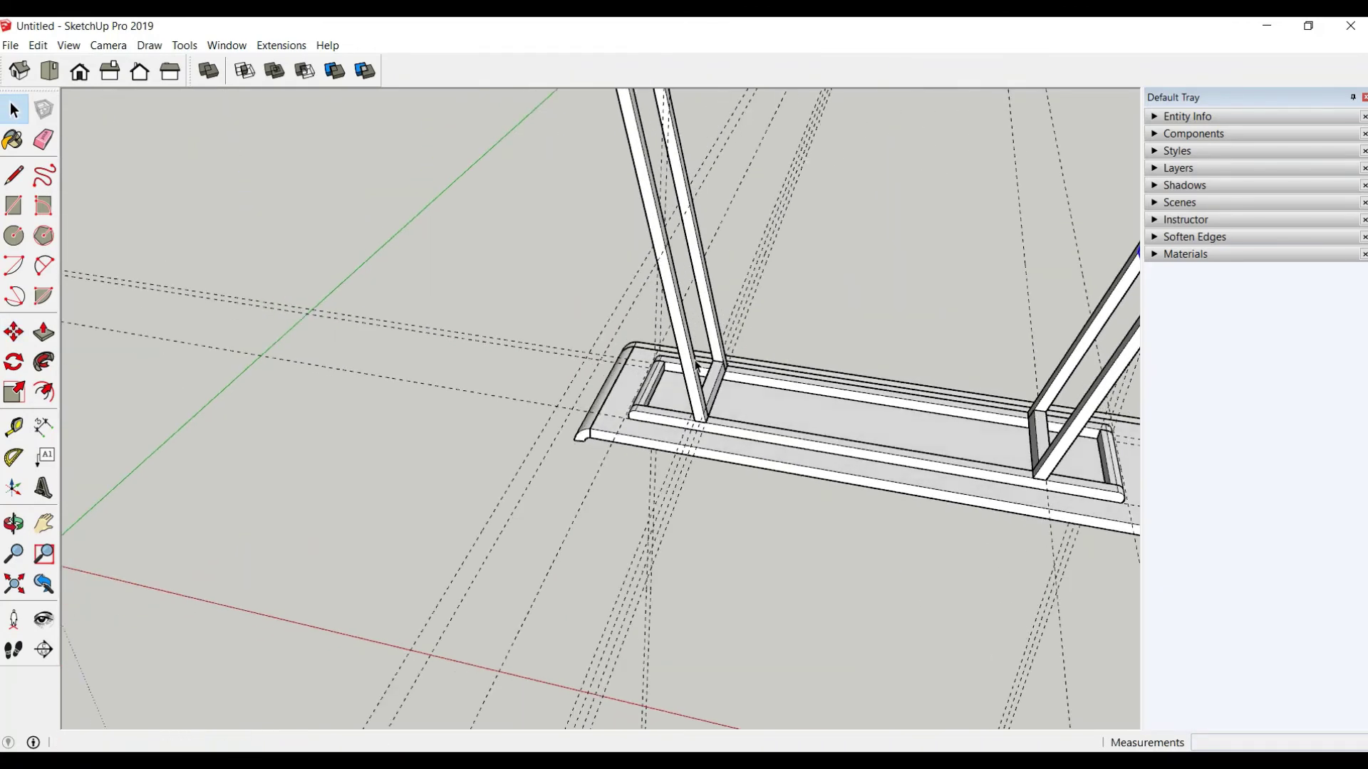
{"action": "left_click", "coordinate": [14, 332]}
{"action": "scroll", "coordinate": [723, 390], "scroll_direction": "up", "scroll_amount": 1}
{"action": "scroll", "coordinate": [712, 417], "scroll_direction": "up", "scroll_amount": 1}
{"action": "scroll", "coordinate": [706, 421], "scroll_direction": "up", "scroll_amount": 2}
{"action": "scroll", "coordinate": [706, 421], "scroll_direction": "up", "scroll_amount": 1}
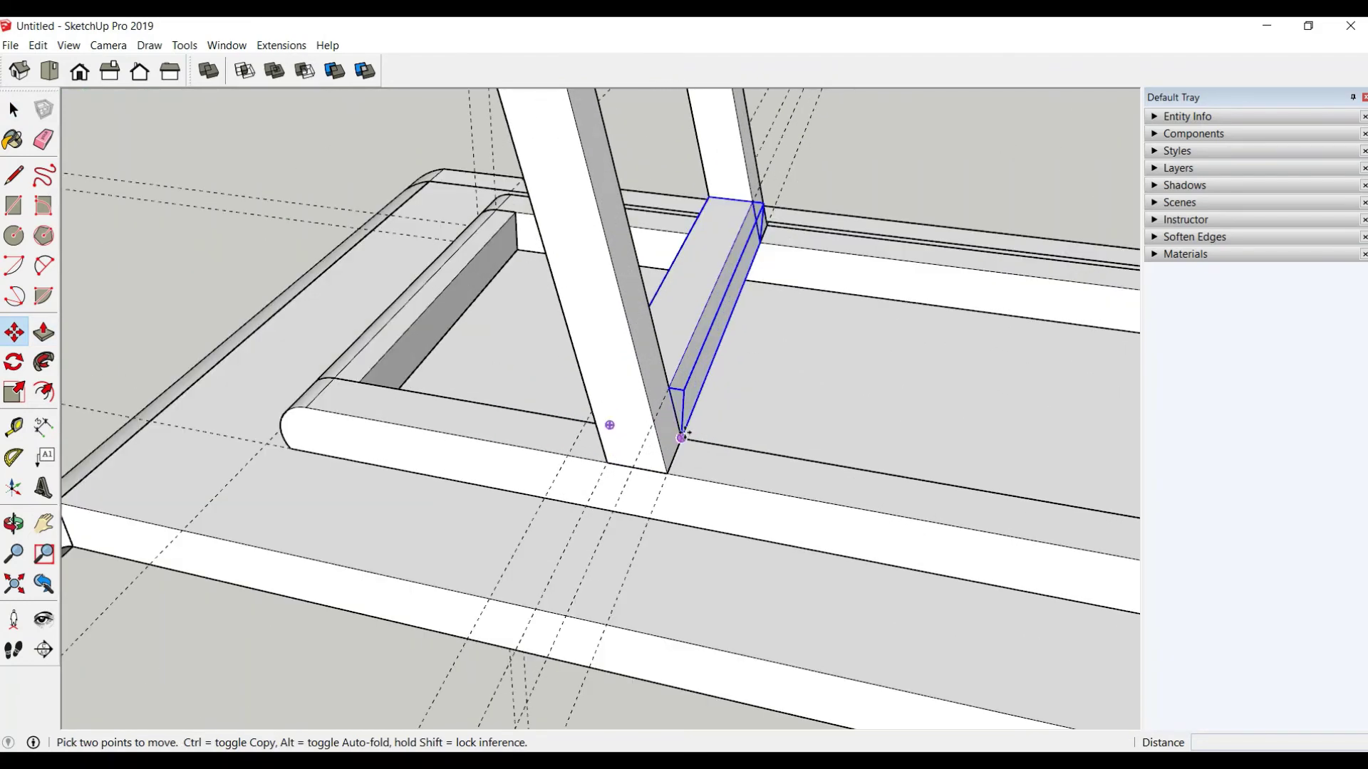
{"action": "key", "text": "ctrl"}
{"action": "left_click", "coordinate": [681, 437]}
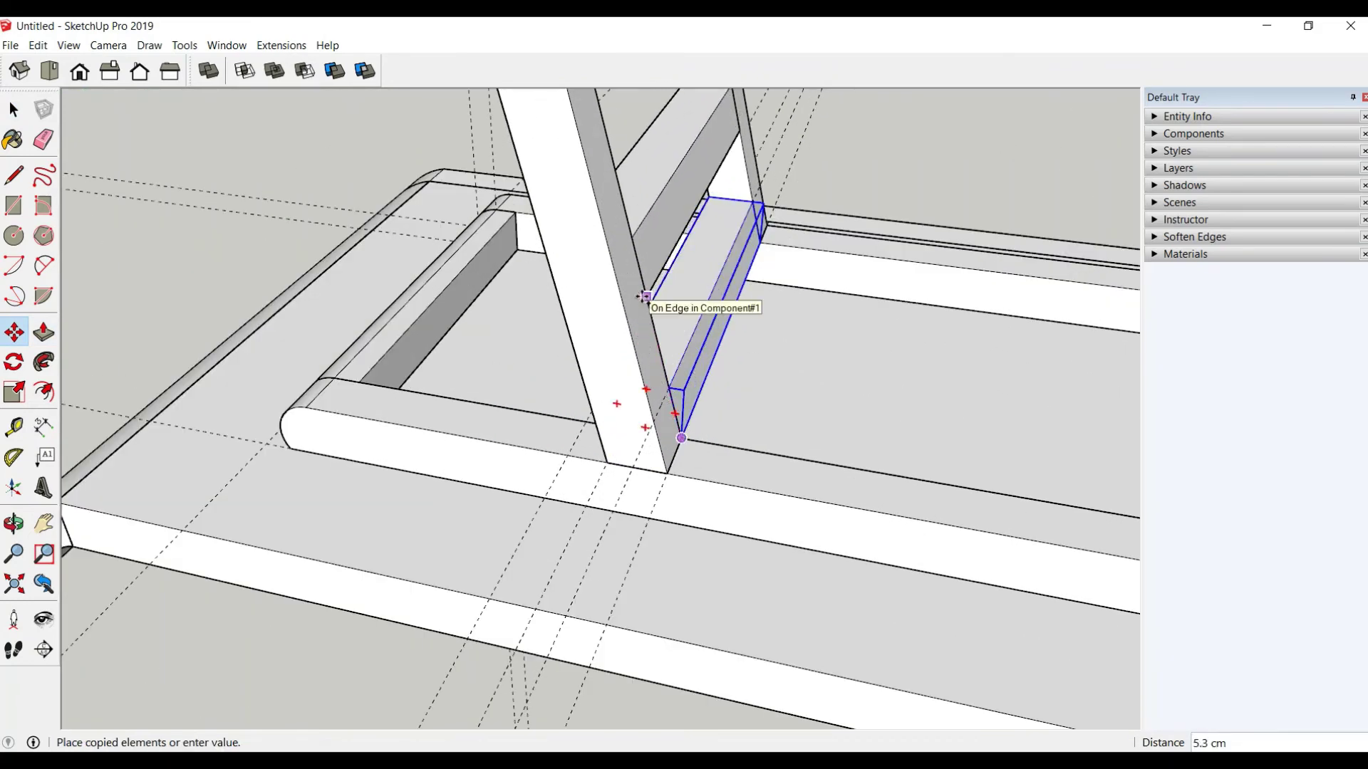
{"action": "key", "text": "ctrl"}
{"action": "key", "text": "ctrl"}
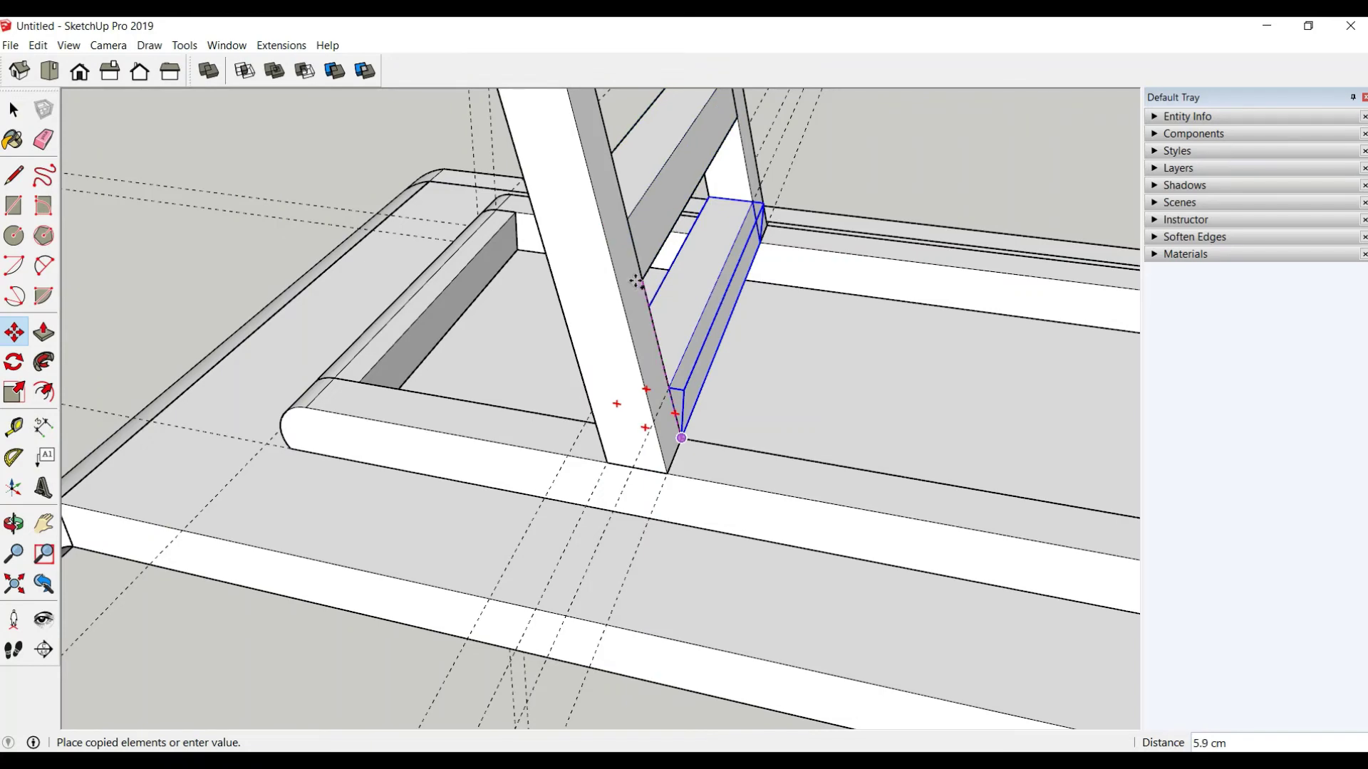
{"action": "type", "text": "35"}
{"action": "key", "text": "Return"}
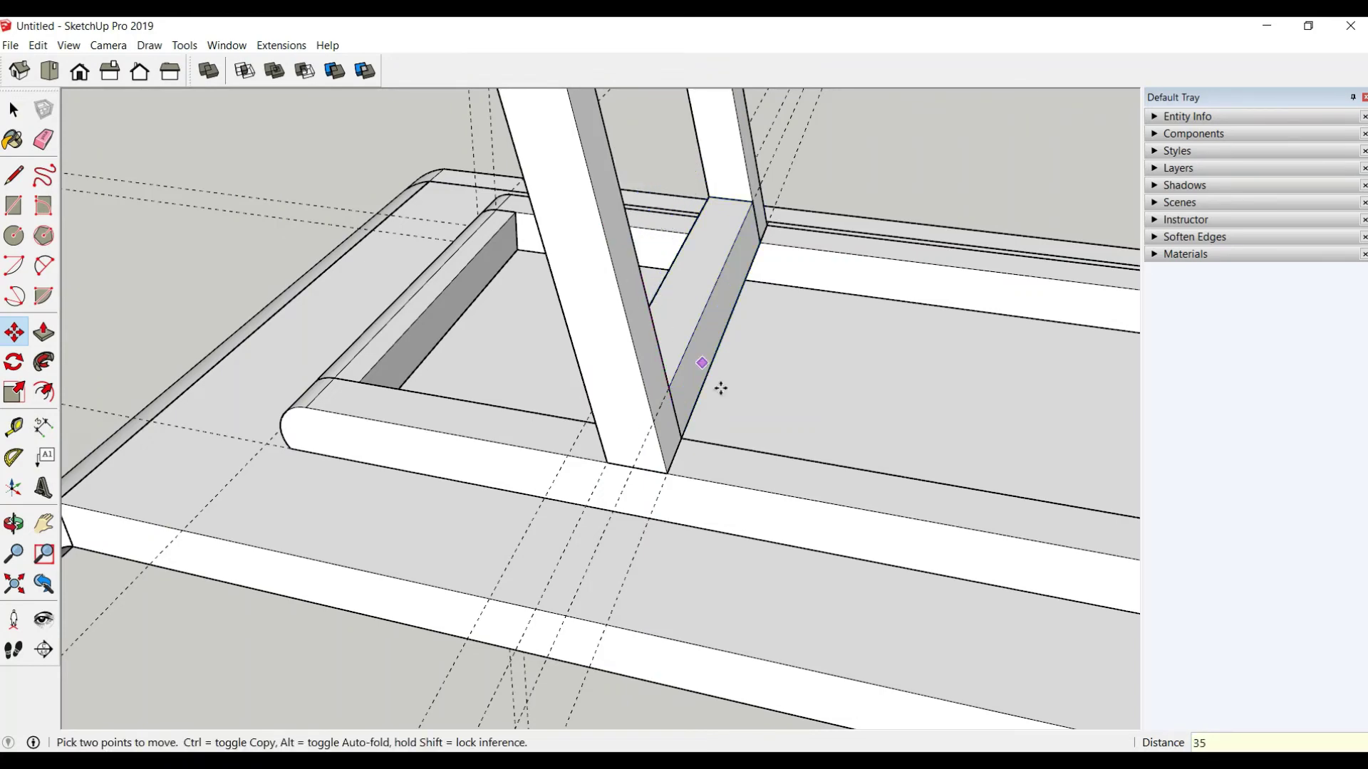
Step: Orbit to look along the base between the front legs
{"action": "scroll", "coordinate": [706, 367], "scroll_direction": "down", "scroll_amount": 2}
{"action": "scroll", "coordinate": [609, 397], "scroll_direction": "down", "scroll_amount": 3}
{"action": "mouse_move", "coordinate": [606, 417]}
{"action": "middle_mouse_down"}
{"action": "mouse_move", "coordinate": [660, 220]}
{"action": "mouse_move", "coordinate": [648, 482]}
{"action": "middle_mouse_up"}
{"action": "key", "text": "r"}
{"action": "scroll", "coordinate": [575, 498], "scroll_direction": "up", "scroll_amount": 3}
{"action": "scroll", "coordinate": [383, 474], "scroll_direction": "up", "scroll_amount": 3}
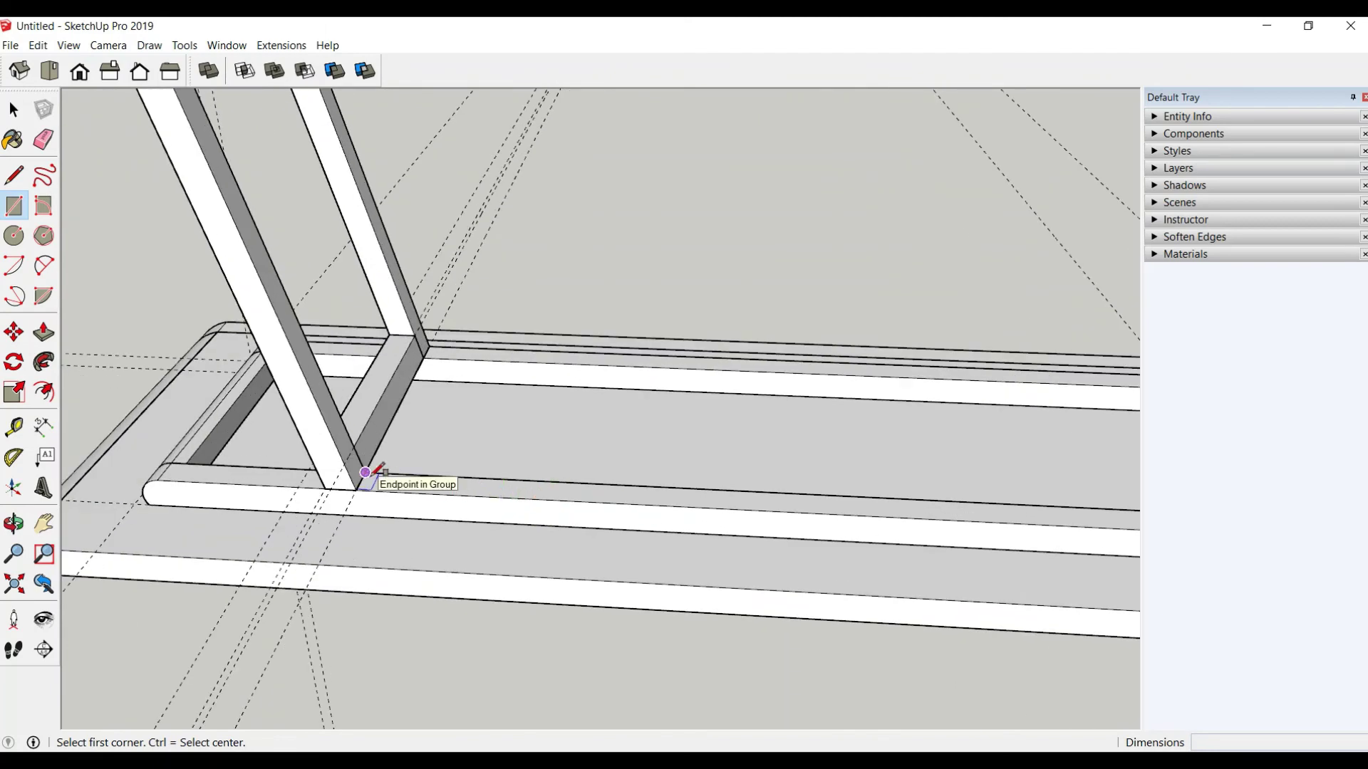
Step: Draw a strip between the two front legs' feet, raise it 2 cm, and select it
{"action": "left_click", "coordinate": [367, 471]}
{"action": "scroll", "coordinate": [580, 467], "scroll_direction": "down", "scroll_amount": 3}
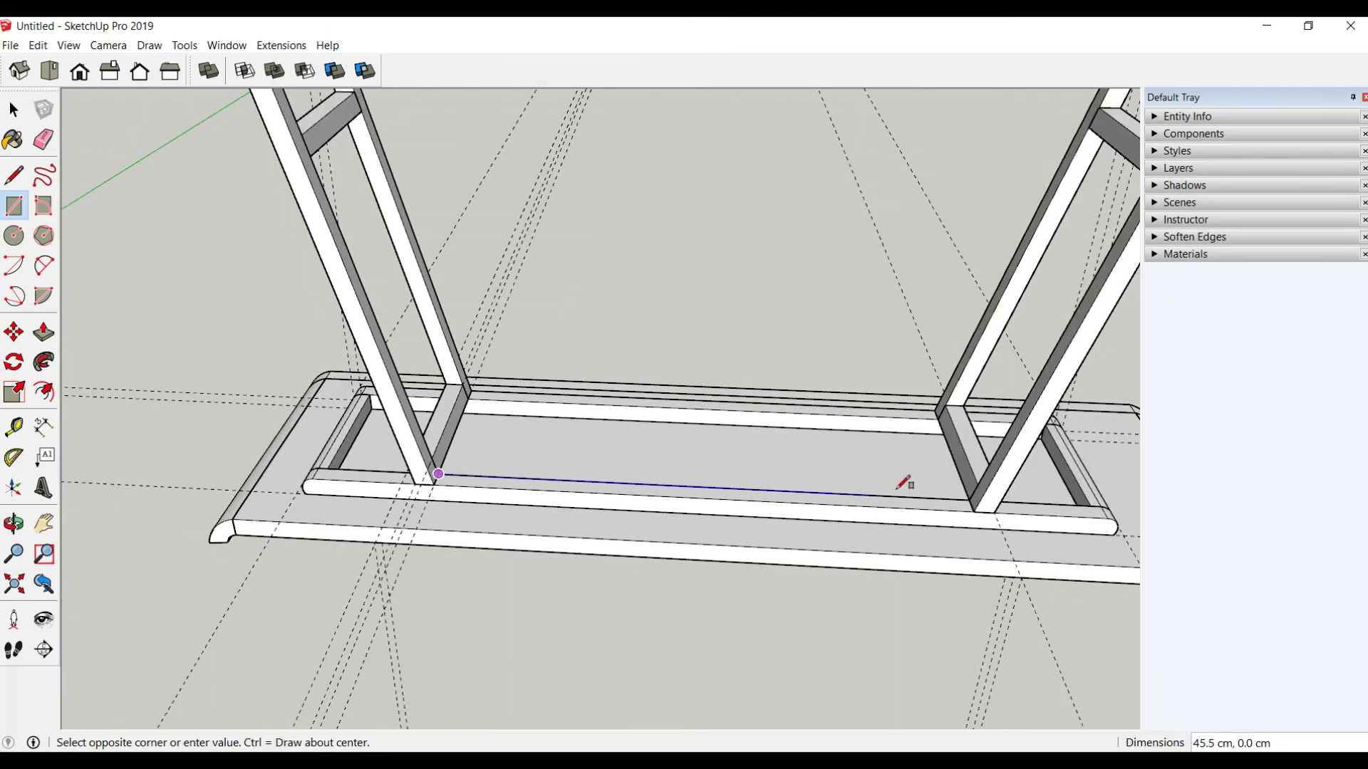
{"action": "left_click", "coordinate": [974, 508]}
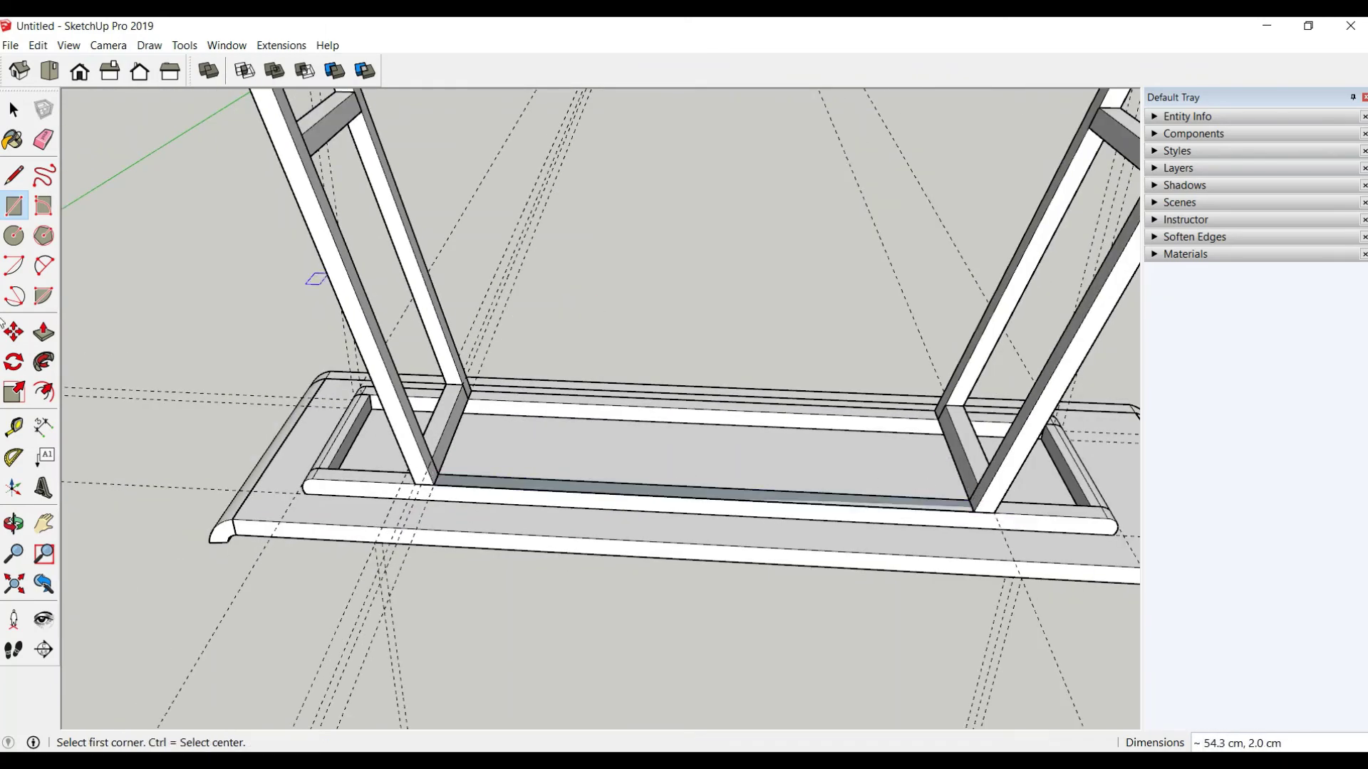
{"action": "left_click", "coordinate": [43, 332]}
{"action": "left_click", "coordinate": [609, 495]}
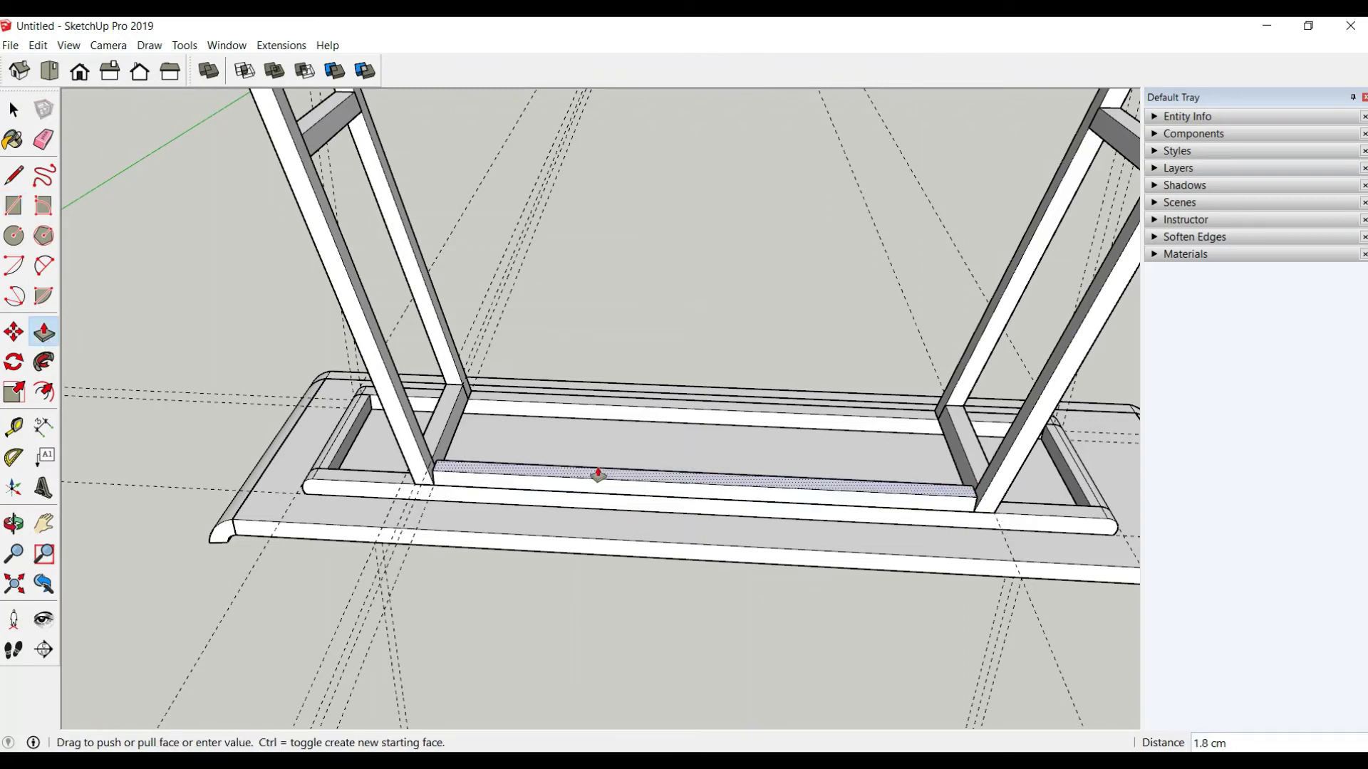
{"action": "key", "text": "Return"}
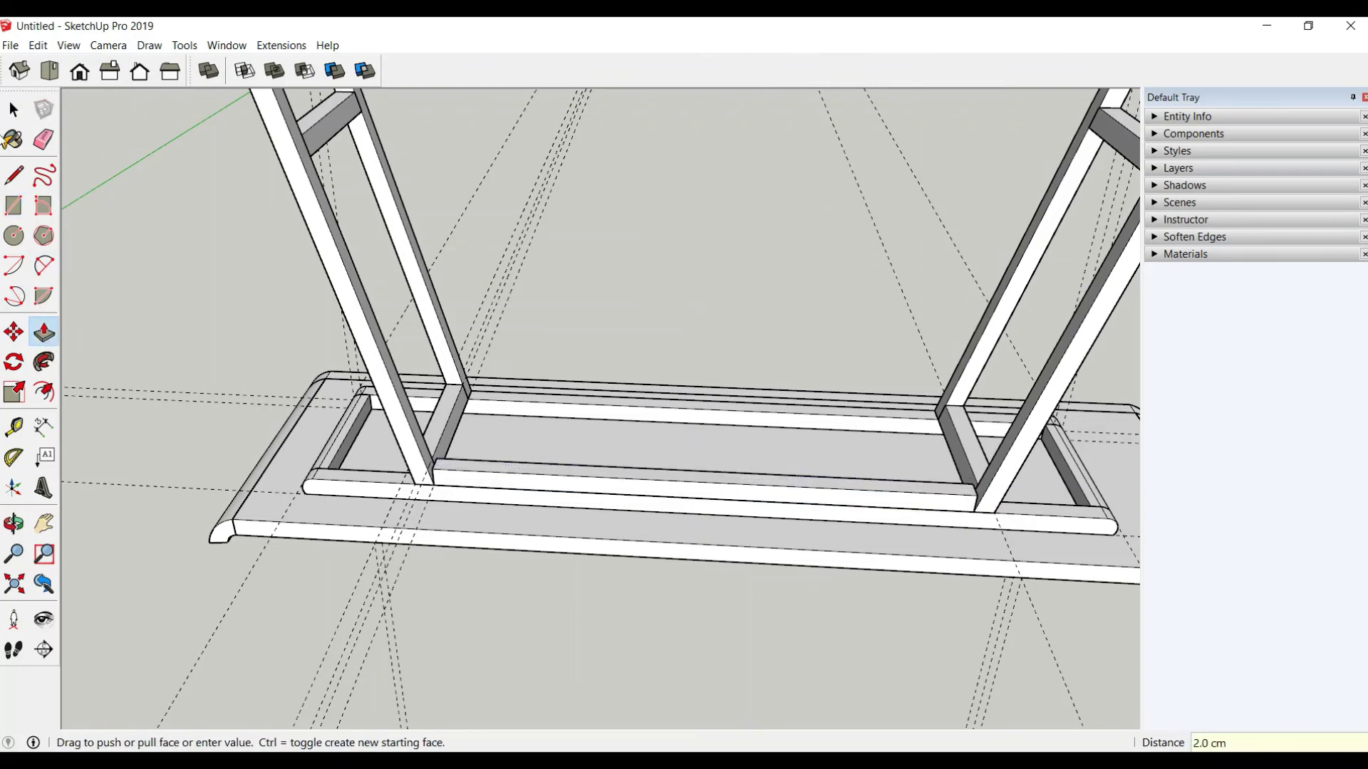
{"action": "key", "text": "b"}
{"action": "key", "text": "space"}
{"action": "triple_click", "coordinate": [558, 485]}
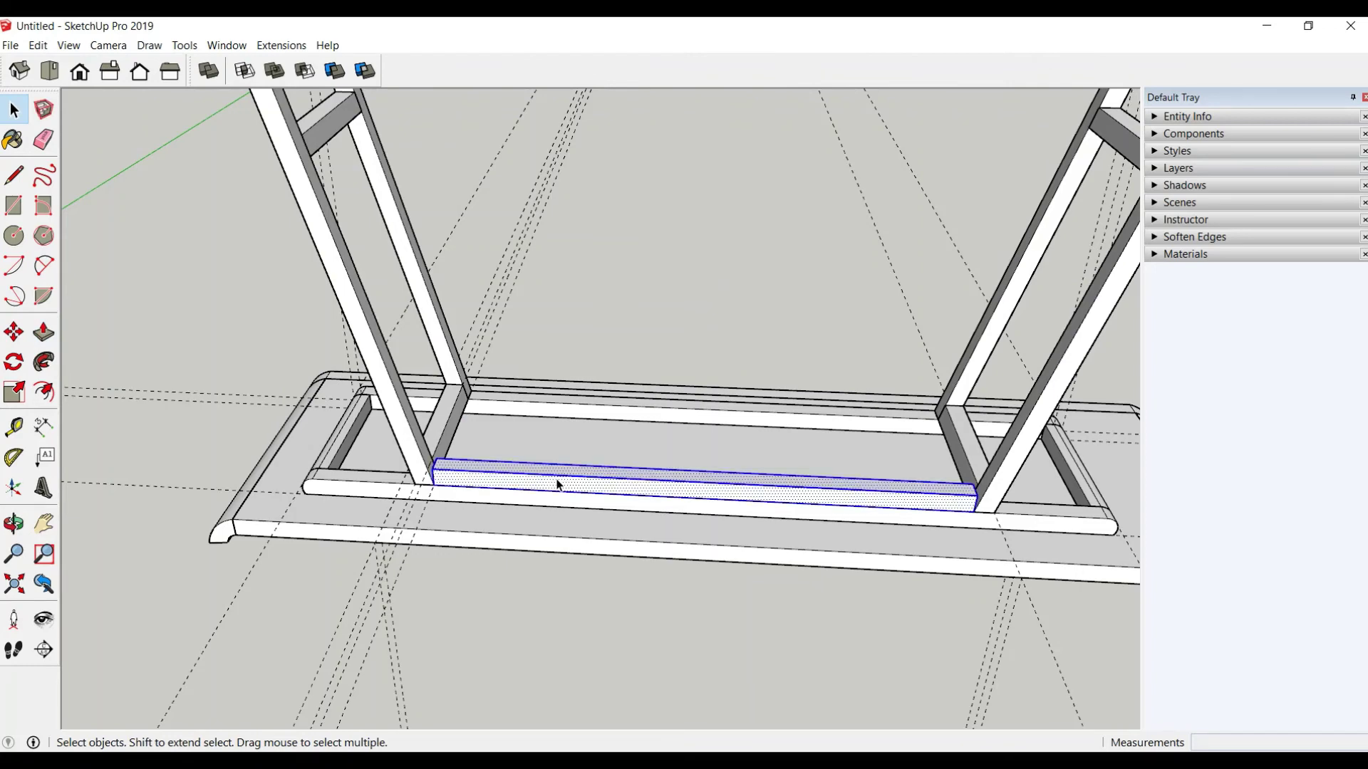
{"action": "right_click", "coordinate": [558, 485]}
Step: Group the base rail and lift it to the upper crossbar height
{"action": "left_click", "coordinate": [615, 220]}
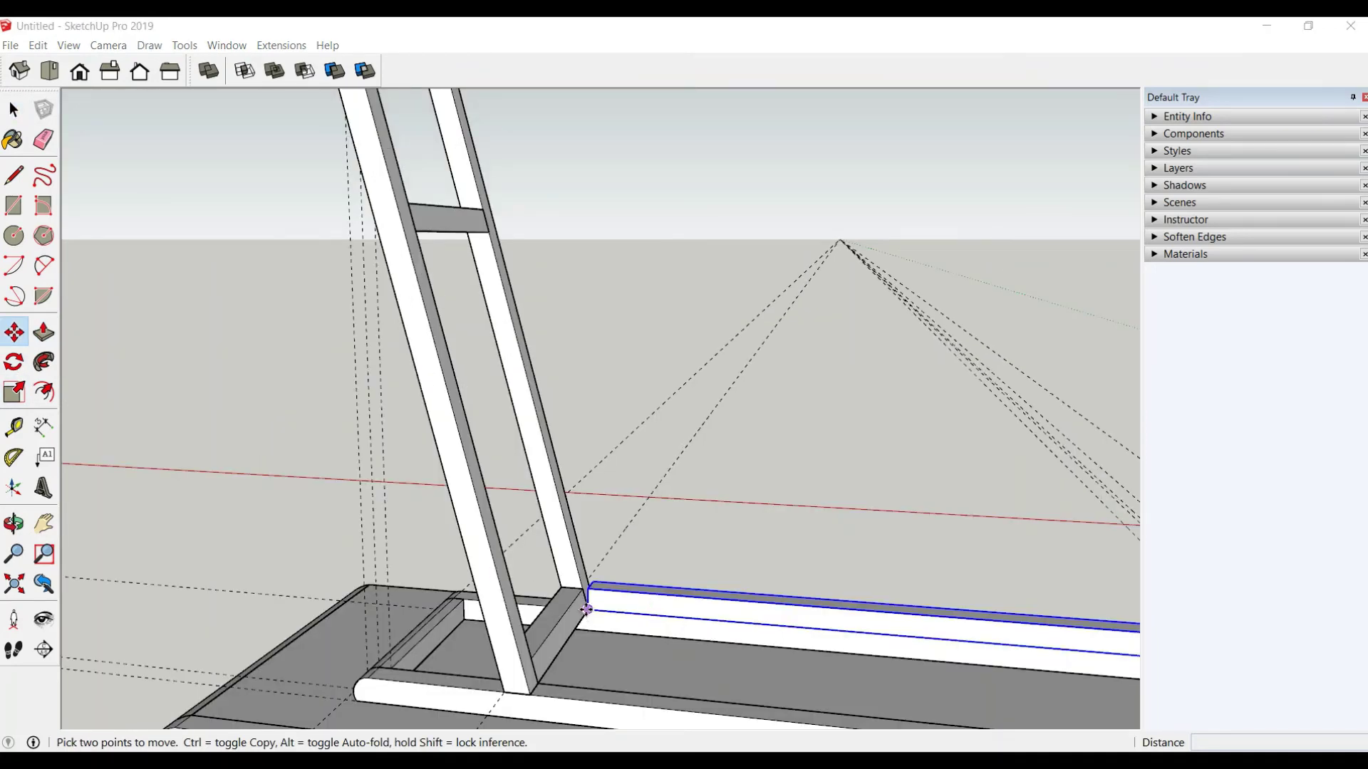
{"action": "left_click", "coordinate": [586, 610]}
{"action": "scroll", "coordinate": [570, 527], "scroll_direction": "down", "scroll_amount": 3}
{"action": "scroll", "coordinate": [562, 492], "scroll_direction": "down", "scroll_amount": 2}
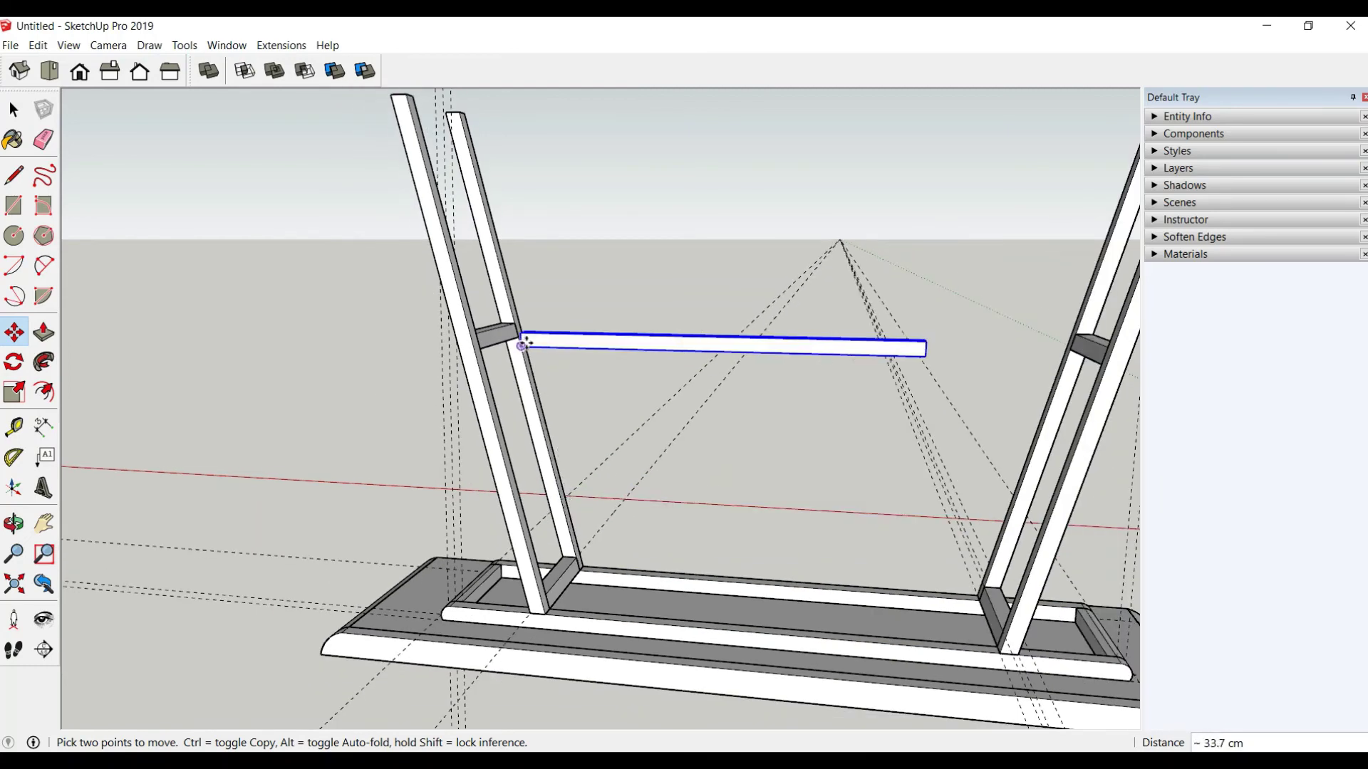
{"action": "left_click", "coordinate": [522, 346]}
{"action": "mouse_move", "coordinate": [522, 345]}
{"action": "middle_mouse_down"}
{"action": "mouse_move", "coordinate": [433, 408]}
{"action": "mouse_move", "coordinate": [708, 452]}
{"action": "mouse_move", "coordinate": [293, 305]}
{"action": "mouse_move", "coordinate": [631, 326]}
{"action": "mouse_move", "coordinate": [541, 371]}
{"action": "mouse_move", "coordinate": [428, 321]}
{"action": "middle_mouse_up"}
Step: Open the rail group and push its end face out toward the left leg
{"action": "left_click", "coordinate": [13, 109]}
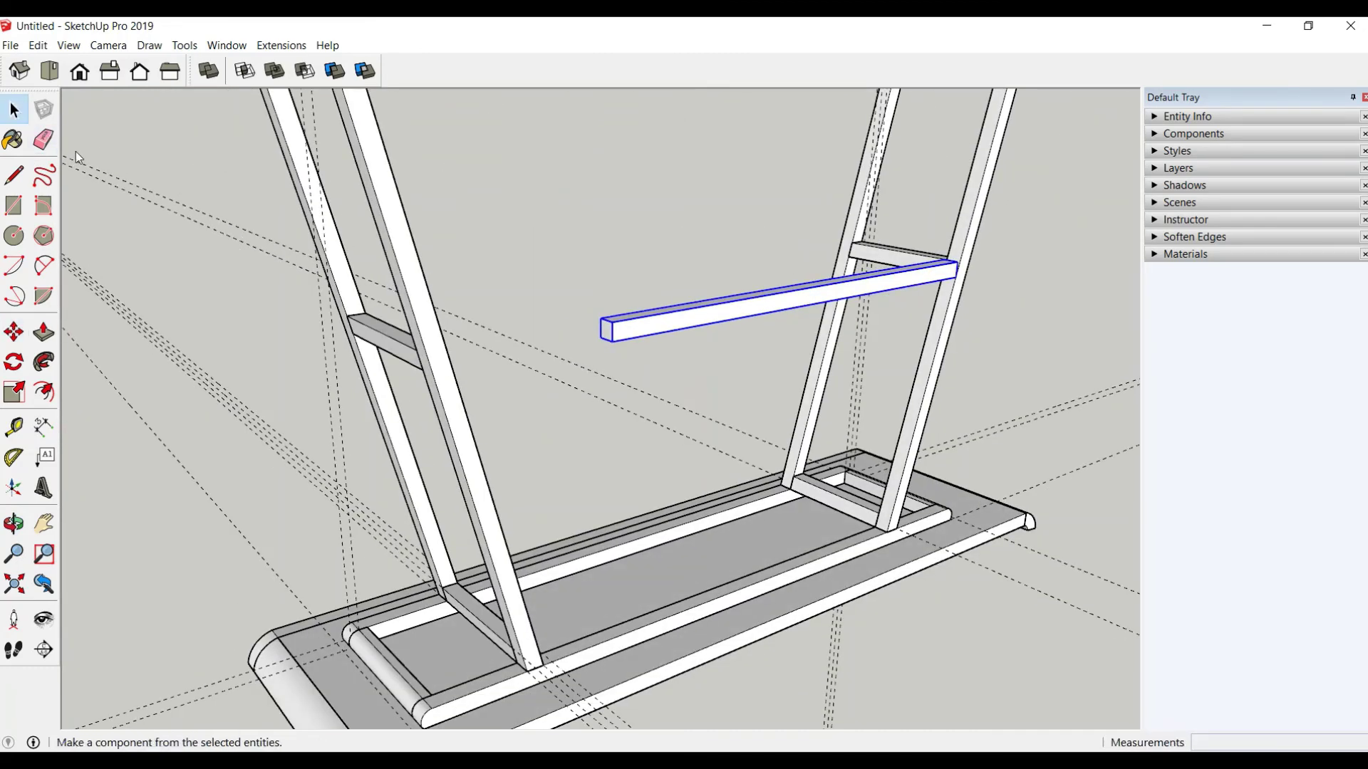
{"action": "double_click", "coordinate": [629, 333]}
{"action": "key", "text": "a"}
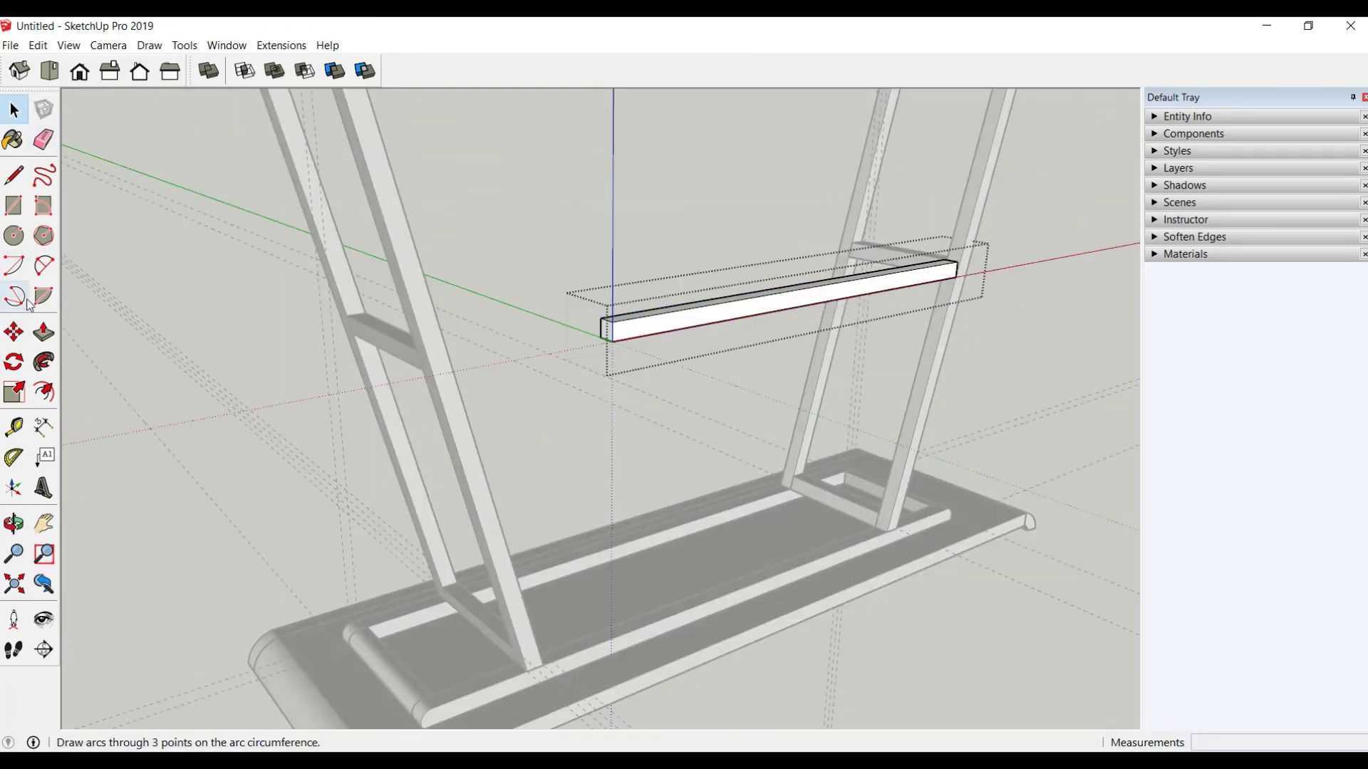
{"action": "key", "text": "p"}
{"action": "left_click_drag", "start_coordinate": [613, 333], "coordinate": [448, 353]}
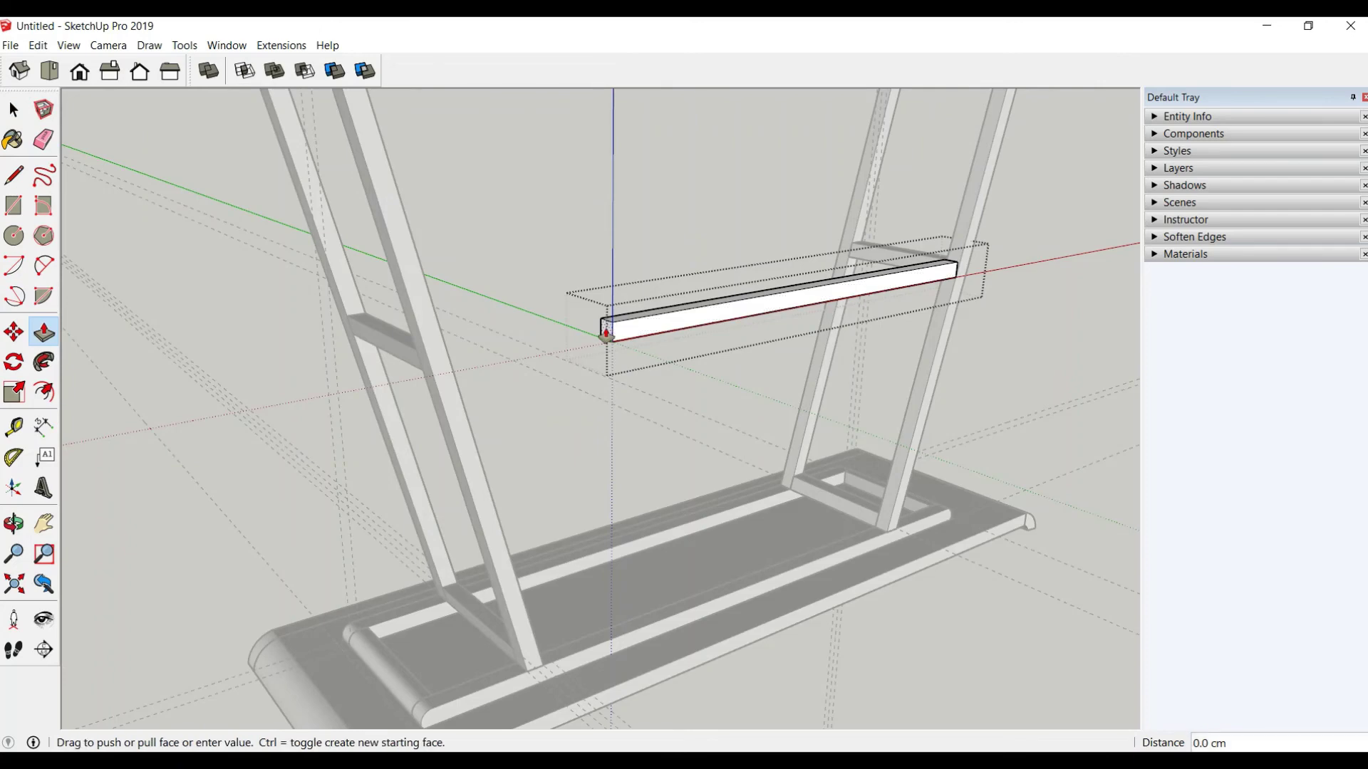
Step: Fine-tune the rail's end faces so the rail meets both leg frames
{"action": "mouse_move", "coordinate": [329, 400]}
{"action": "middle_mouse_down"}
{"action": "mouse_move", "coordinate": [425, 363]}
{"action": "mouse_move", "coordinate": [760, 363]}
{"action": "mouse_move", "coordinate": [757, 411]}
{"action": "mouse_move", "coordinate": [824, 421]}
{"action": "mouse_move", "coordinate": [778, 406]}
{"action": "mouse_move", "coordinate": [223, 394]}
{"action": "mouse_move", "coordinate": [488, 388]}
{"action": "mouse_move", "coordinate": [244, 464]}
{"action": "mouse_move", "coordinate": [344, 451]}
{"action": "middle_mouse_up"}
{"action": "left_click", "coordinate": [830, 425]}
{"action": "left_click", "coordinate": [837, 431]}
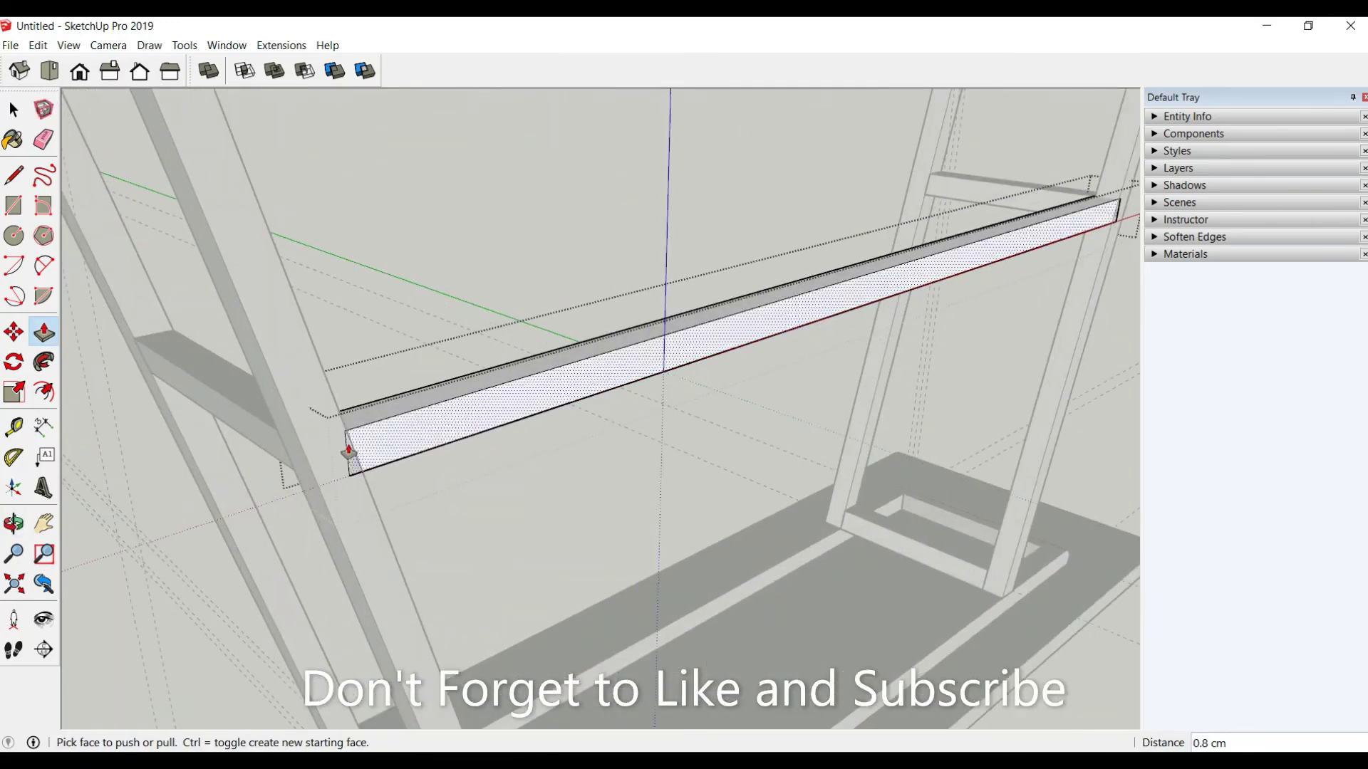
{"action": "left_click", "coordinate": [335, 451]}
{"action": "left_click", "coordinate": [336, 454]}
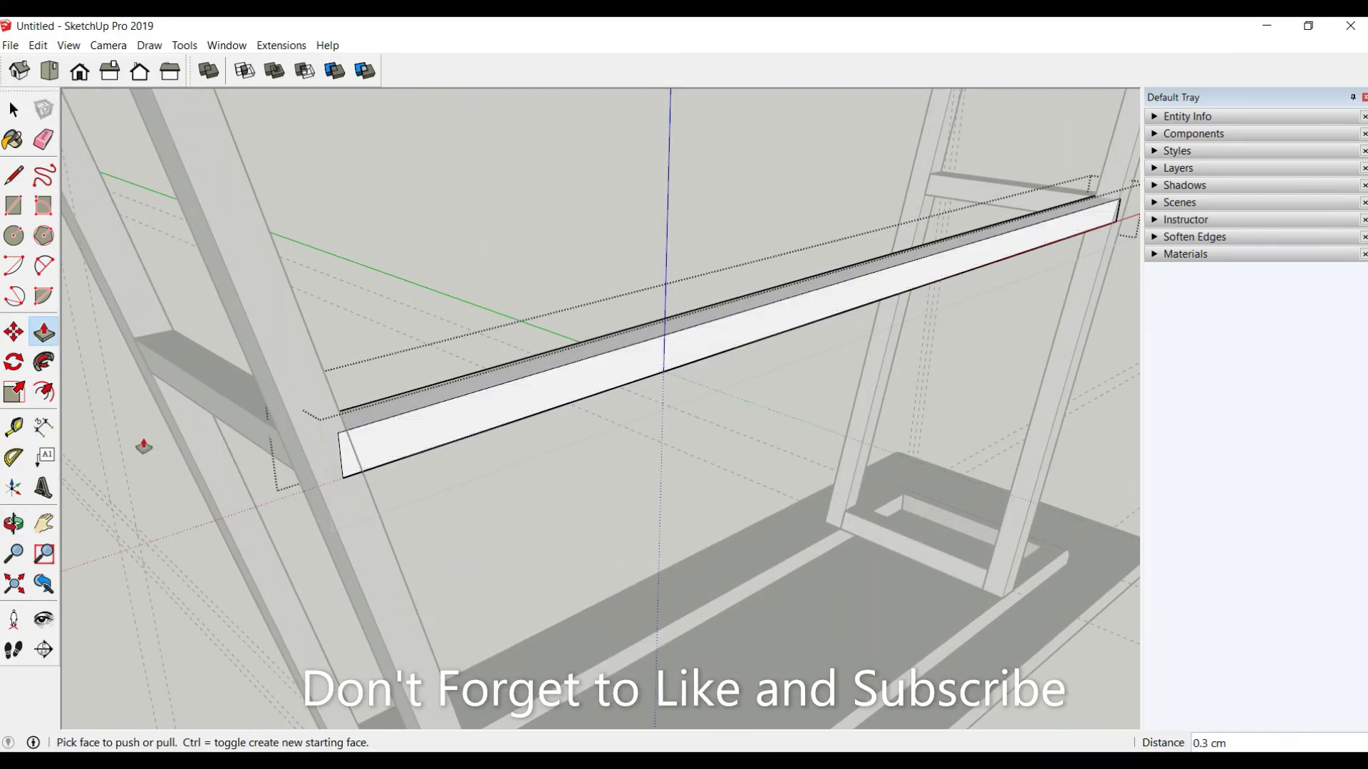
{"action": "scroll", "coordinate": [143, 447], "scroll_direction": "down", "scroll_amount": 2}
{"action": "key", "text": "space"}
{"action": "scroll", "coordinate": [420, 327], "scroll_direction": "up", "scroll_amount": 5}
Step: Trim the raised rail against the left slanted leg with Solid Tools Trim
{"action": "scroll", "coordinate": [420, 327], "scroll_direction": "down", "scroll_amount": 5}
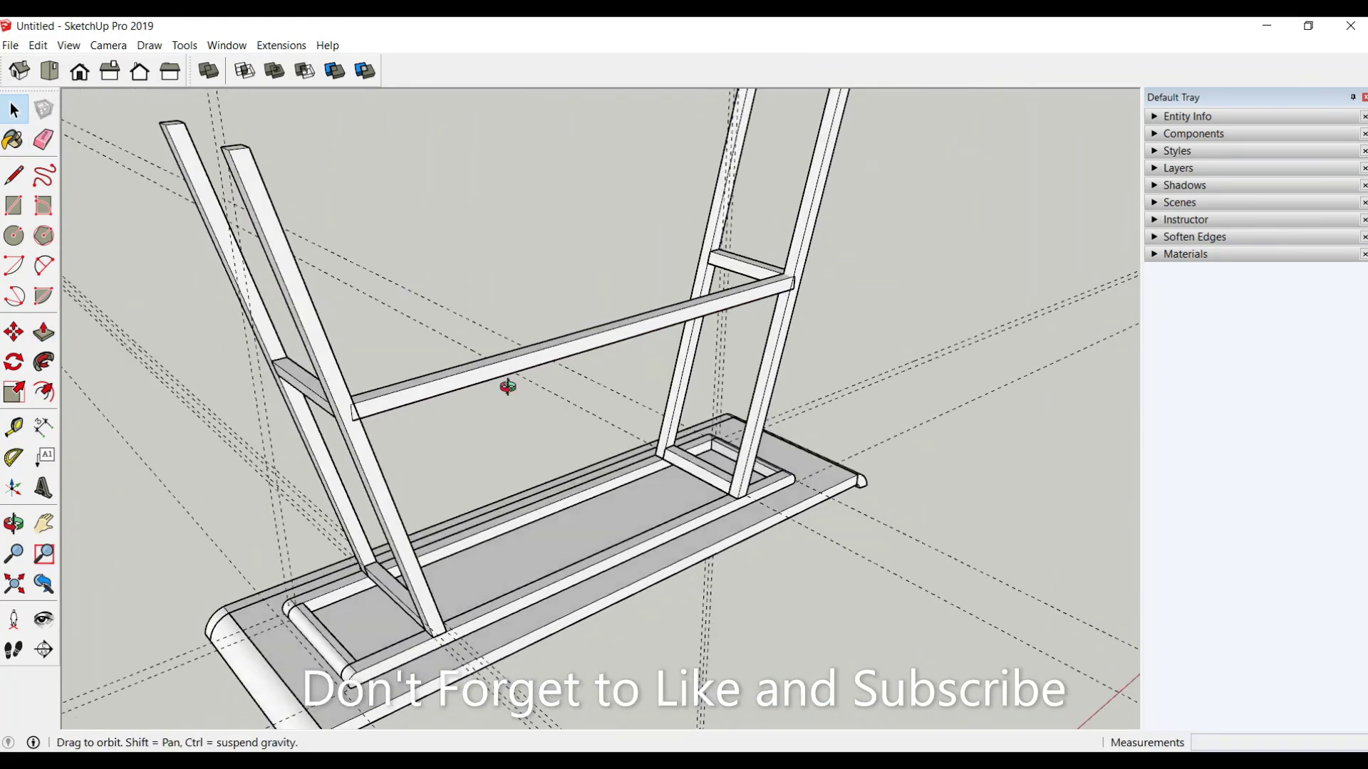
{"action": "middle_click_drag", "start_coordinate": [509, 381], "coordinate": [299, 303]}
{"action": "left_click", "coordinate": [273, 278]}
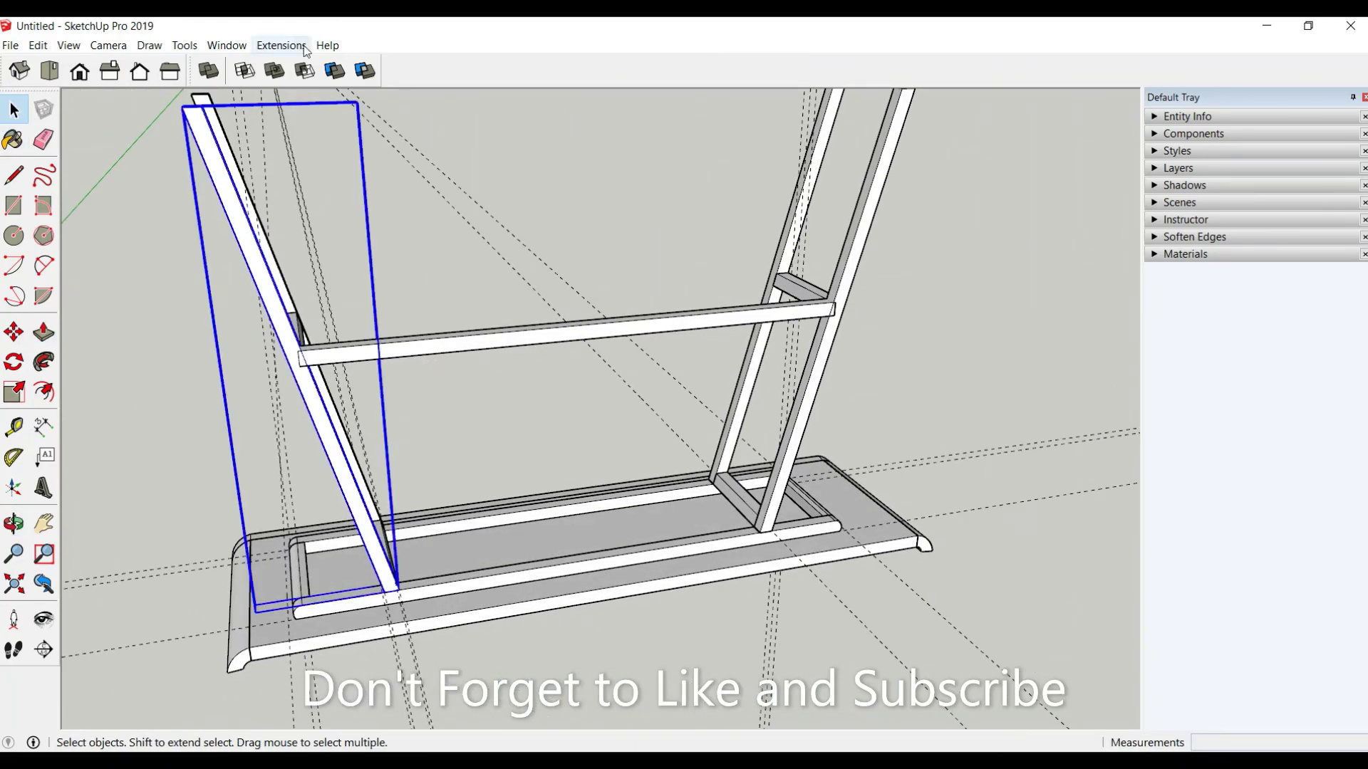
{"action": "left_click", "coordinate": [335, 70]}
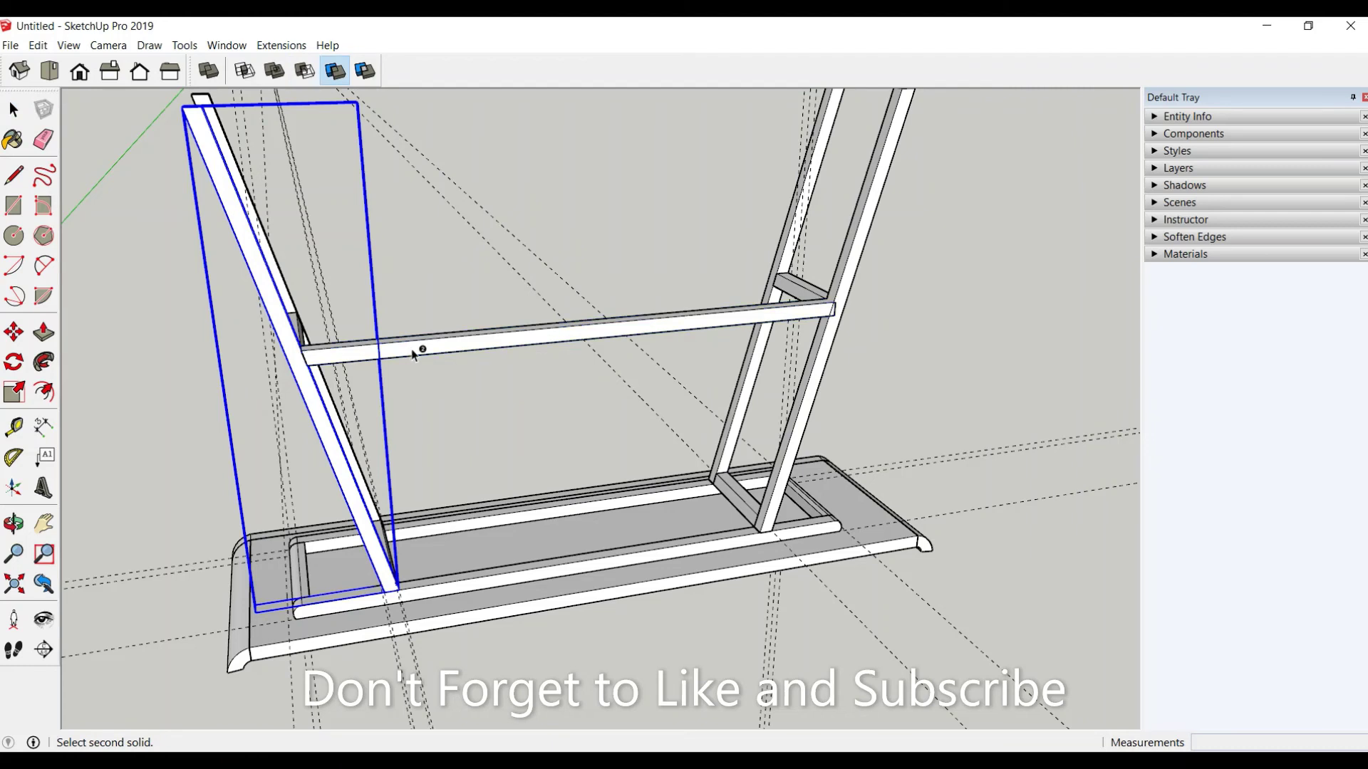
{"action": "left_click", "coordinate": [13, 109]}
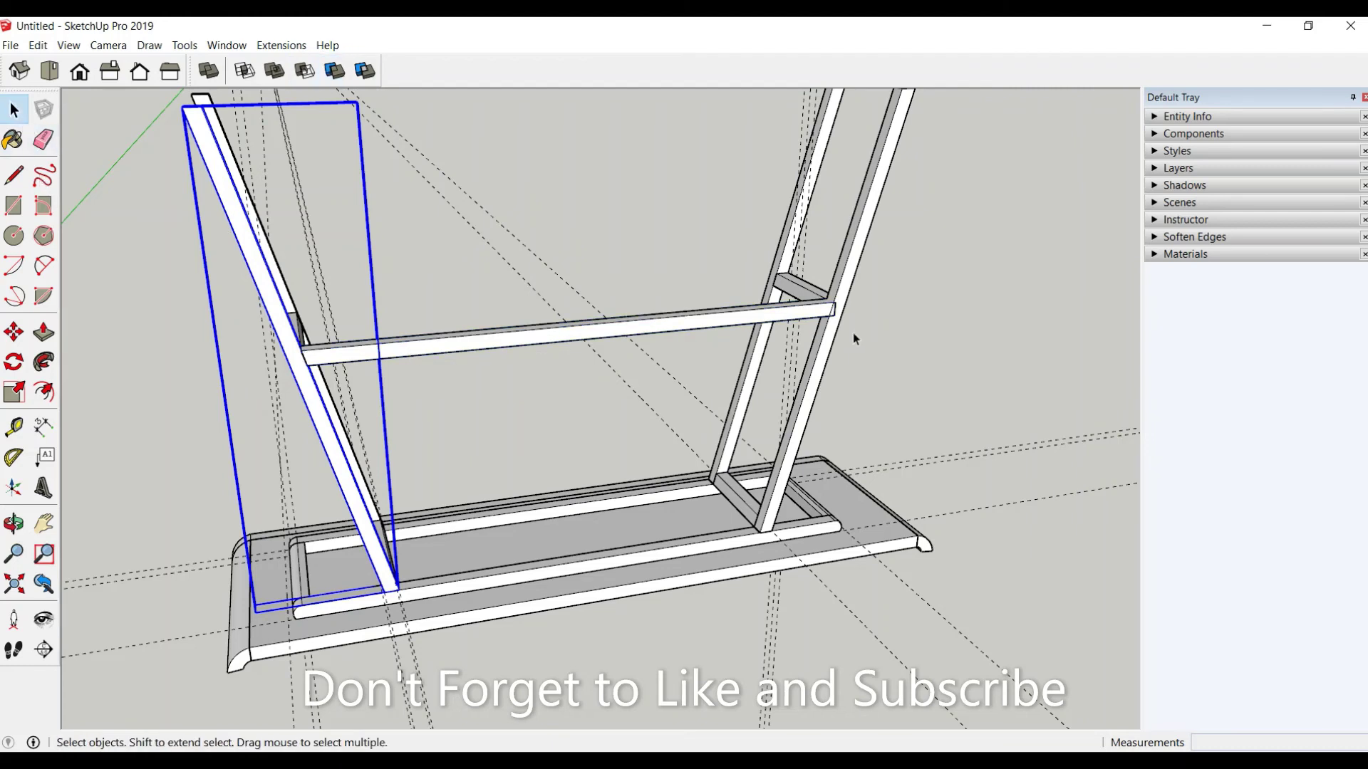
Step: Trim the raised rail against the right slanted leg, then inspect the result
{"action": "left_click", "coordinate": [840, 298]}
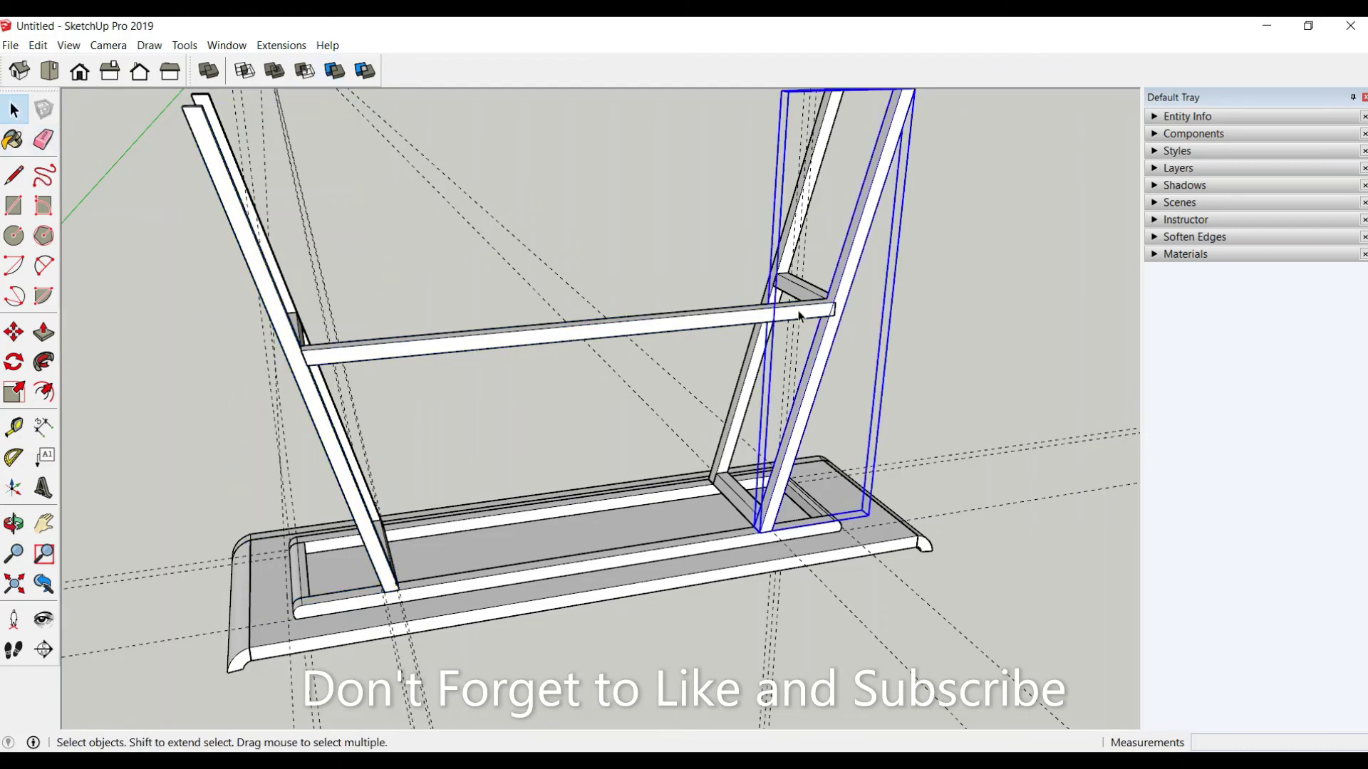
{"action": "left_click", "coordinate": [335, 70]}
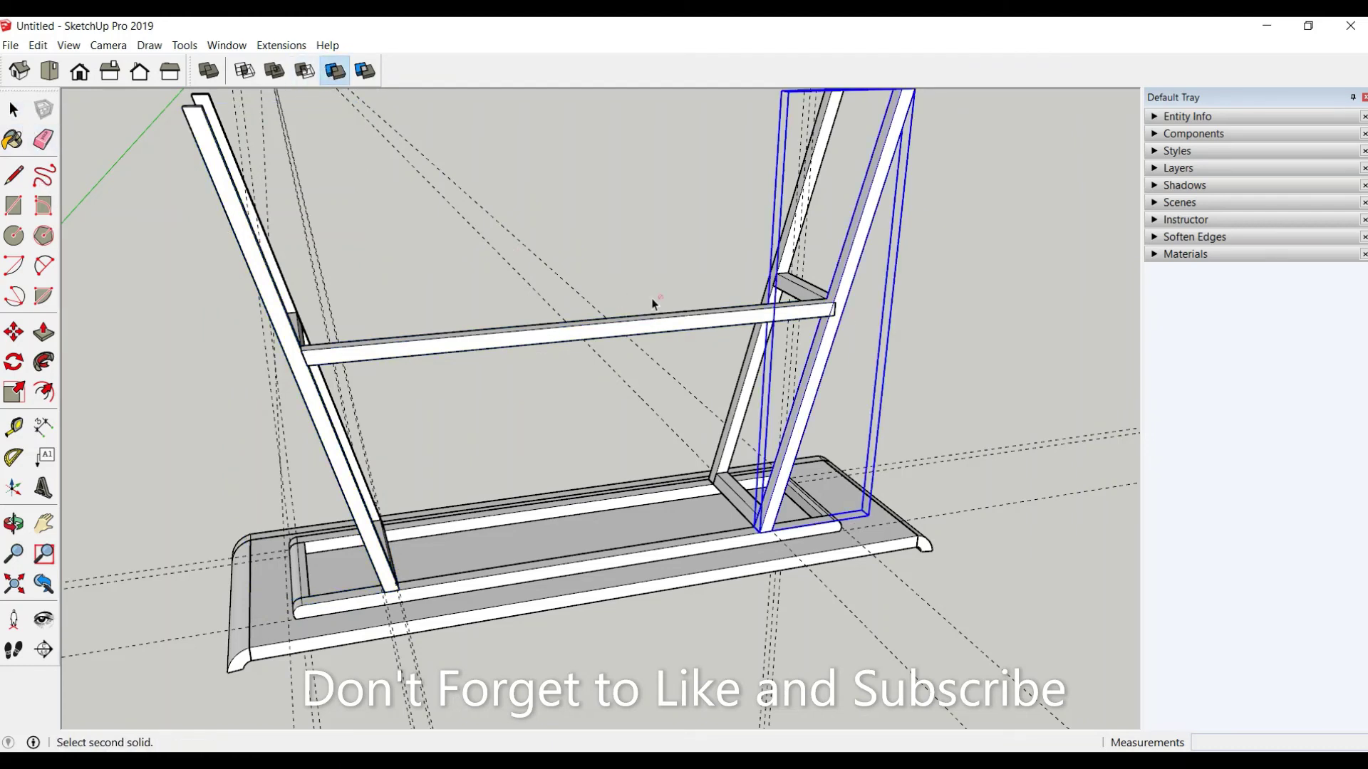
{"action": "left_click", "coordinate": [14, 109]}
{"action": "left_click", "coordinate": [447, 246]}
{"action": "mouse_move", "coordinate": [678, 385]}
{"action": "middle_mouse_down"}
{"action": "mouse_move", "coordinate": [580, 351]}
{"action": "mouse_move", "coordinate": [392, 337]}
{"action": "mouse_move", "coordinate": [611, 293]}
{"action": "middle_mouse_up"}
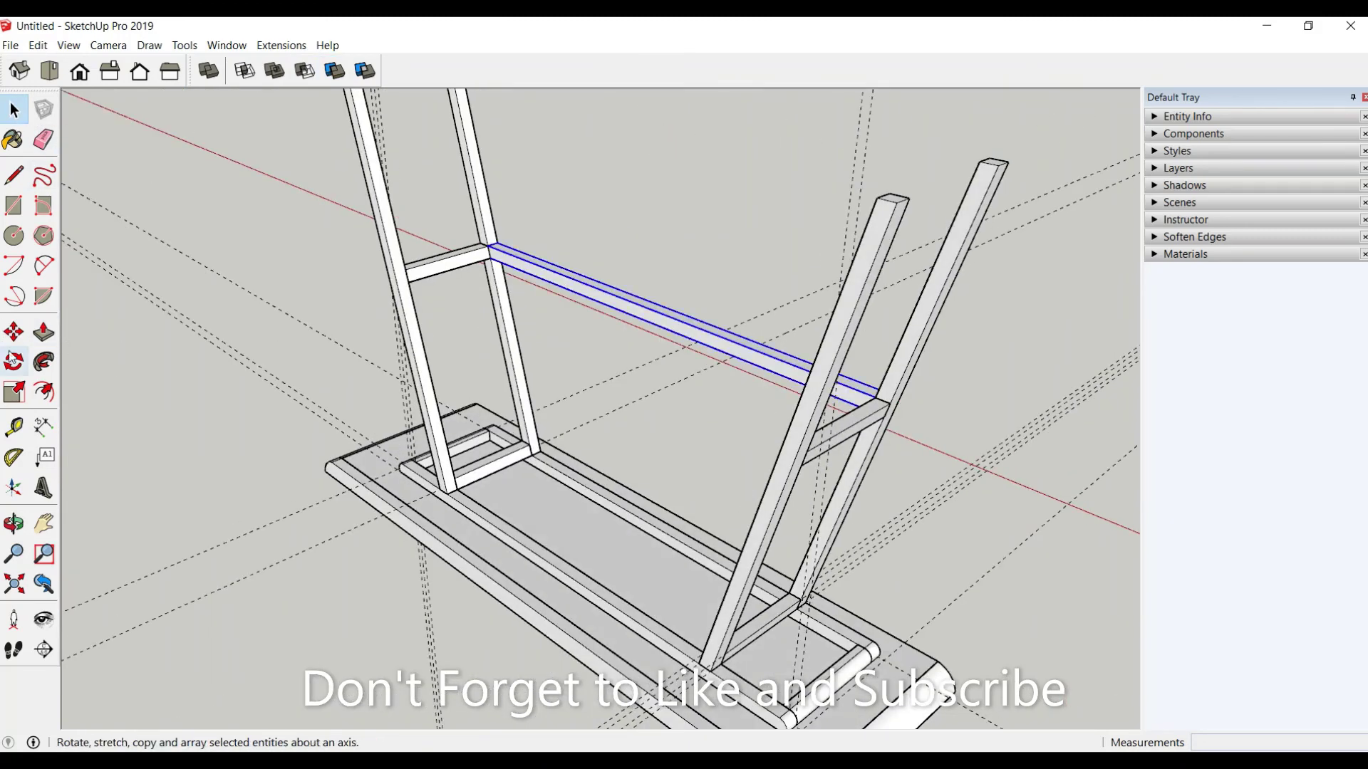
Step: Copy the upper rail 18 cm across to the lower leg joint and delete all guides
{"action": "left_click", "coordinate": [13, 332]}
{"action": "scroll", "coordinate": [420, 235], "scroll_direction": "up", "scroll_amount": 3}
{"action": "scroll", "coordinate": [499, 243], "scroll_direction": "up", "scroll_amount": 1}
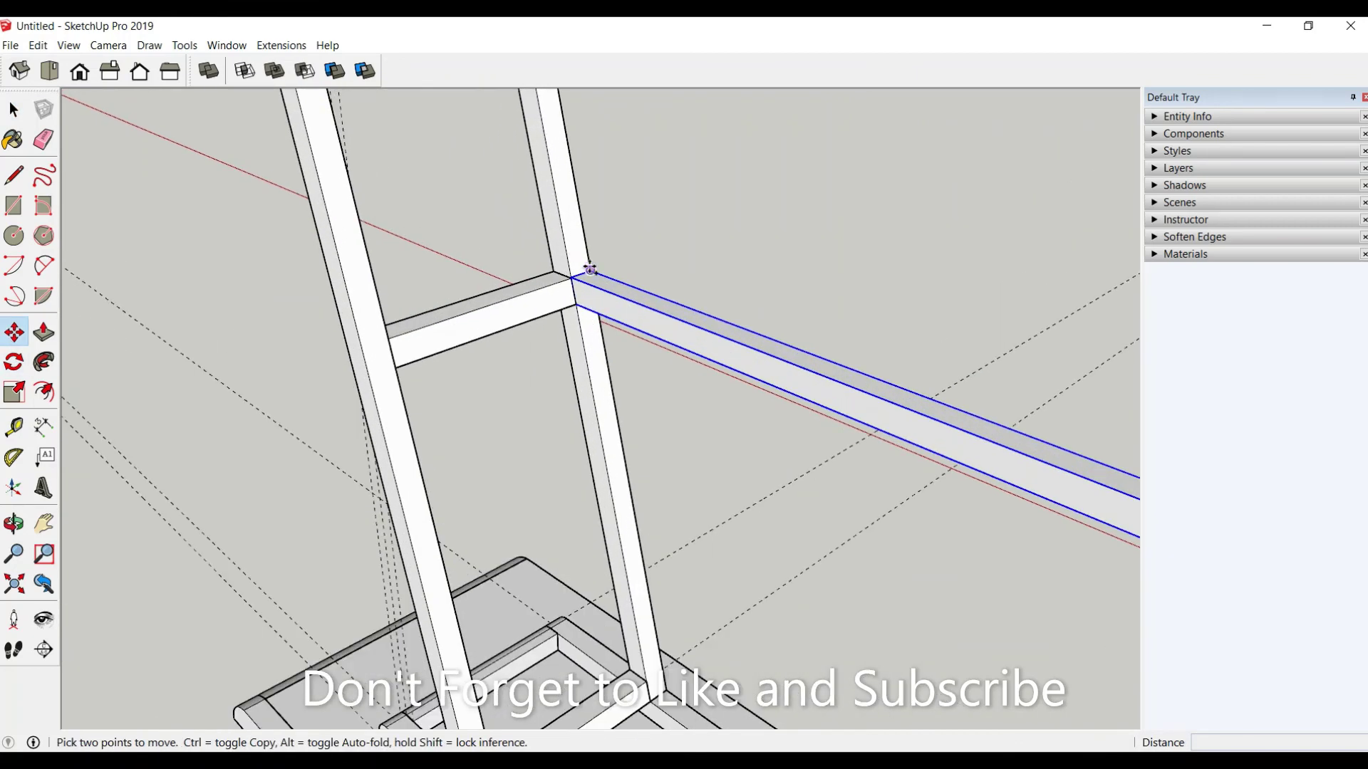
{"action": "left_click", "coordinate": [590, 269]}
{"action": "key", "text": "ctrl"}
{"action": "left_click", "coordinate": [388, 335]}
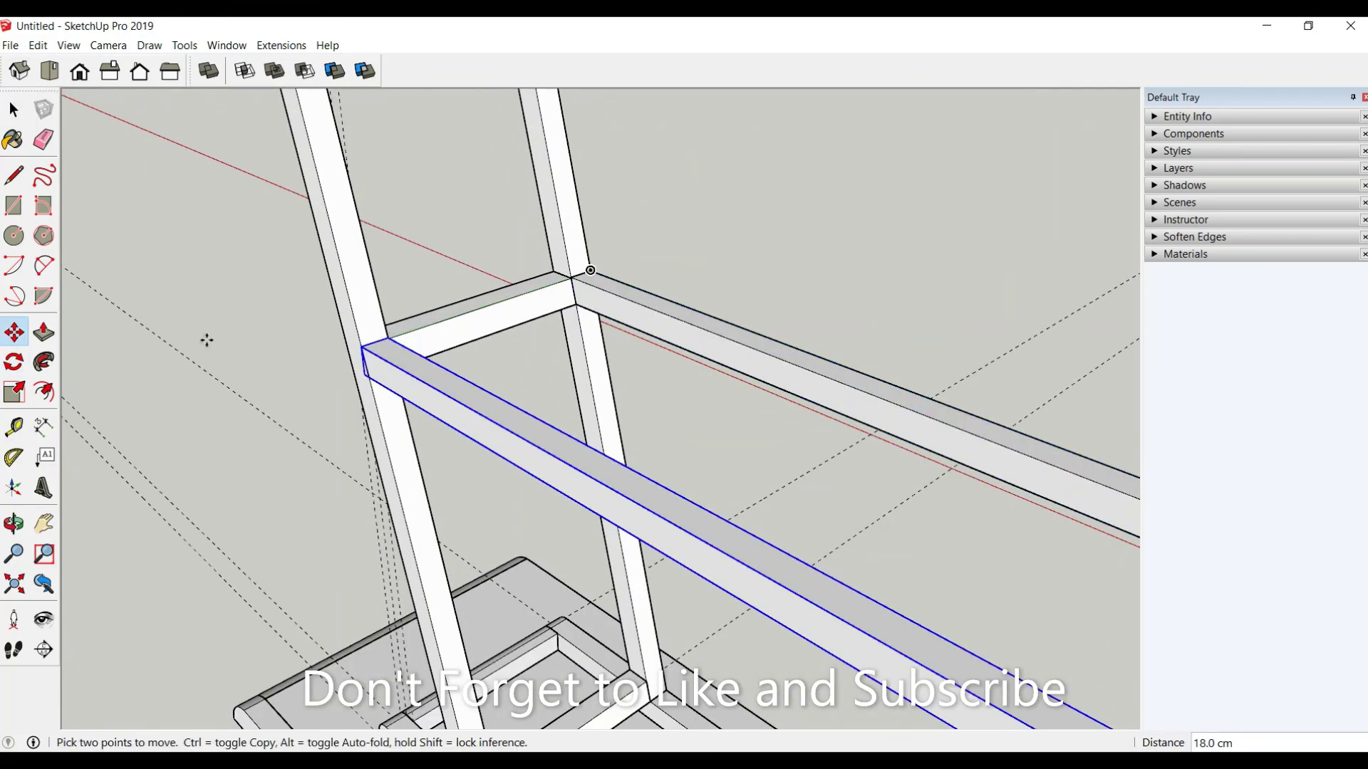
{"action": "scroll", "coordinate": [312, 245], "scroll_direction": "down", "scroll_amount": 1}
{"action": "scroll", "coordinate": [311, 245], "scroll_direction": "down", "scroll_amount": 5}
{"action": "left_click", "coordinate": [38, 45]}
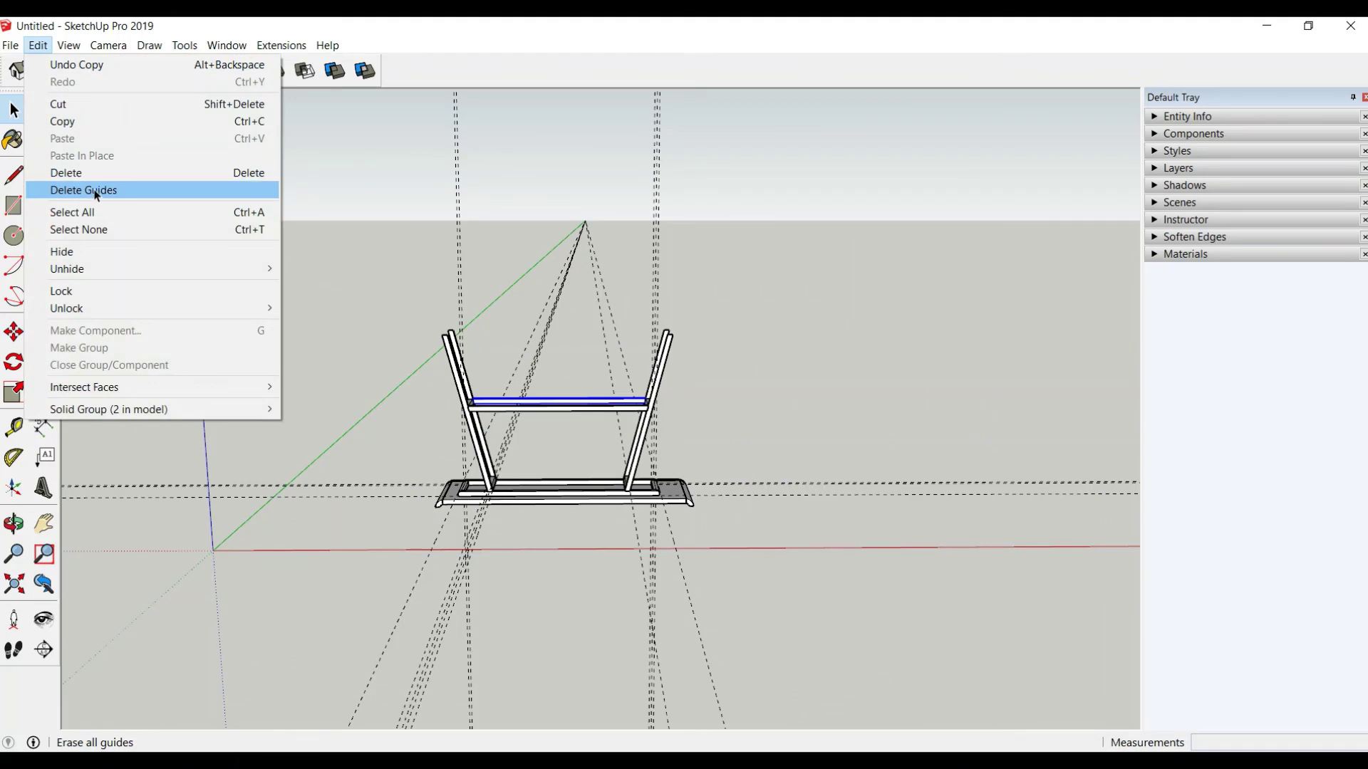
{"action": "left_click", "coordinate": [99, 188]}
Step: Group the whole table model and set a rotation pivot to turn it upright
{"action": "left_click_drag", "start_coordinate": [365, 259], "coordinate": [836, 581]}
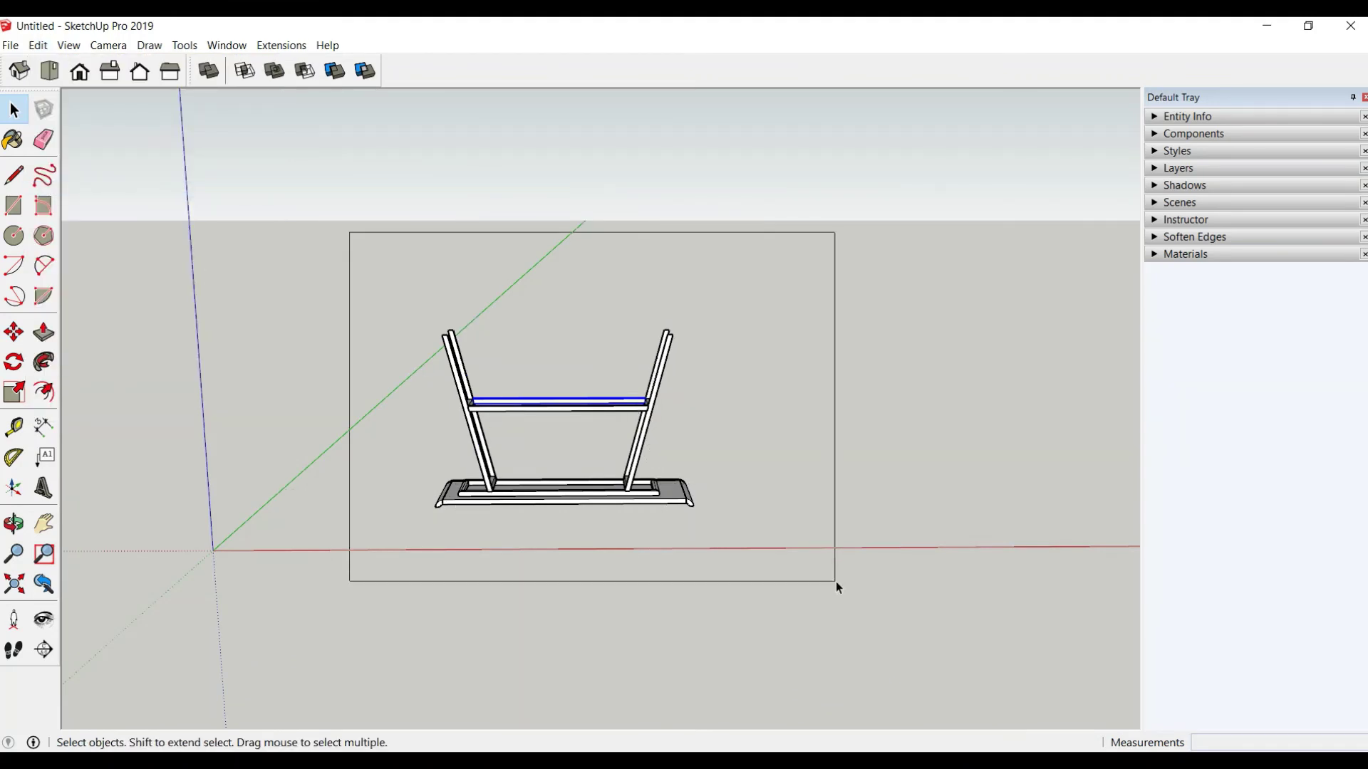
{"action": "right_click", "coordinate": [584, 483]}
{"action": "left_click", "coordinate": [673, 257]}
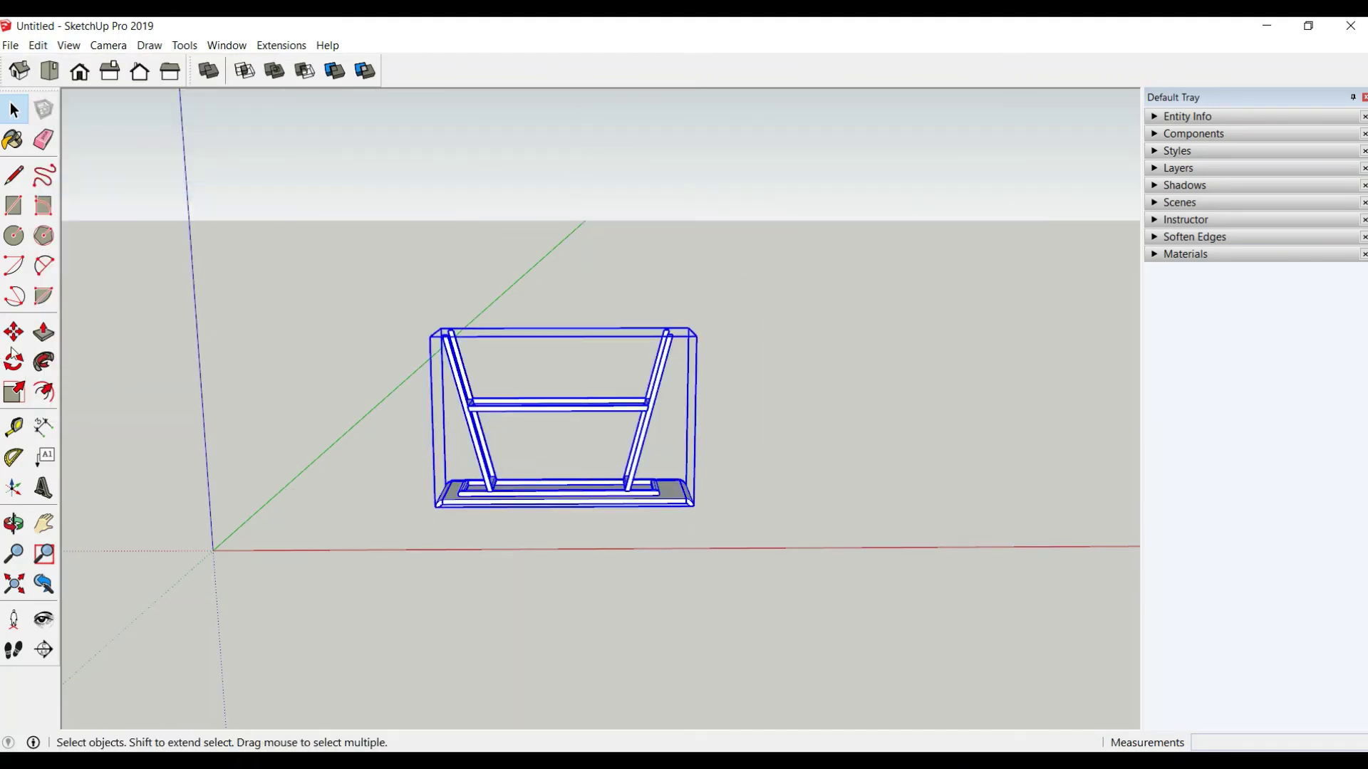
{"action": "key", "text": "m"}
{"action": "key", "text": "q"}
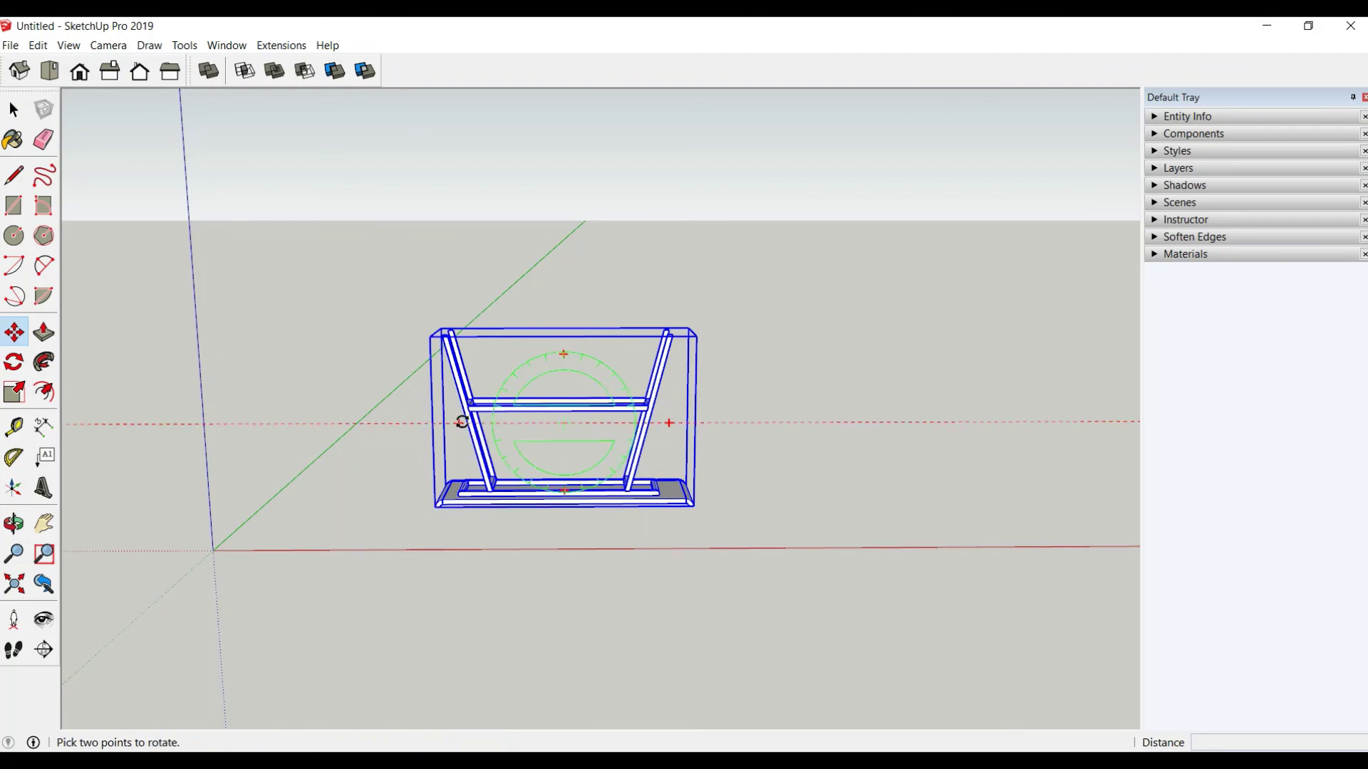
{"action": "left_click", "coordinate": [459, 421]}
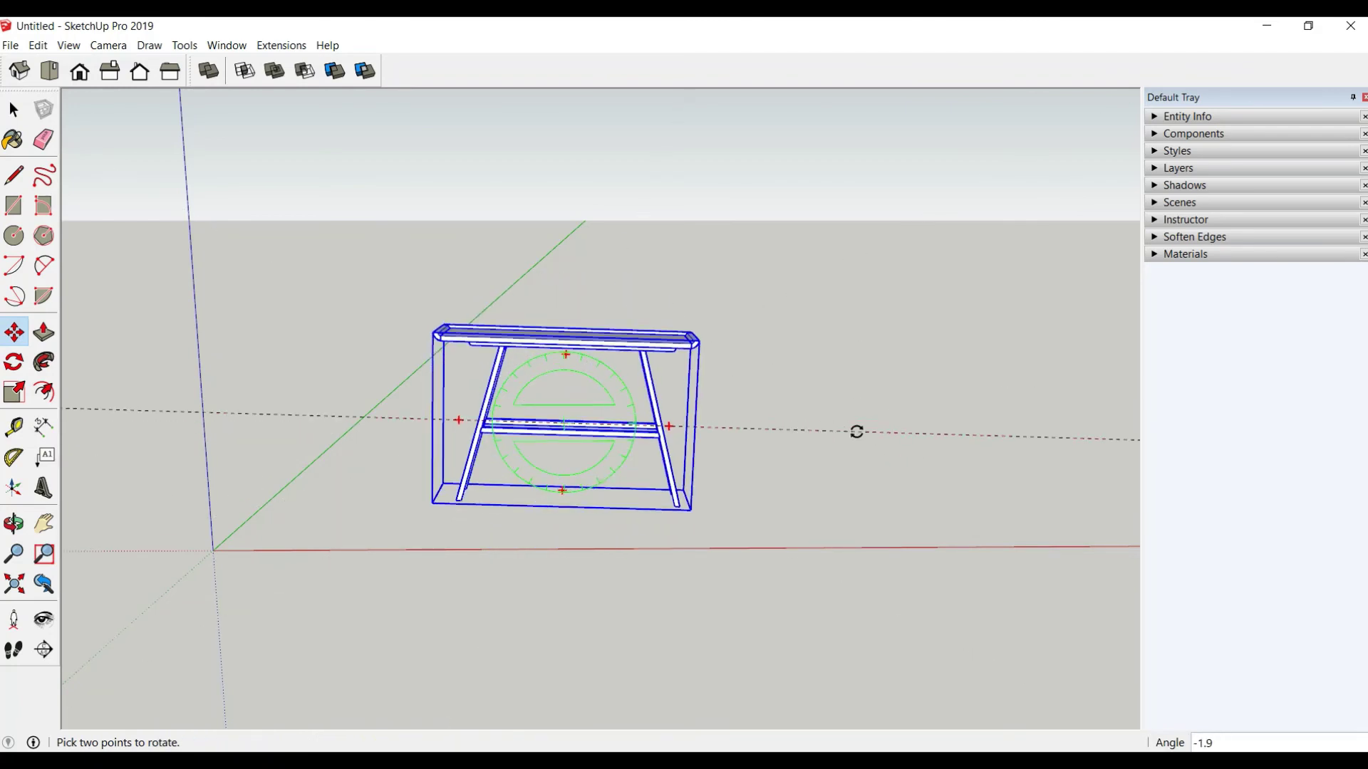
Step: Place two guide lines offset from the left leg along the lower stretcher
{"action": "key", "text": "m"}
{"action": "key", "text": "space"}
{"action": "scroll", "coordinate": [335, 610], "scroll_direction": "up", "scroll_amount": 10}
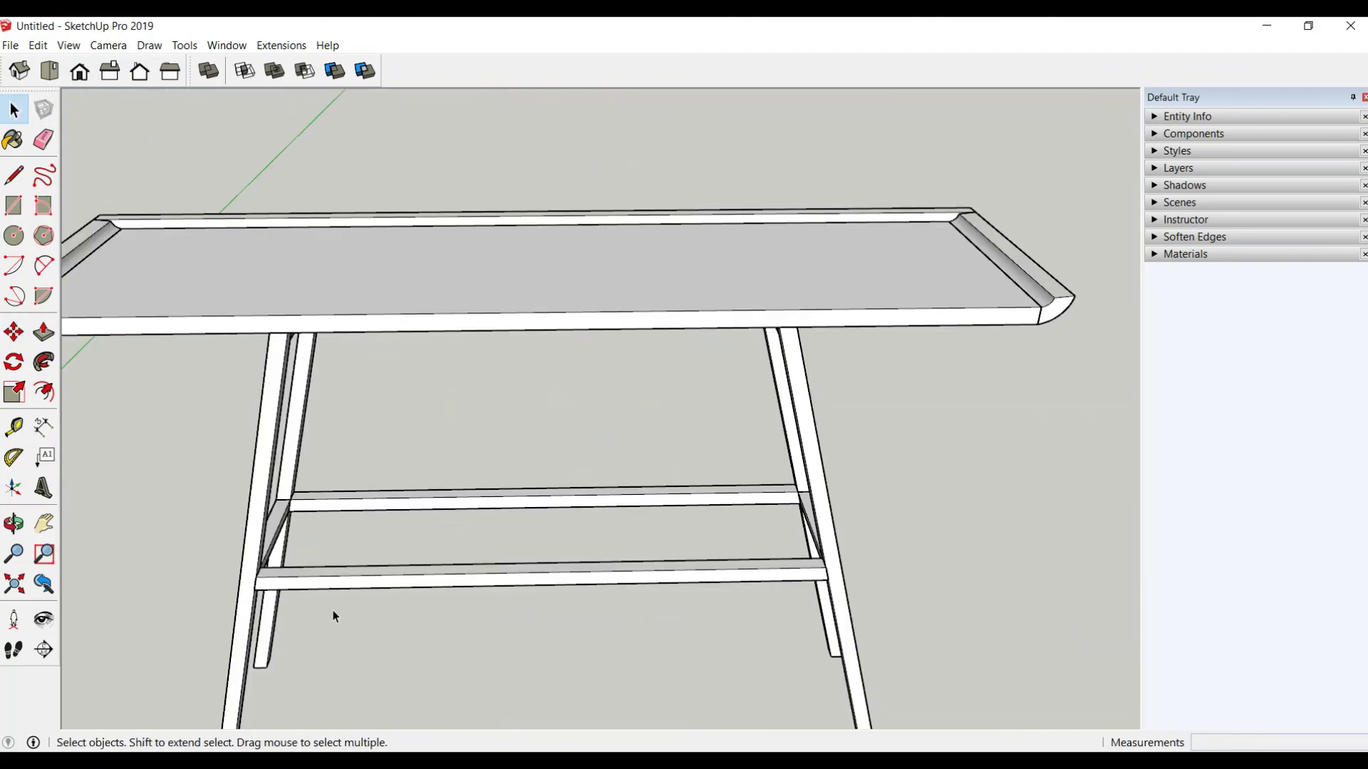
{"action": "mouse_move", "coordinate": [336, 610]}
{"action": "middle_mouse_down"}
{"action": "mouse_move", "coordinate": [315, 606]}
{"action": "mouse_move", "coordinate": [317, 627]}
{"action": "middle_mouse_up"}
{"action": "left_click", "coordinate": [13, 427]}
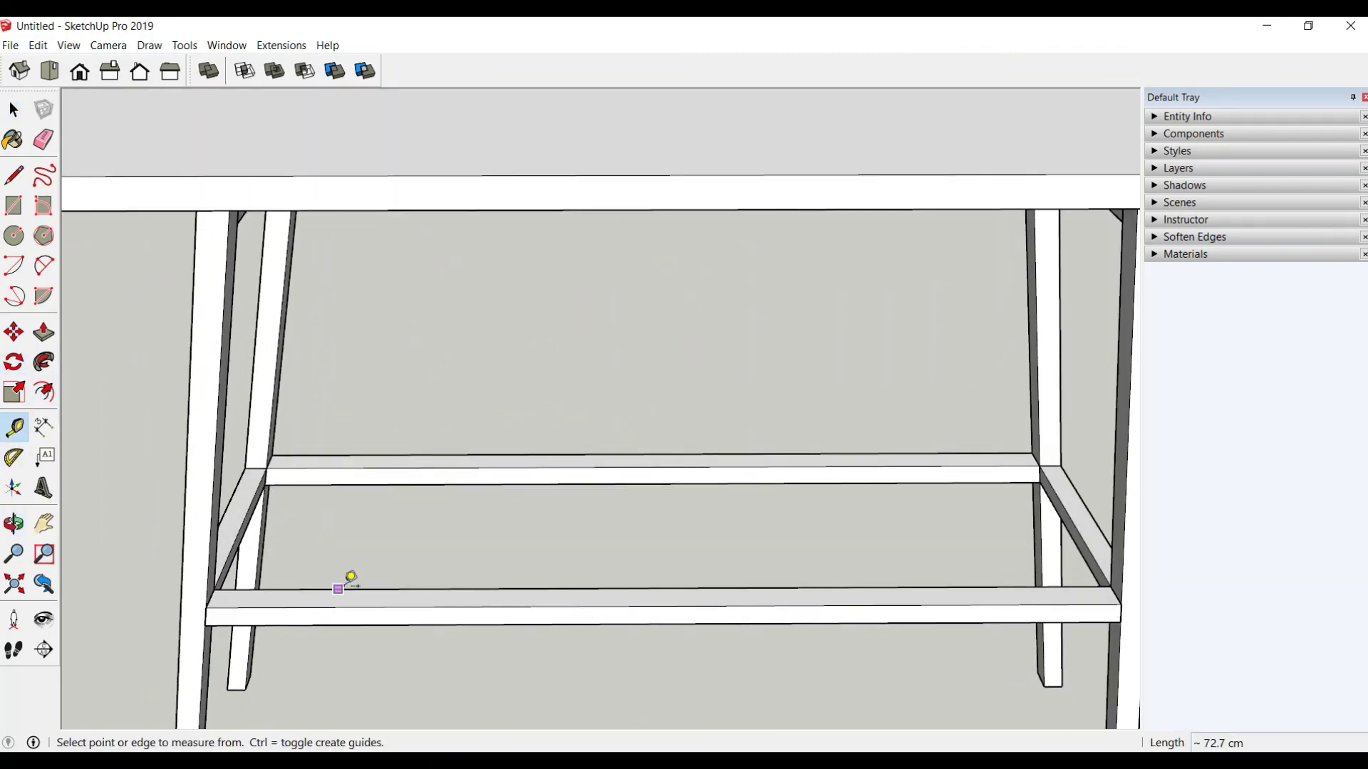
{"action": "left_click", "coordinate": [245, 523]}
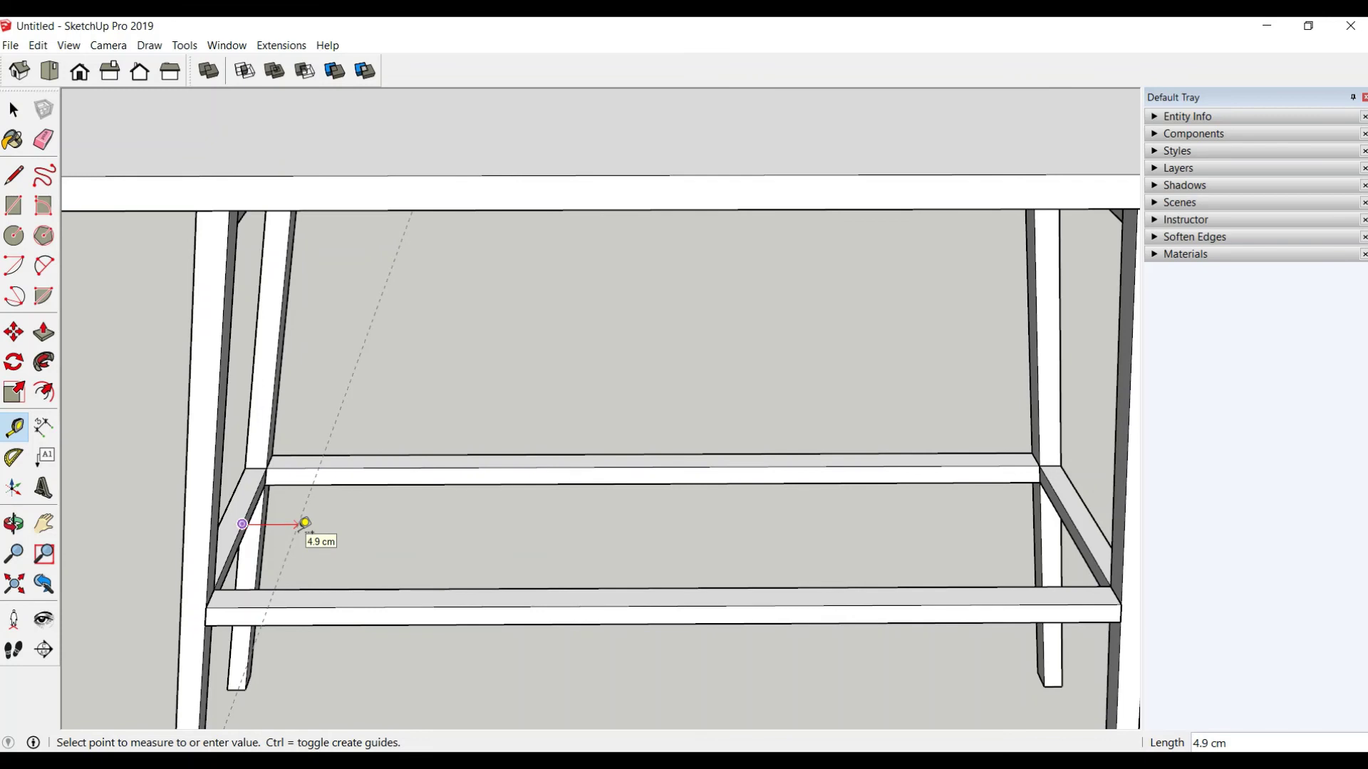
{"action": "key", "text": "Return"}
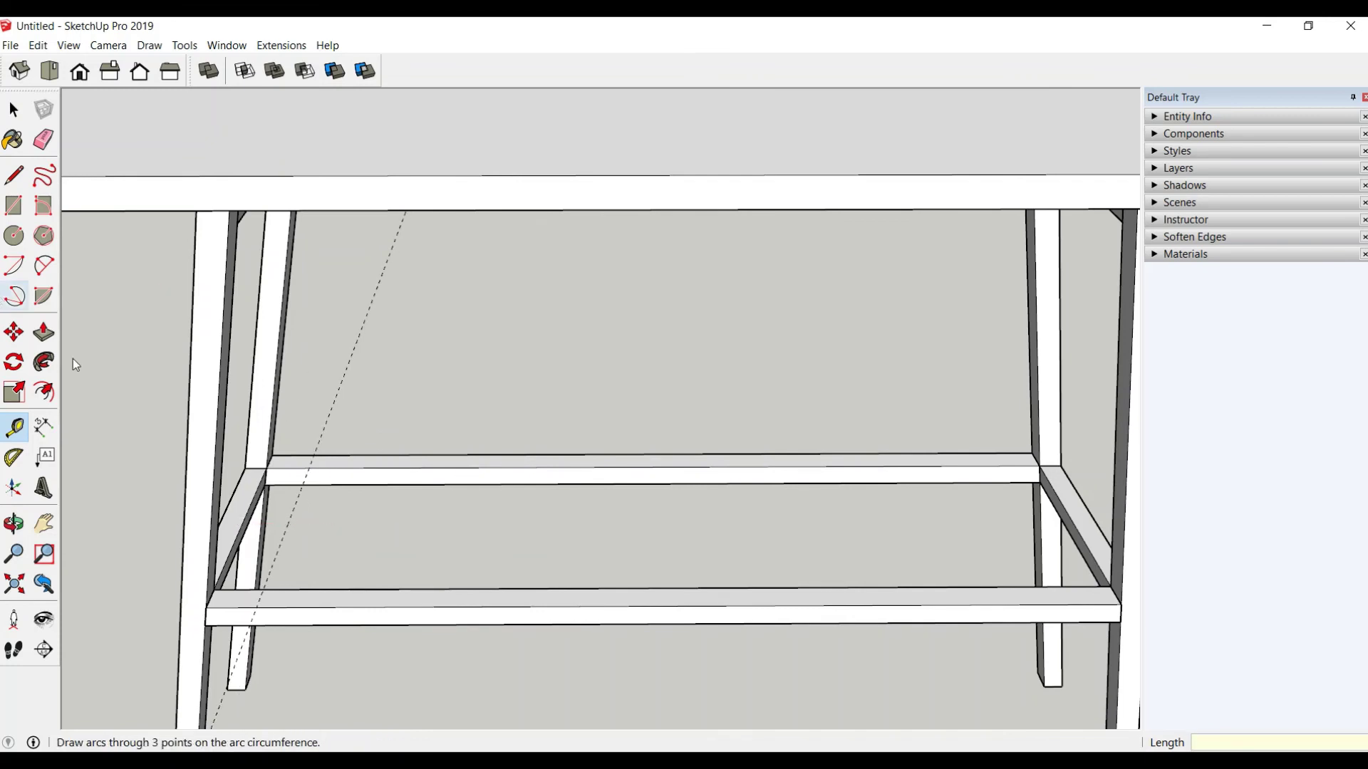
{"action": "scroll", "coordinate": [456, 448], "scroll_direction": "up", "scroll_amount": 2}
{"action": "left_click", "coordinate": [454, 448]}
{"action": "type", "text": "1.5"}
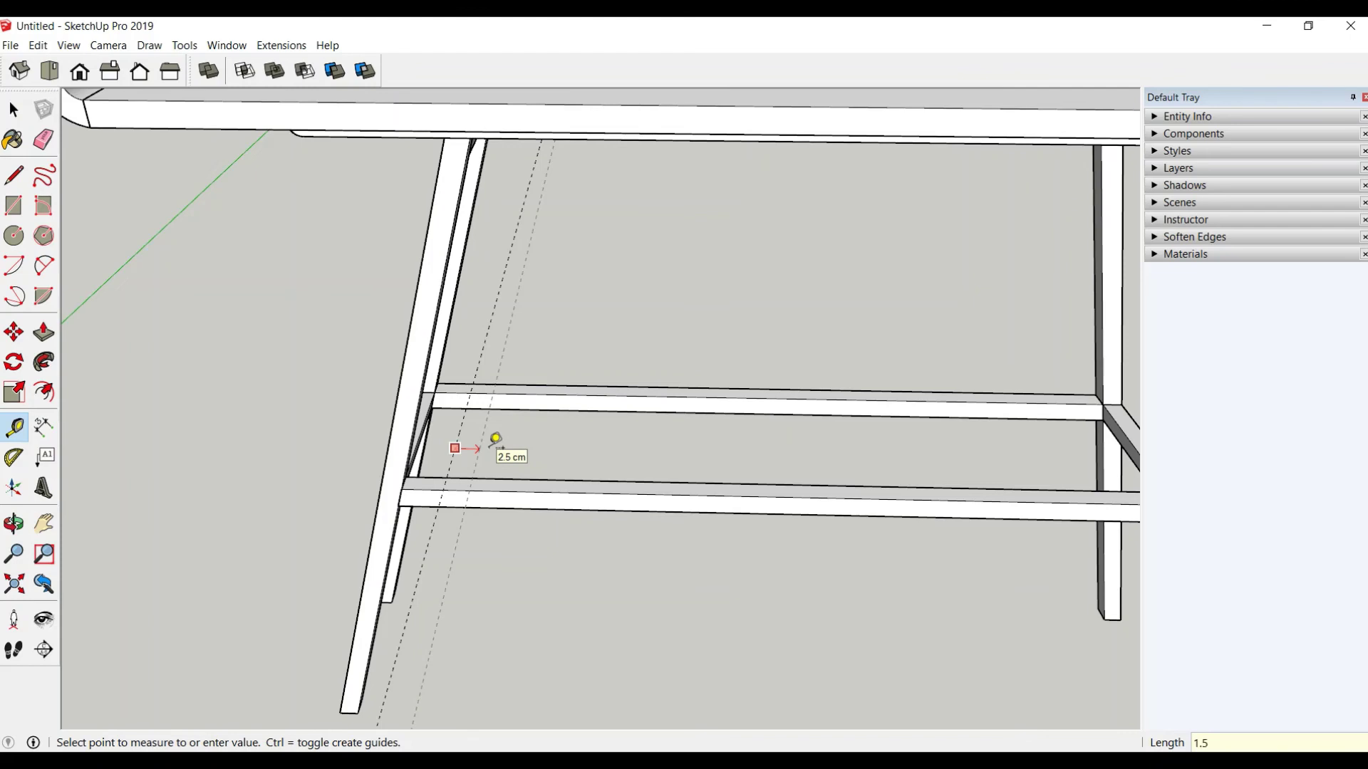
{"action": "key", "text": "Return"}
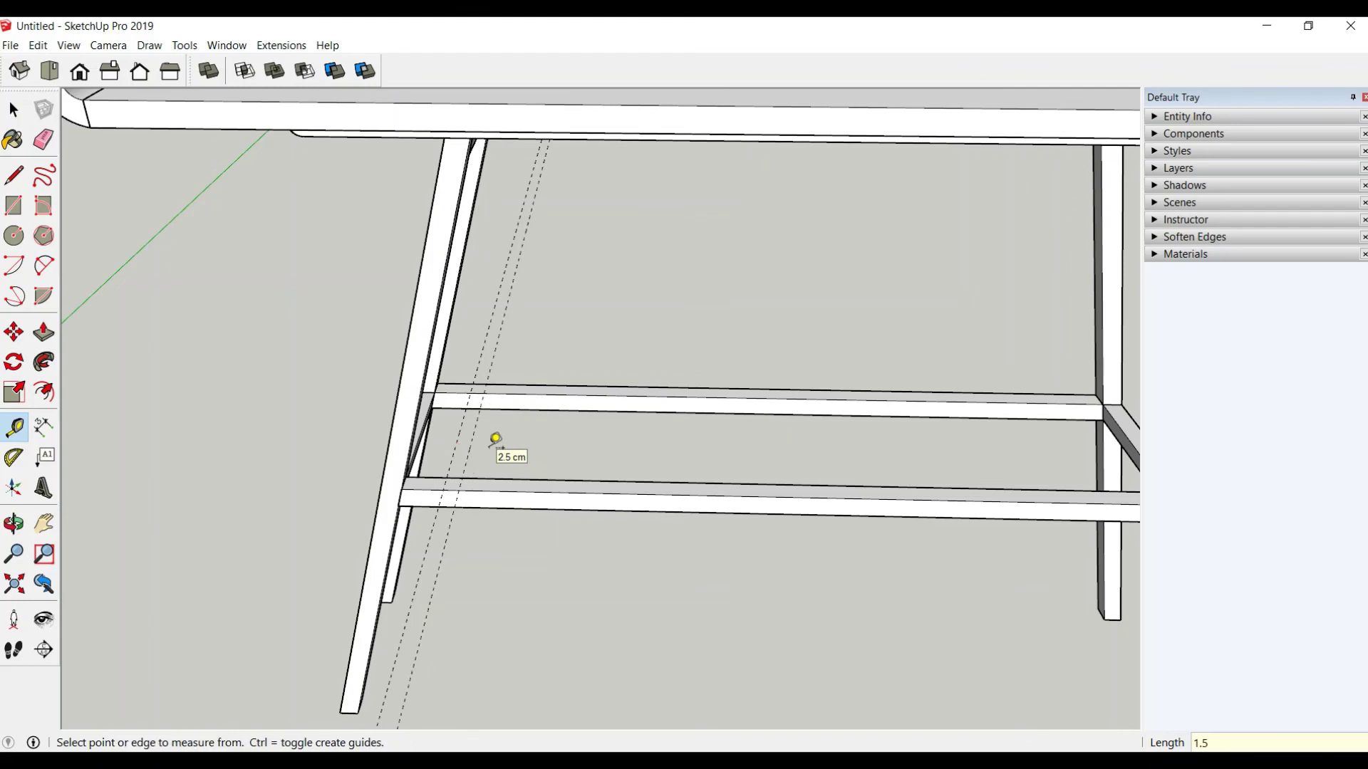
Step: Draw a 1.5 x 2 rectangle on the stretcher and extrude it into a 16 cm slat
{"action": "scroll", "coordinate": [499, 437], "scroll_direction": "up", "scroll_amount": 2}
{"action": "scroll", "coordinate": [499, 400], "scroll_direction": "up", "scroll_amount": 2}
{"action": "key", "text": "r"}
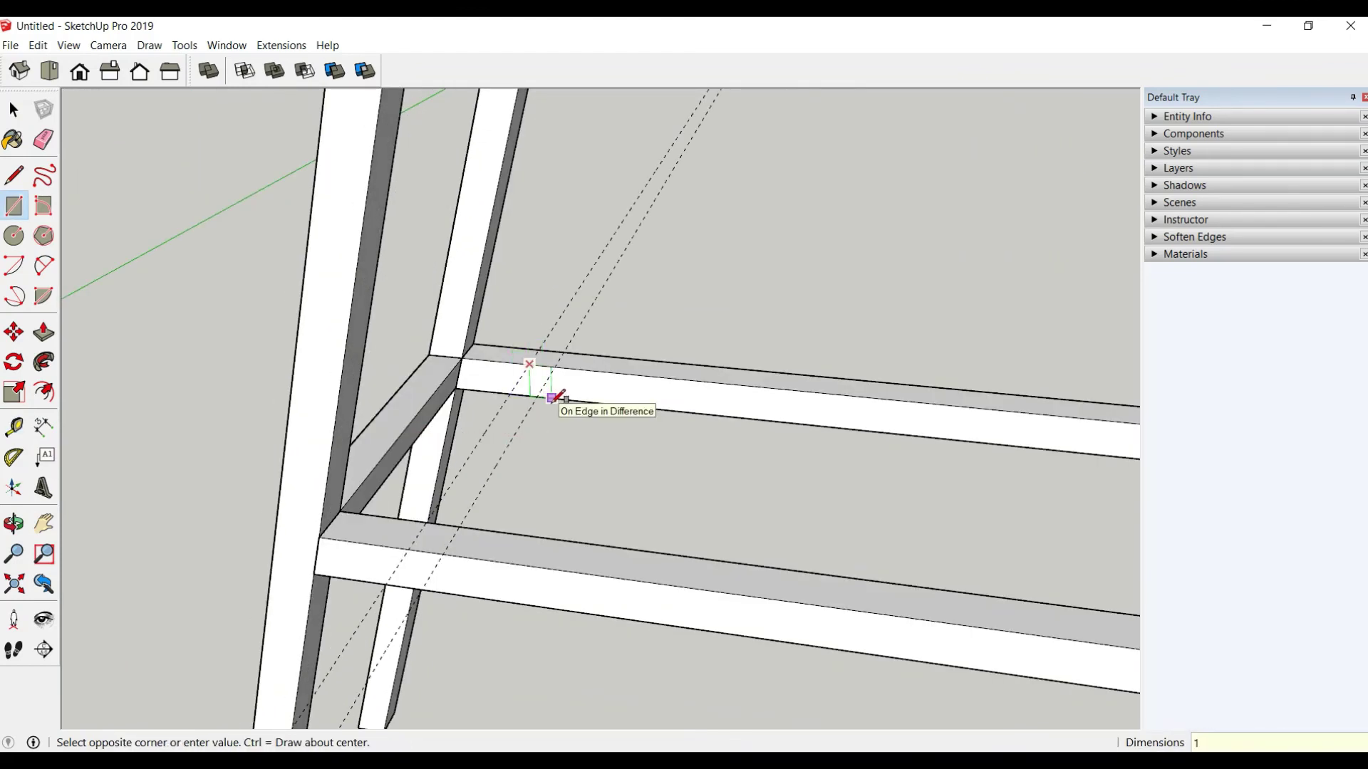
{"action": "type", "text": ".5,2"}
{"action": "key", "text": "Return"}
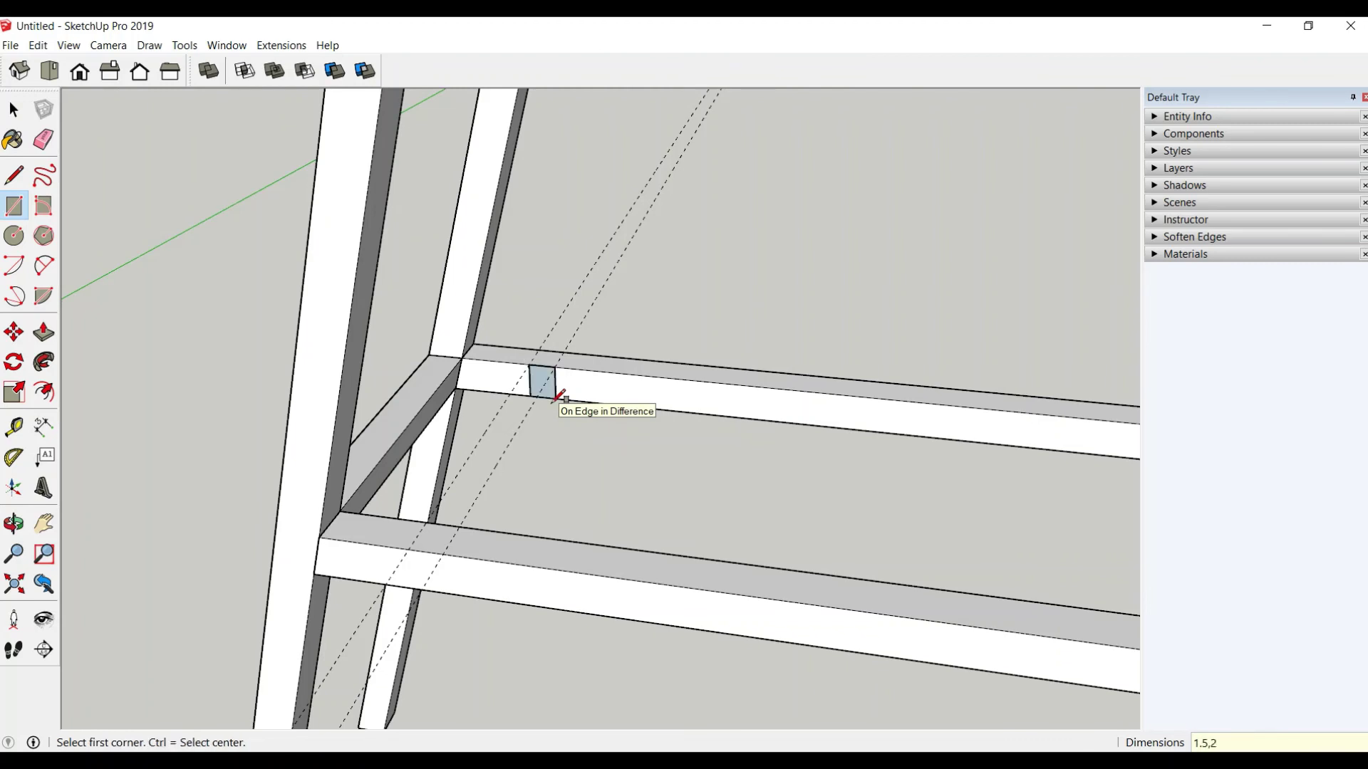
{"action": "left_click", "coordinate": [44, 332]}
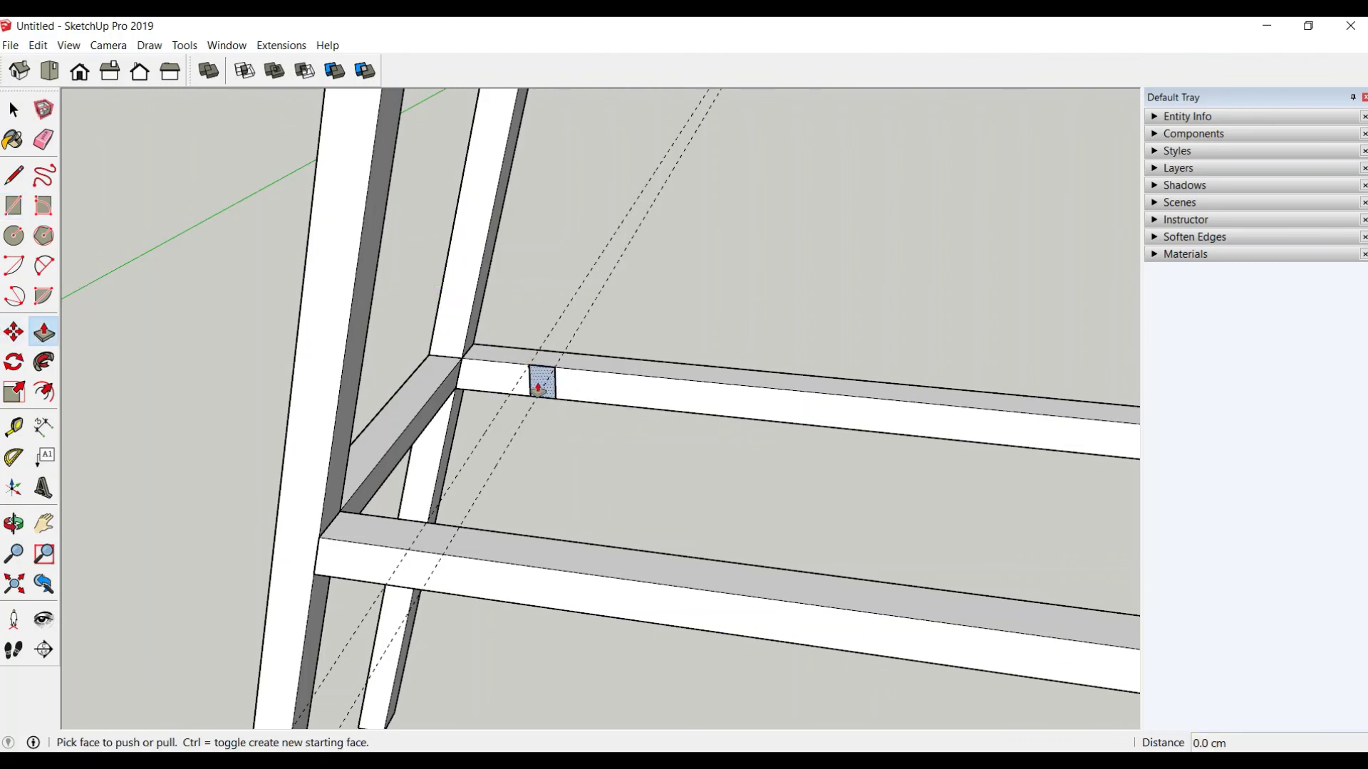
{"action": "left_click", "coordinate": [539, 388]}
{"action": "mouse_move", "coordinate": [525, 489]}
{"action": "middle_mouse_down"}
{"action": "mouse_move", "coordinate": [397, 510]}
{"action": "mouse_move", "coordinate": [434, 520]}
{"action": "mouse_move", "coordinate": [413, 382]}
{"action": "mouse_move", "coordinate": [473, 369]}
{"action": "middle_mouse_up"}
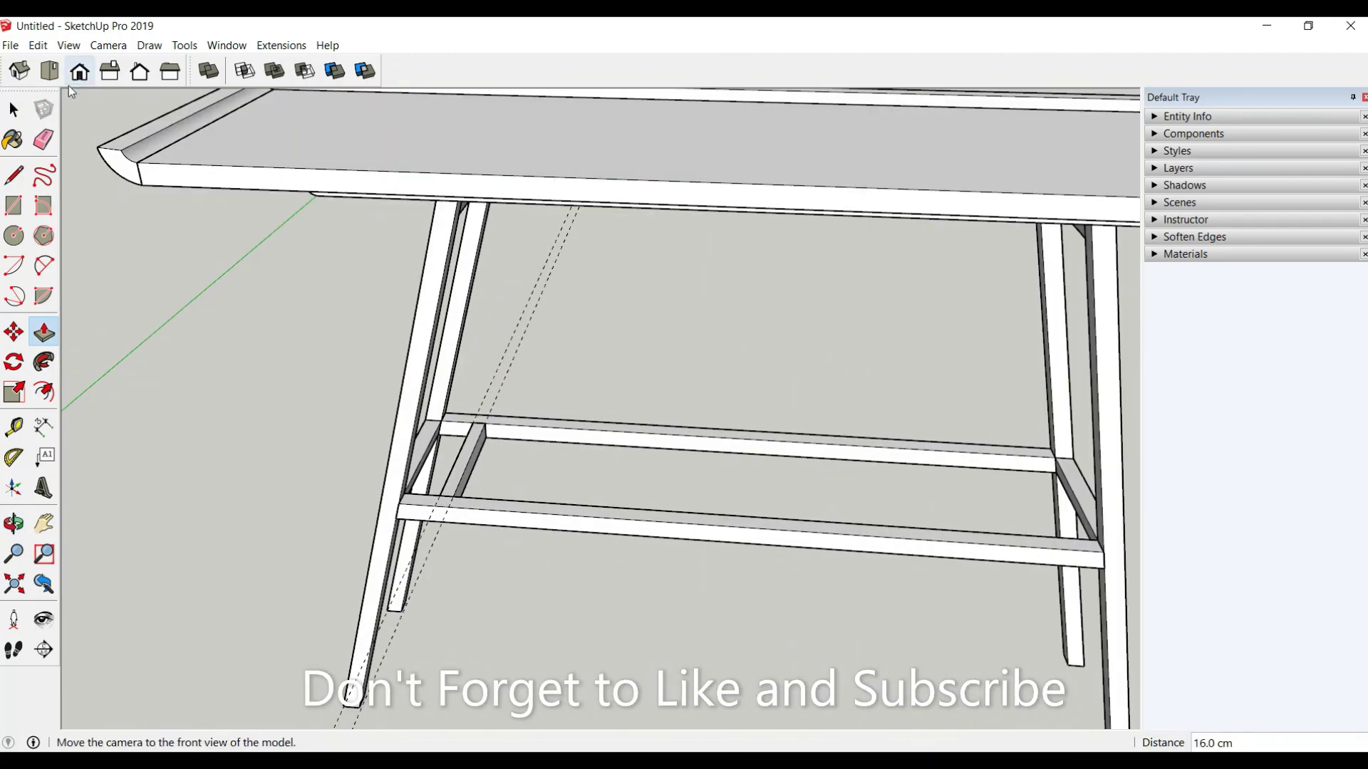
Step: Place a guide line near the right leg for the last slat position
{"action": "left_click", "coordinate": [13, 426]}
{"action": "scroll", "coordinate": [314, 399], "scroll_direction": "down", "scroll_amount": 3}
{"action": "scroll", "coordinate": [762, 469], "scroll_direction": "up", "scroll_amount": 3}
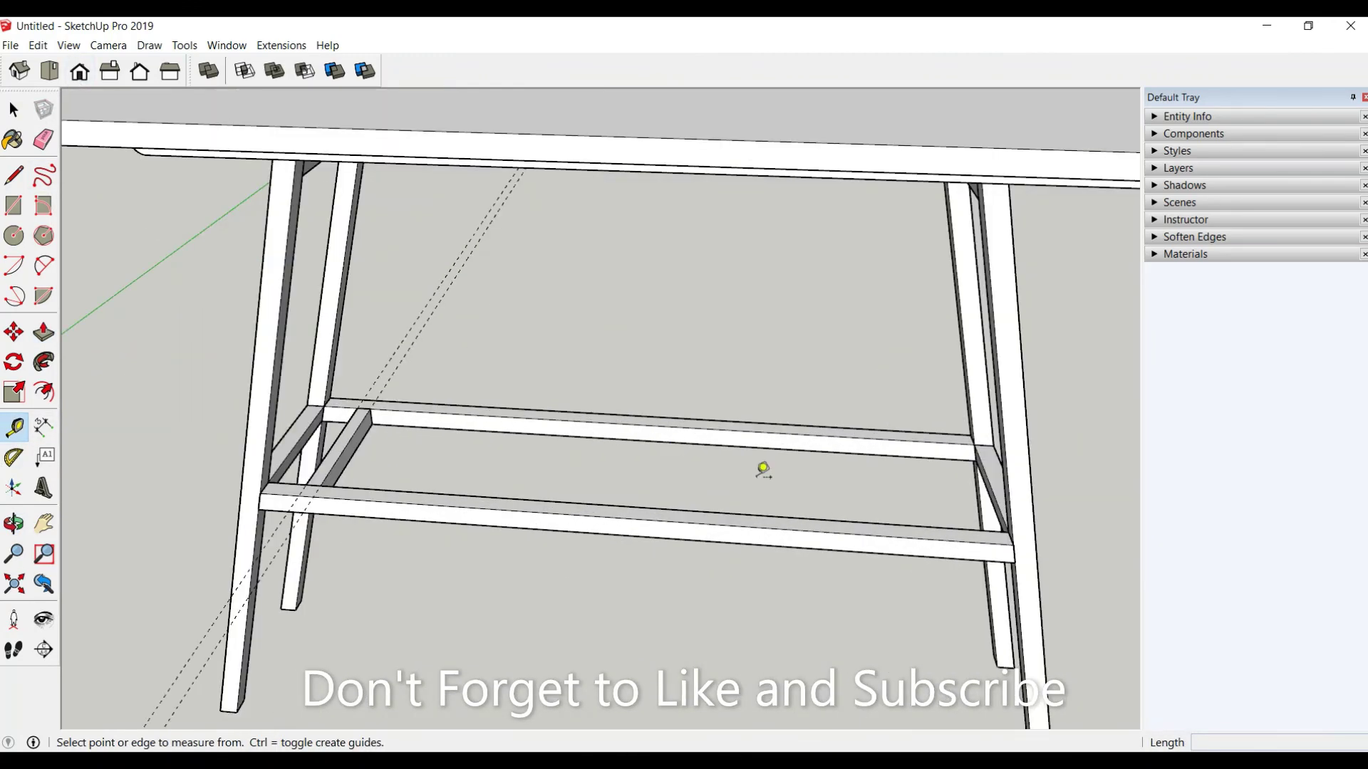
{"action": "left_click", "coordinate": [990, 484]}
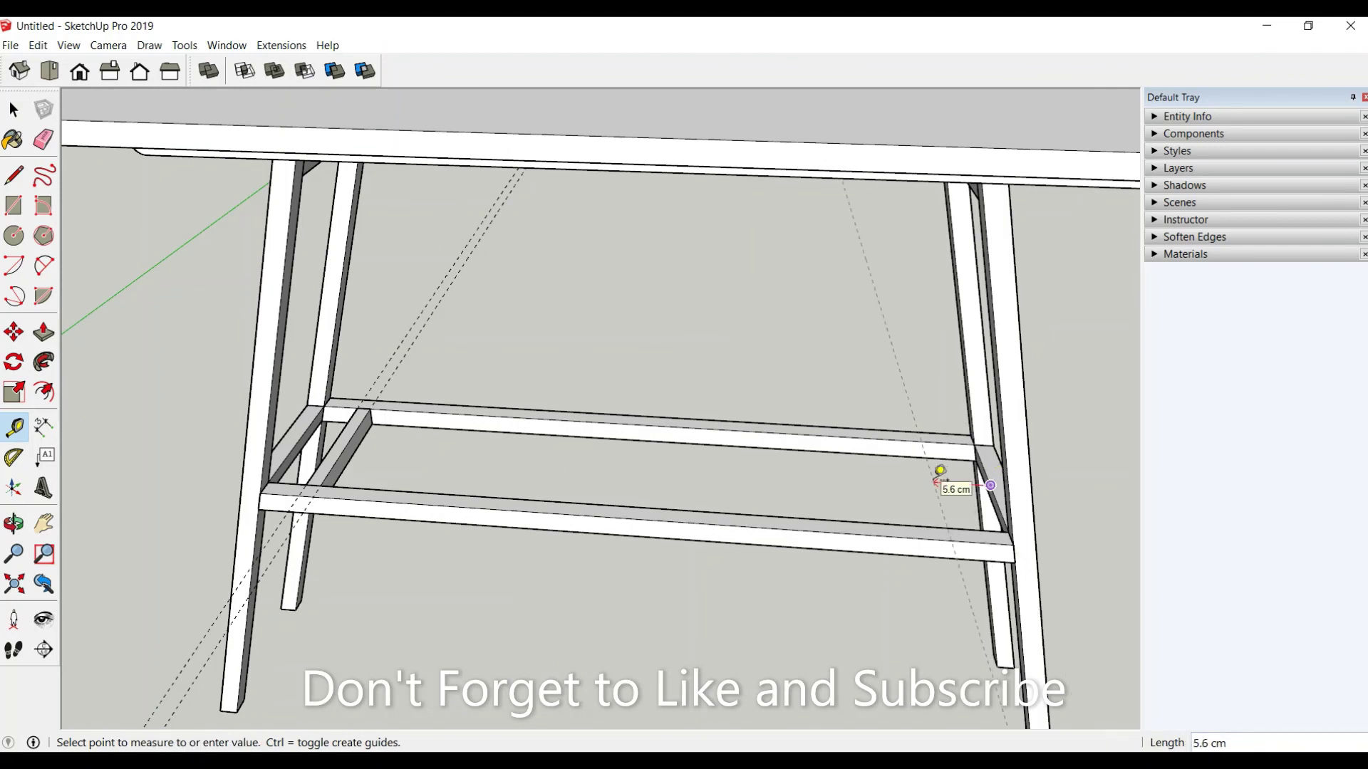
{"action": "key", "text": "Return"}
{"action": "middle_click_drag", "start_coordinate": [769, 443], "coordinate": [717, 454]}
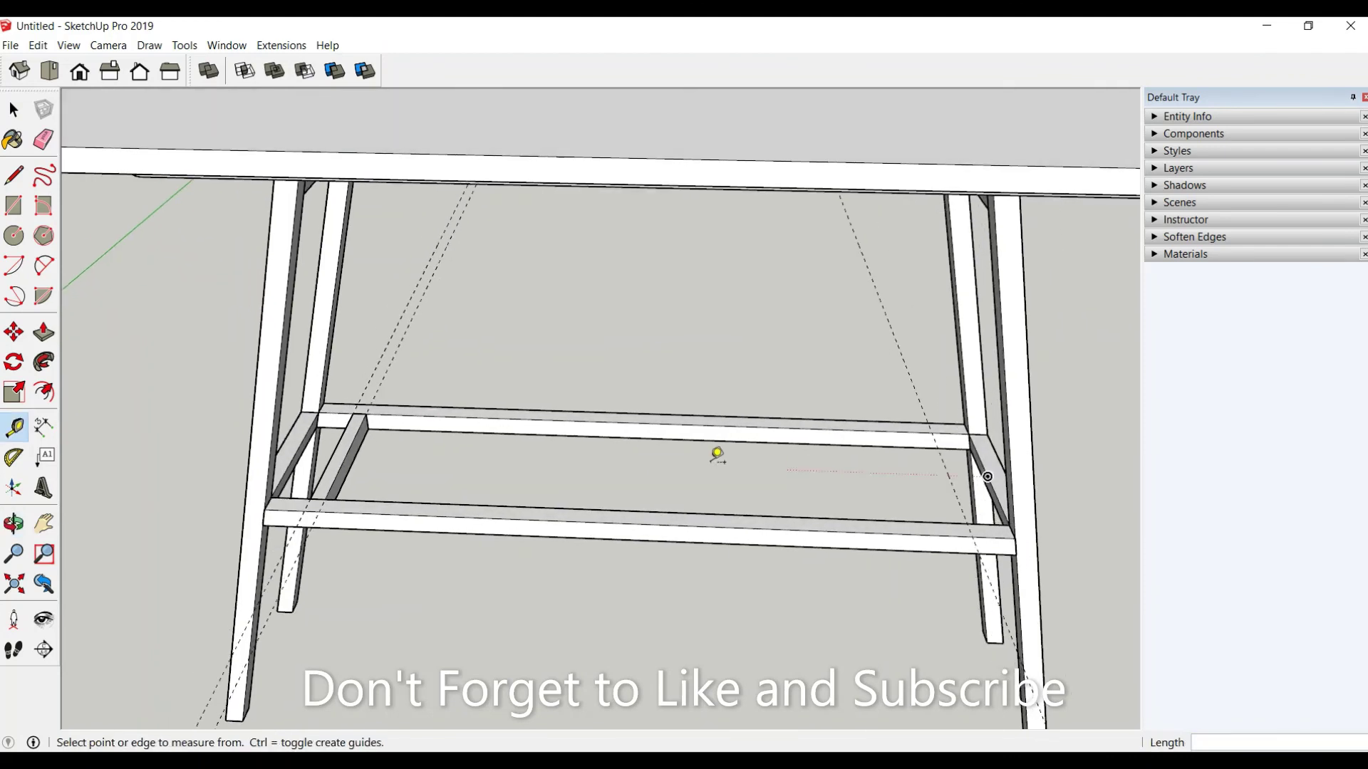
Step: Make the first slat into its own group
{"action": "key", "text": "space"}
{"action": "left_click", "coordinate": [338, 459]}
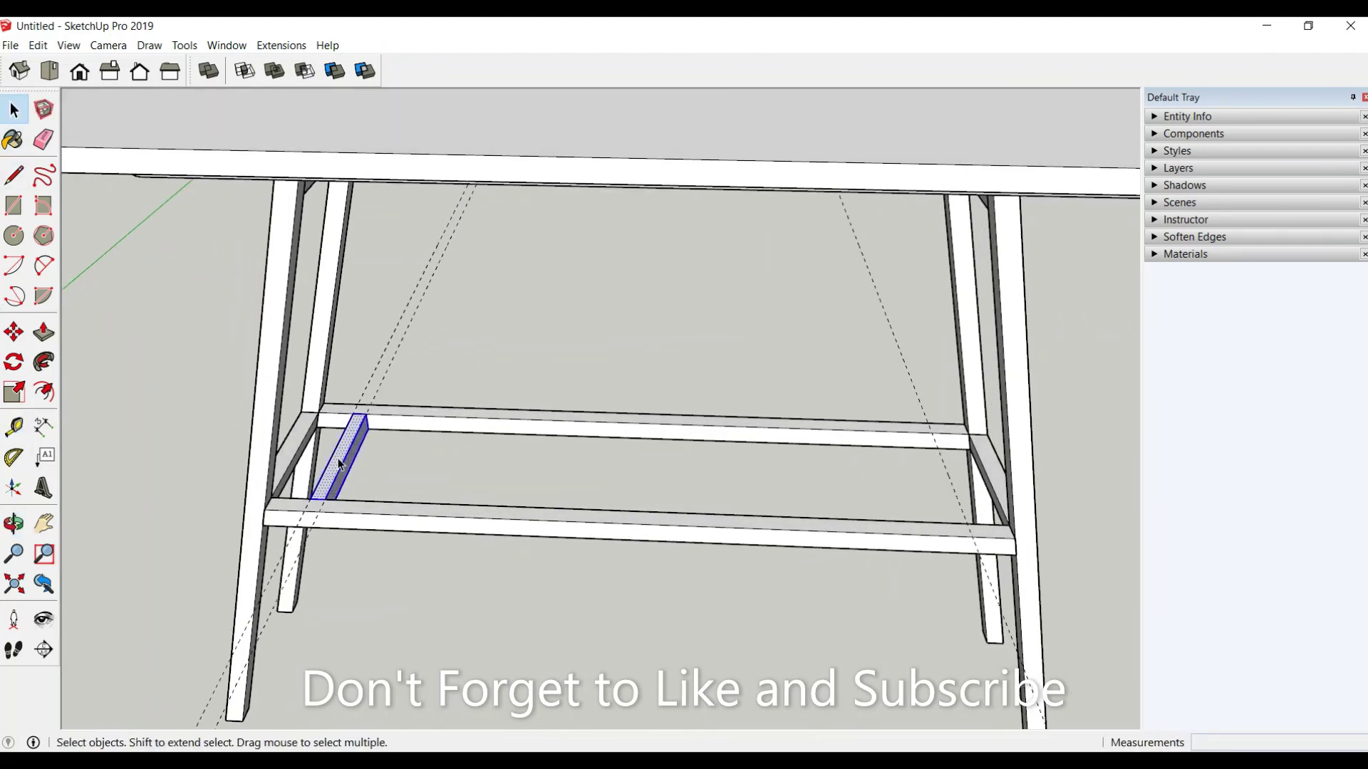
{"action": "right_click", "coordinate": [337, 458]}
{"action": "left_click", "coordinate": [392, 207]}
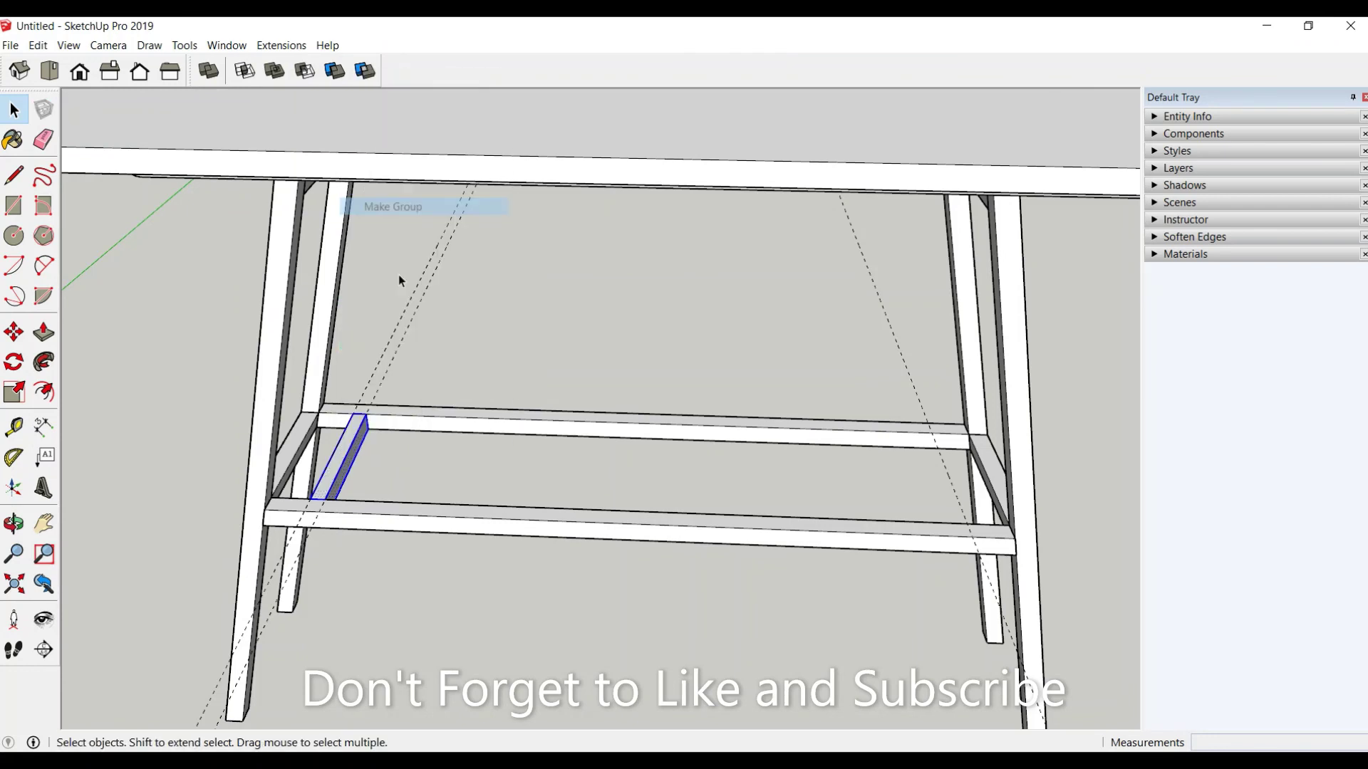
Step: Copy the slat to the far guide and array it into 18 evenly spaced slats
{"action": "key", "text": "ctrl"}
{"action": "left_click", "coordinate": [366, 415]}
{"action": "type", "text": "/1"}
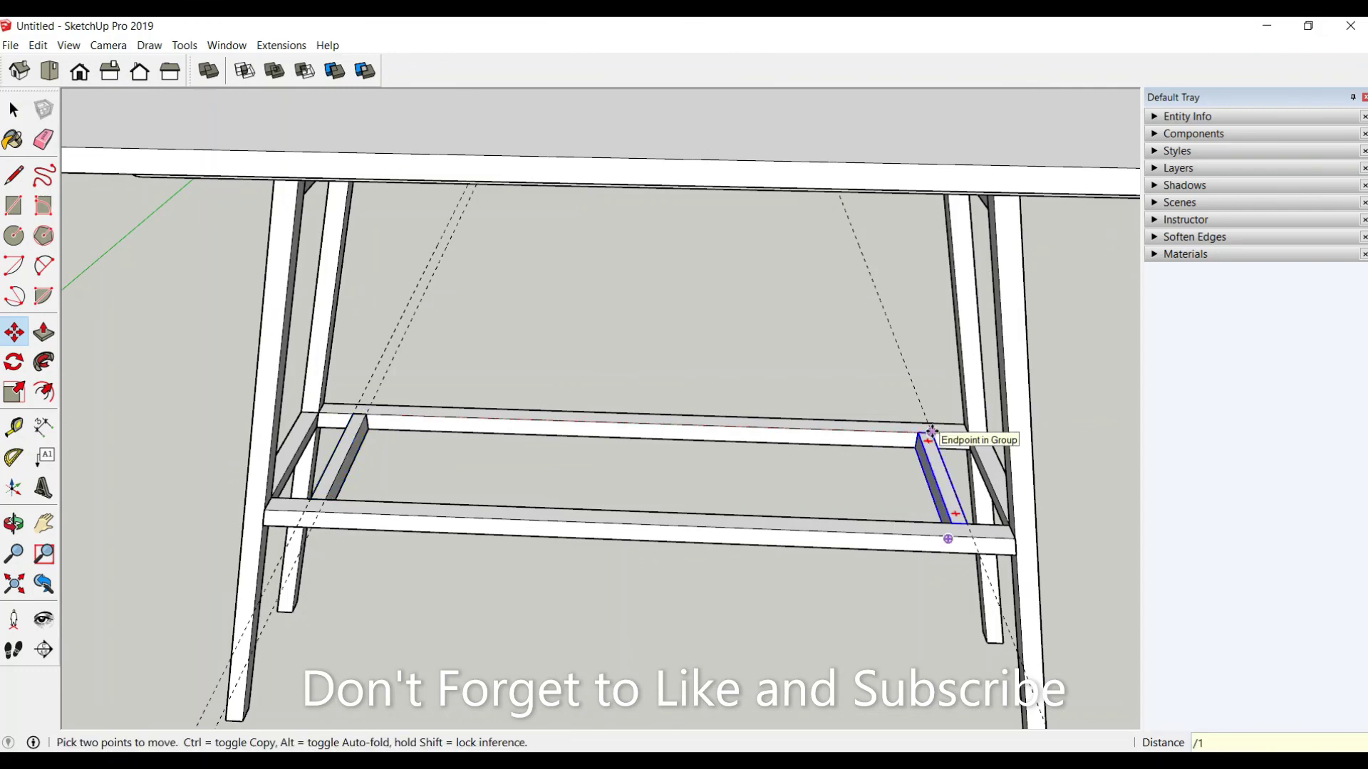
{"action": "type", "text": "8"}
{"action": "key", "text": "Return"}
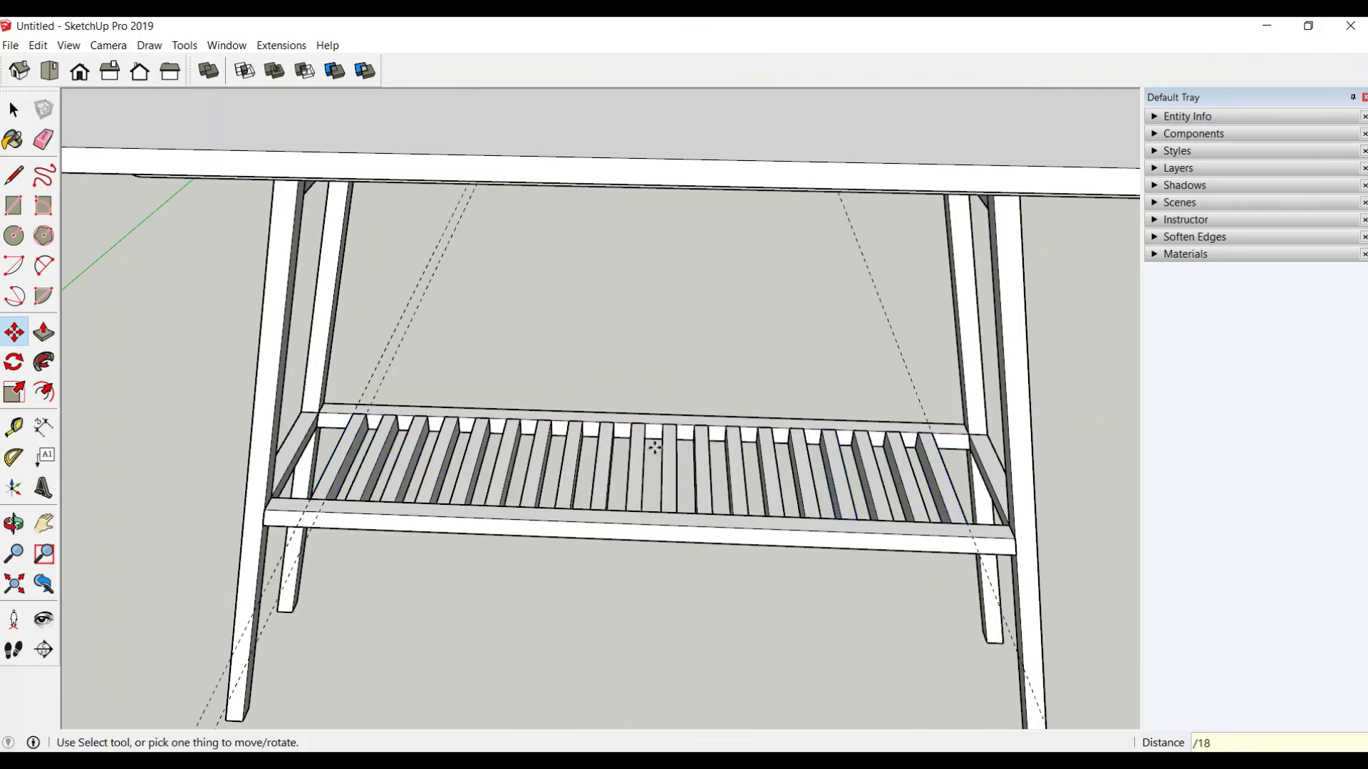
{"action": "middle_click_drag", "start_coordinate": [654, 448], "coordinate": [675, 540]}
{"action": "scroll", "coordinate": [665, 489], "scroll_direction": "down", "scroll_amount": 5}
{"action": "middle_click_drag", "start_coordinate": [665, 488], "coordinate": [726, 391]}
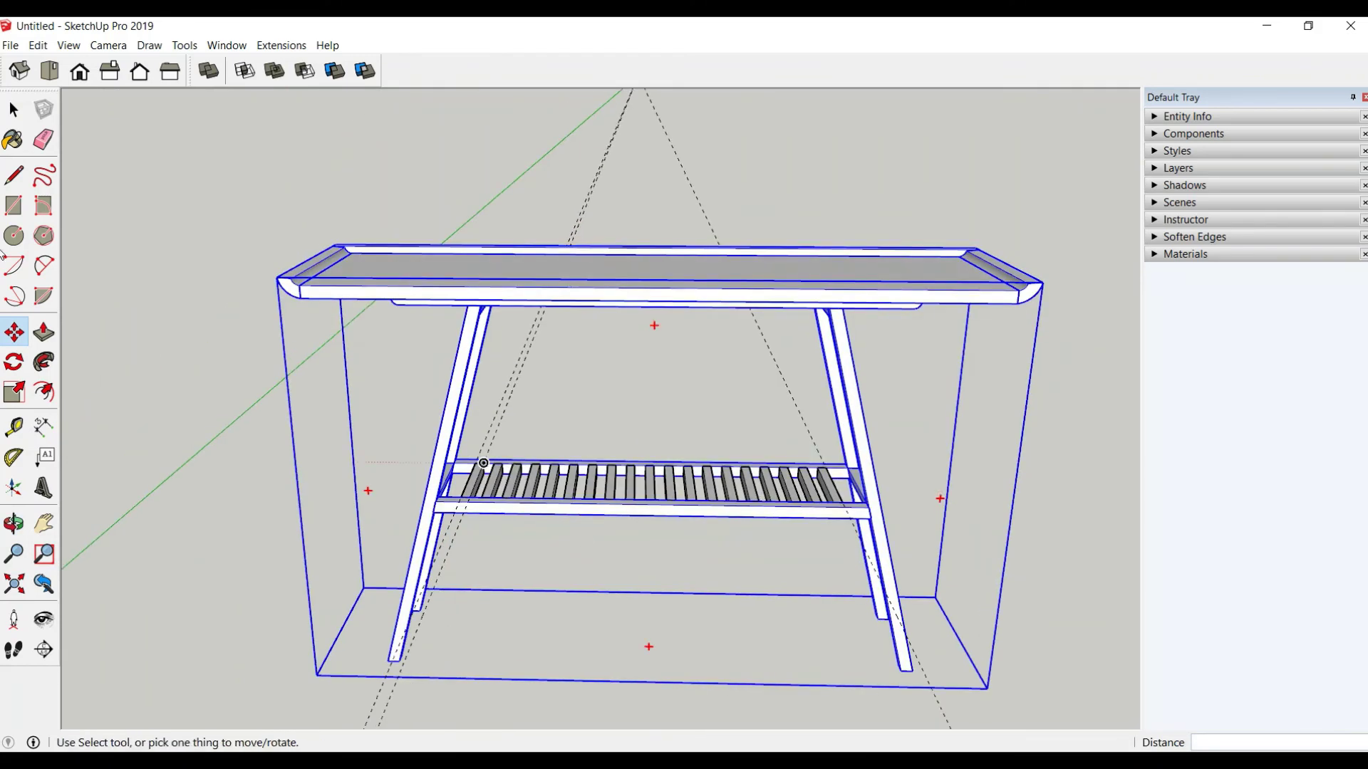
Step: Delete all guides via Edit > Delete Guides and orbit to view the finished table
{"action": "key", "text": "space"}
{"action": "scroll", "coordinate": [688, 444], "scroll_direction": "down", "scroll_amount": 3}
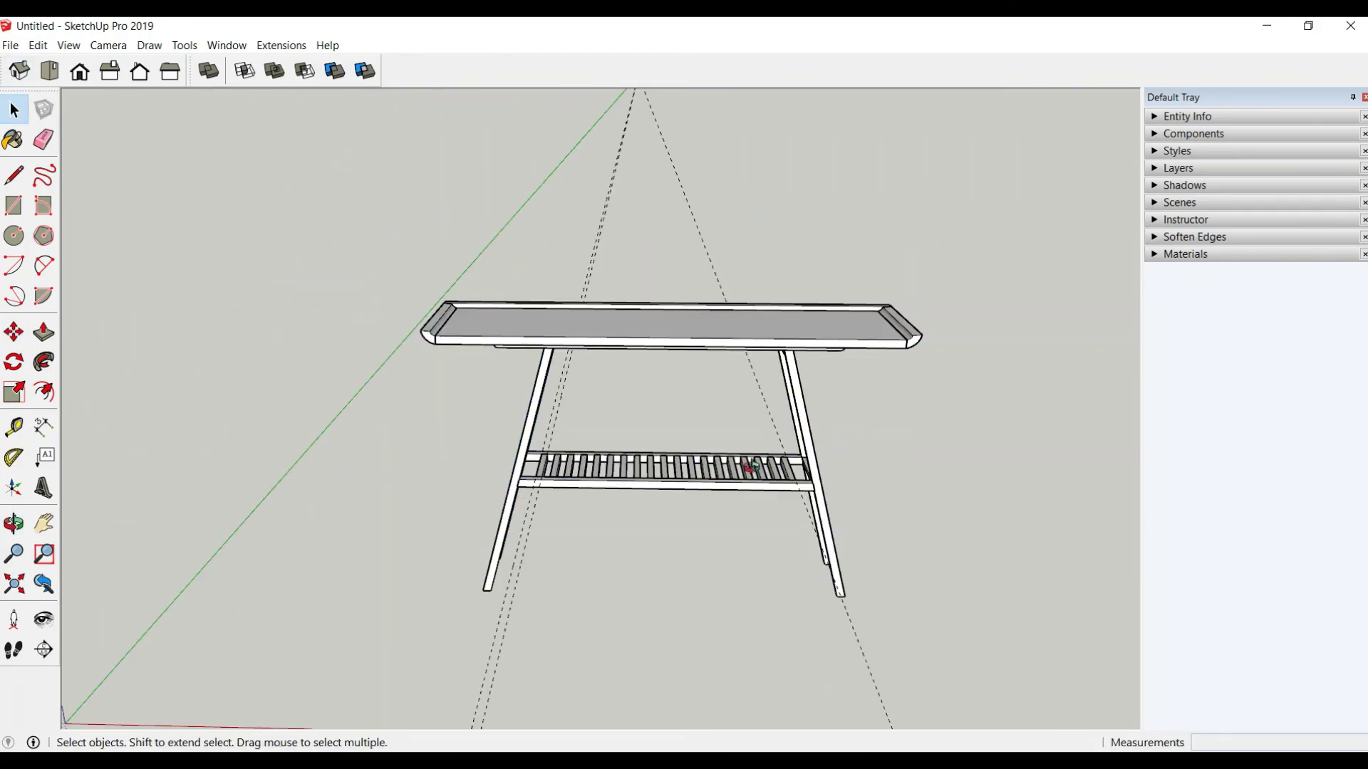
{"action": "mouse_move", "coordinate": [758, 464]}
{"action": "middle_mouse_down"}
{"action": "mouse_move", "coordinate": [754, 418]}
{"action": "mouse_move", "coordinate": [541, 570]}
{"action": "middle_mouse_up"}
{"action": "left_click", "coordinate": [37, 45]}
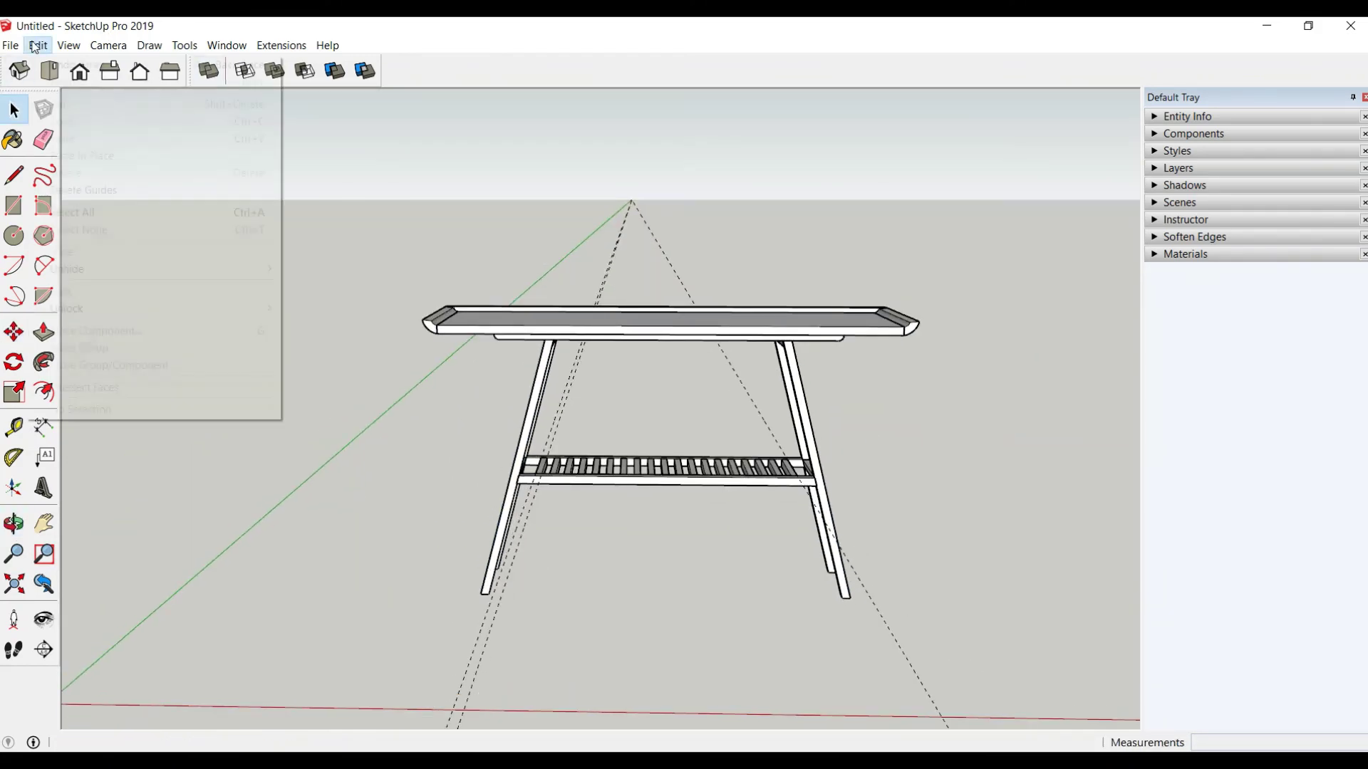
{"action": "left_click", "coordinate": [118, 190]}
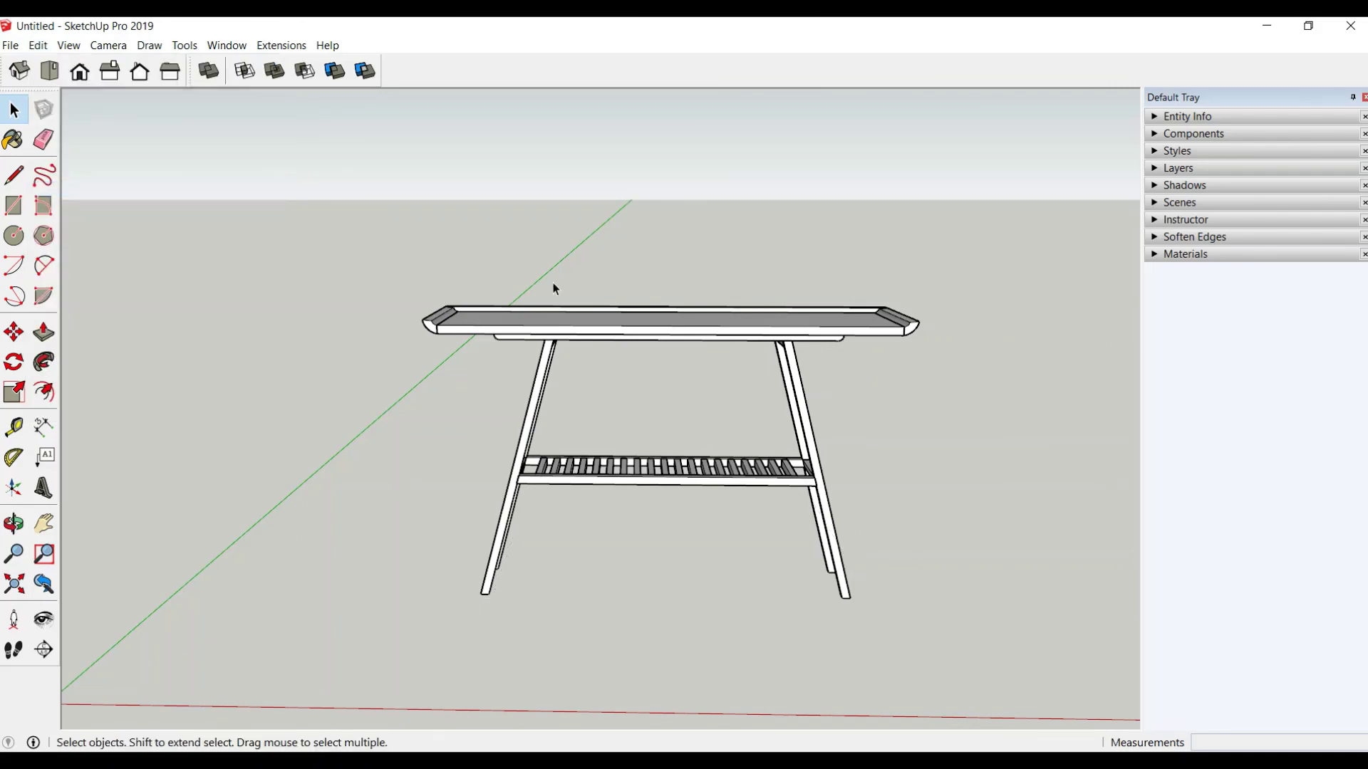
{"action": "mouse_move", "coordinate": [553, 290]}
{"action": "middle_mouse_down"}
{"action": "mouse_move", "coordinate": [516, 412]}
{"action": "mouse_move", "coordinate": [345, 332]}
{"action": "mouse_move", "coordinate": [845, 329]}
{"action": "mouse_move", "coordinate": [752, 274]}
{"action": "mouse_move", "coordinate": [527, 329]}
{"action": "mouse_move", "coordinate": [737, 423]}
{"action": "mouse_move", "coordinate": [642, 321]}
{"action": "mouse_move", "coordinate": [684, 309]}
{"action": "mouse_move", "coordinate": [560, 311]}
{"action": "middle_mouse_up"}
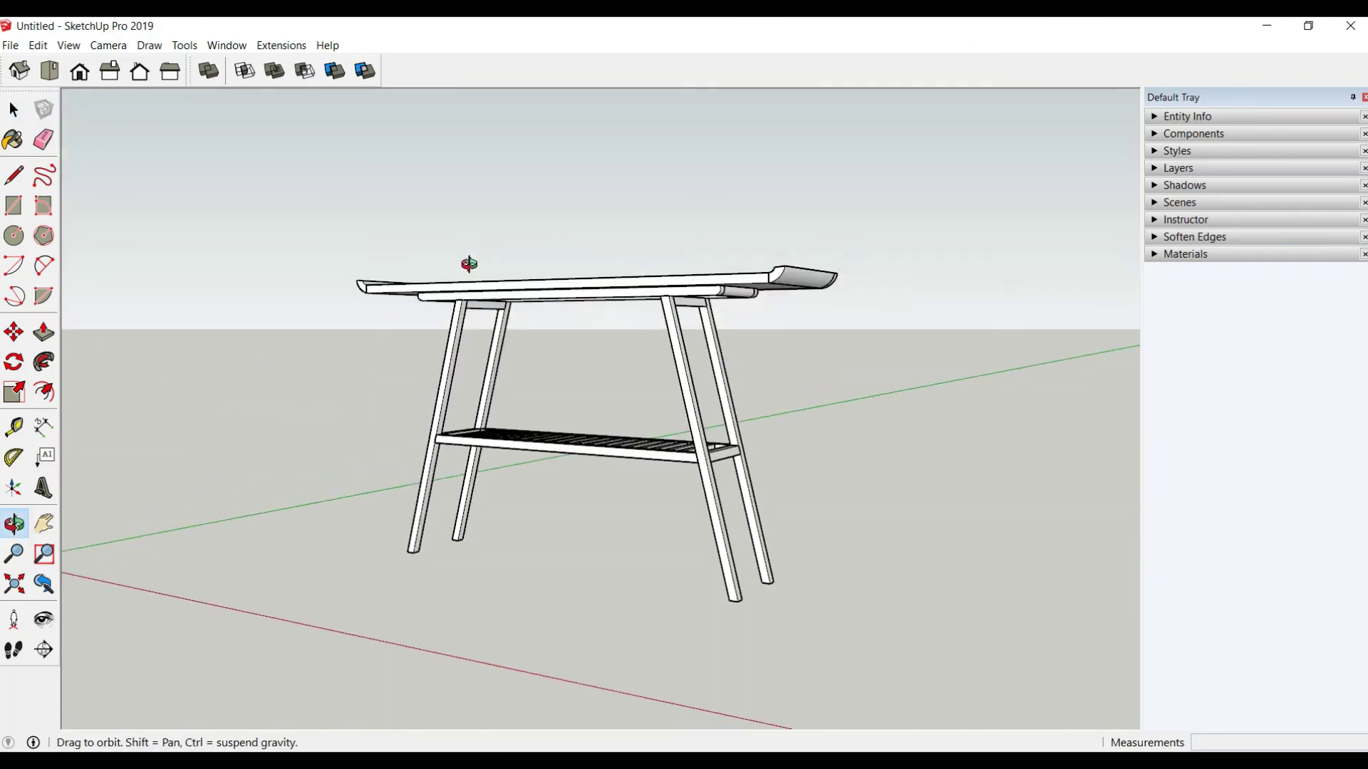